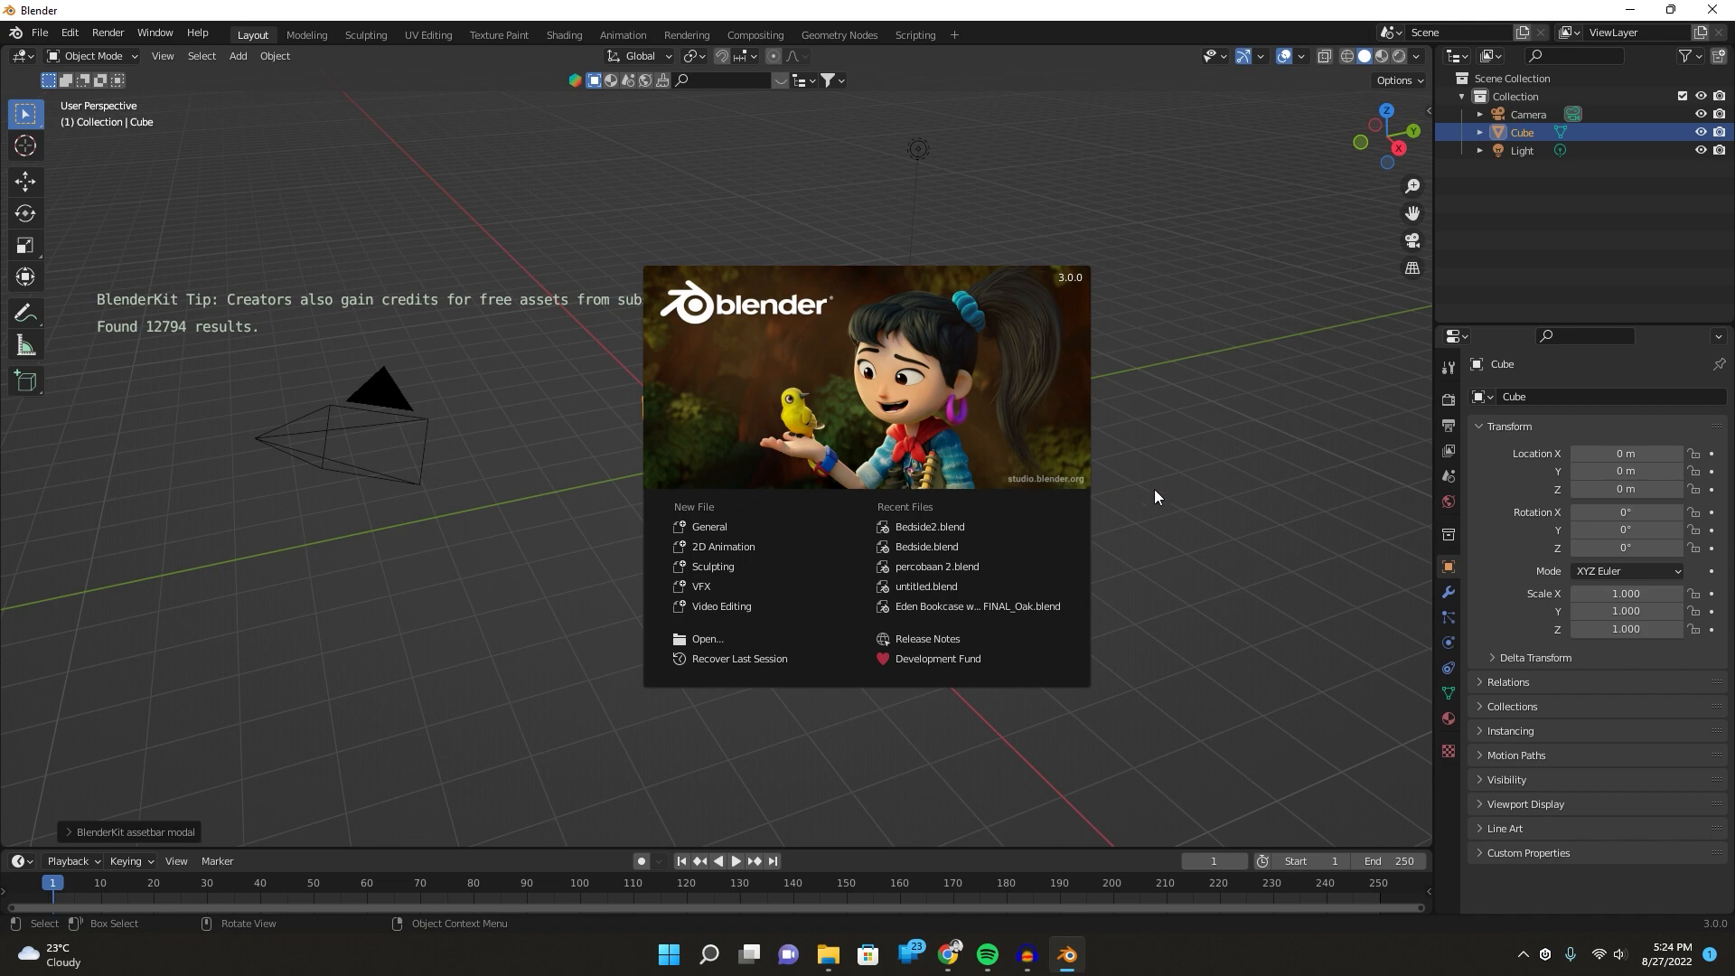
Delete the default camera, cube and light from the scene.
click(1189, 490)
middle_drag(707, 472, 721, 377)
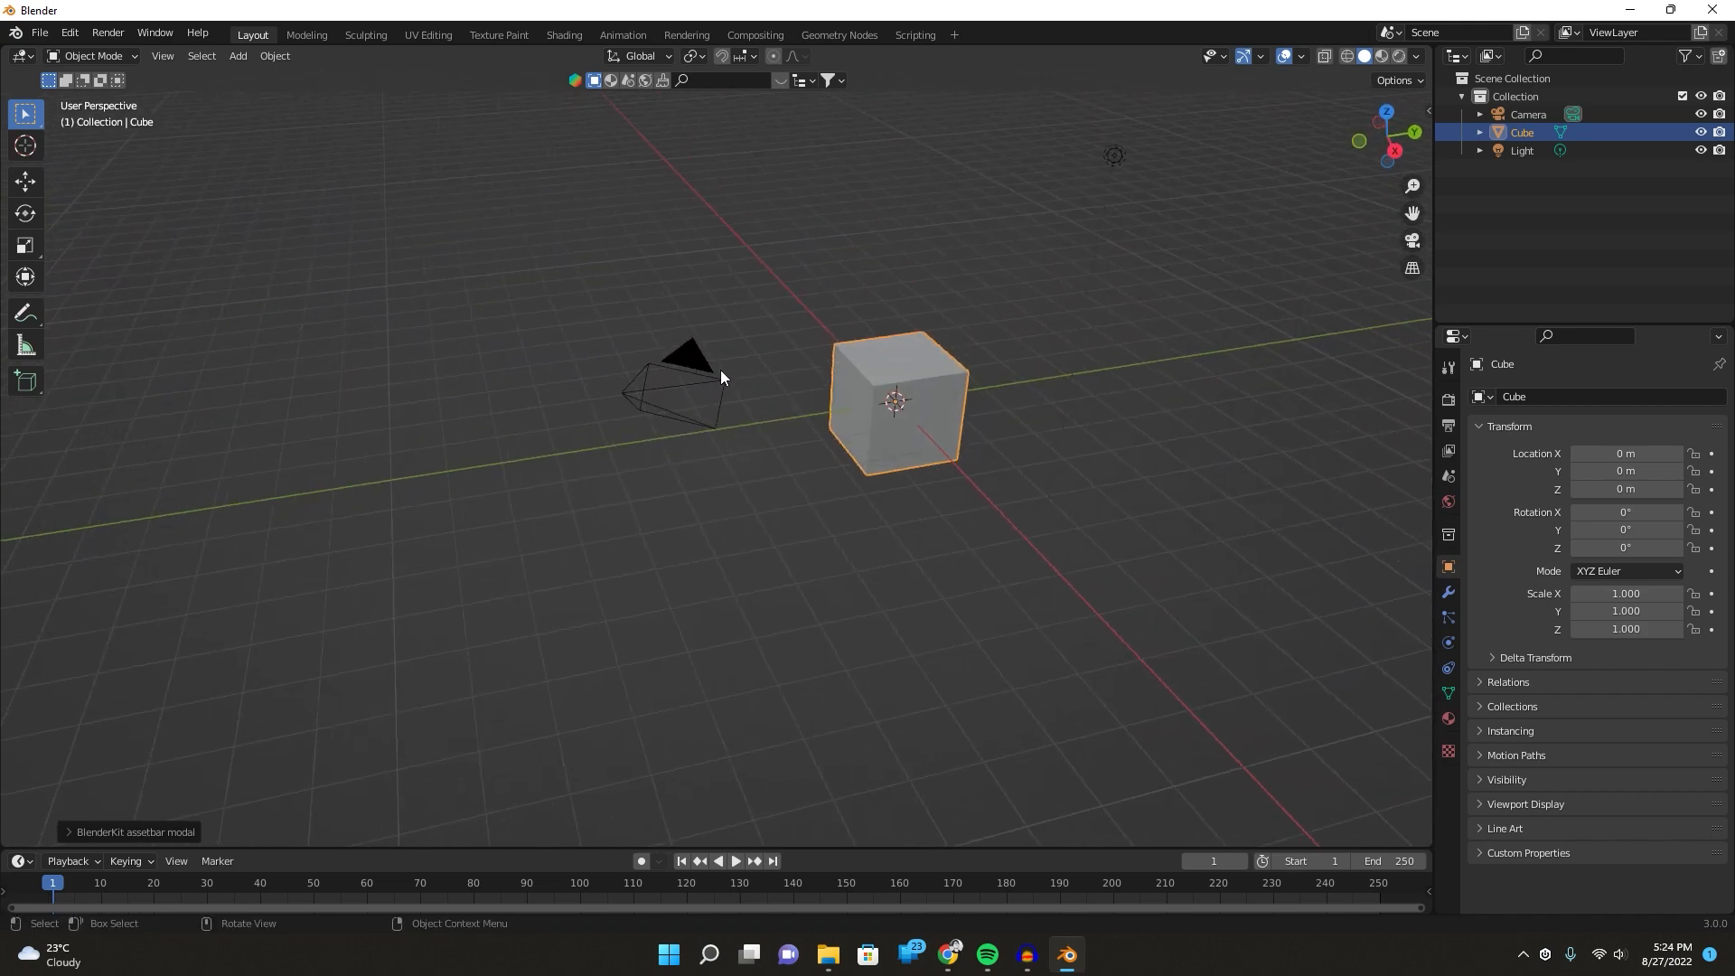
click(694, 367)
key(Delete)
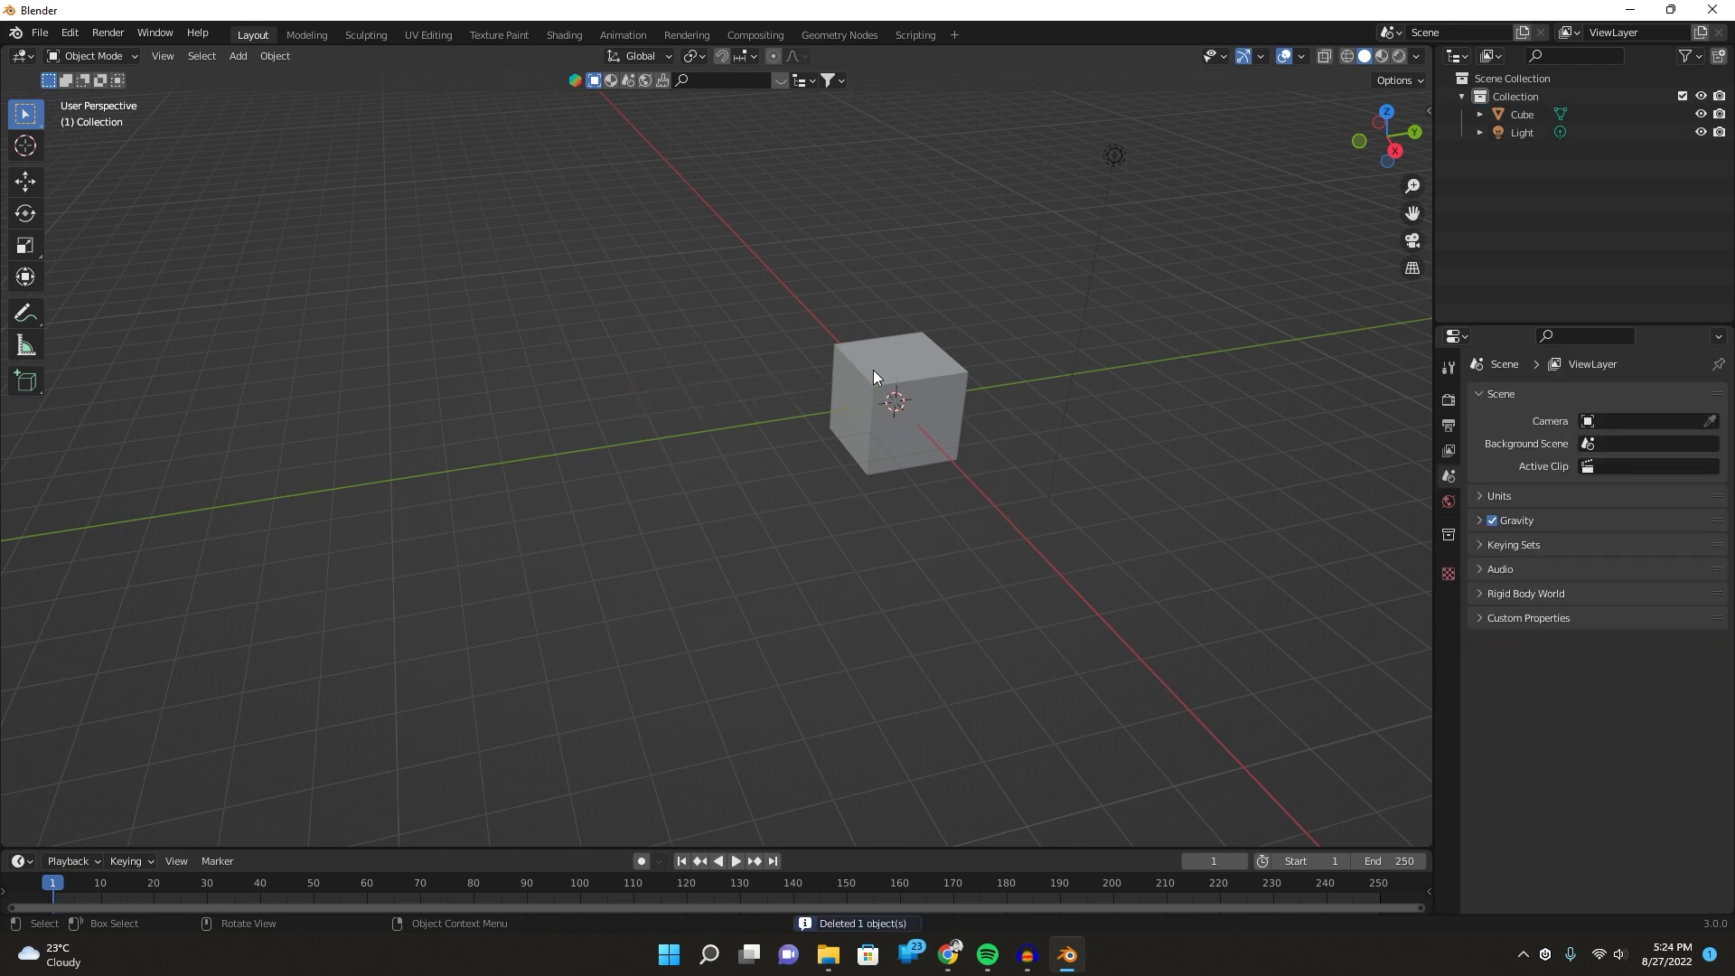
click(882, 367)
key(Delete)
click(1114, 155)
key(Delete)
shift+middle_drag(968, 354, 752, 489)
scroll(713, 397, up, 2)
shift+middle_drag(744, 415, 830, 455)
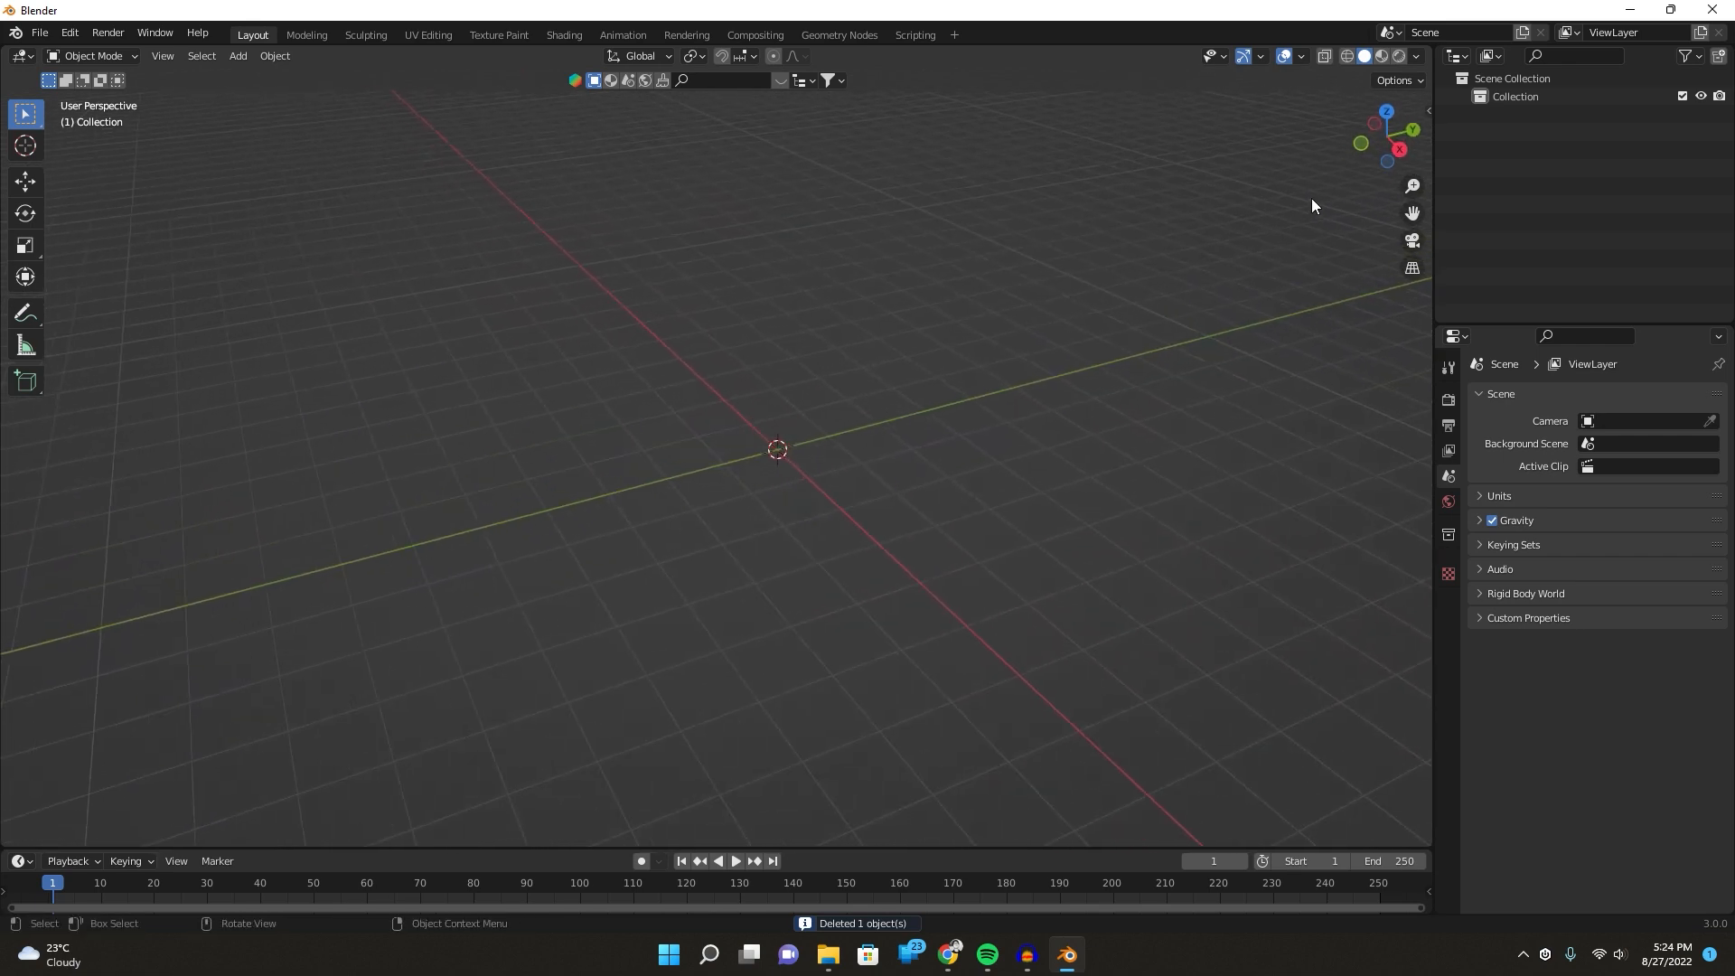
Dock the Shortcut VUr display to the Left and start it in the 3D viewport.
click(1427, 111)
click(1424, 277)
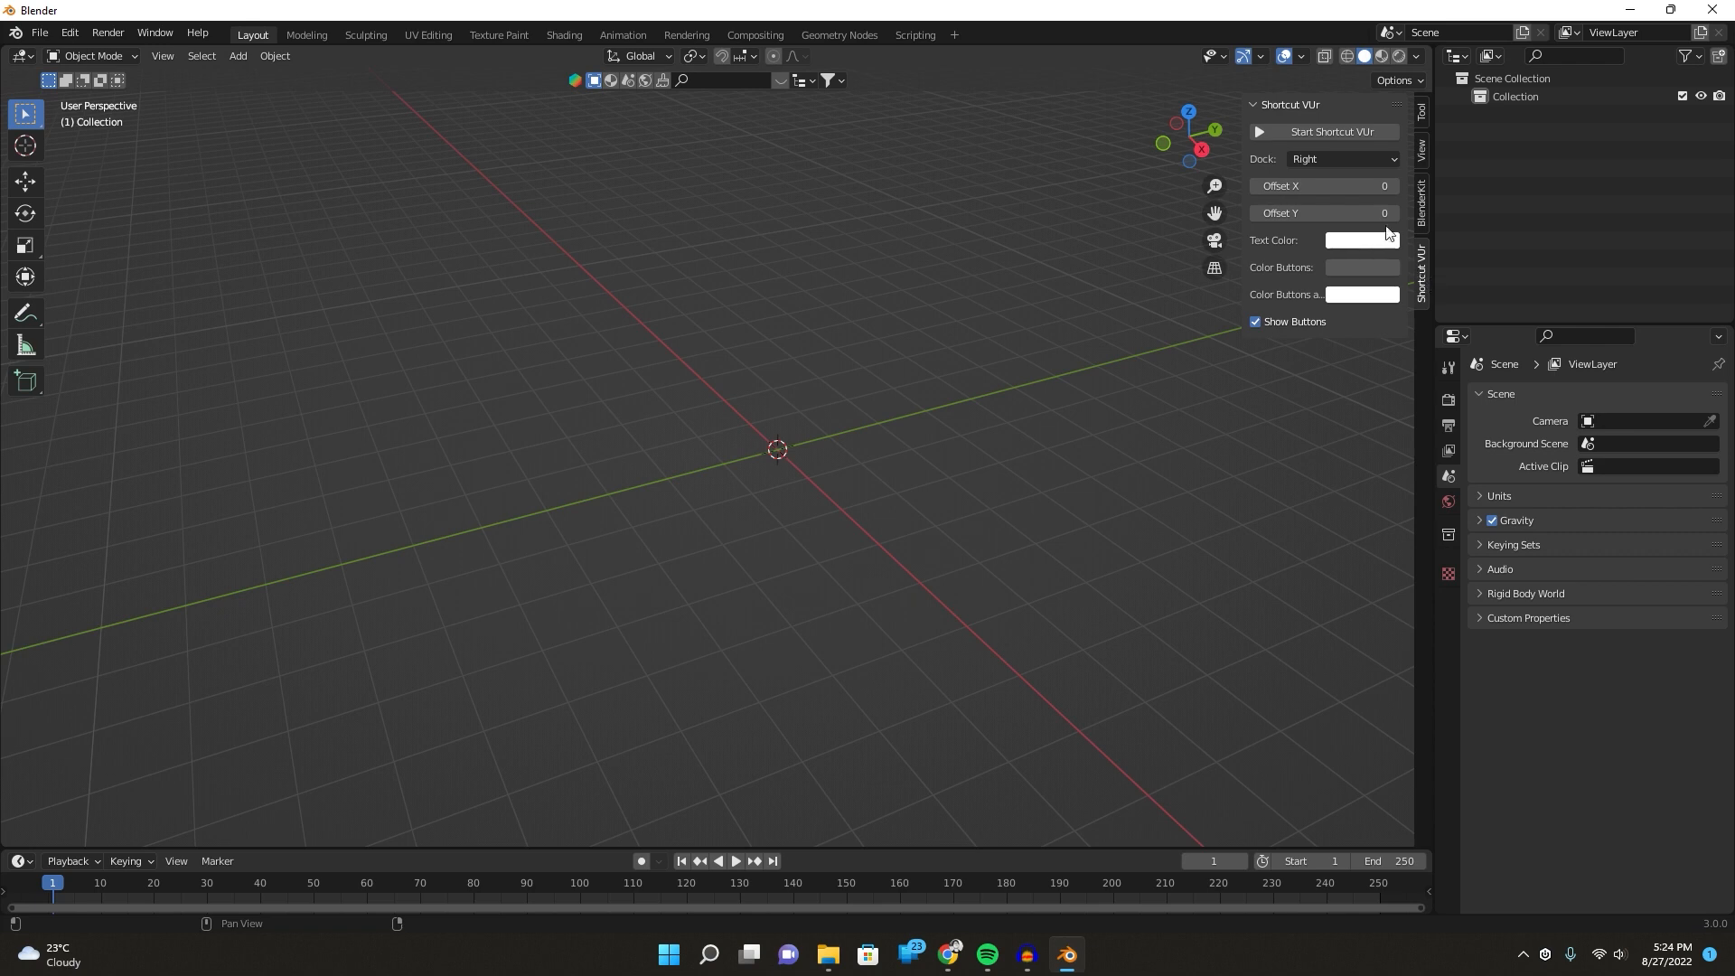
click(1324, 161)
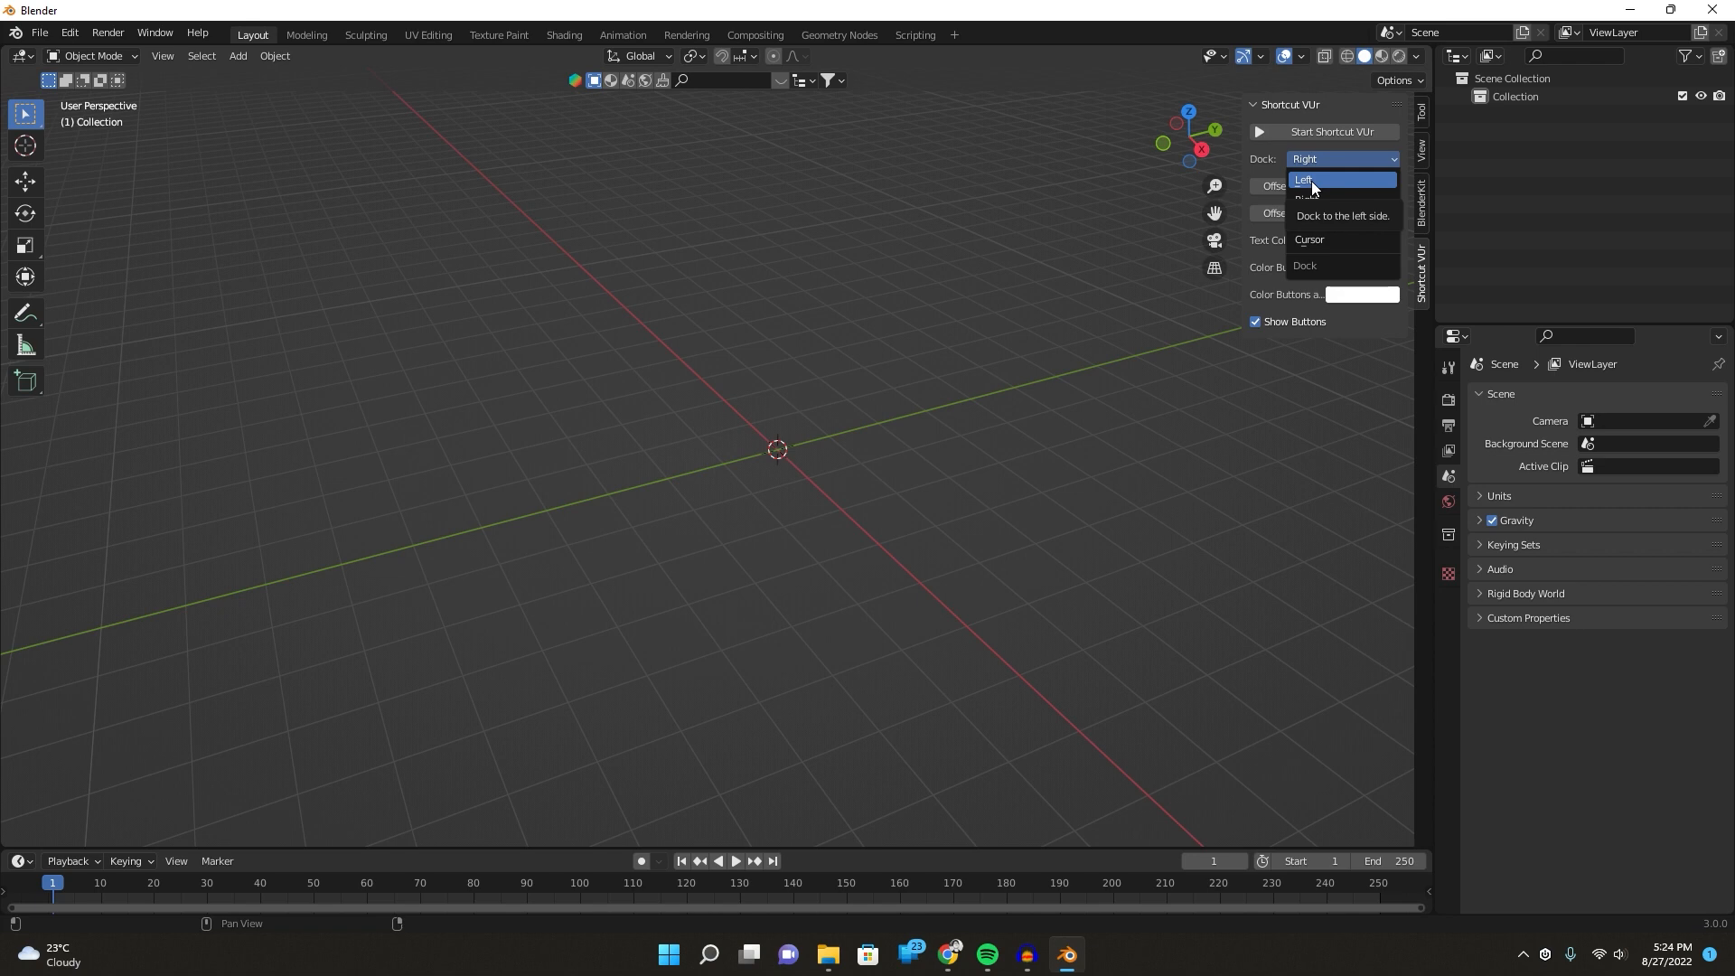
click(1310, 181)
click(1314, 131)
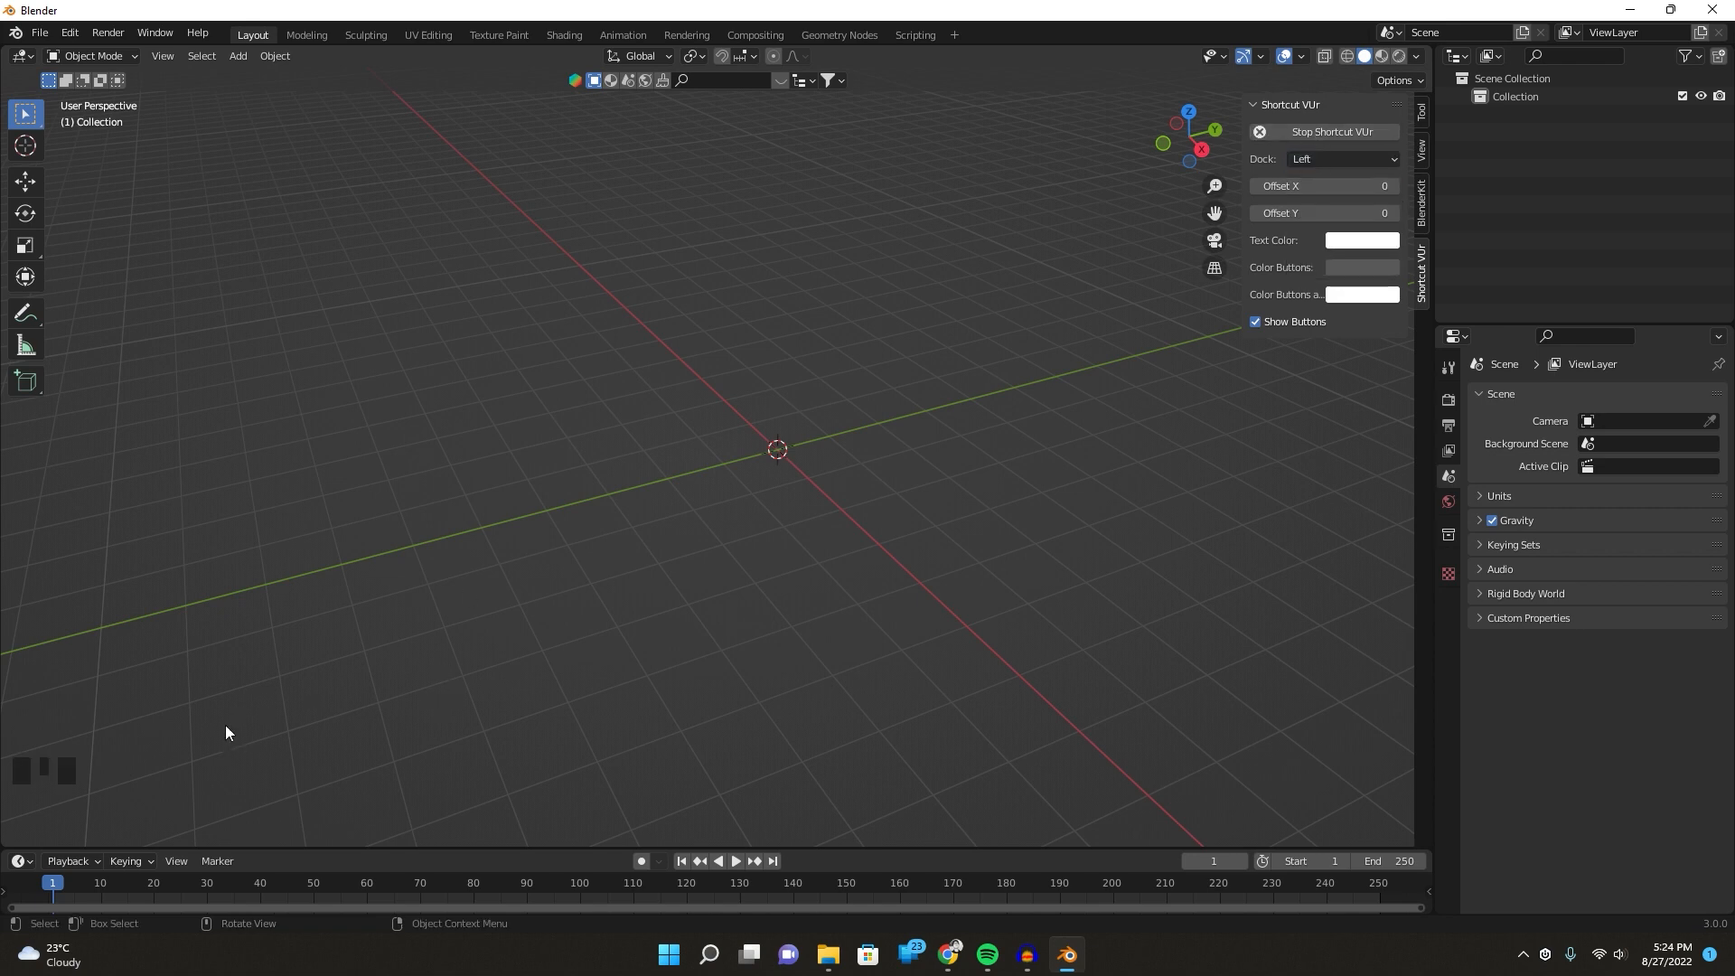
scroll(172, 746, up, 2)
scroll(128, 776, down, 3)
shift+middle_drag(128, 775, 1118, 456)
shift+middle_drag(859, 476, 848, 513)
scroll(886, 496, up, 2)
scroll(864, 513, down, 2)
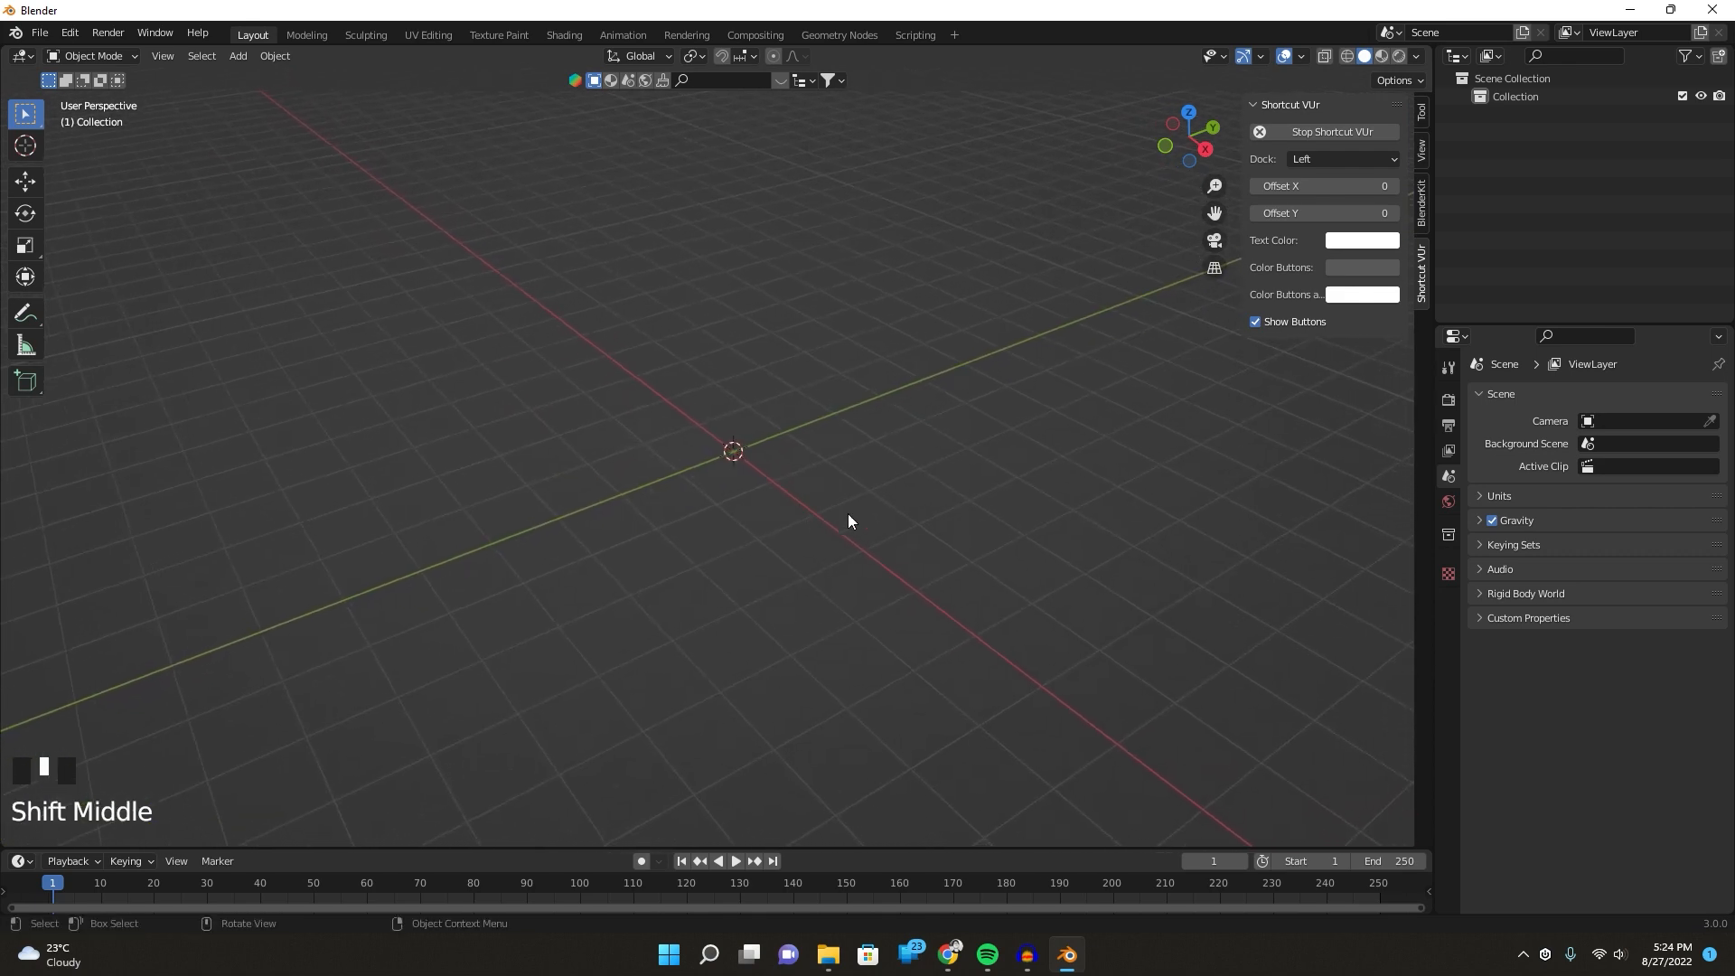
Set the render engine to Cycles with GPU Compute as the device.
click(1449, 404)
click(1612, 398)
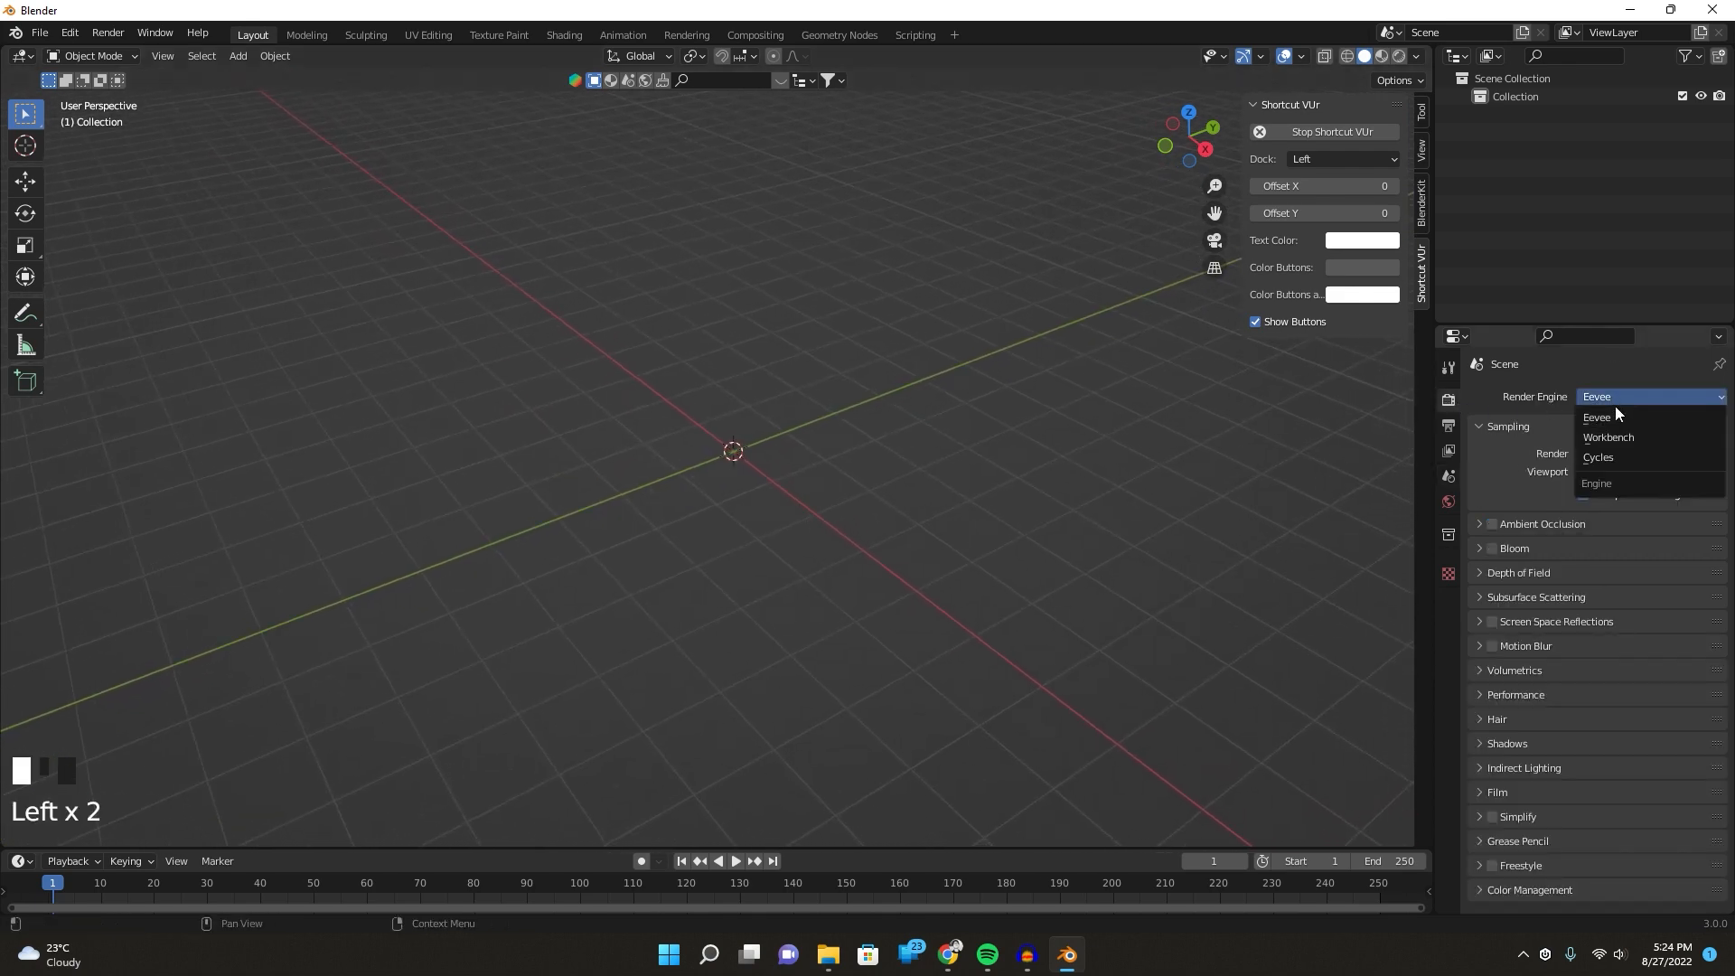
click(1618, 457)
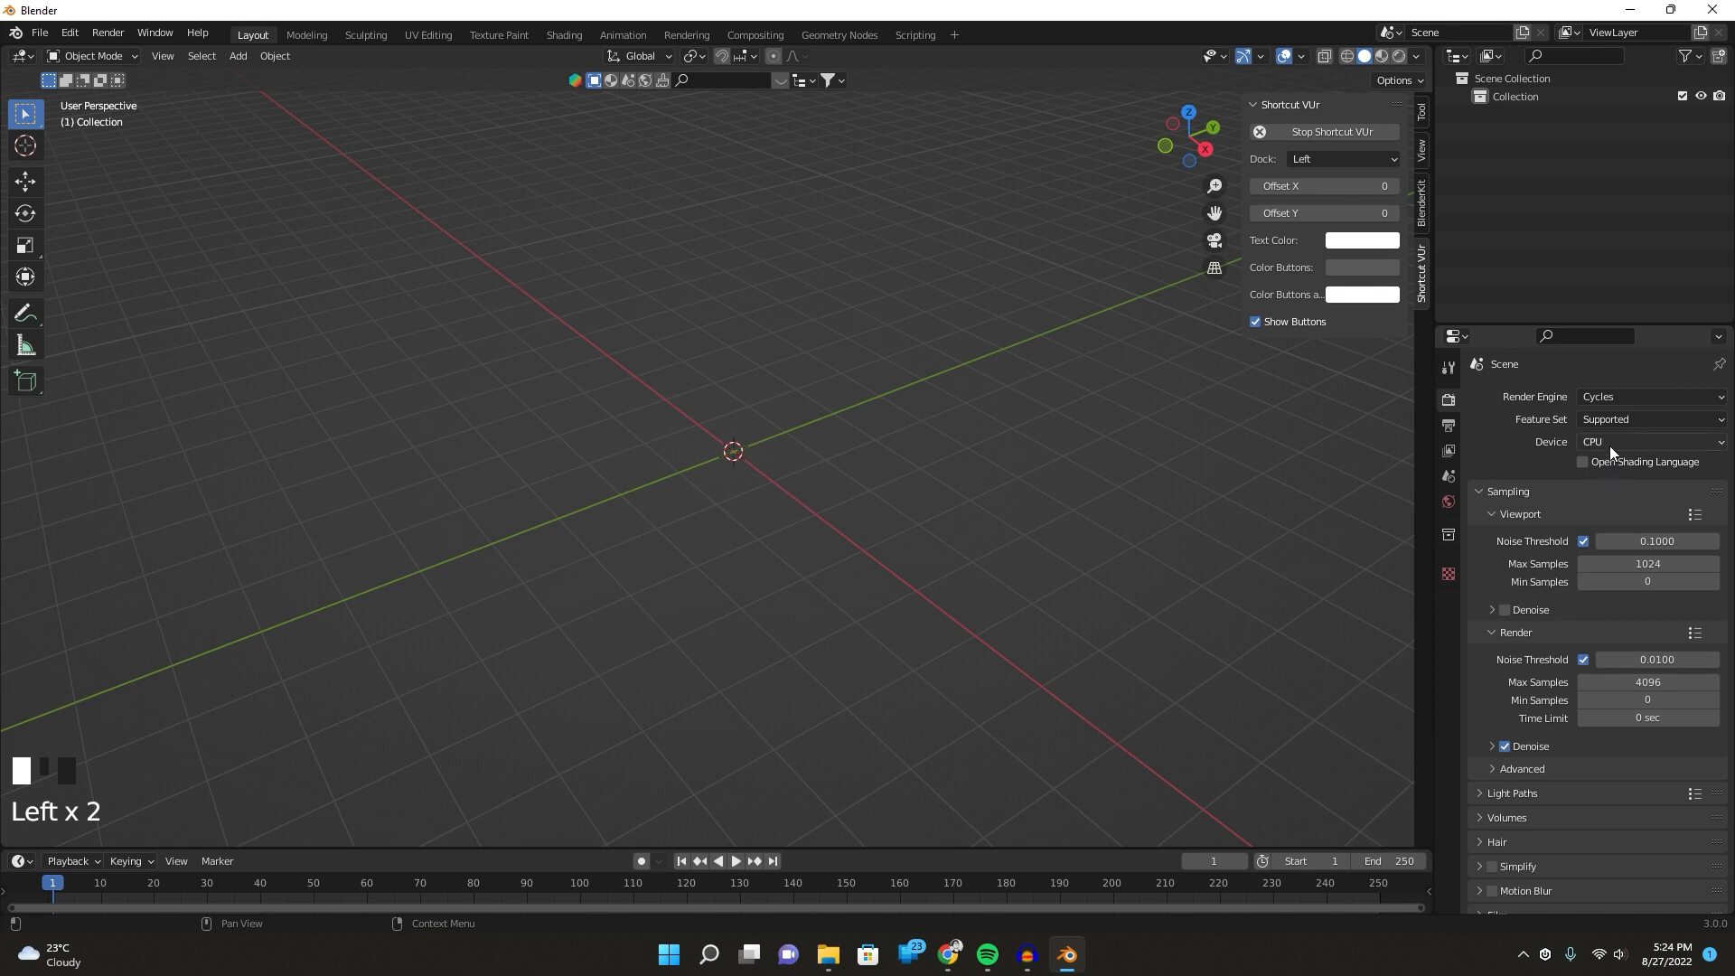
click(1610, 449)
click(1604, 489)
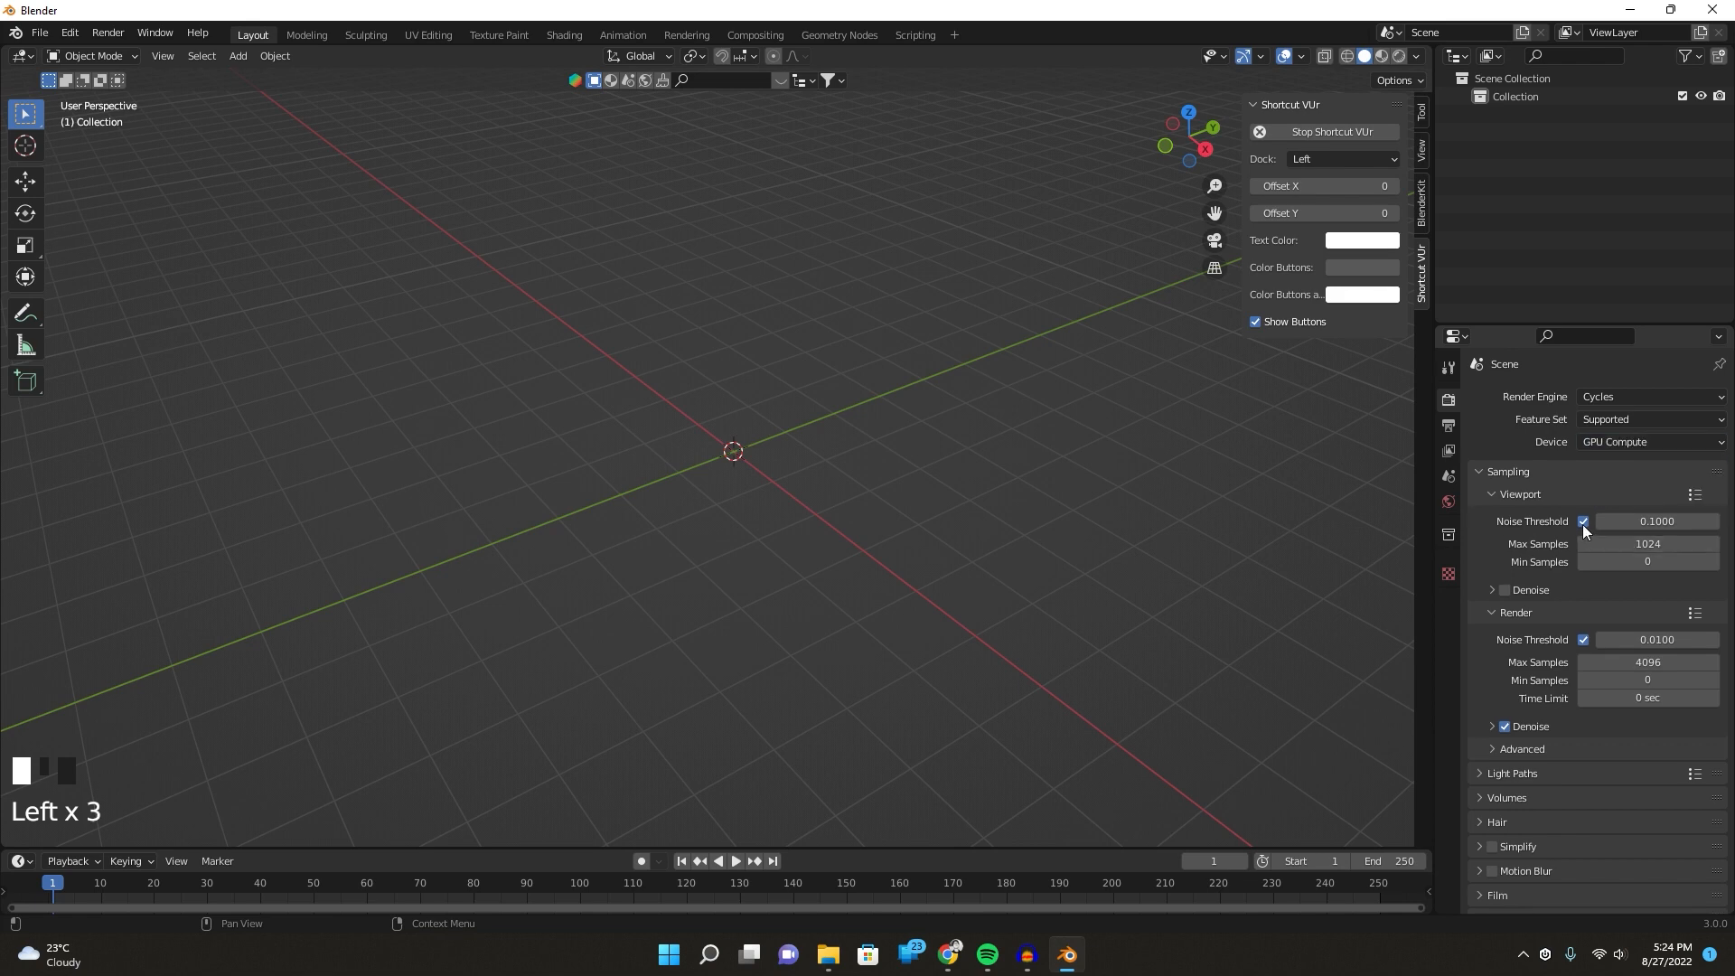
Turn off the viewport noise threshold and set the viewport samples to 500.
click(1583, 522)
click(1617, 543)
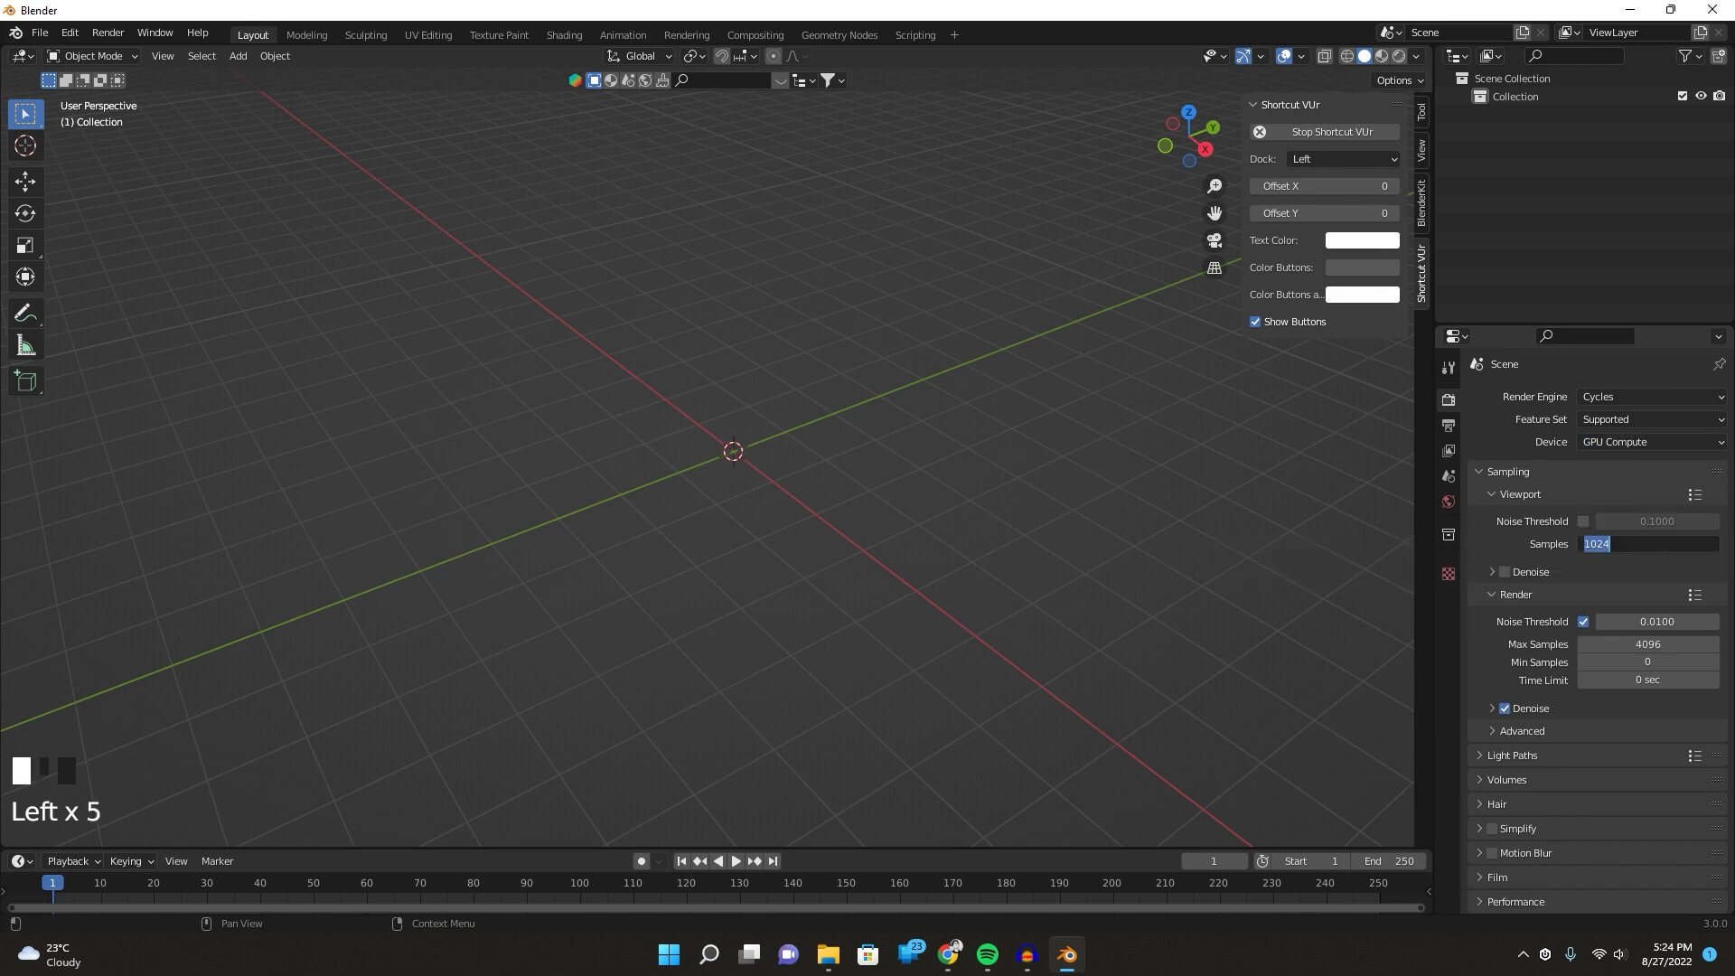
text(500)
key(Return)
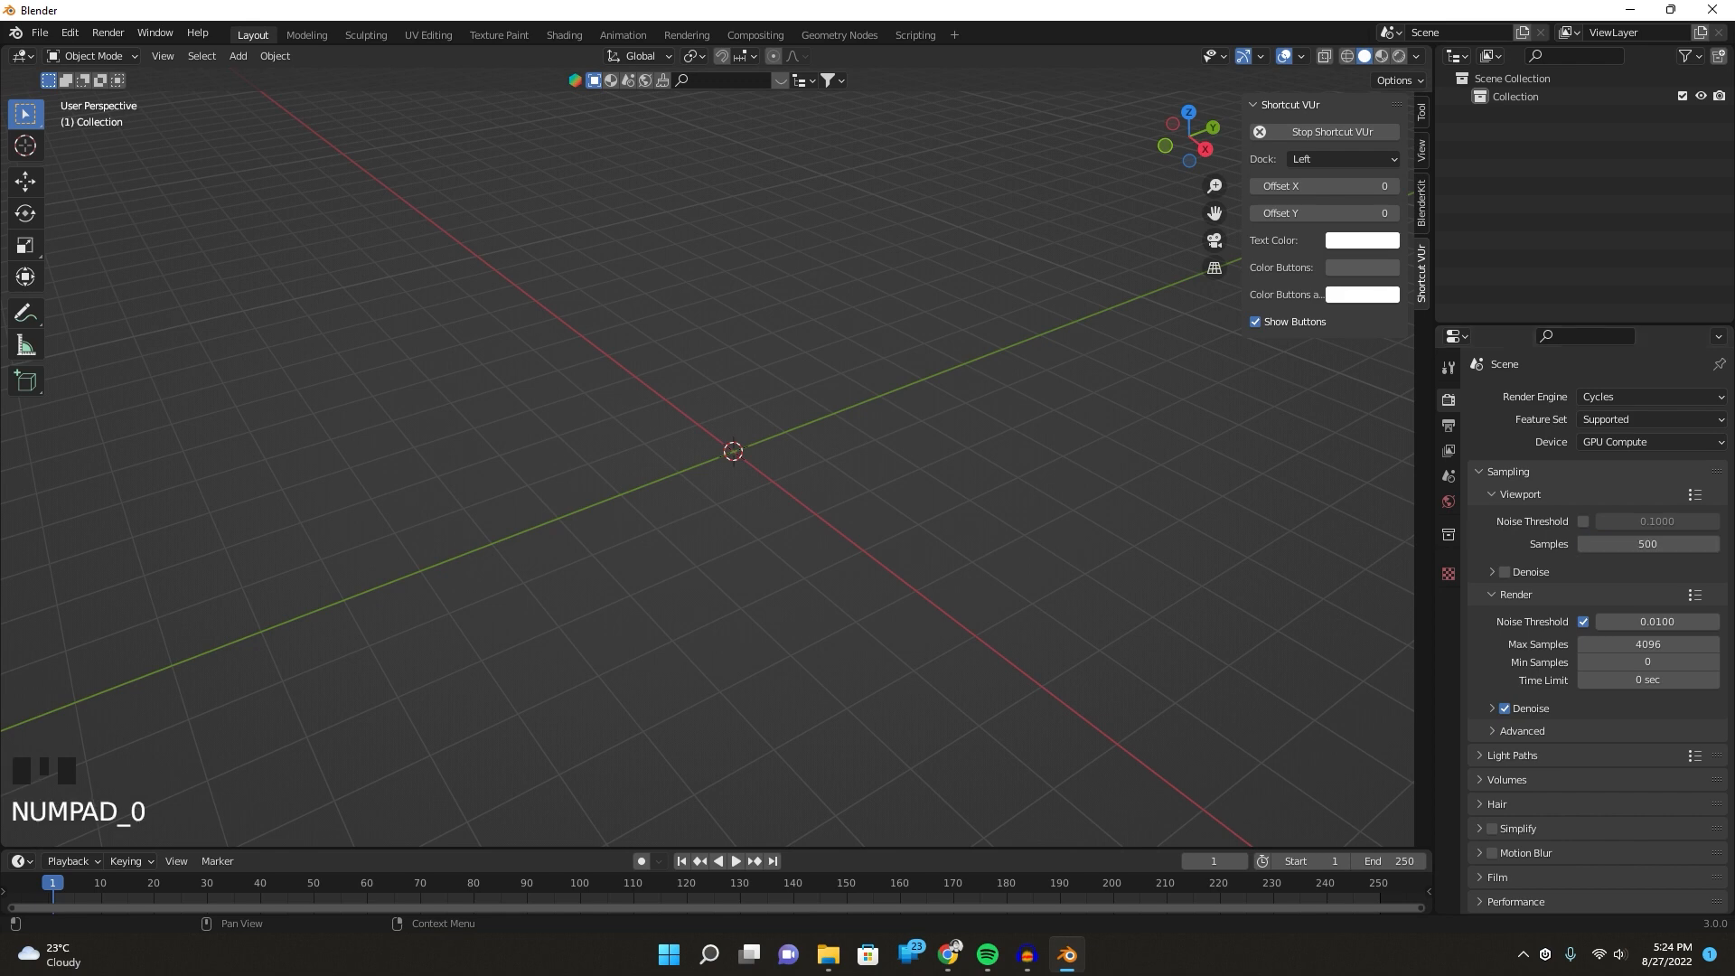
Turn off the noise threshold for final renders and set 500 render samples, with the render denoise options expanded.
click(1583, 622)
click(1634, 643)
text(500)
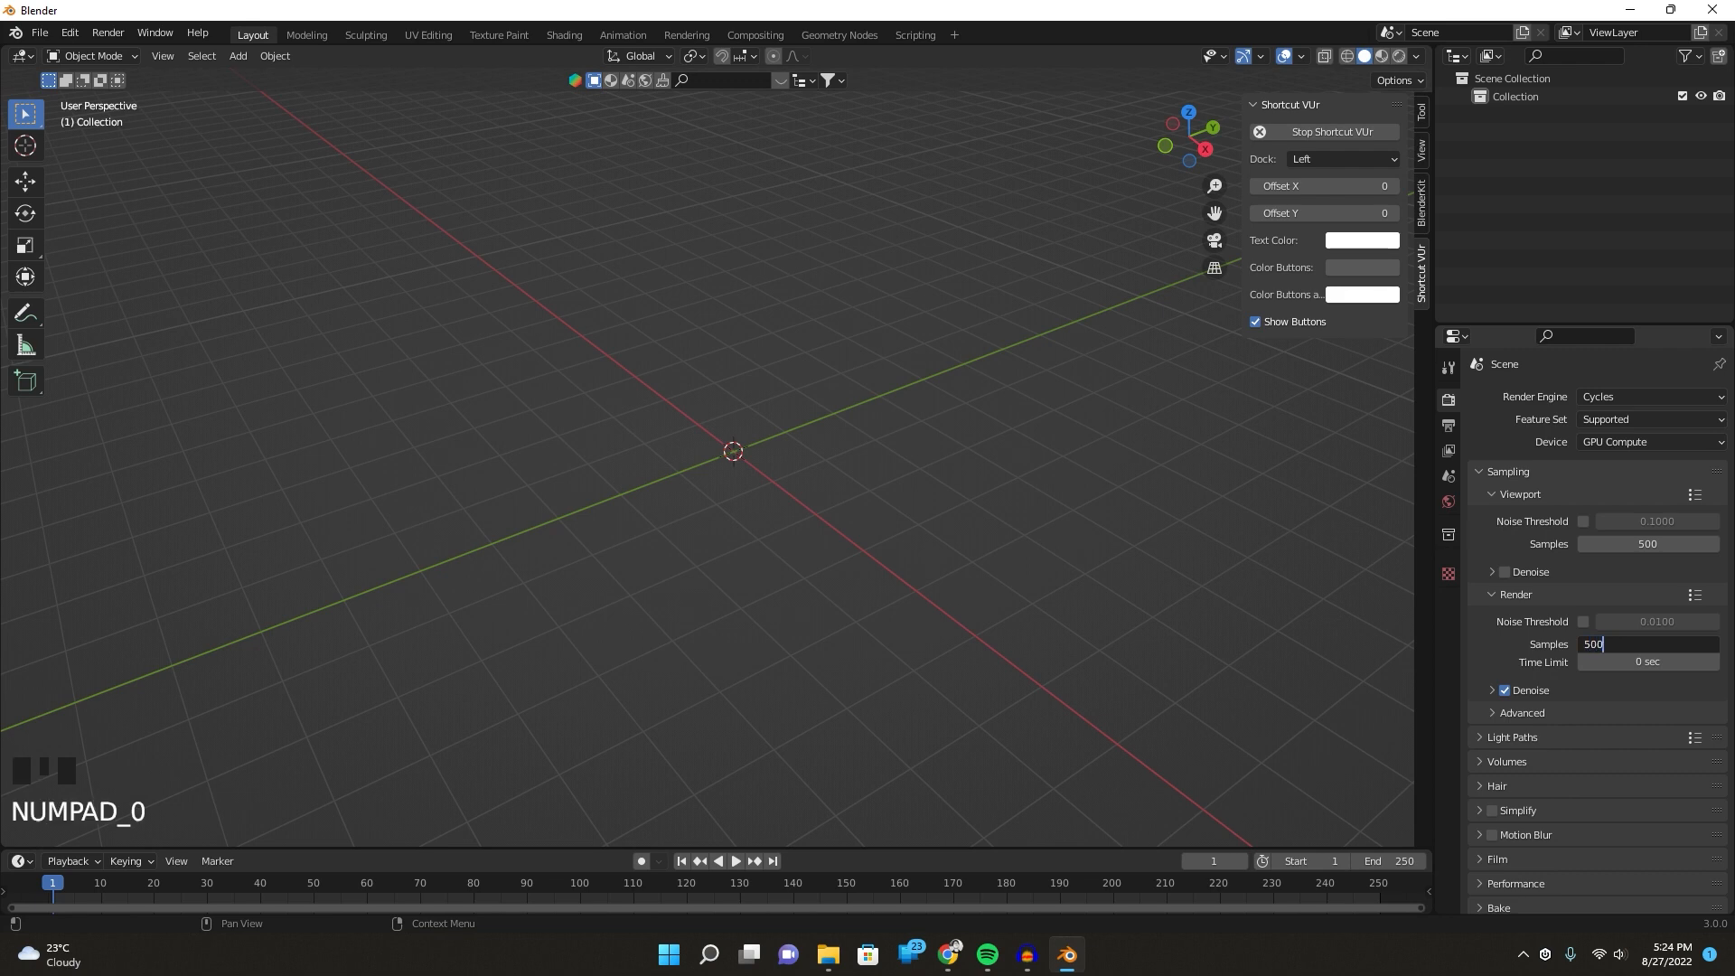
key(Return)
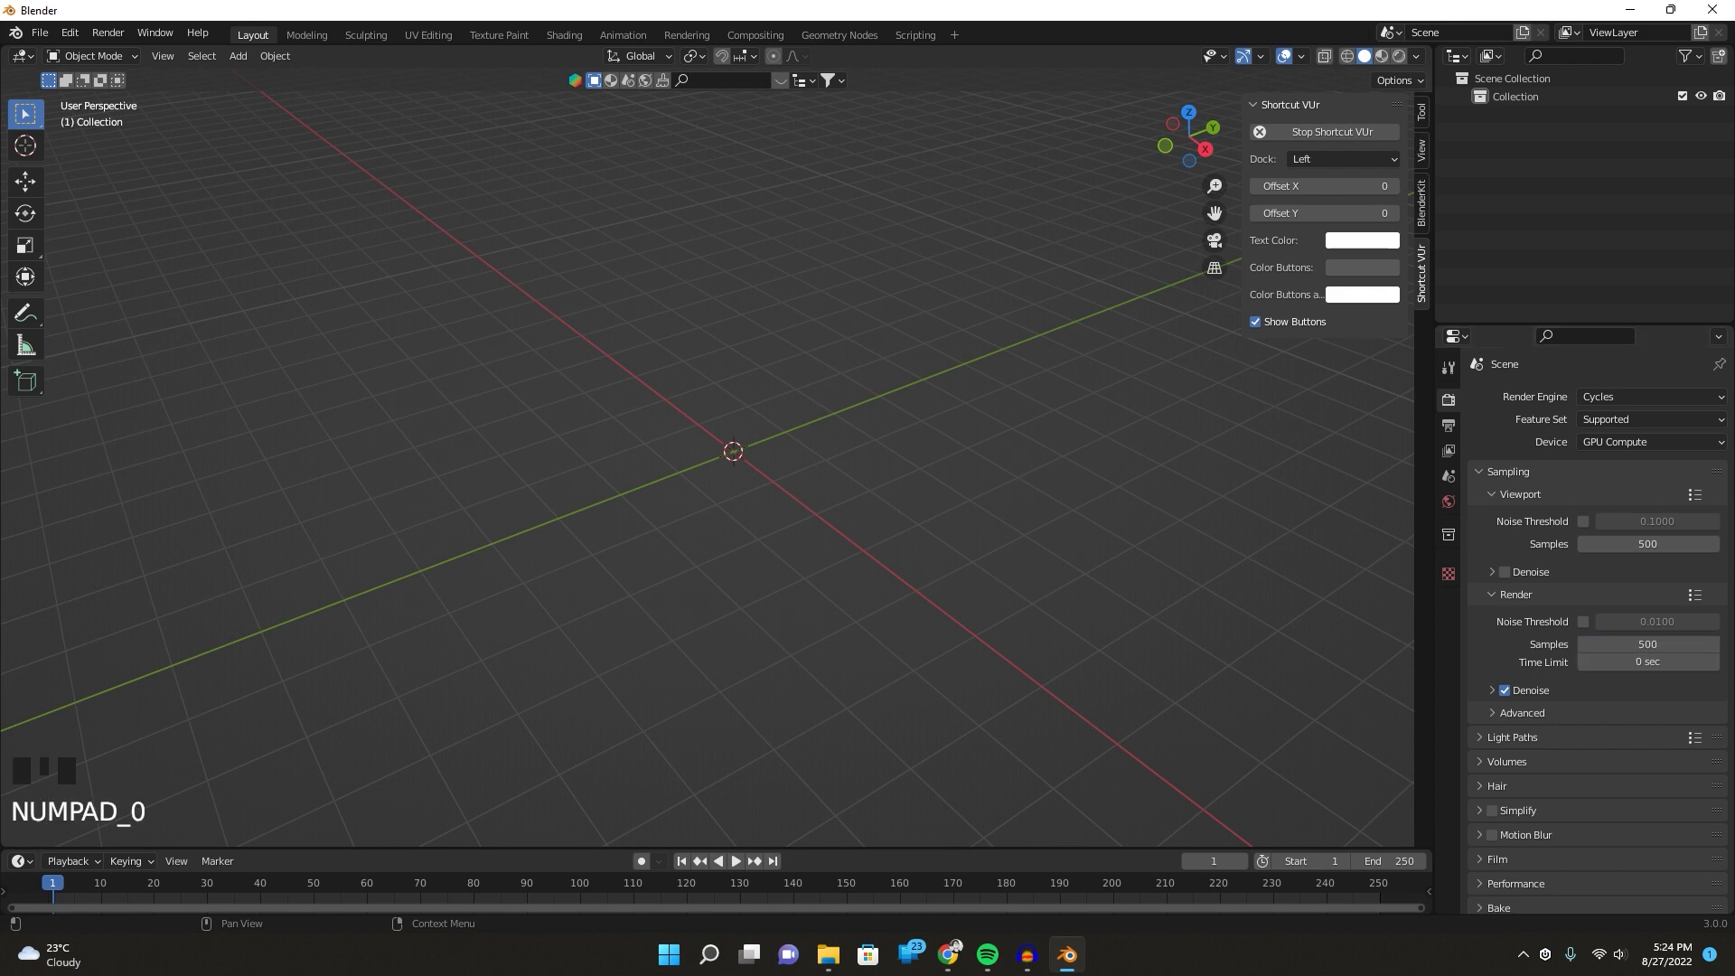
click(1492, 690)
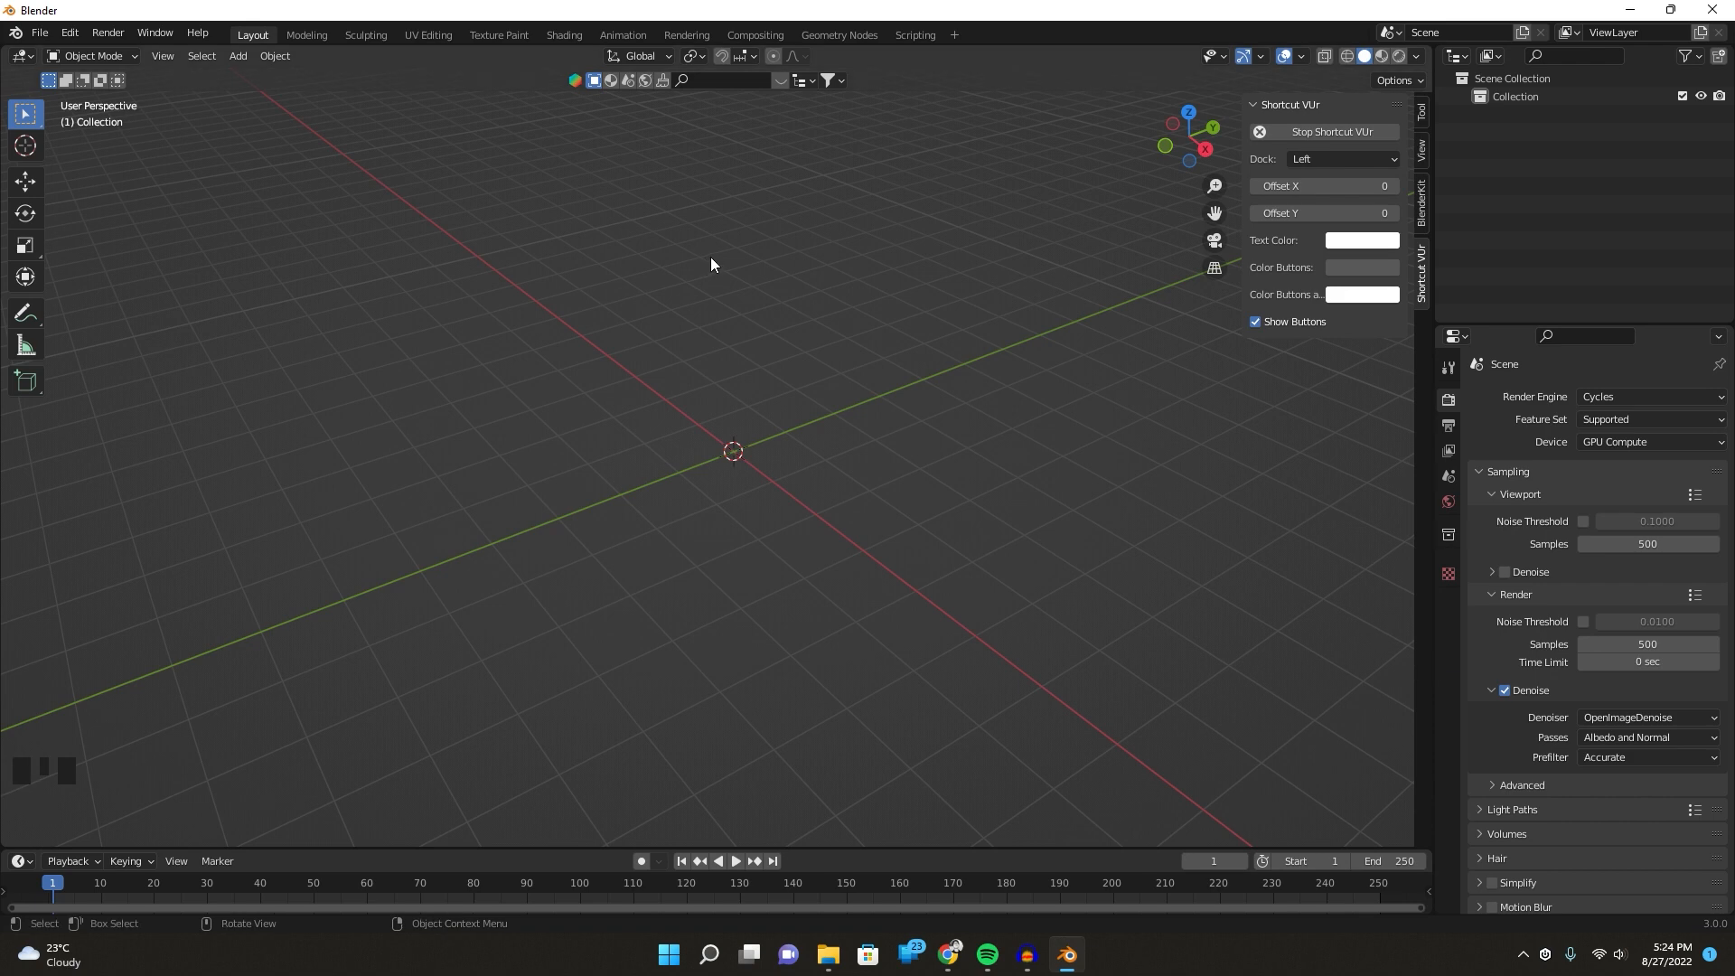
Import the SketchUp model from the folder E:\RandiRender Youtube\TUTORIAL #1\SKP FILE with the SKP importer.
click(40, 33)
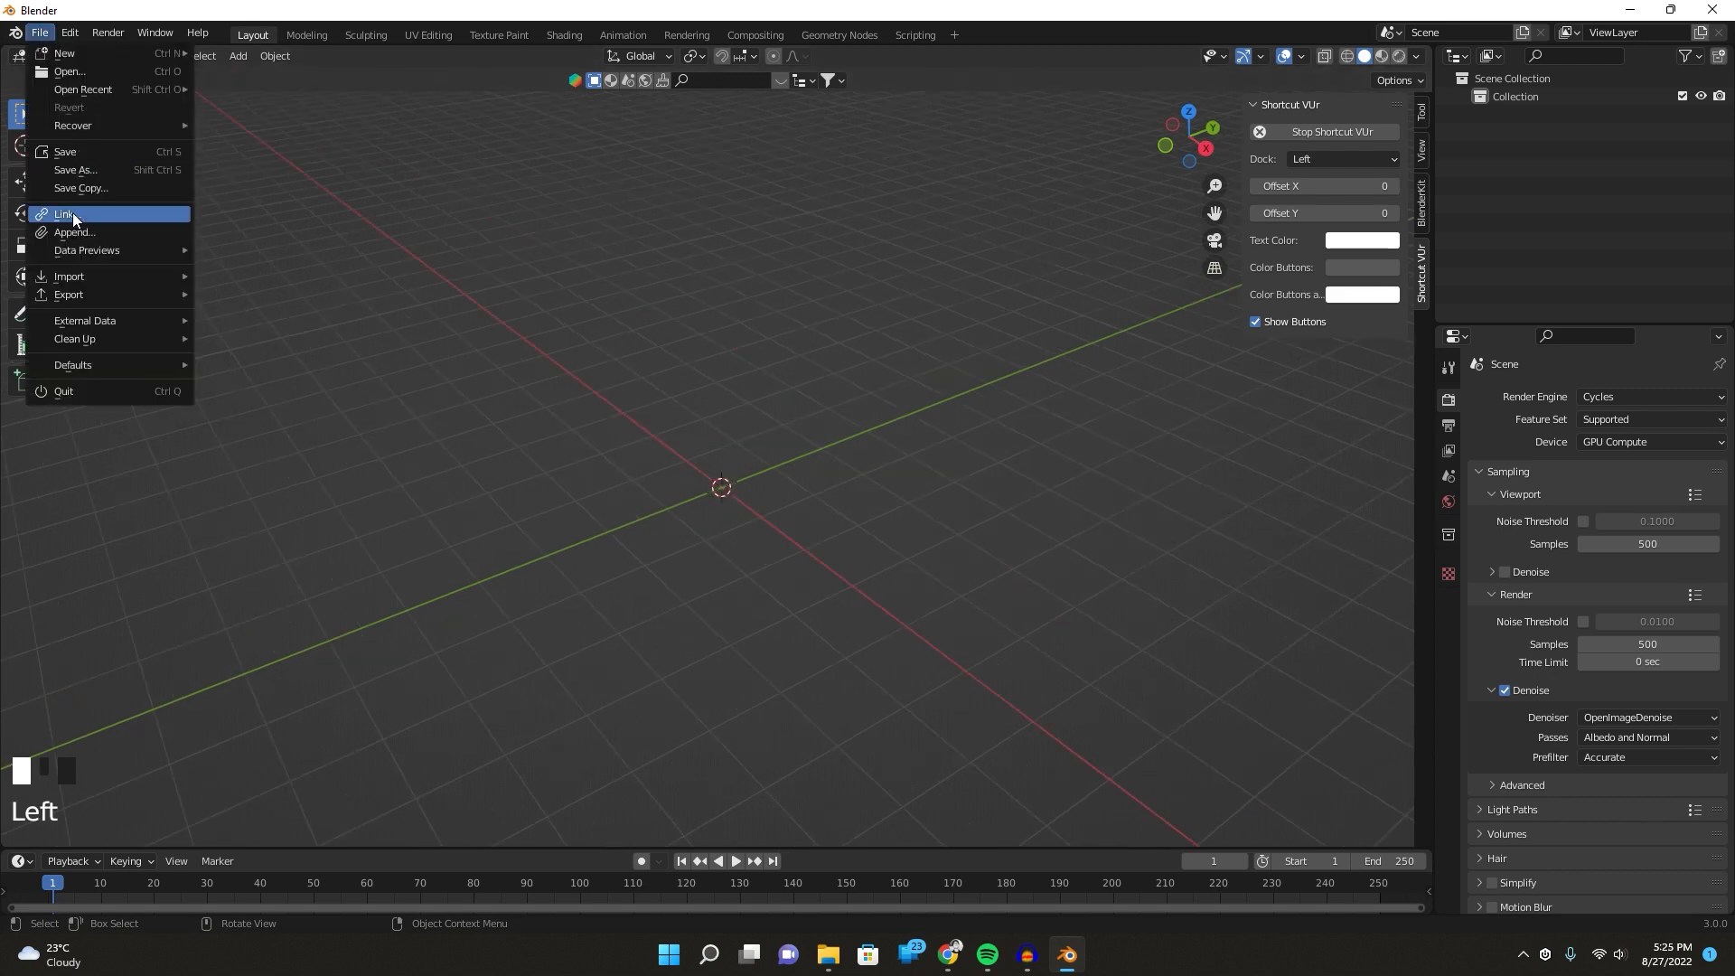
mouse_move(69, 277)
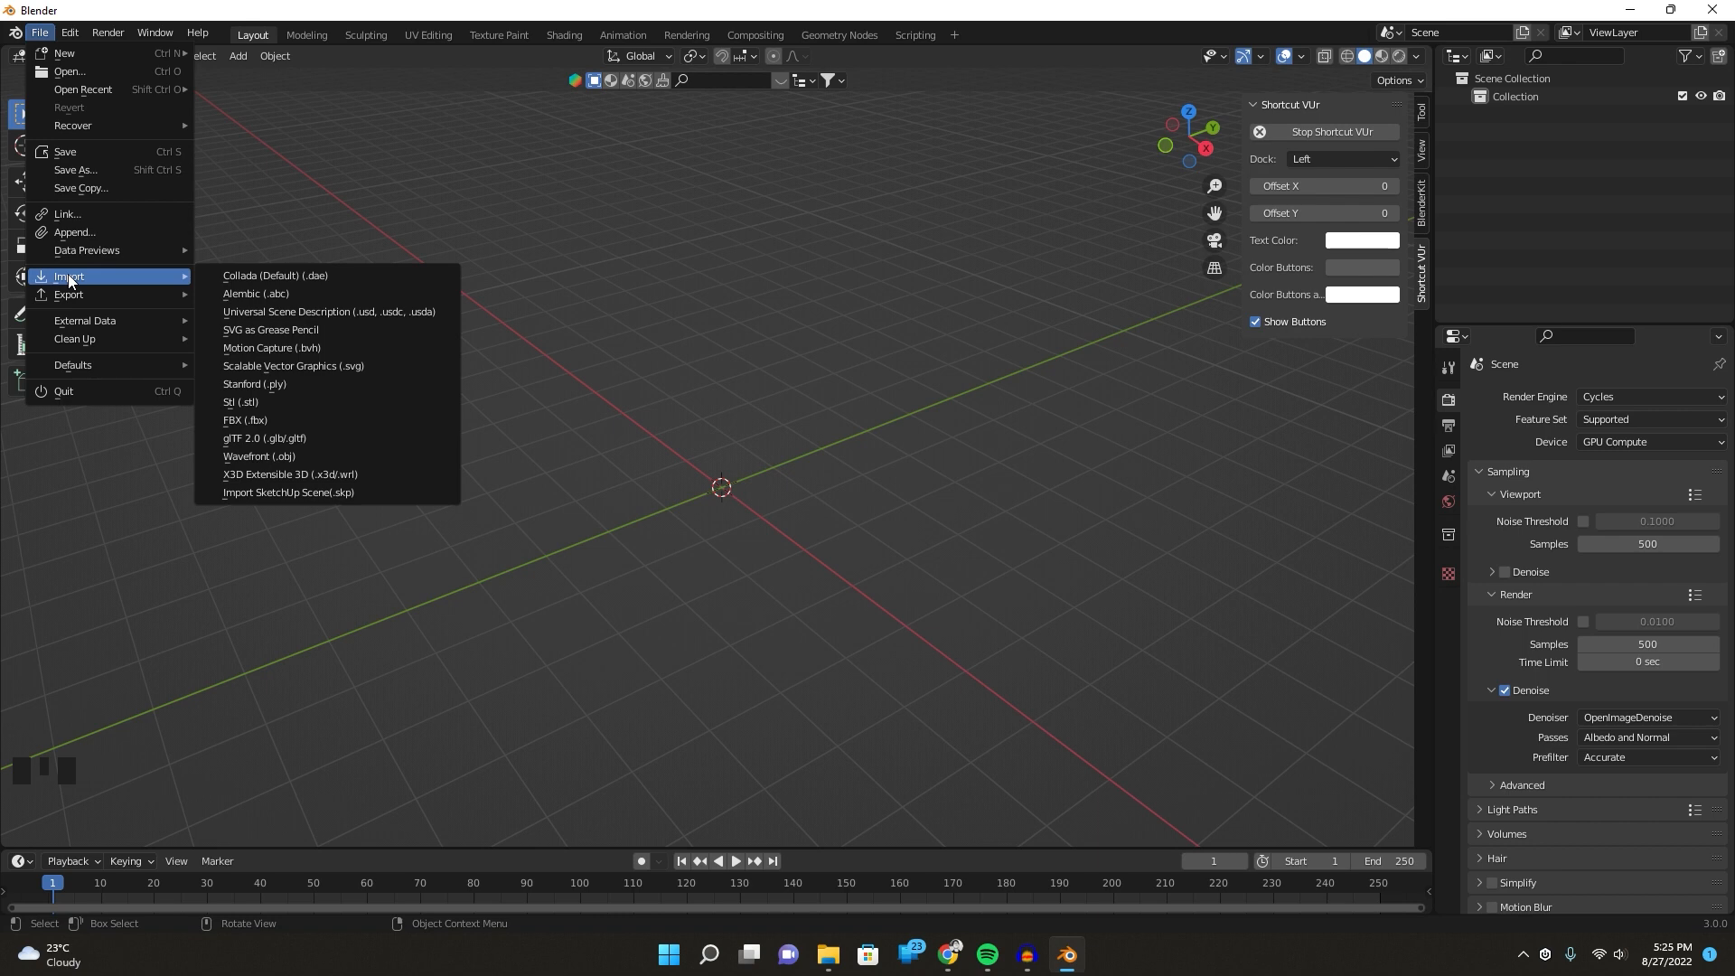
click(278, 497)
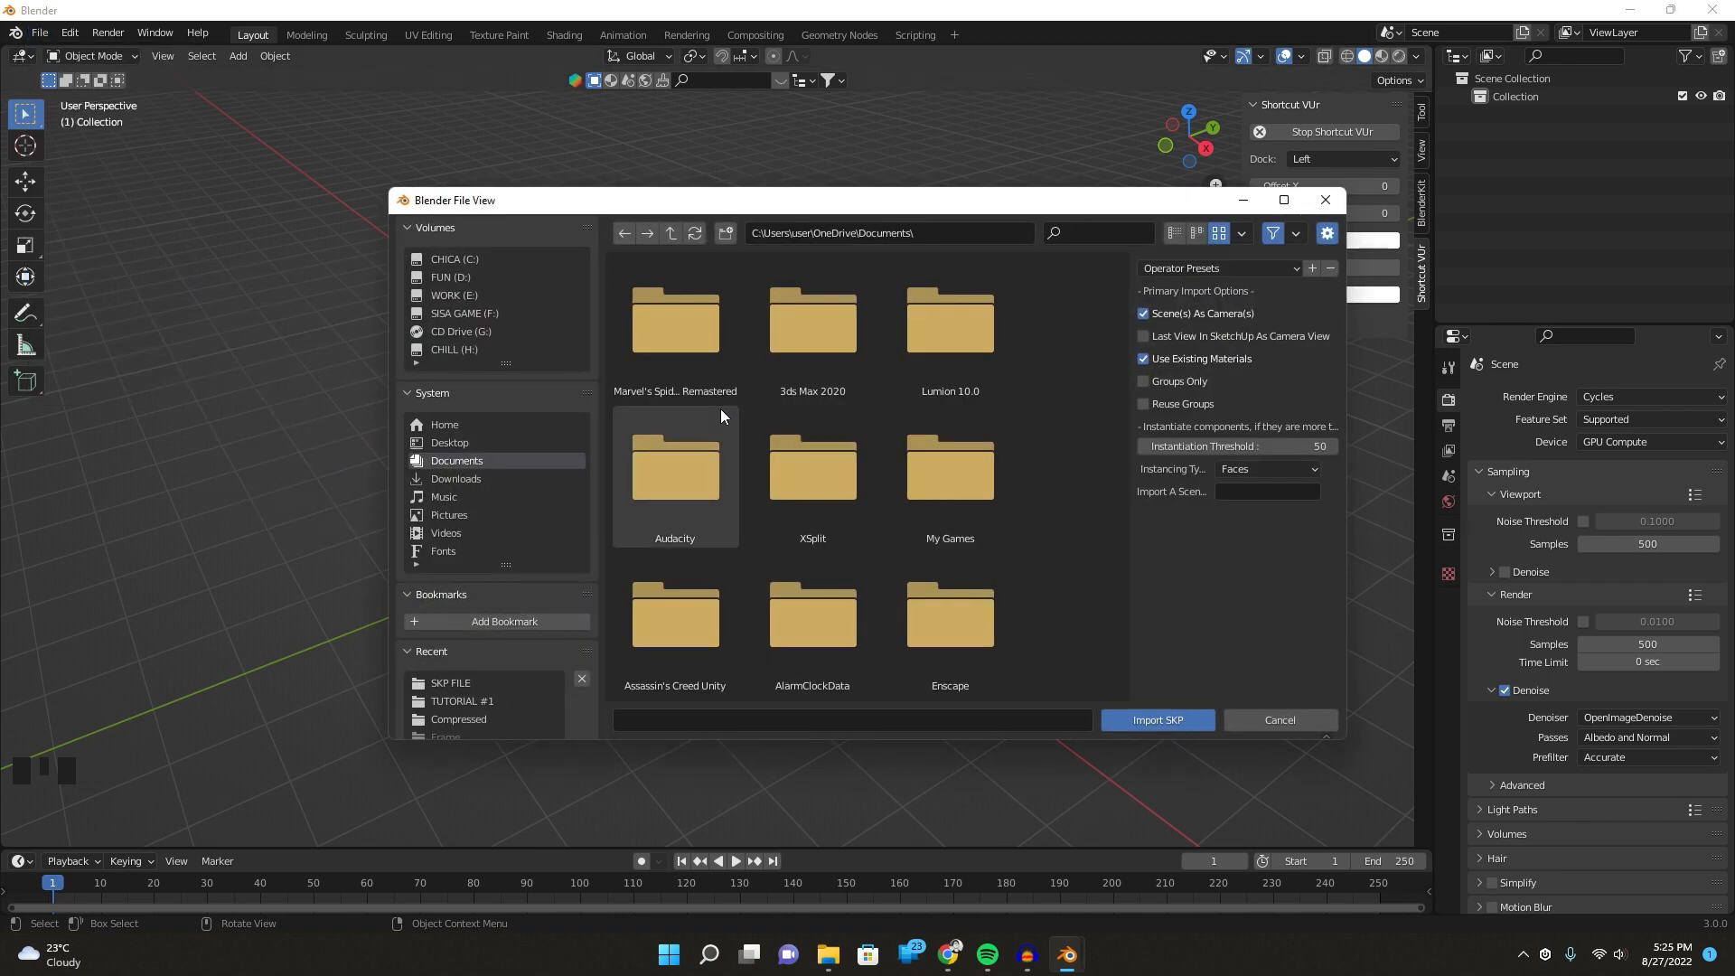
click(453, 294)
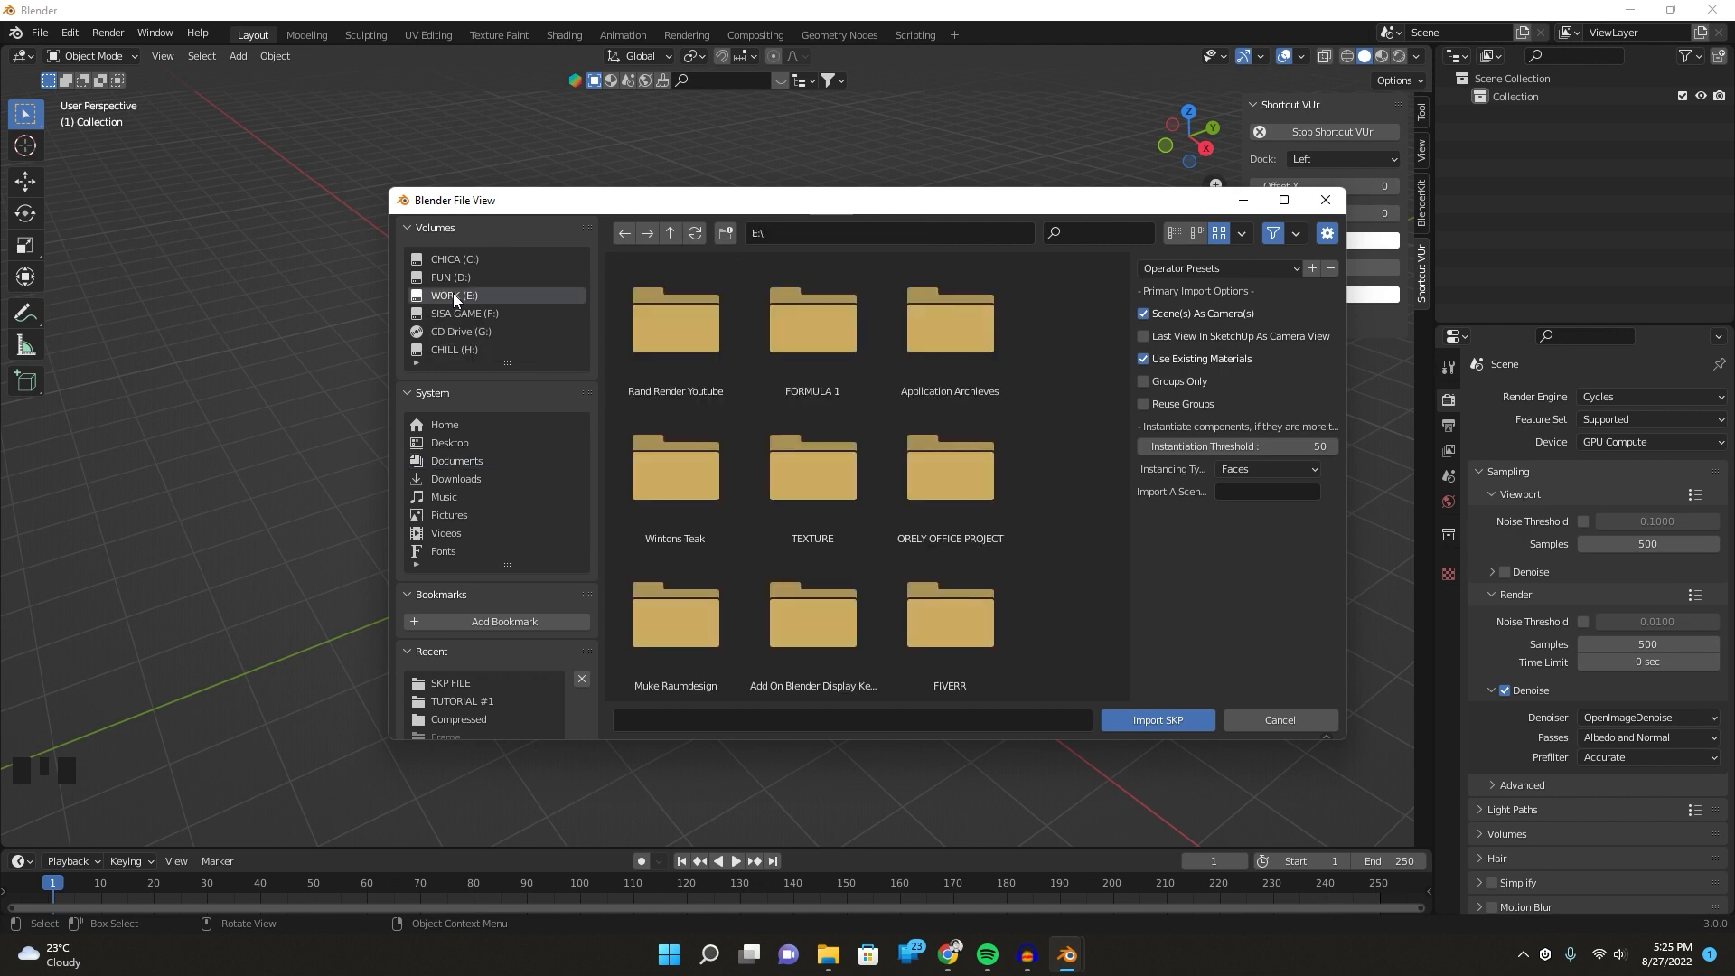
double_click(648, 339)
double_click(697, 345)
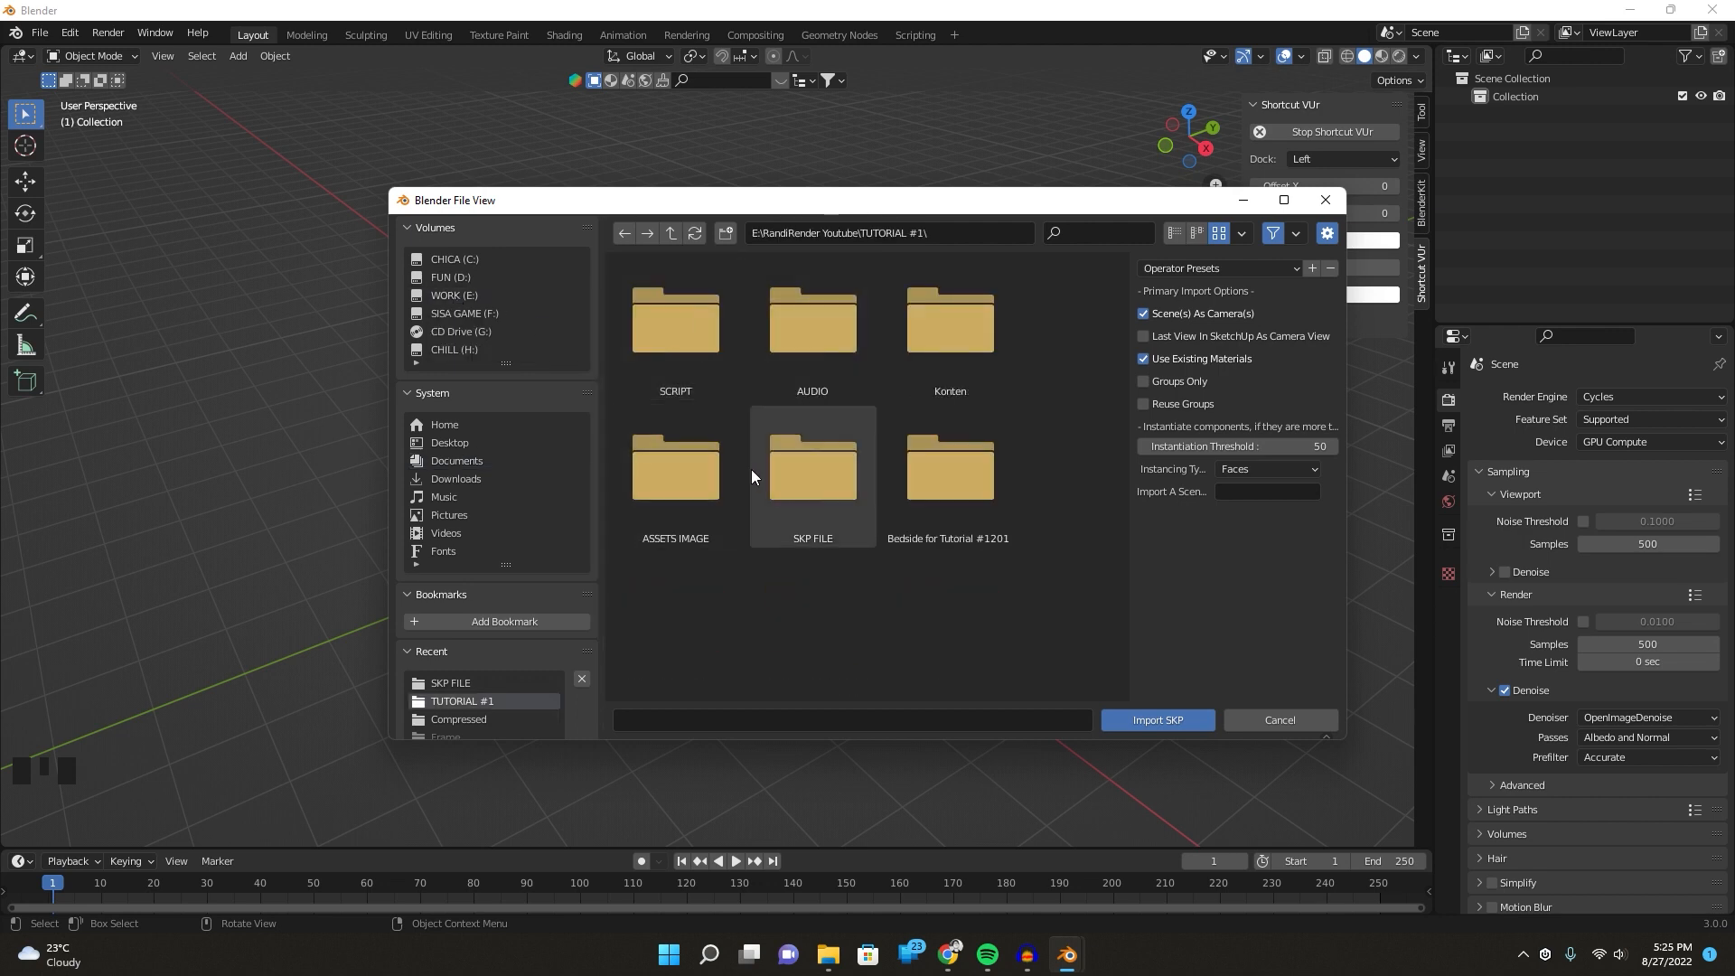
double_click(808, 489)
double_click(692, 340)
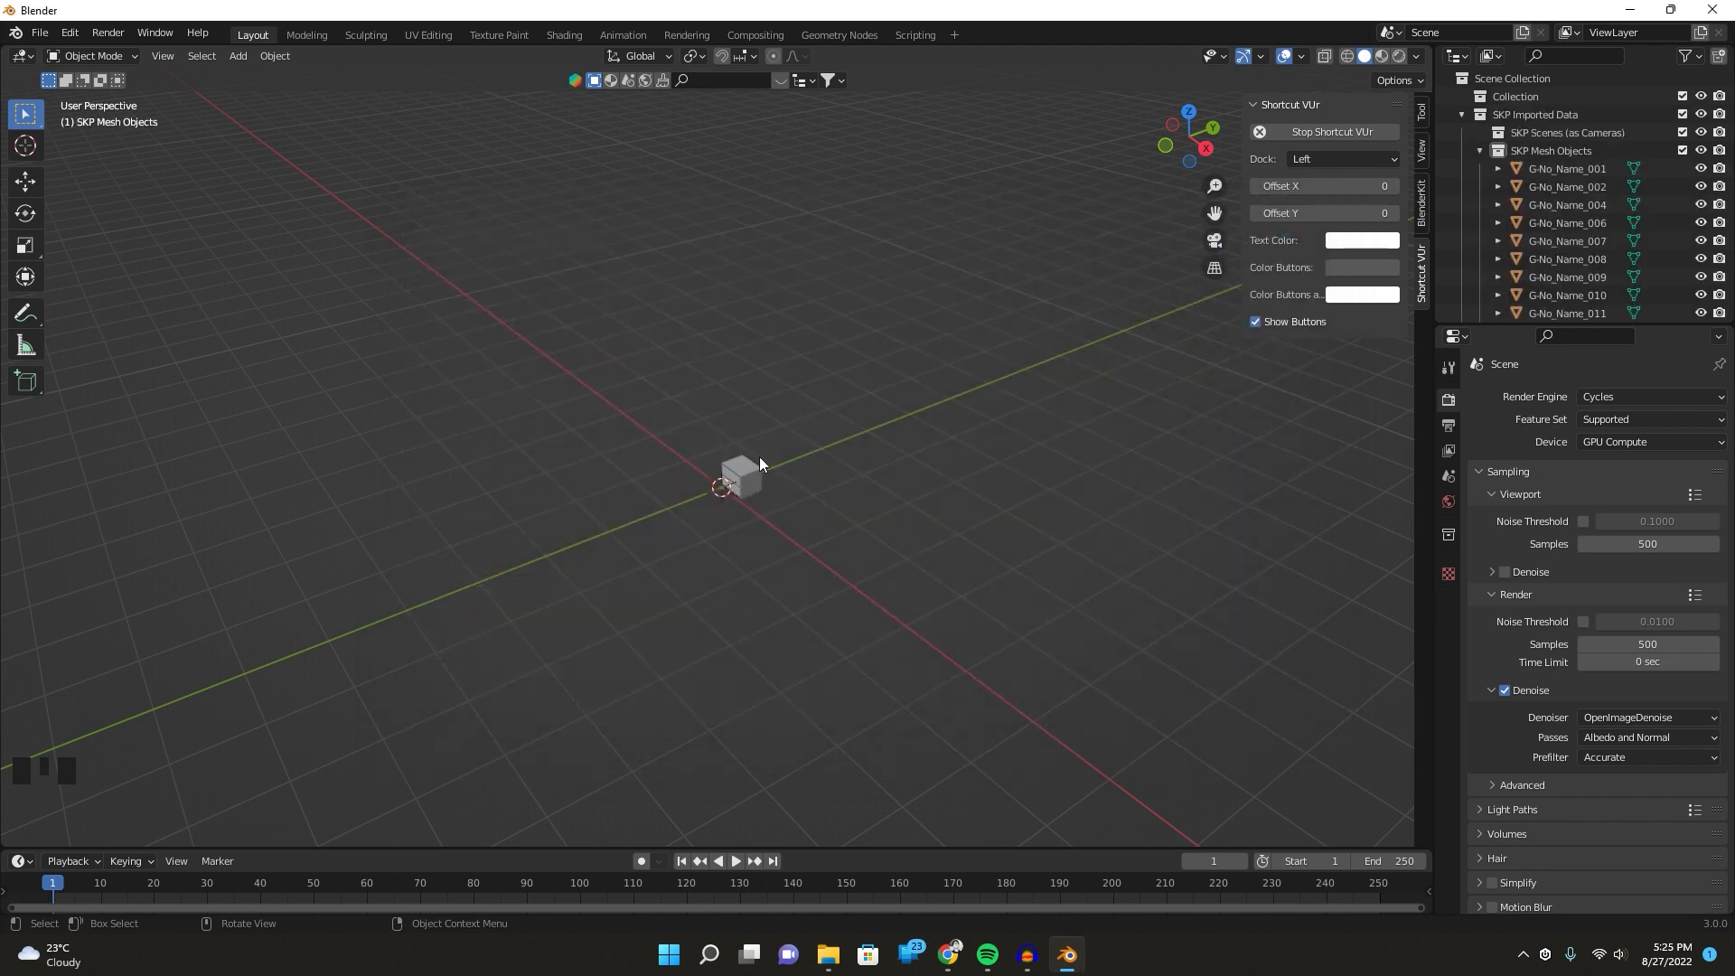
Examine the imported cabinet model up close and from another angle.
scroll(757, 461, up, 9)
middle_drag(750, 484, 713, 513)
scroll(807, 477, up, 3)
scroll(806, 477, down, 1)
scroll(817, 479, up, 2)
scroll(855, 476, down, 5)
scroll(727, 497, up, 3)
scroll(730, 494, down, 5)
Add a mesh plane at the origin and scale it up uniformly into a large floor around the cabinet.
key(shift+a)
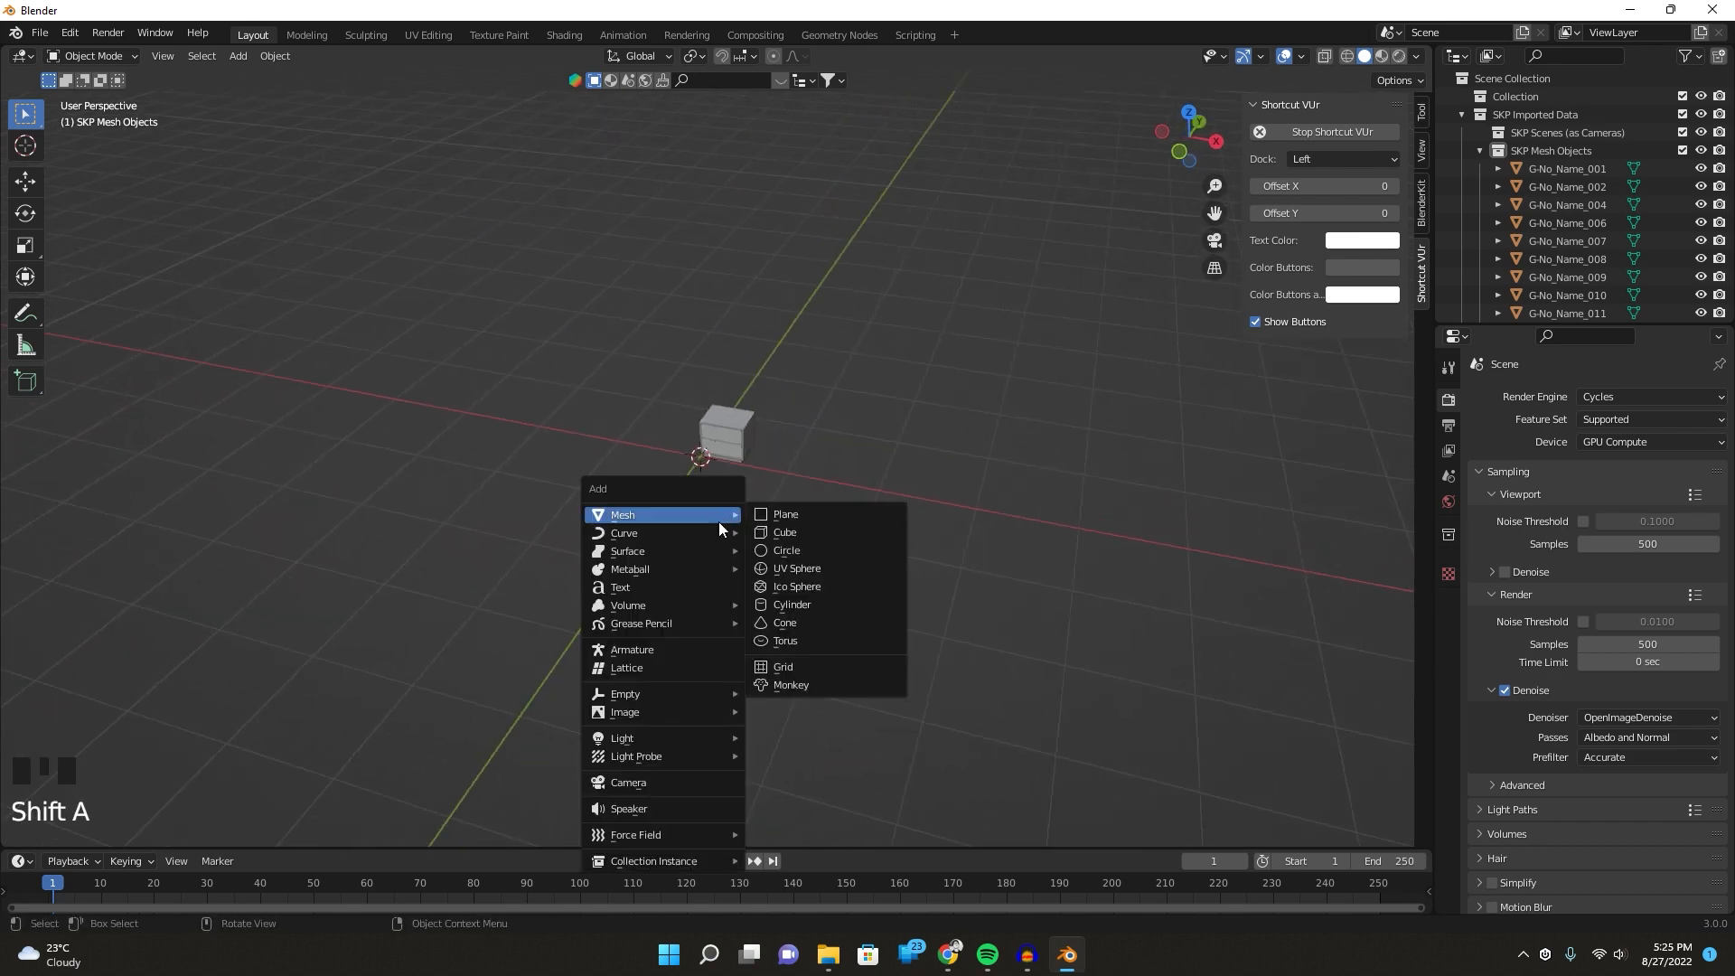
mouse_move(668, 712)
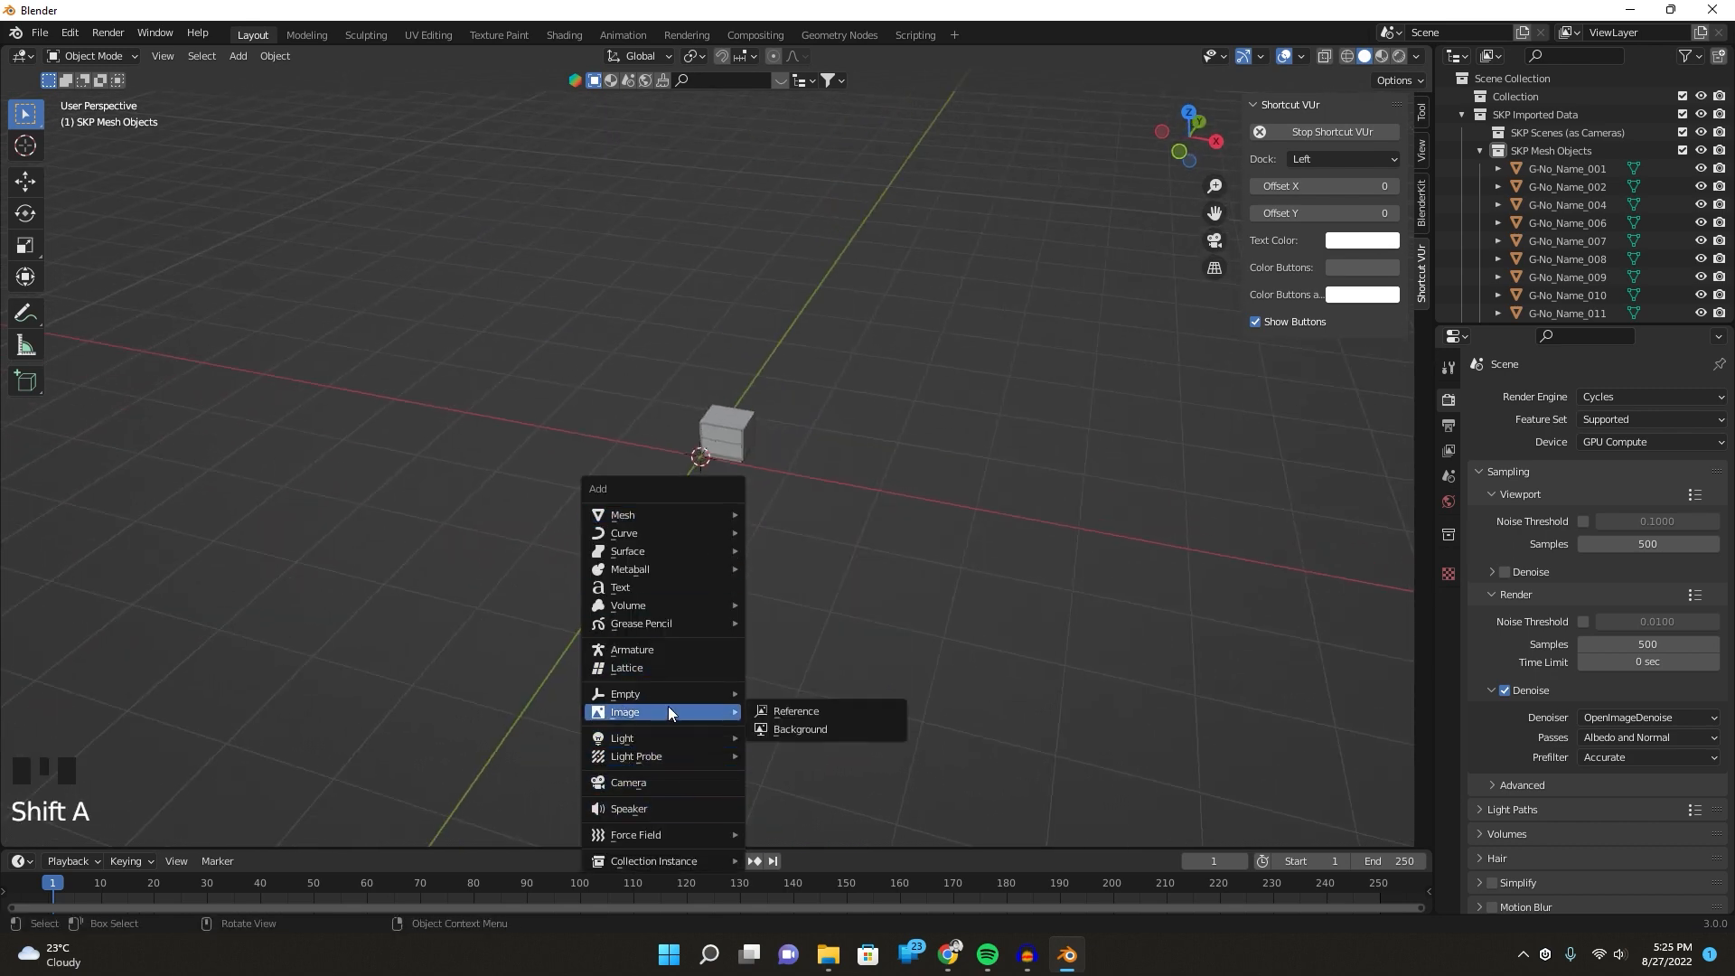
mouse_move(705, 511)
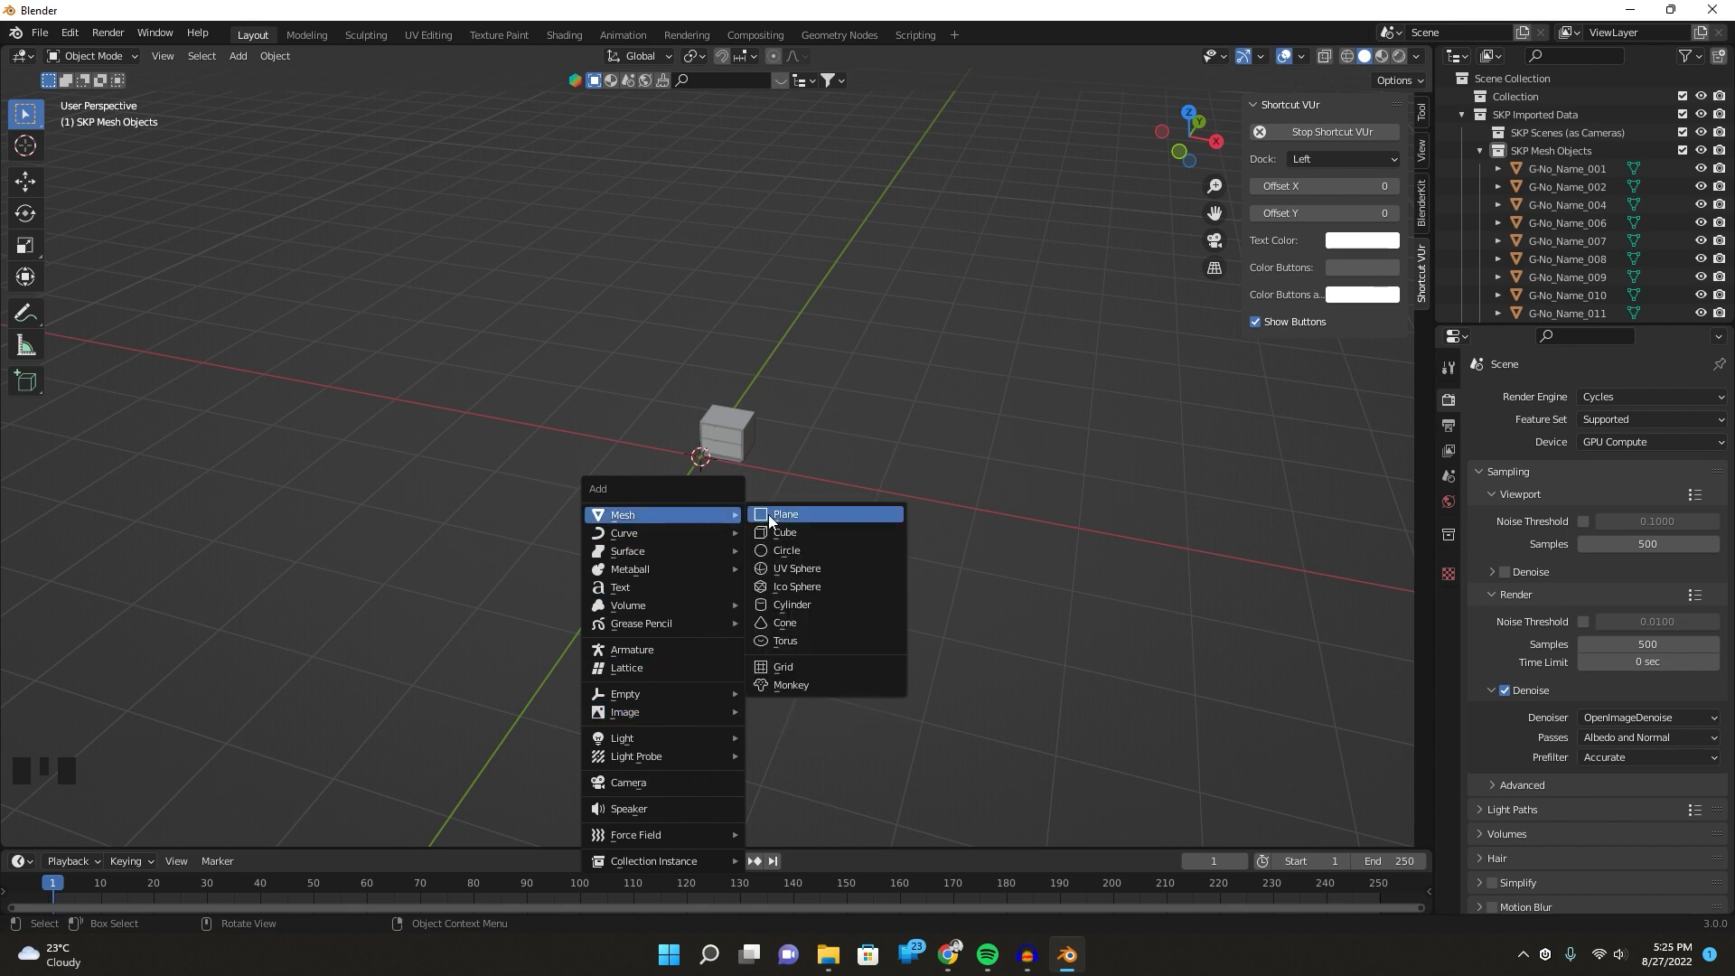
click(783, 515)
scroll(768, 511, down, 5)
key(s)
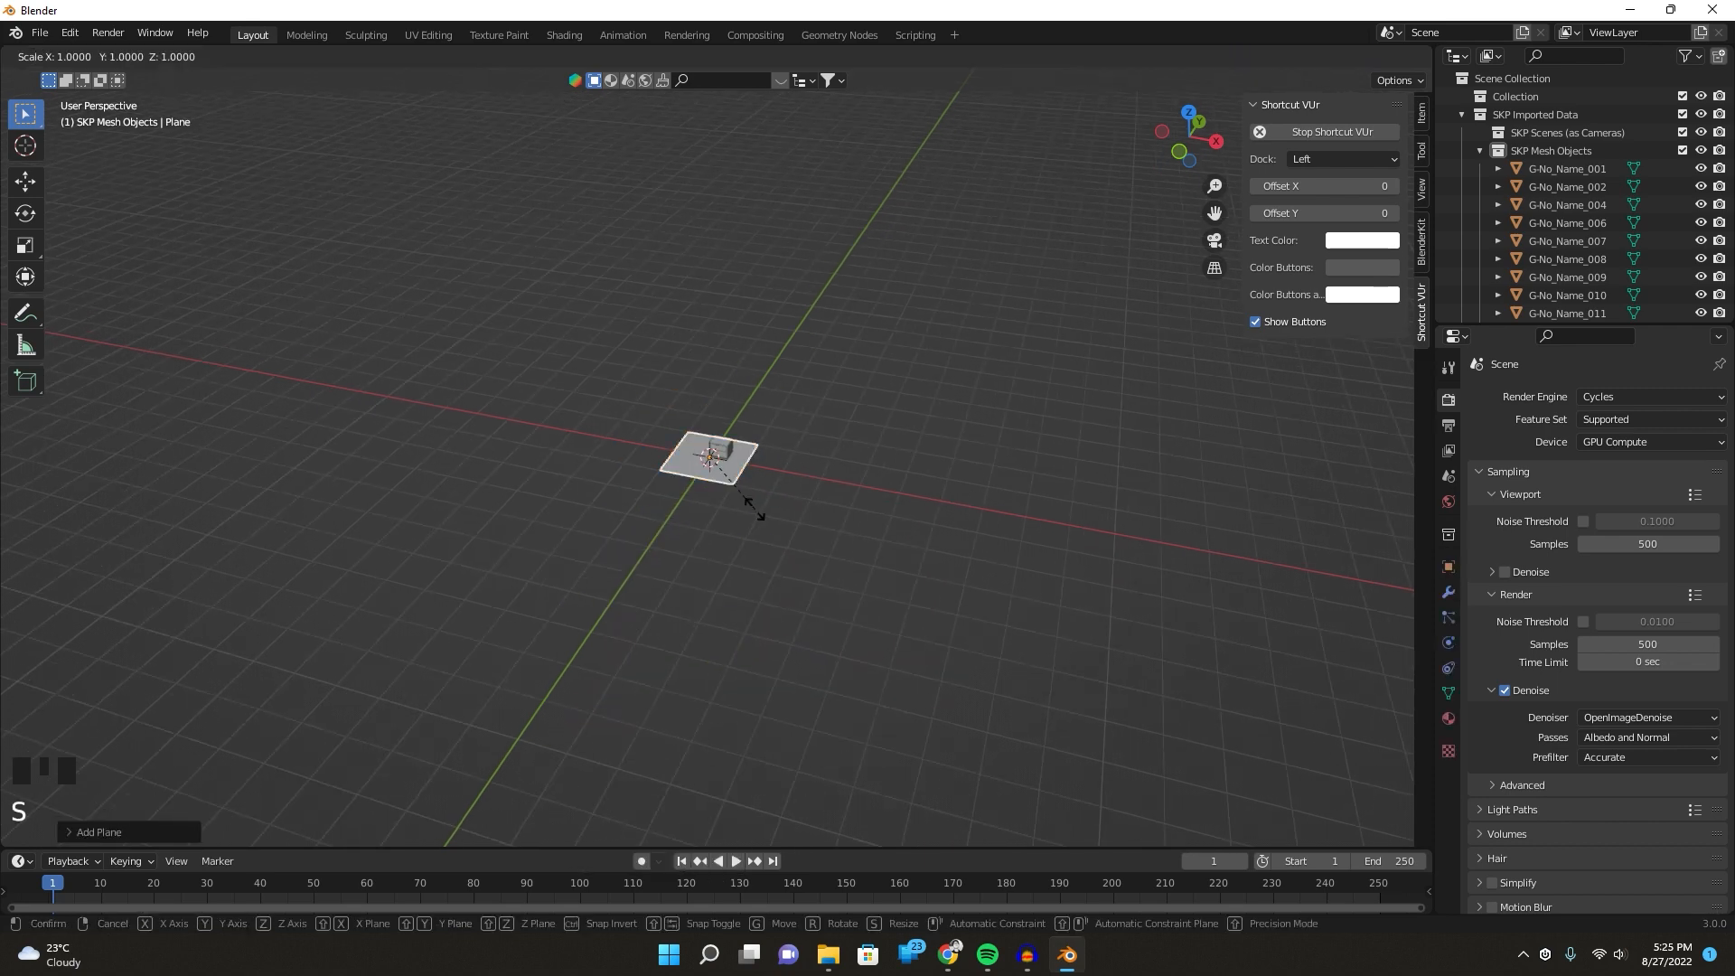
key(s)
click(1023, 643)
Stretch the floor plane into a long rectangle along X and widen it along Y by a factor of about 1.1.
key(s)
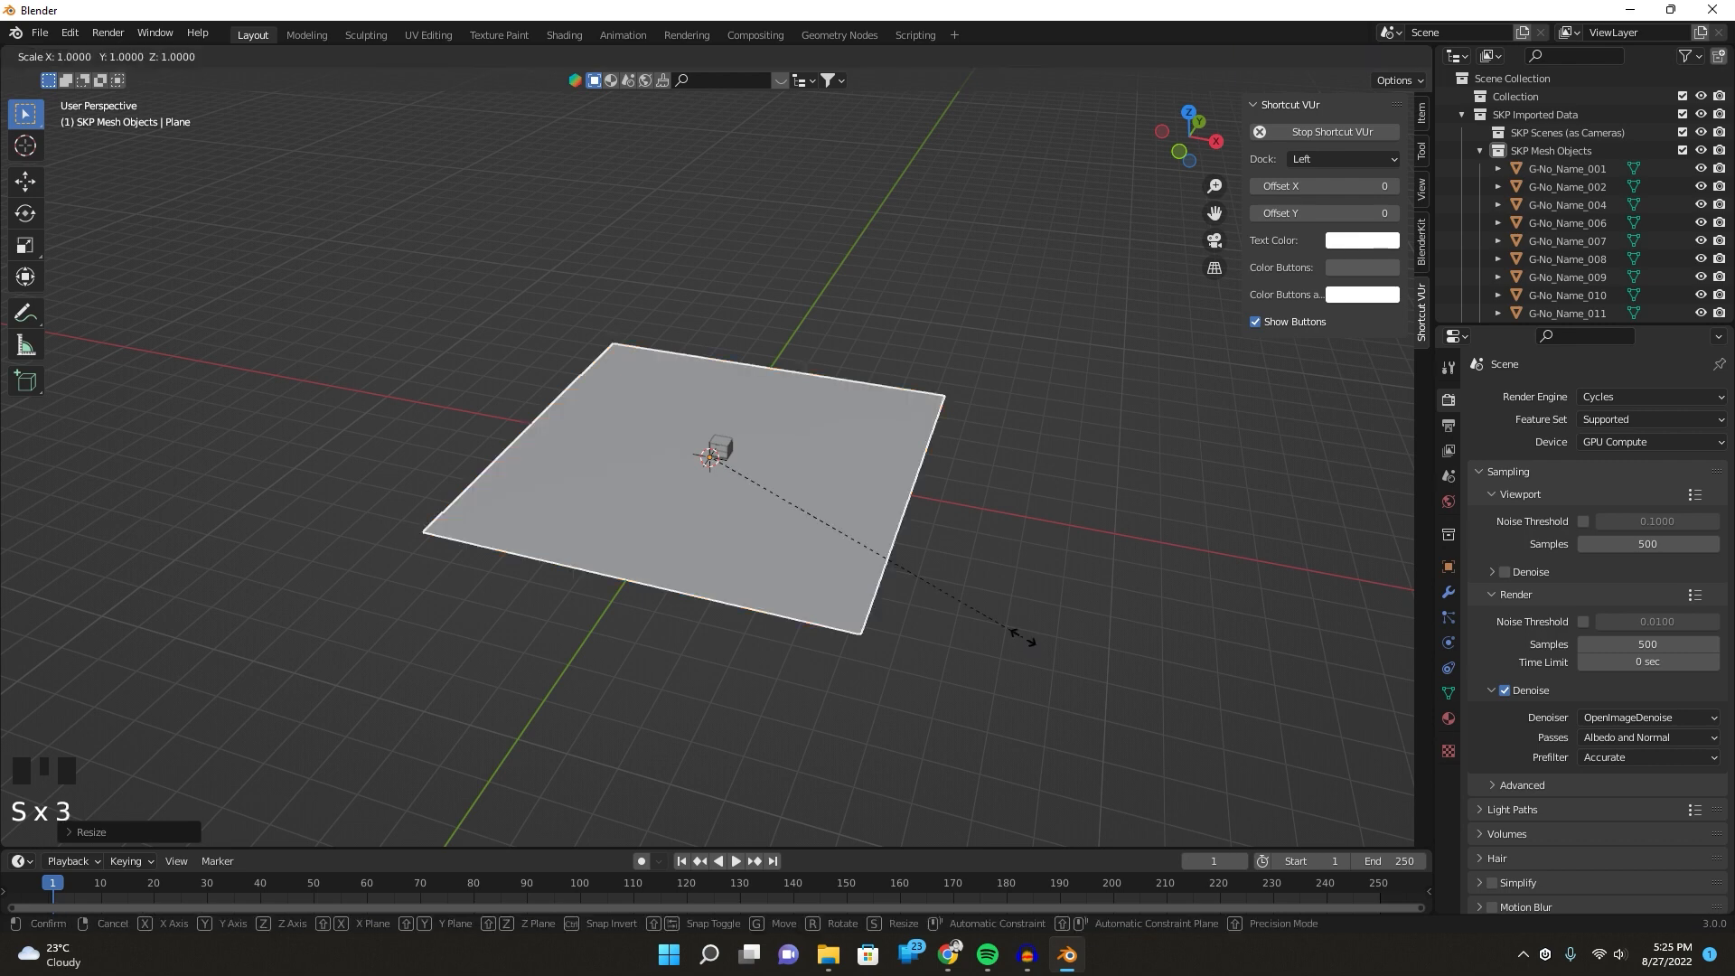
key(y)
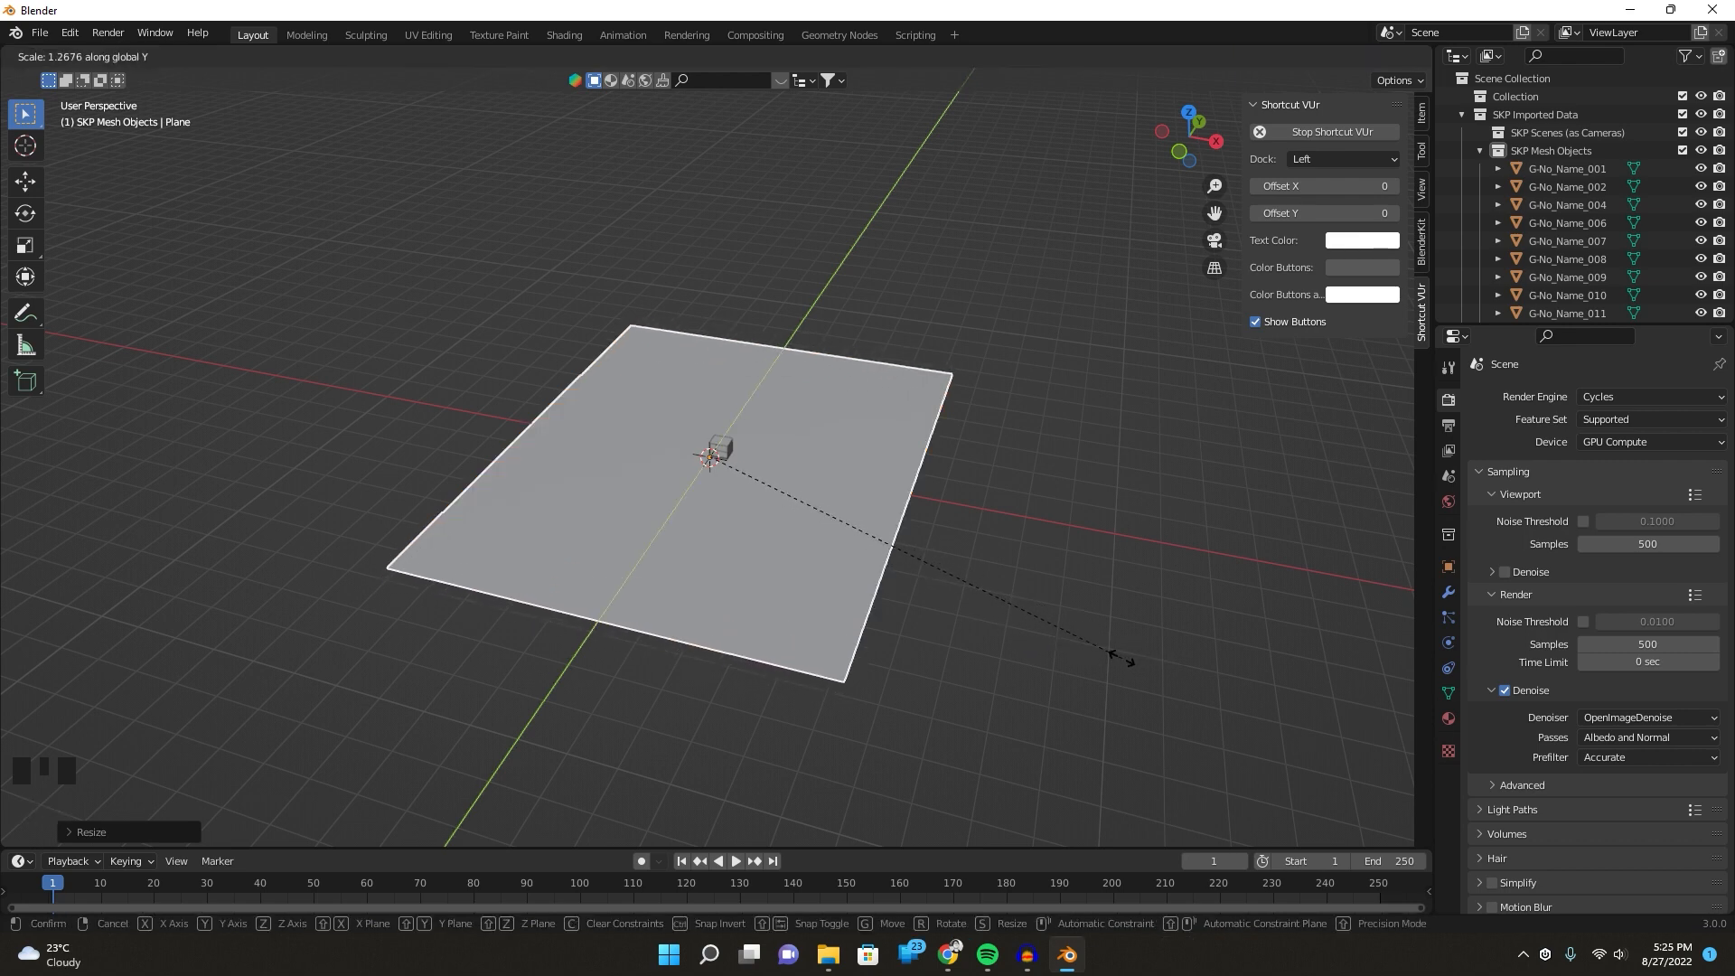
key(x)
click(203, 741)
middle_drag(534, 615, 535, 599)
key(s)
key(y)
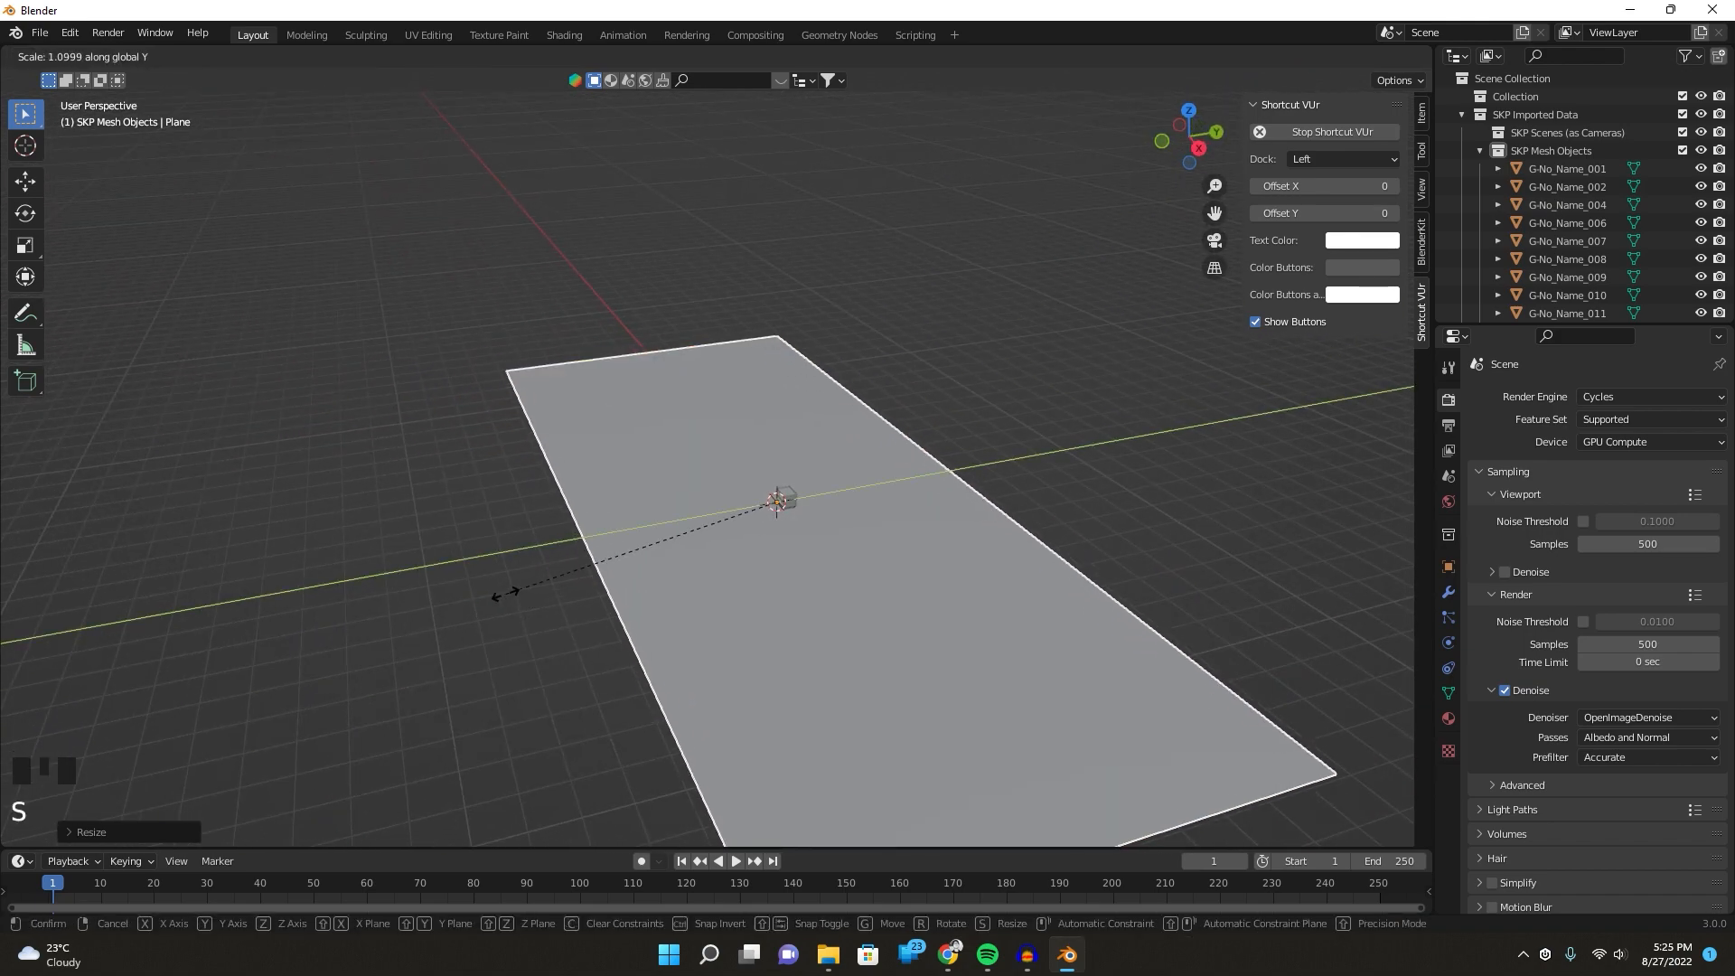
click(508, 594)
Extrude the floor plane's long edge on the +Y side about 8 m upward along Z to form a back wall.
middle_drag(1048, 425, 705, 488)
key(Tab)
middle_drag(381, 575, 684, 559)
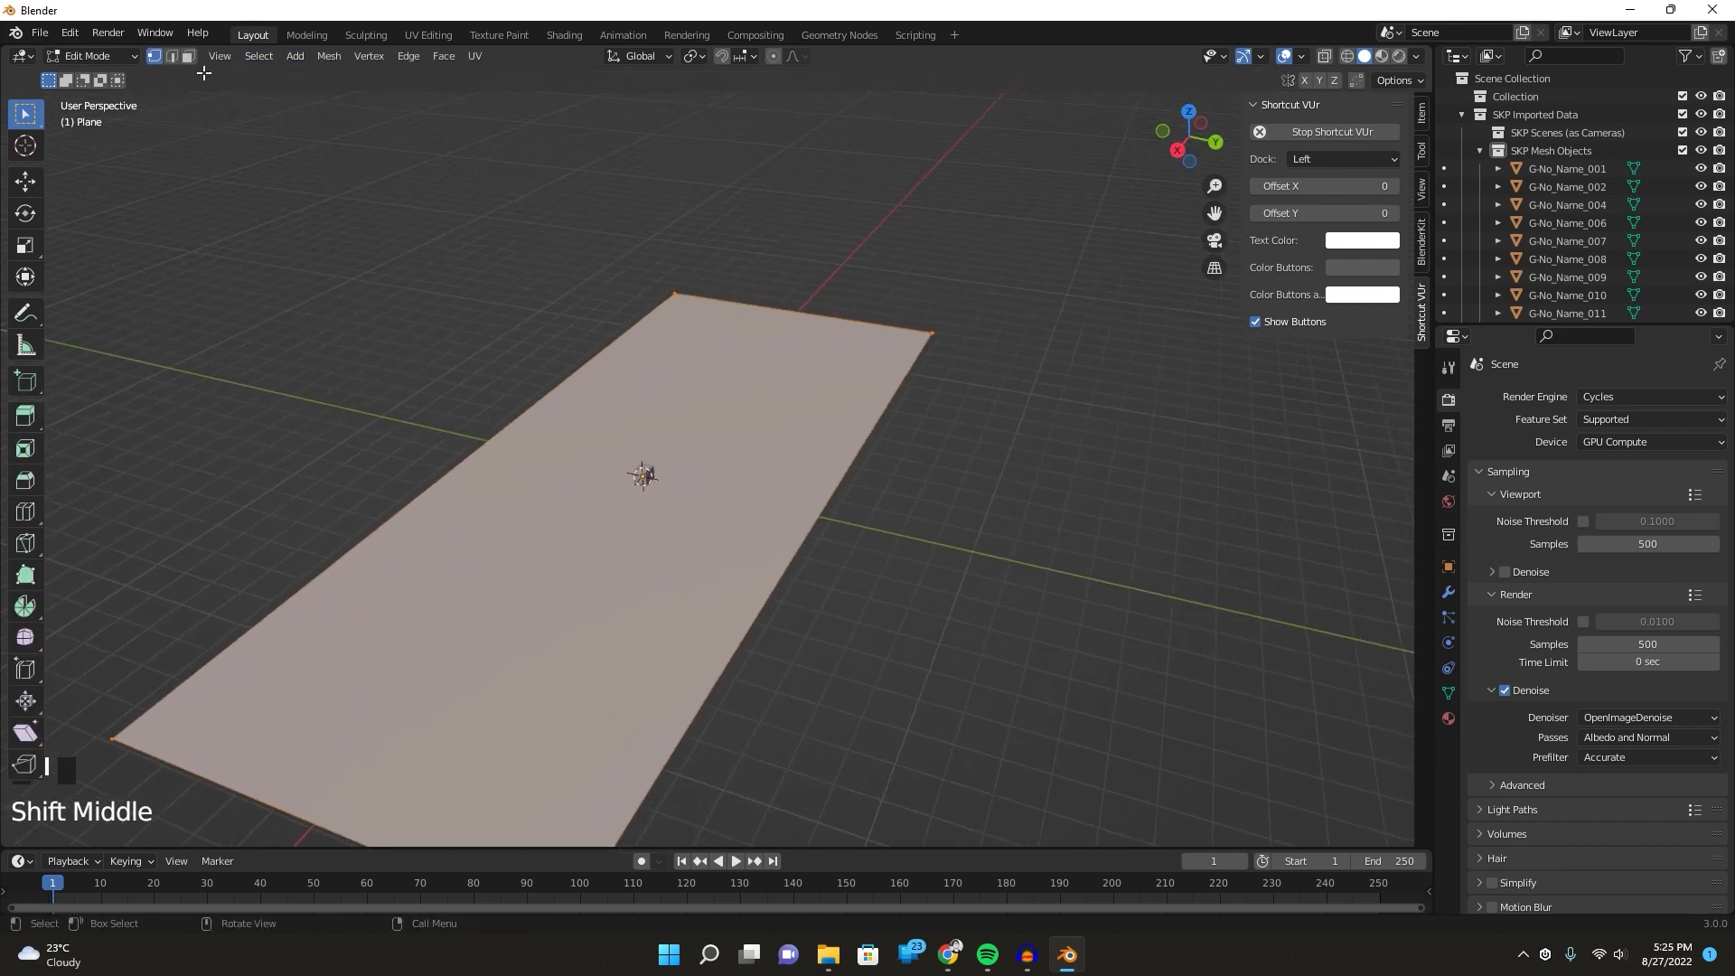
click(173, 57)
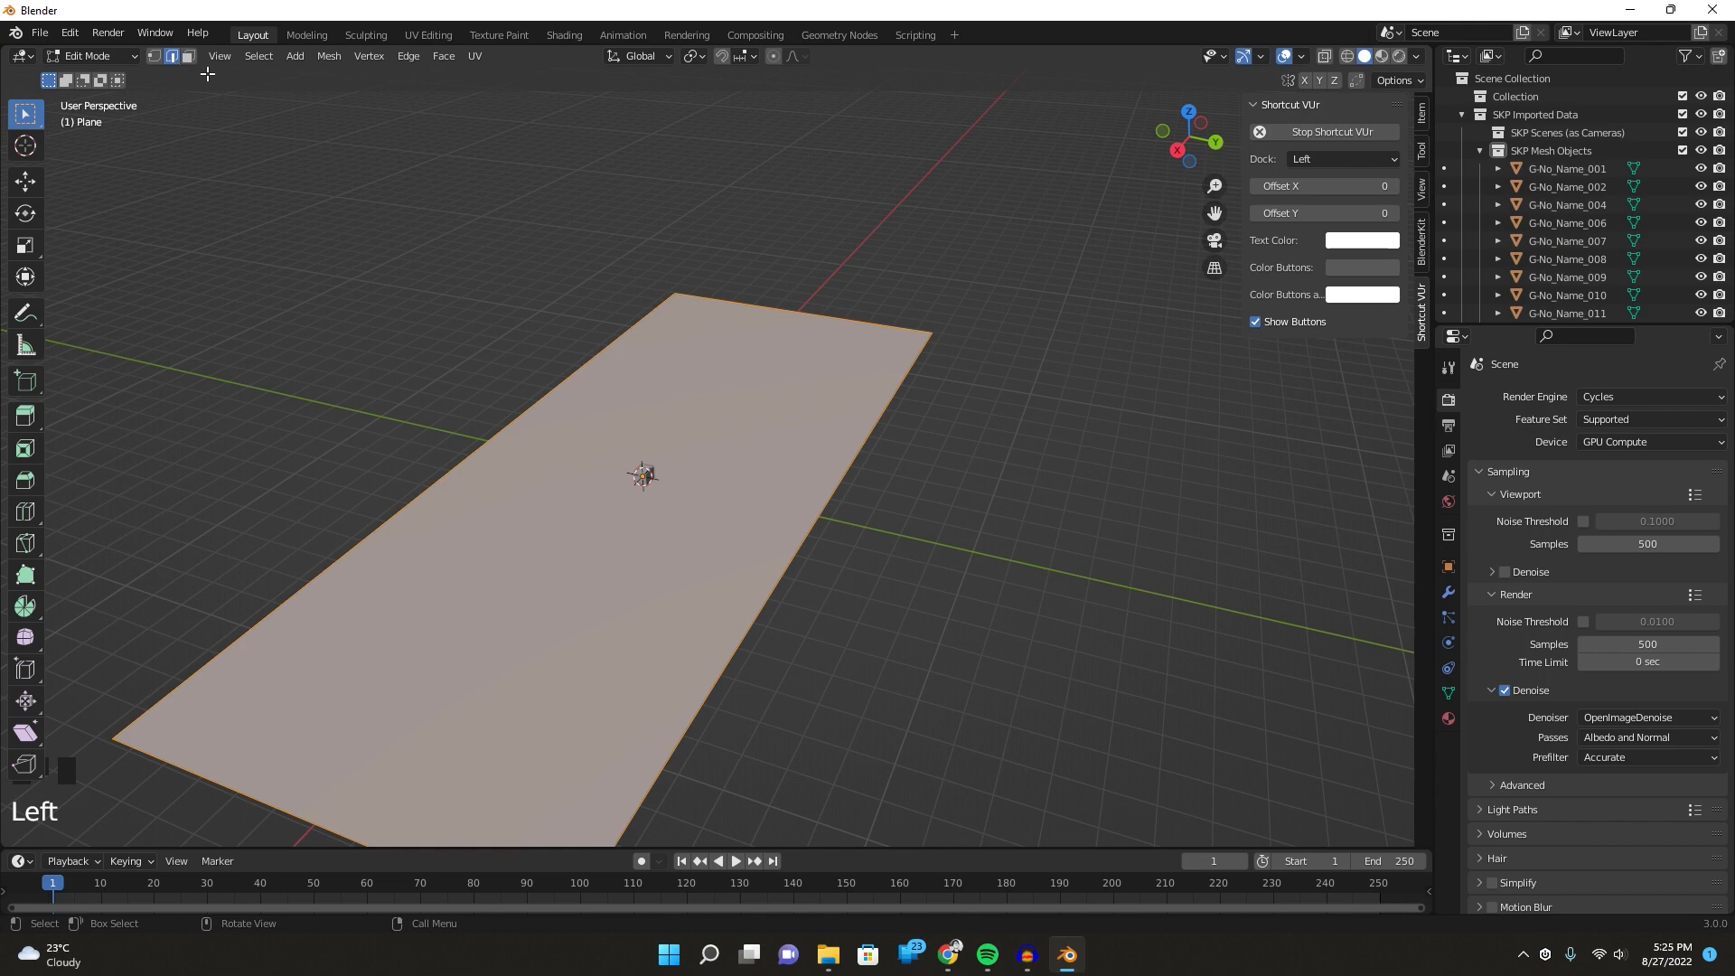
mouse_move(800, 486)
middle_down()
mouse_move(903, 469)
mouse_move(794, 458)
mouse_move(807, 474)
middle_up()
click(796, 460)
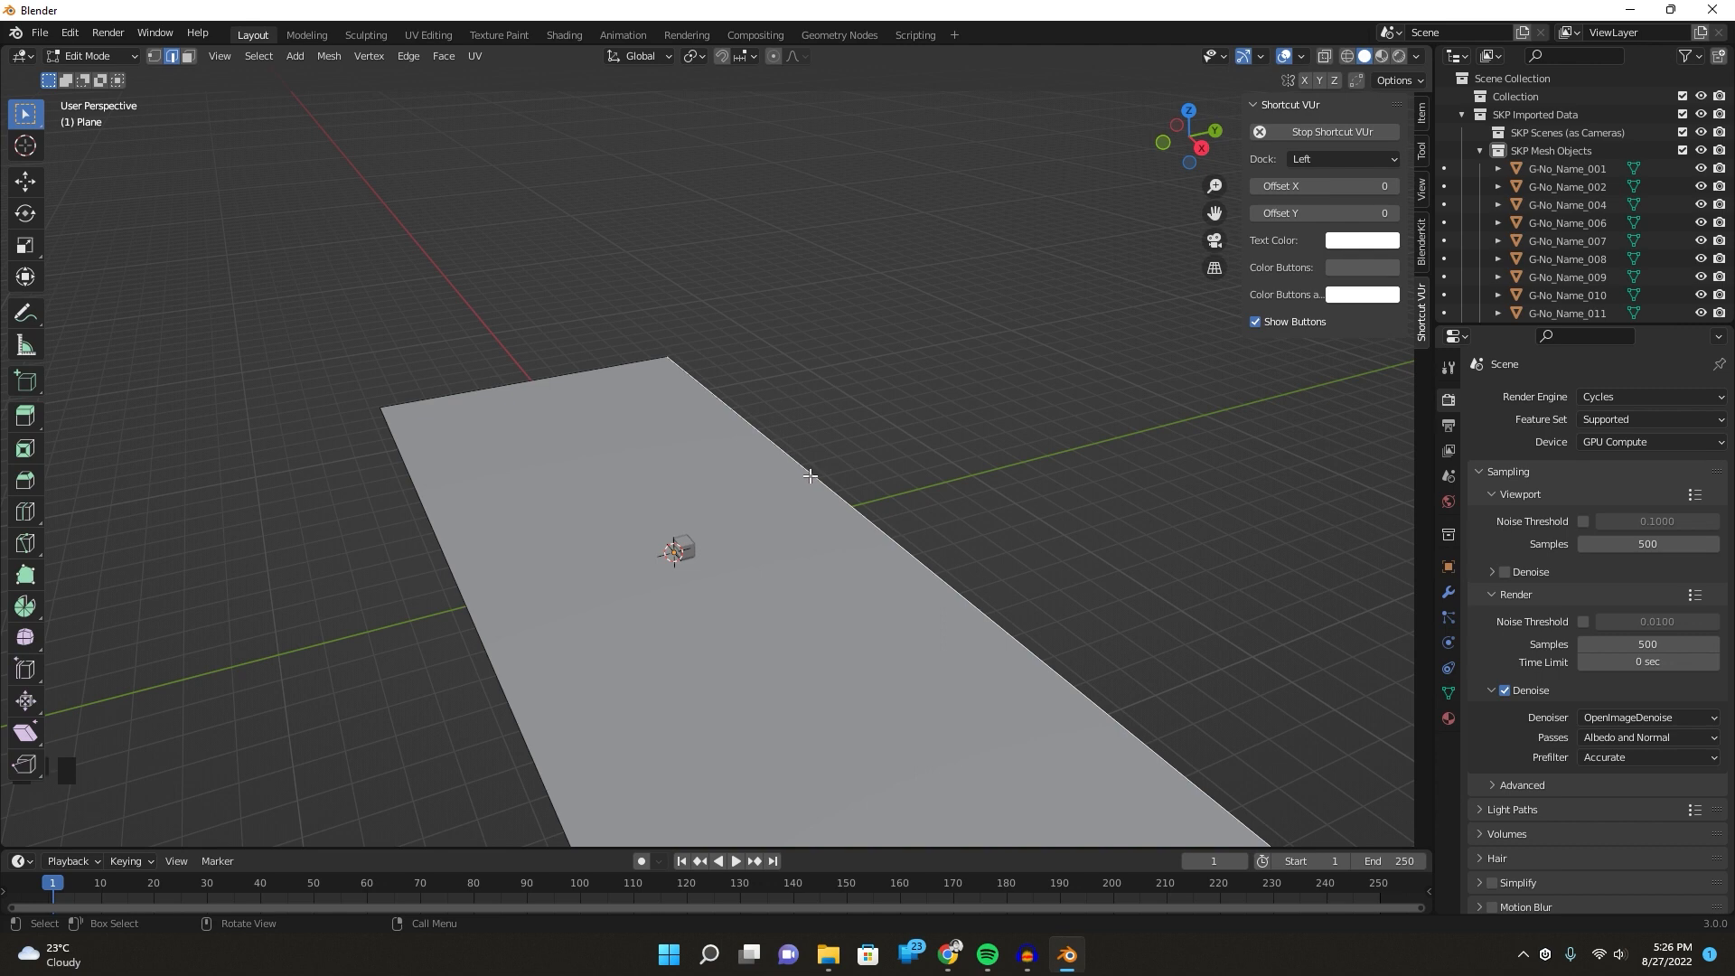
mouse_move(810, 477)
middle_down()
mouse_move(837, 480)
mouse_move(792, 484)
middle_up()
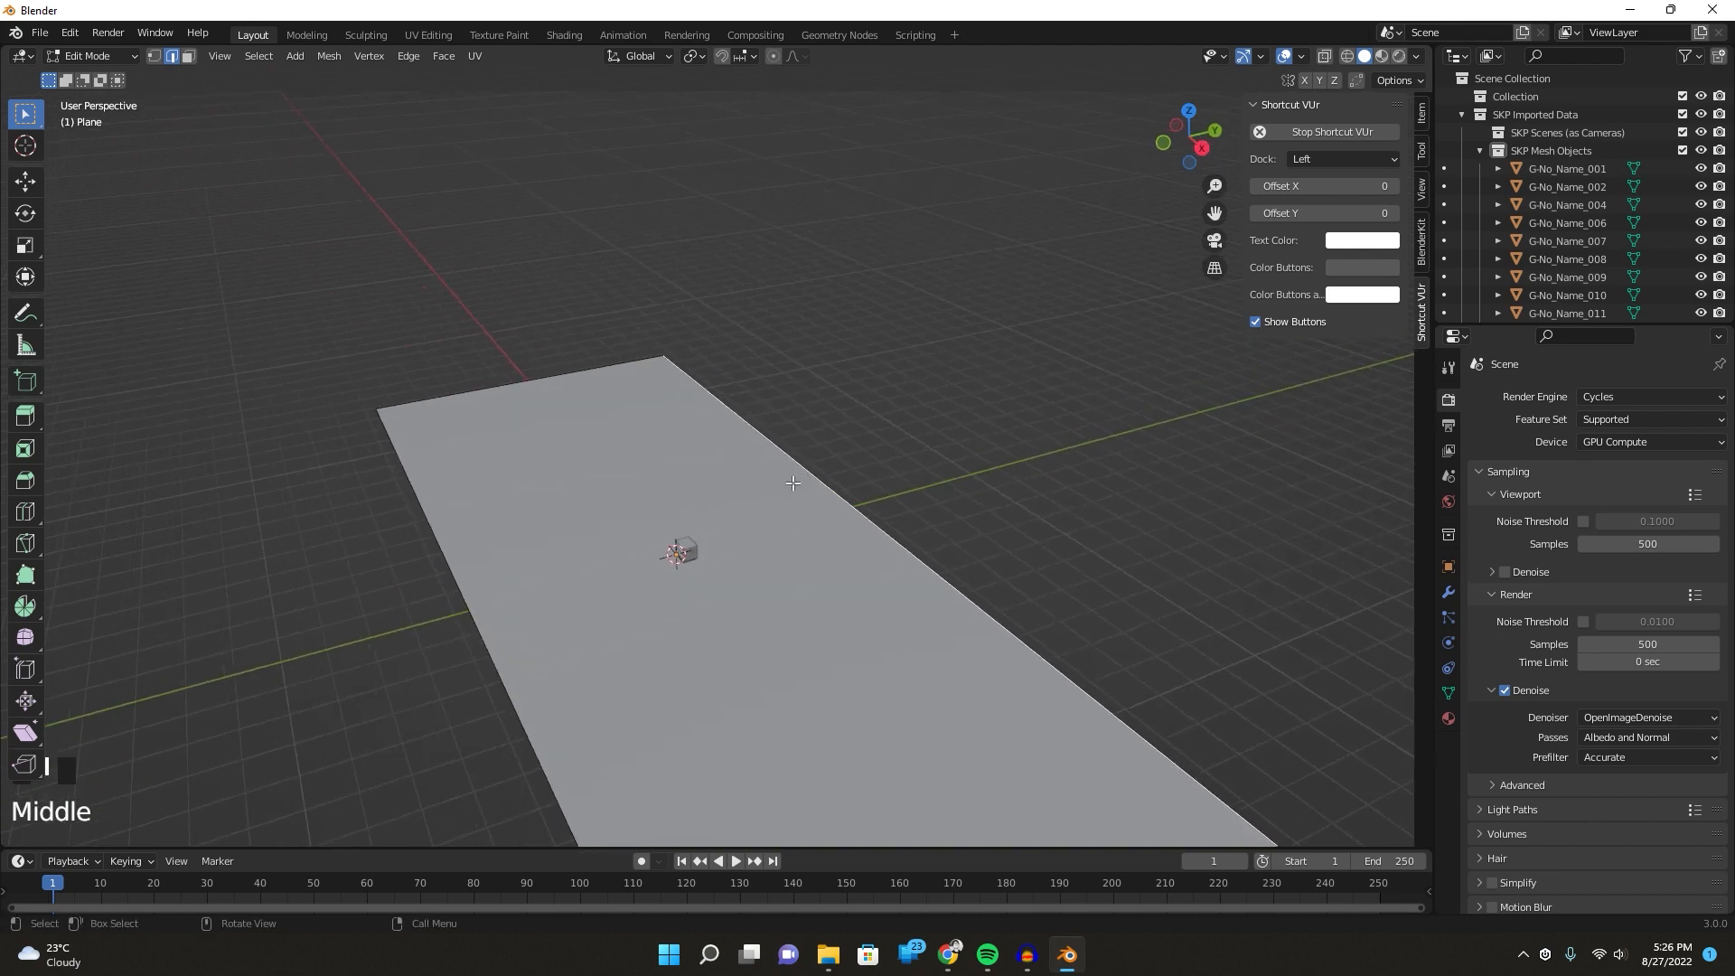
key(e)
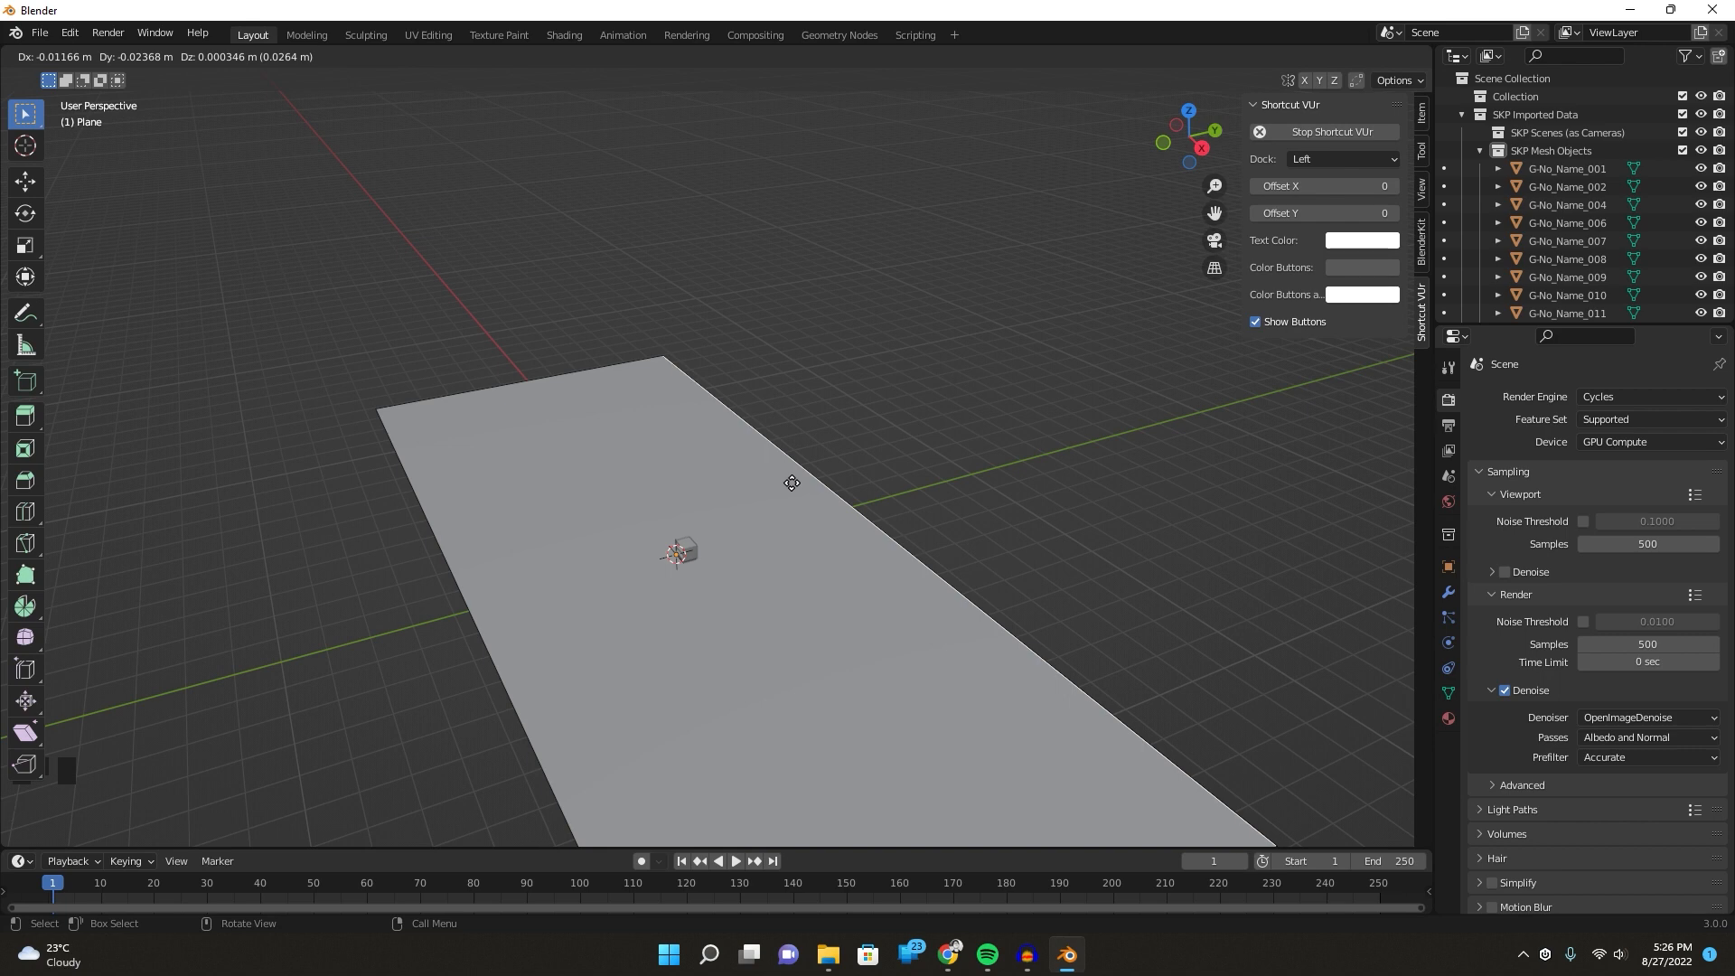
key(z)
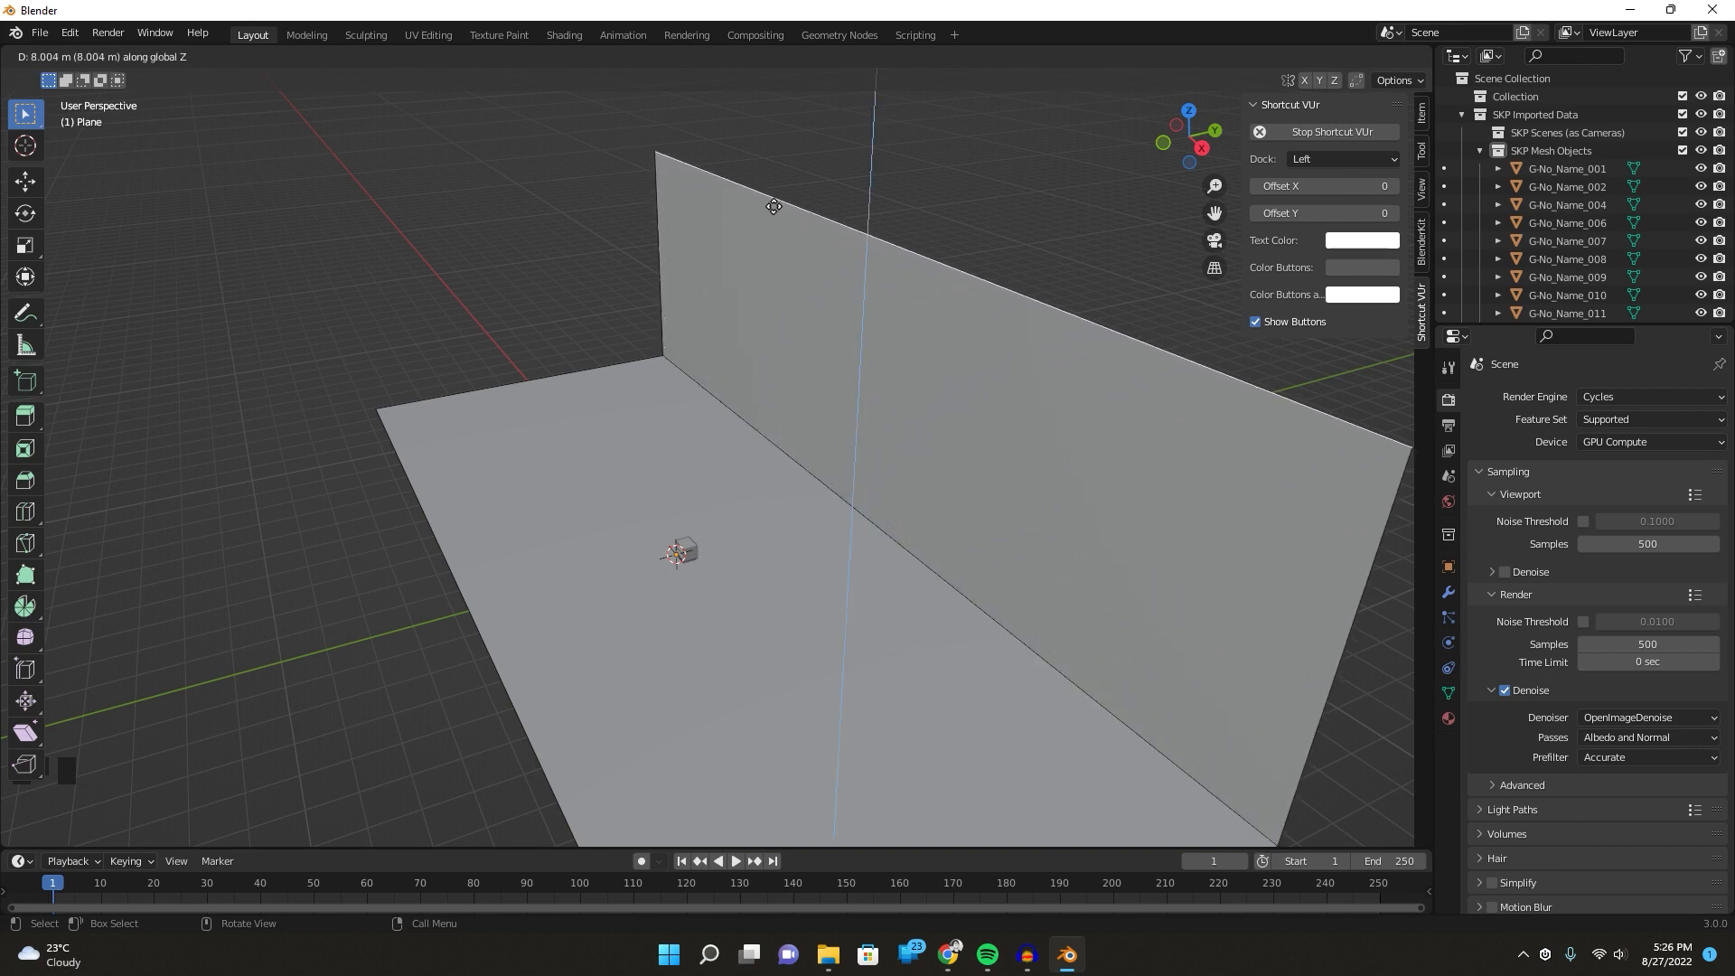
click(772, 205)
key(Tab)
middle_drag(624, 336, 633, 506)
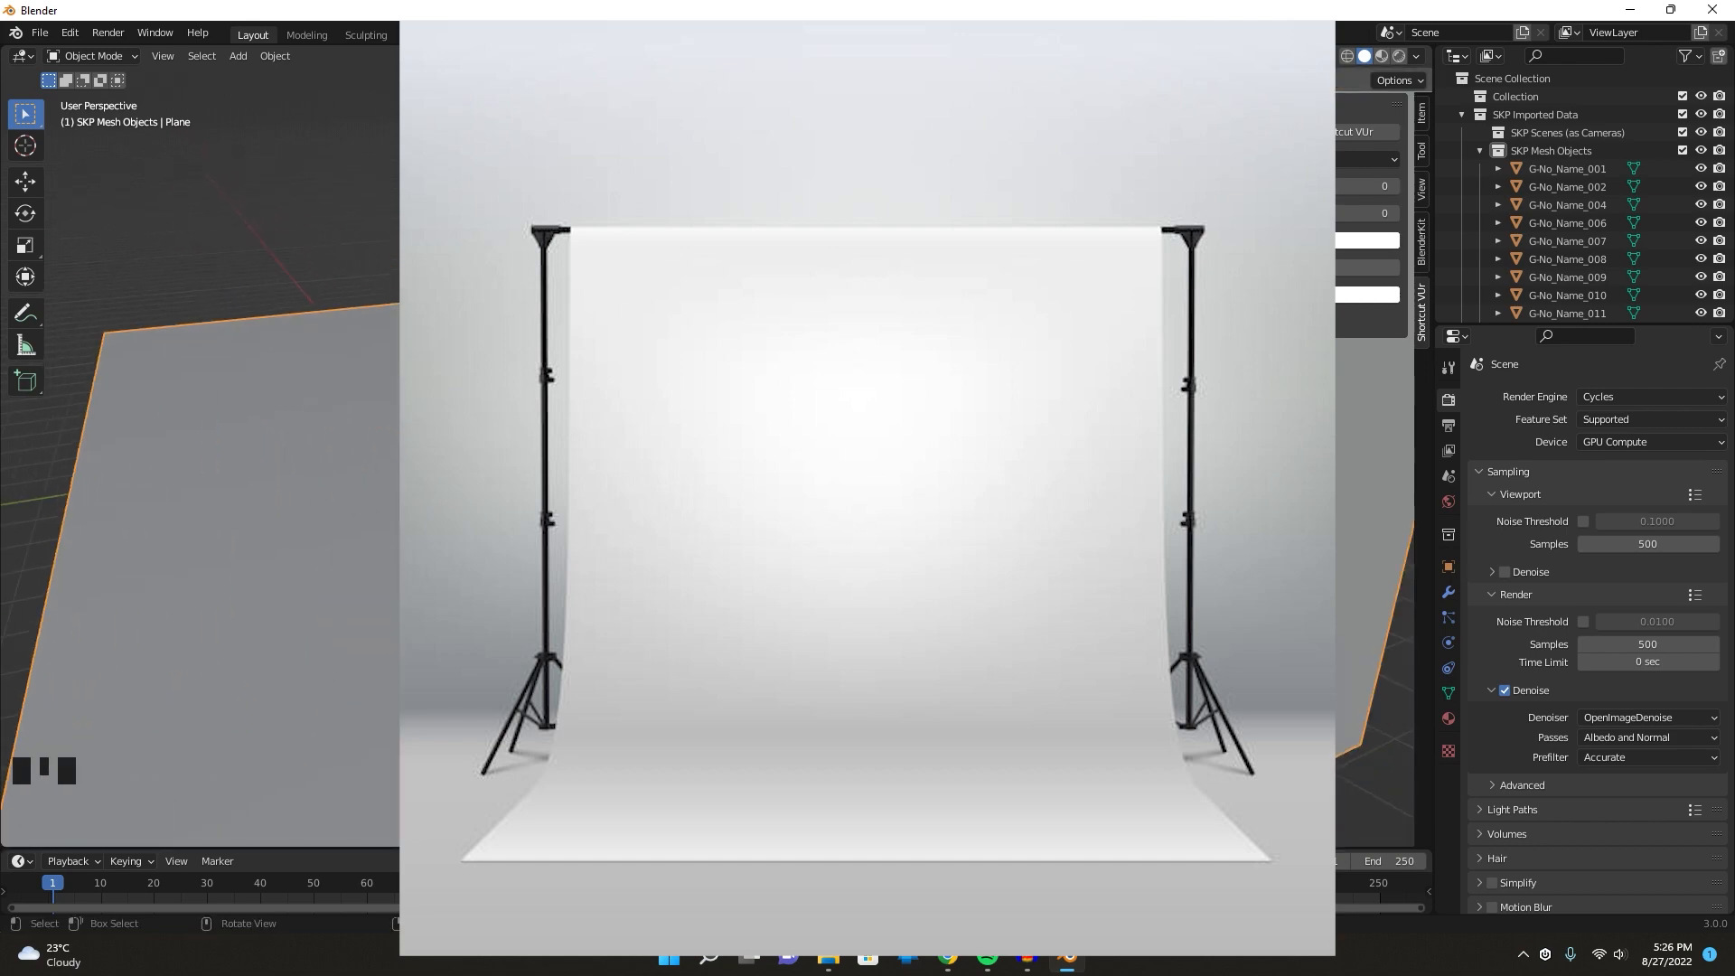
Add a Bevel modifier to the backdrop plane made of the floor and back wall.
middle_drag(633, 506, 741, 361)
click(730, 346)
click(729, 340)
key(Tab)
key(Tab)
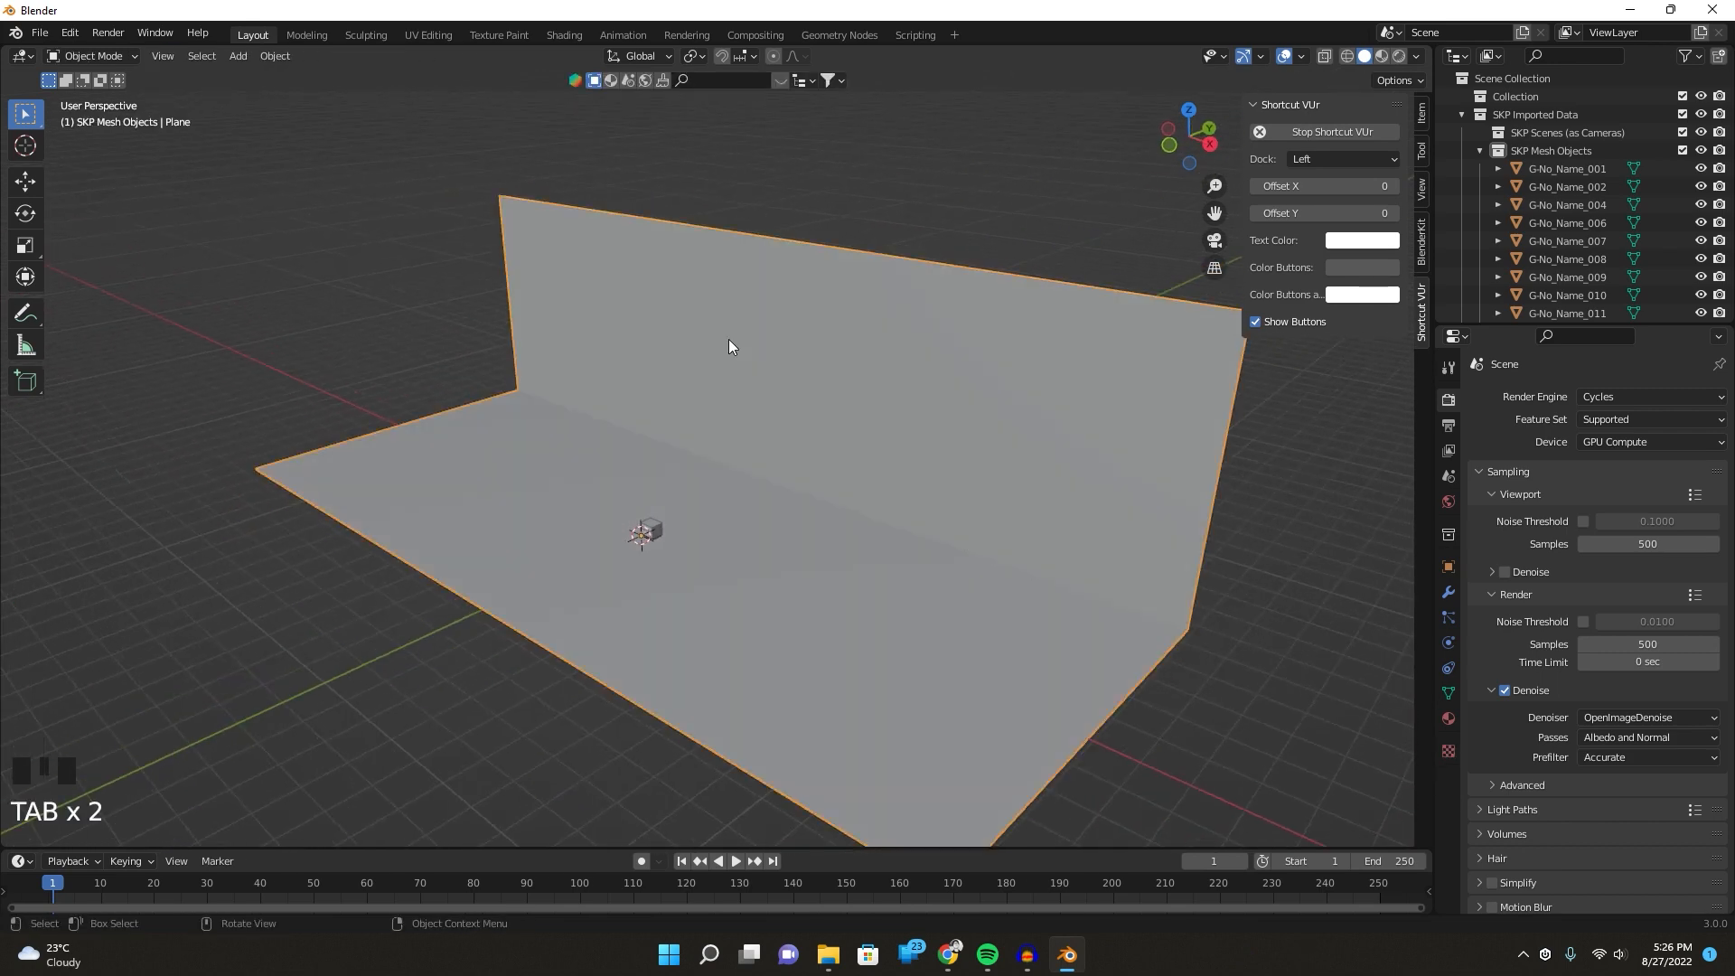
click(730, 288)
click(817, 235)
click(779, 360)
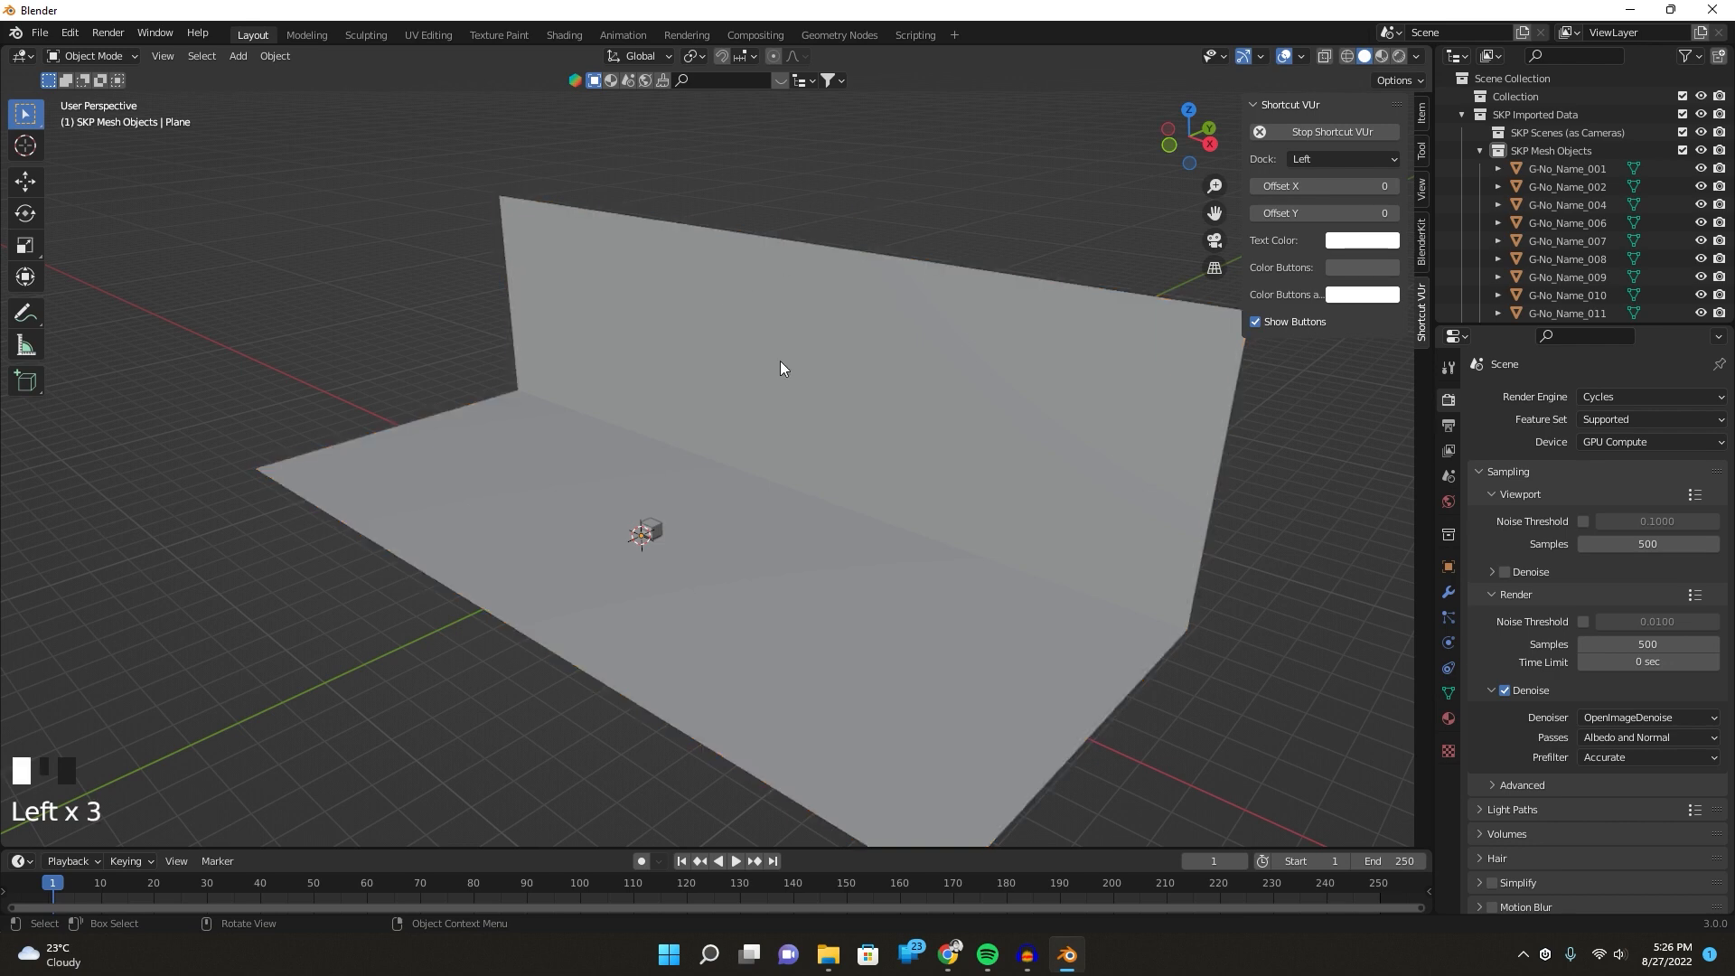
click(1449, 592)
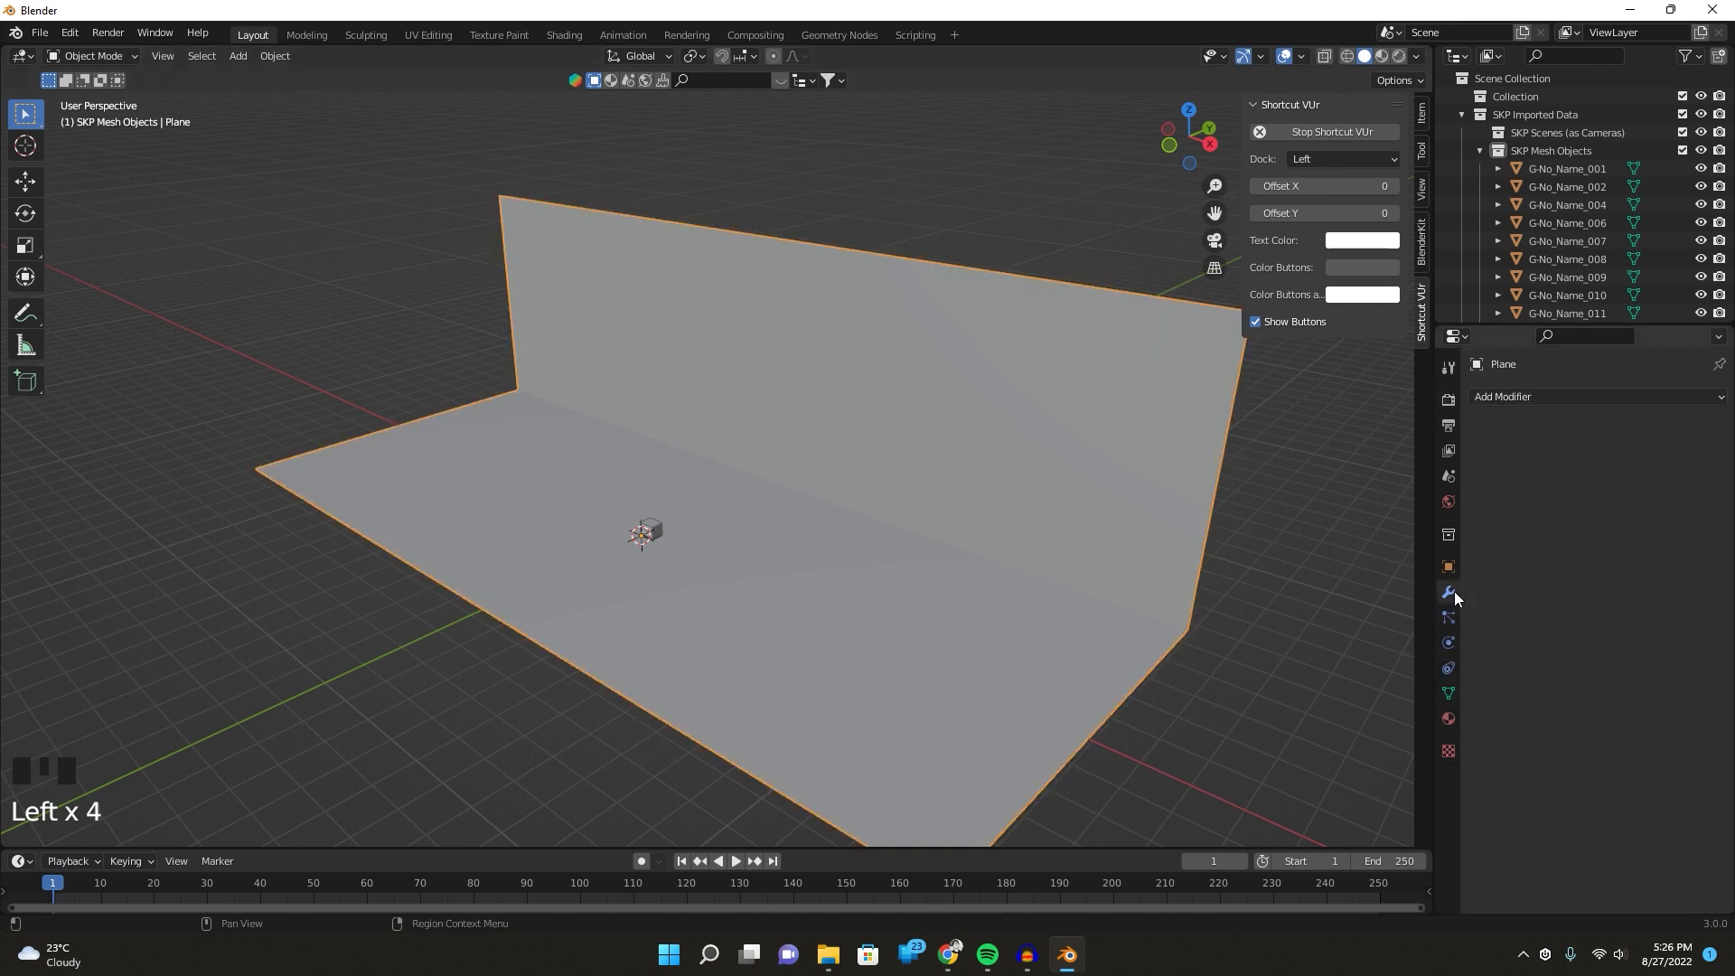
click(1500, 398)
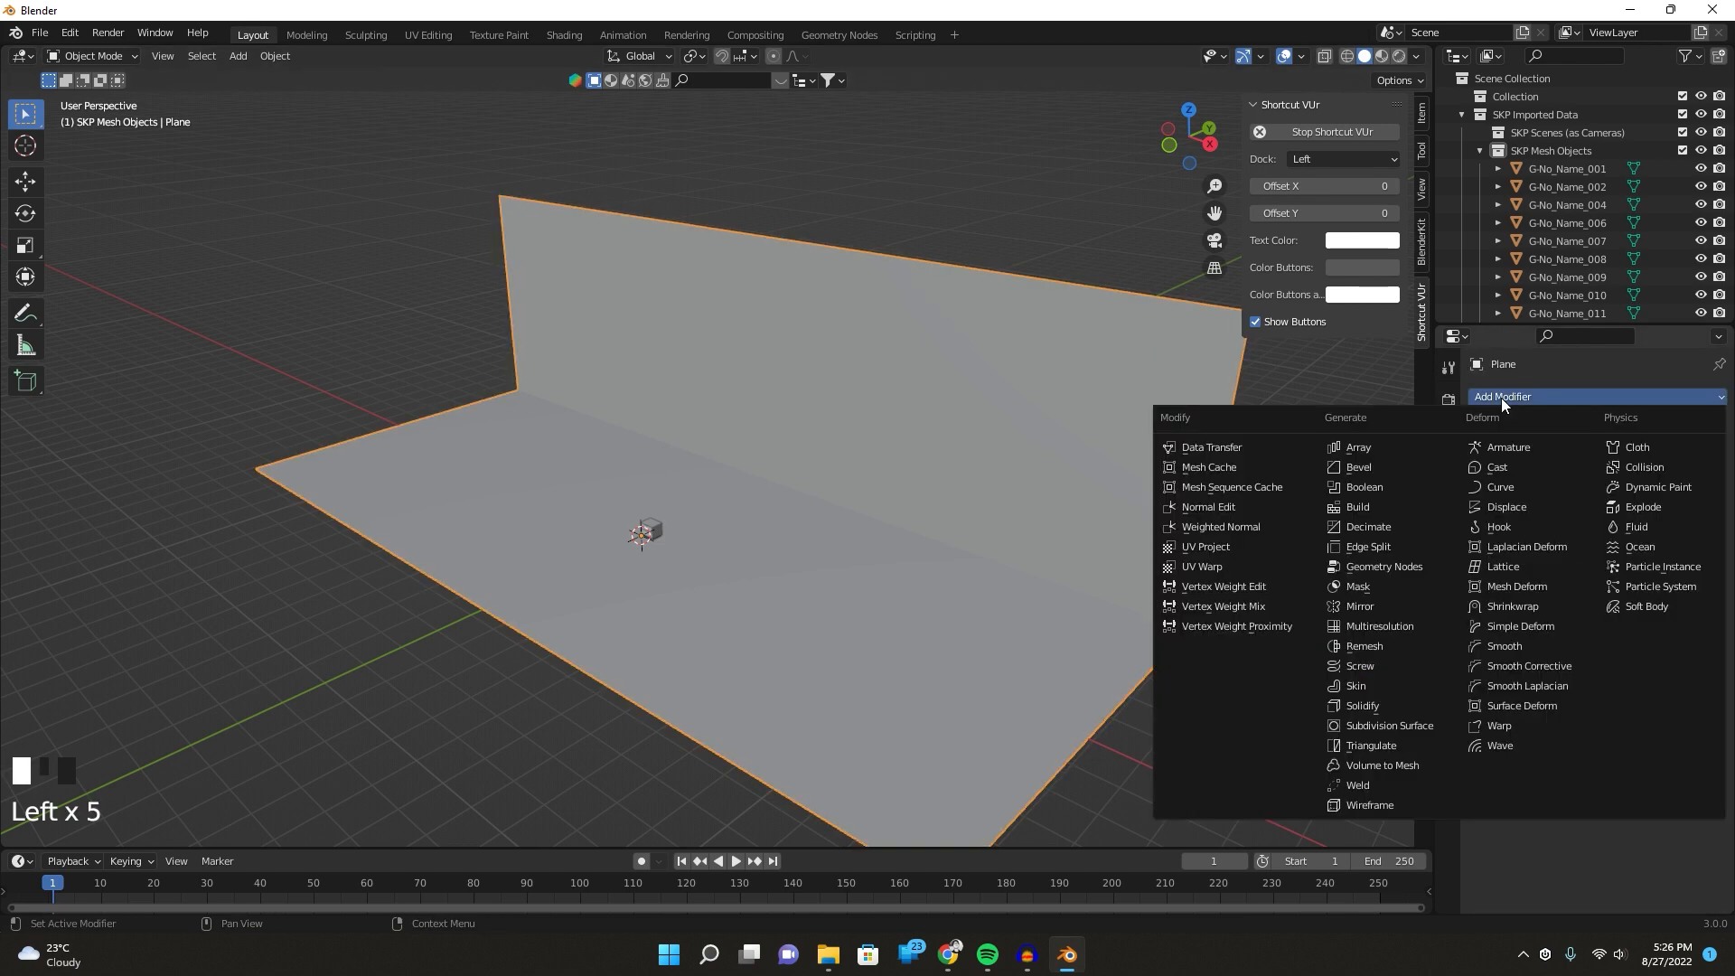
click(1372, 466)
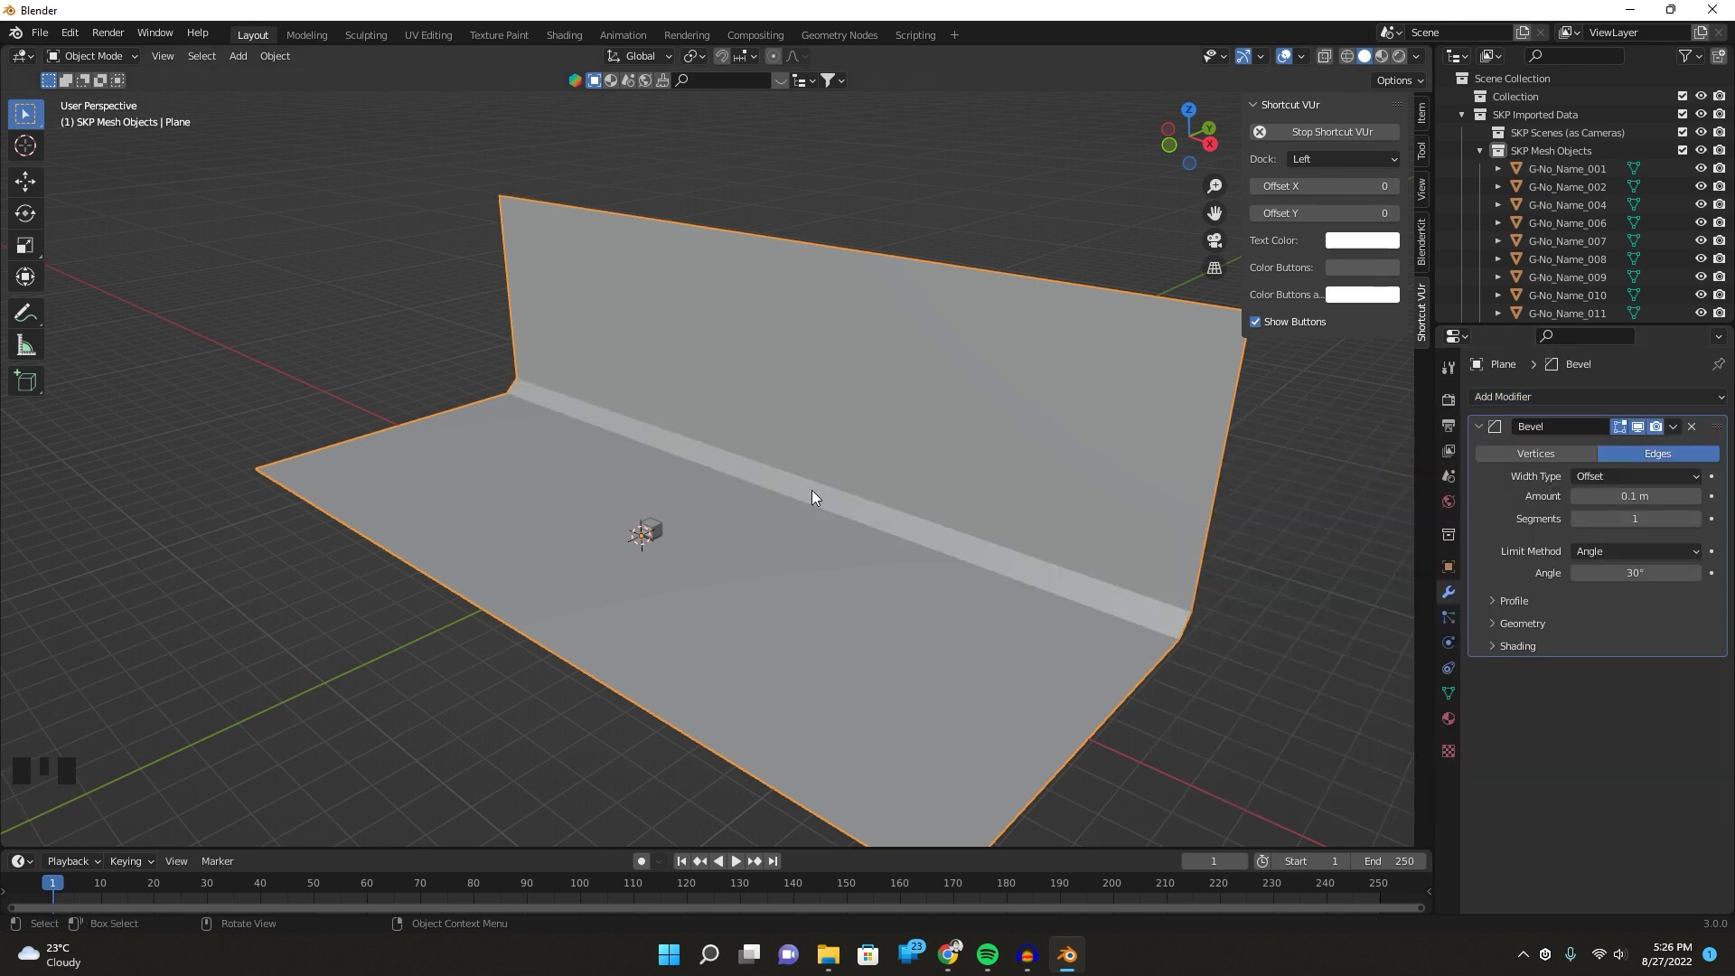
Set the backdrop's Bevel amount to 0.31 m with 38 segments to round the floor-to-wall corner.
scroll(810, 491, up, 4)
middle_drag(809, 491, 690, 387)
scroll(730, 386, down, 3)
scroll(815, 518, up, 2)
middle_drag(846, 539, 921, 551)
scroll(810, 515, down, 2)
shift+middle_drag(810, 515, 1467, 515)
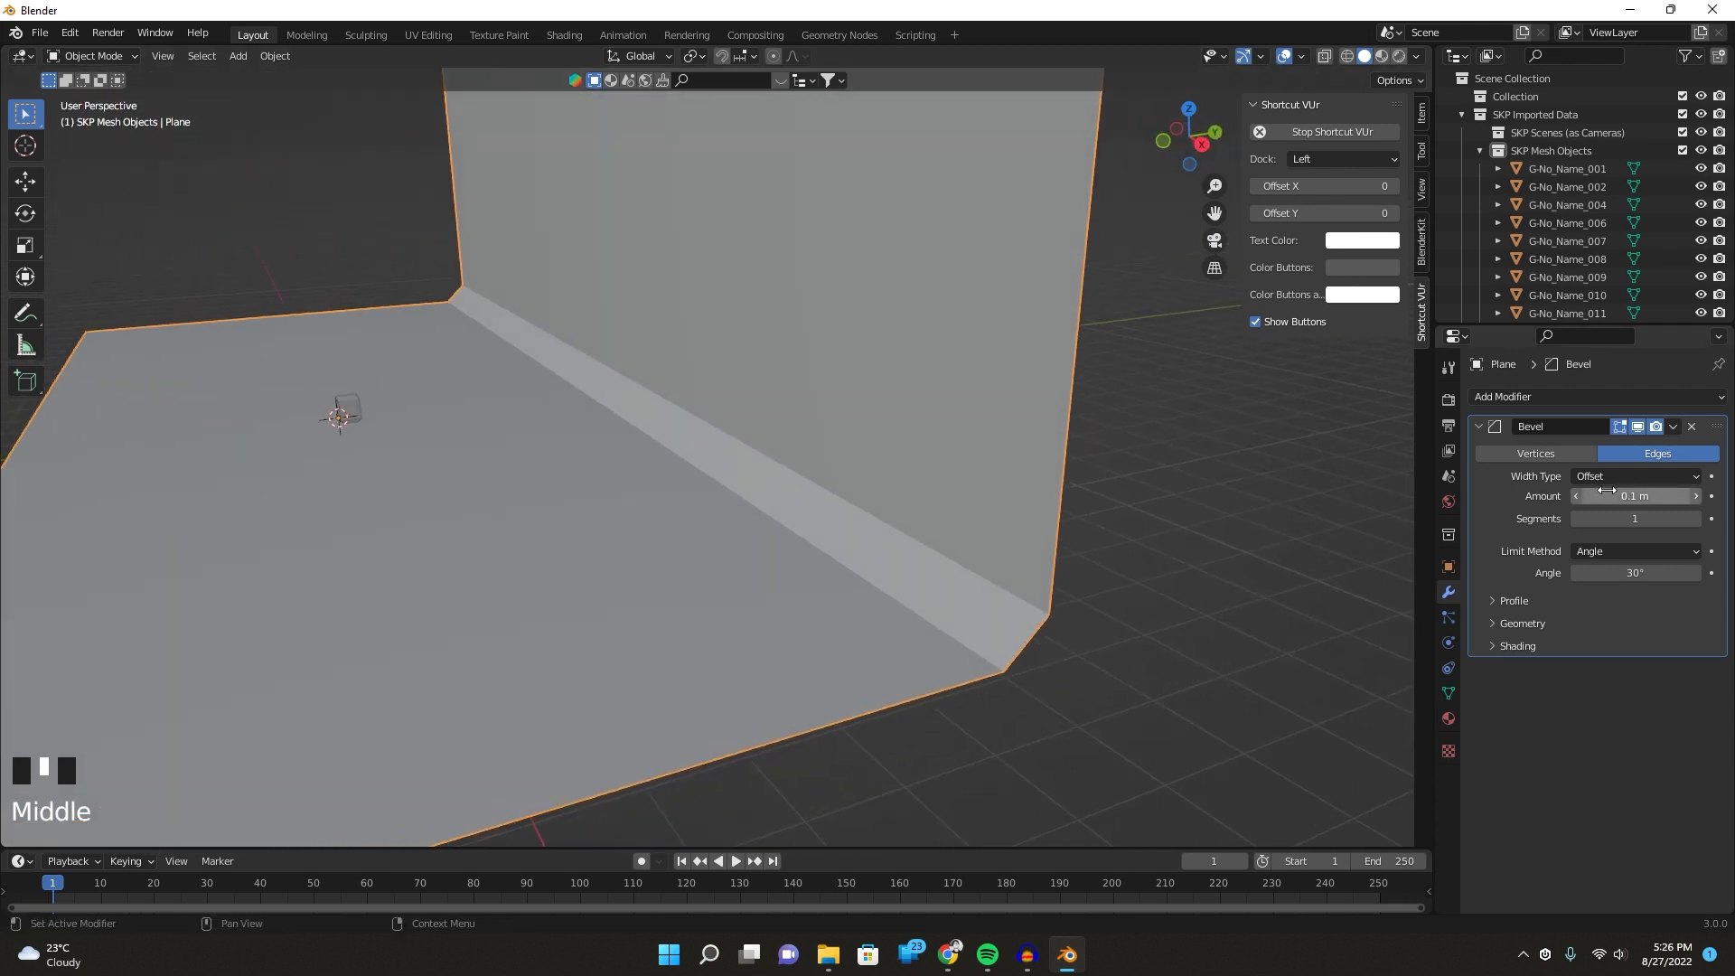
drag(1627, 496, 1681, 518)
middle_drag(398, 551, 567, 496)
scroll(452, 546, down, 3)
scroll(761, 557, down, 1)
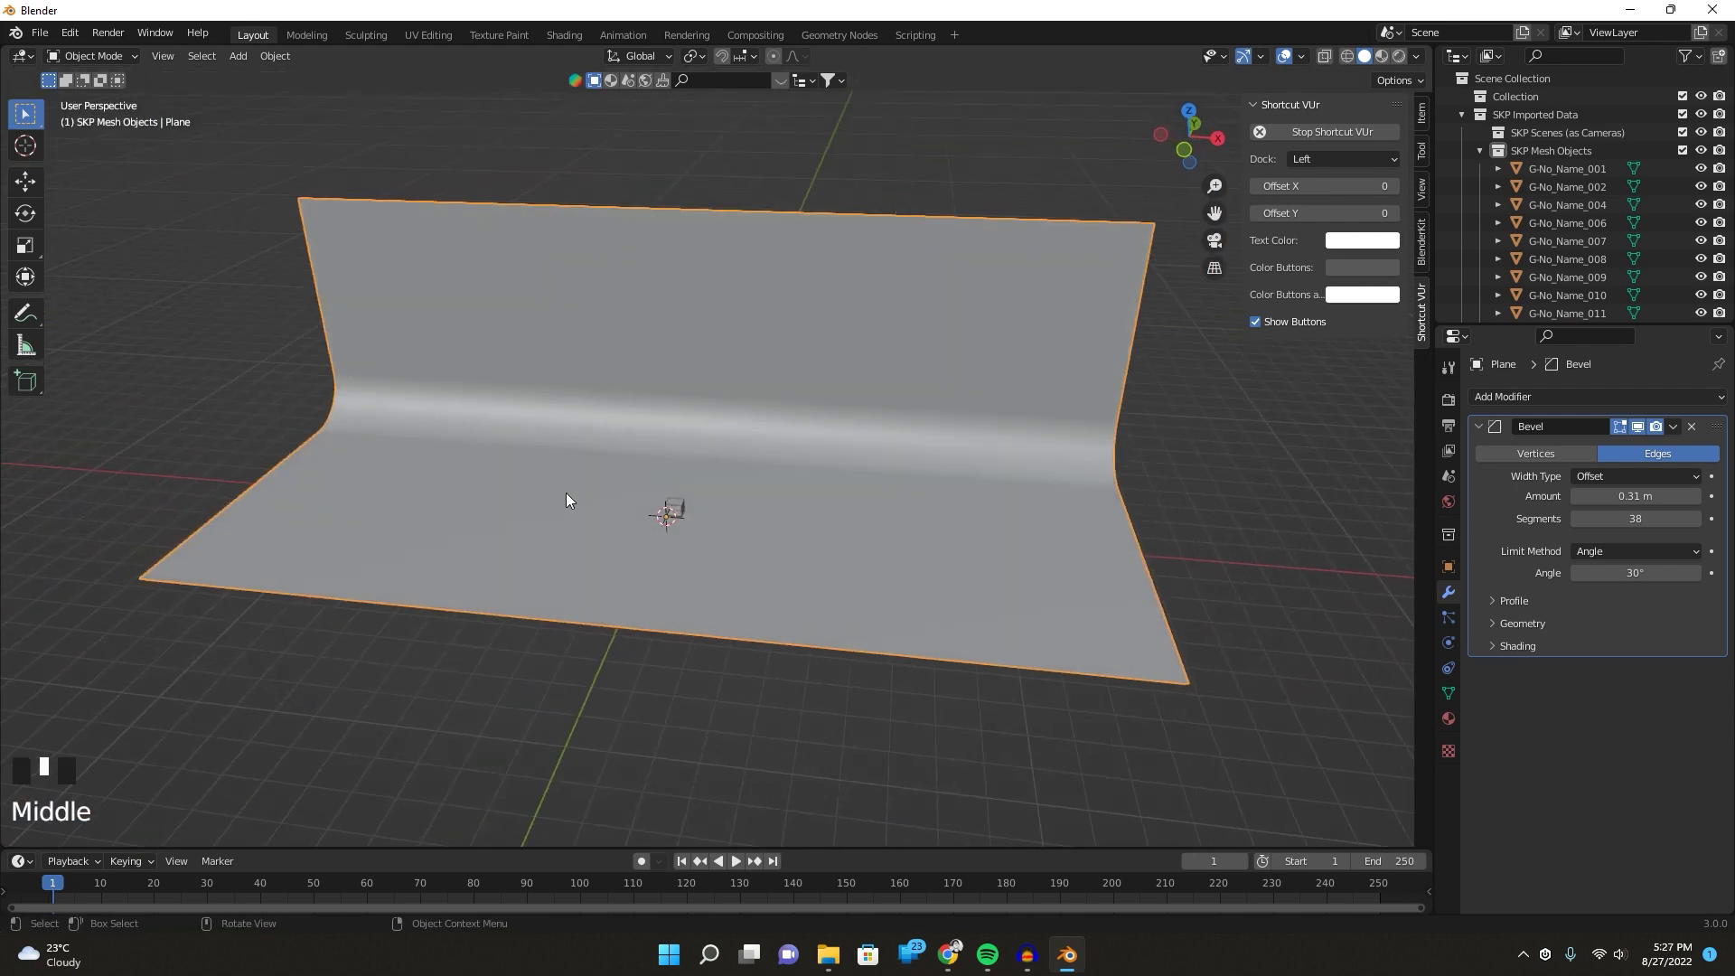
Add a camera at the origin from the top view and display the scene in wireframe.
key(KP_7)
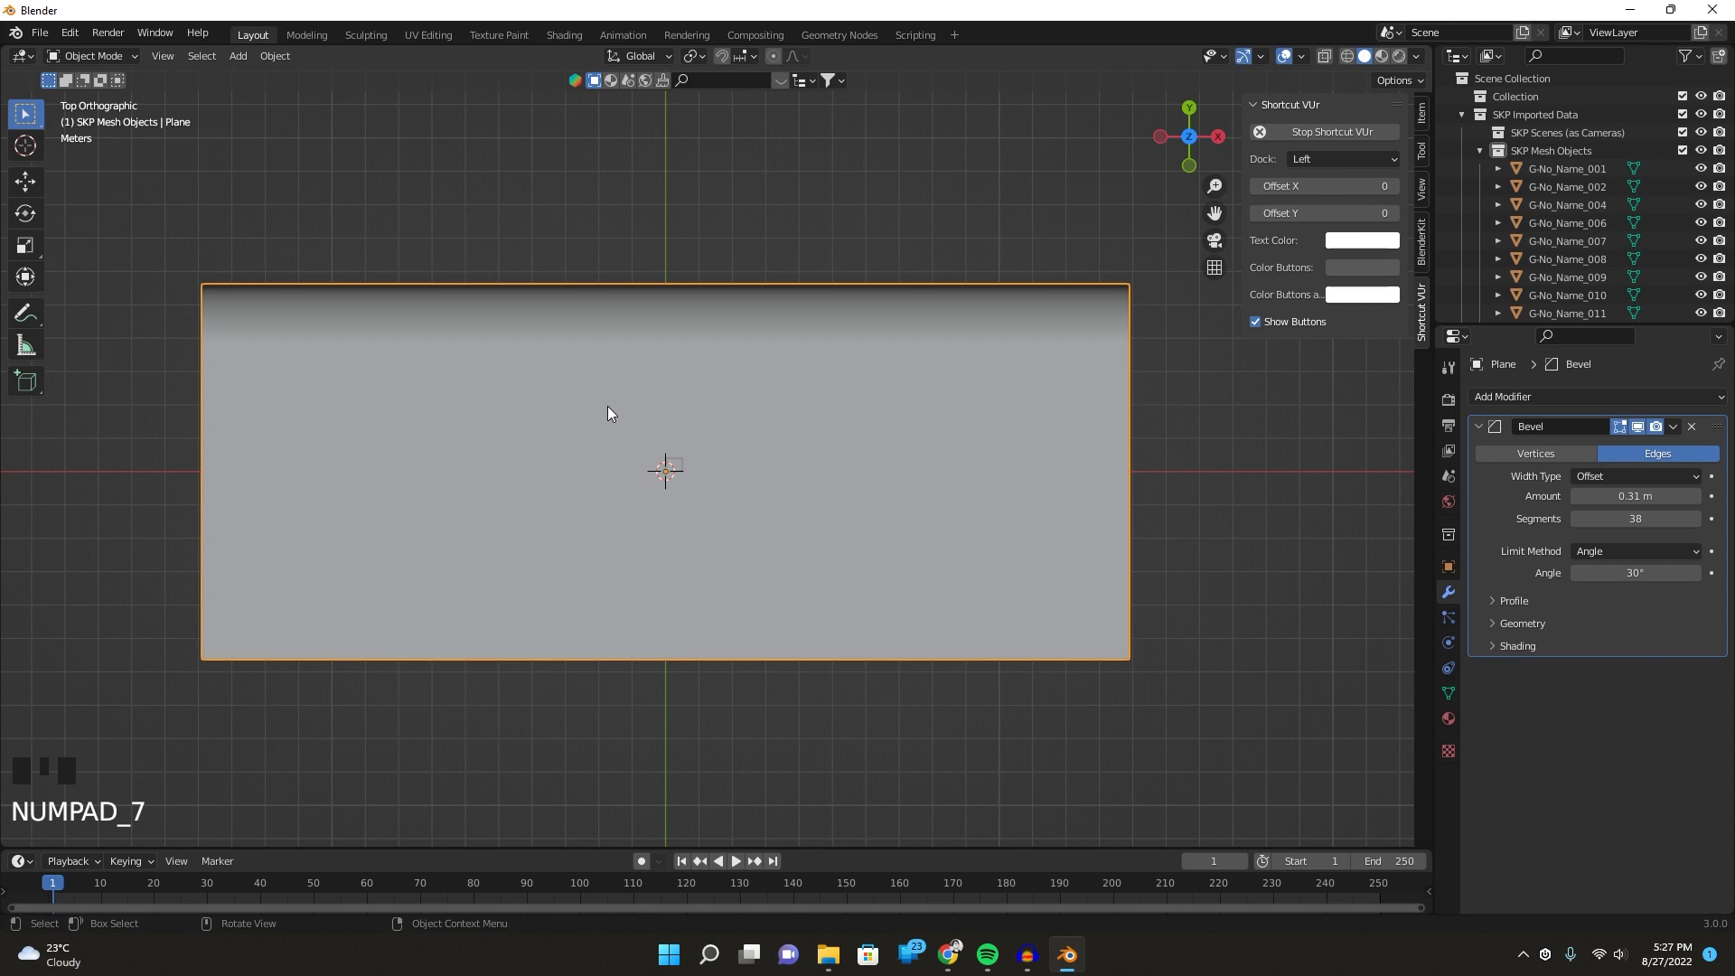
key(shift+a)
mouse_move(579, 640)
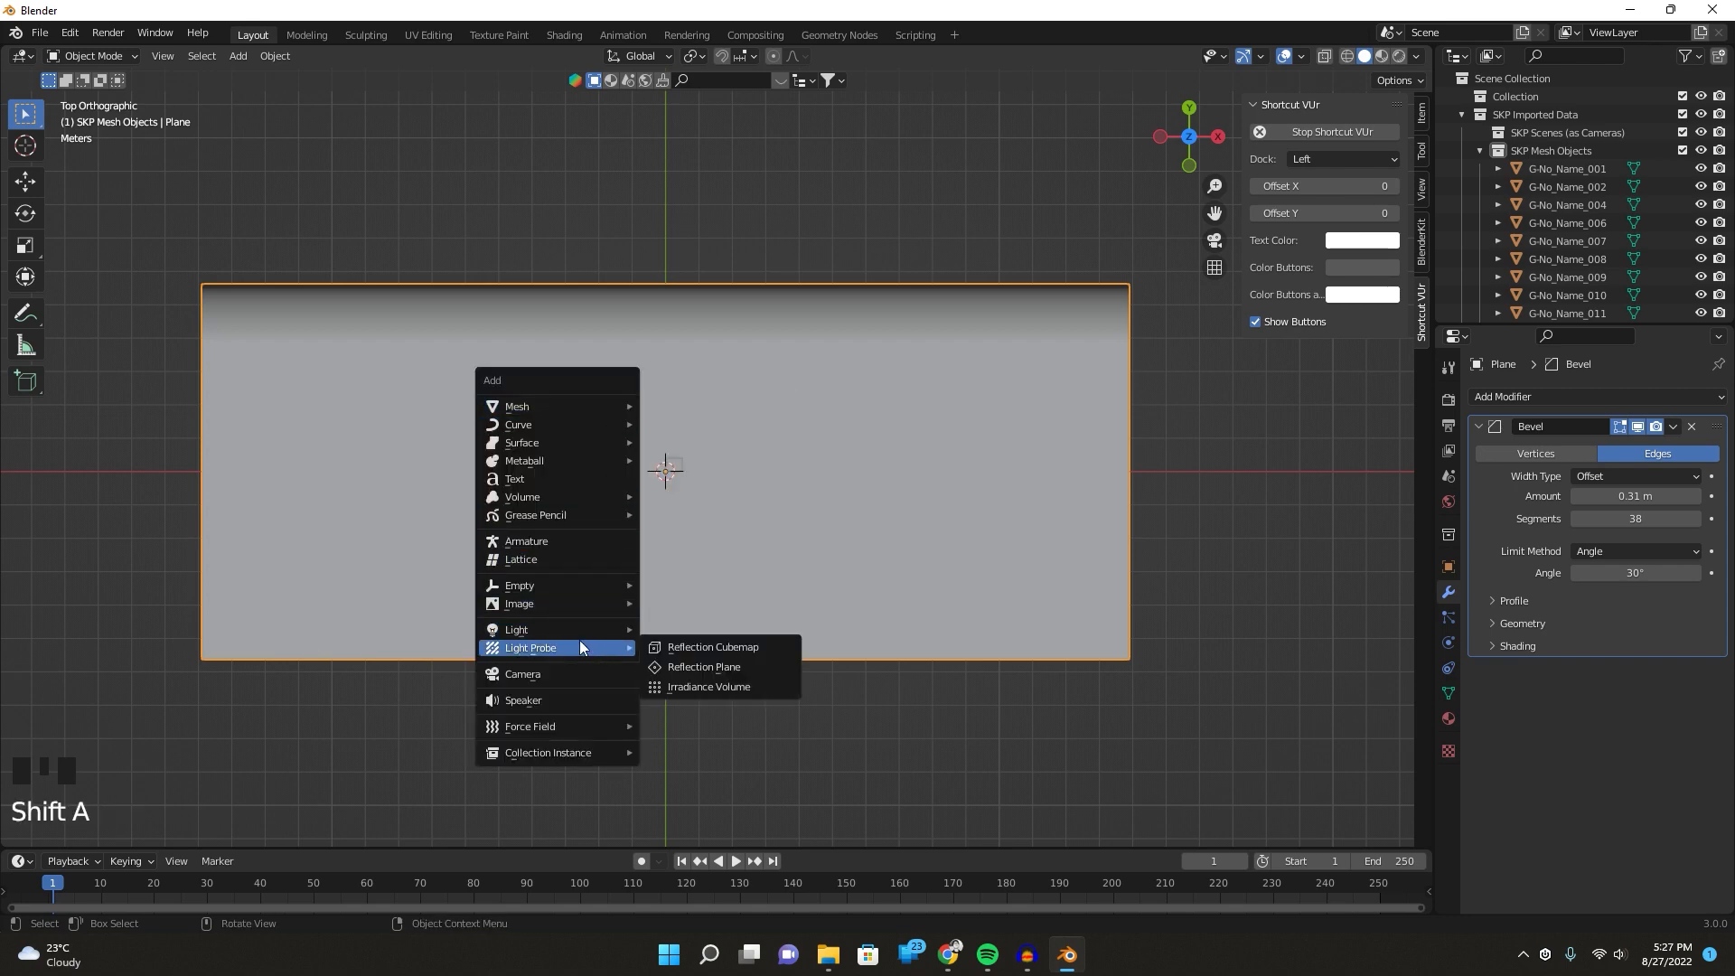
click(565, 676)
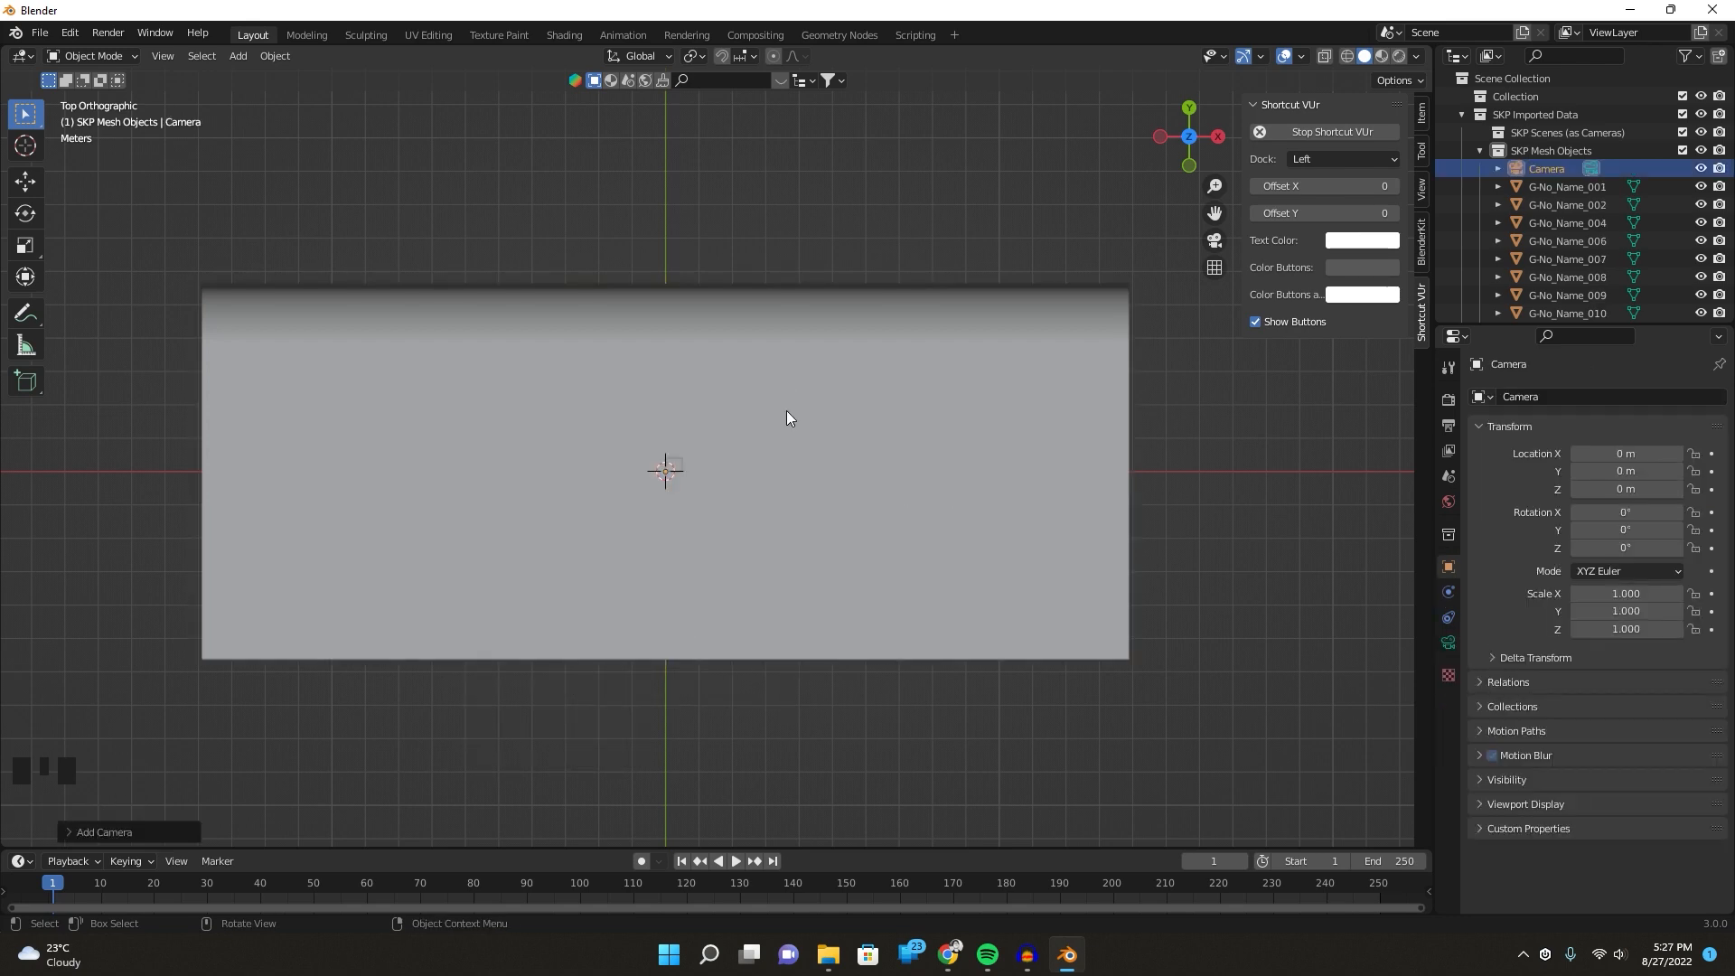
click(1345, 60)
scroll(758, 486, up, 2)
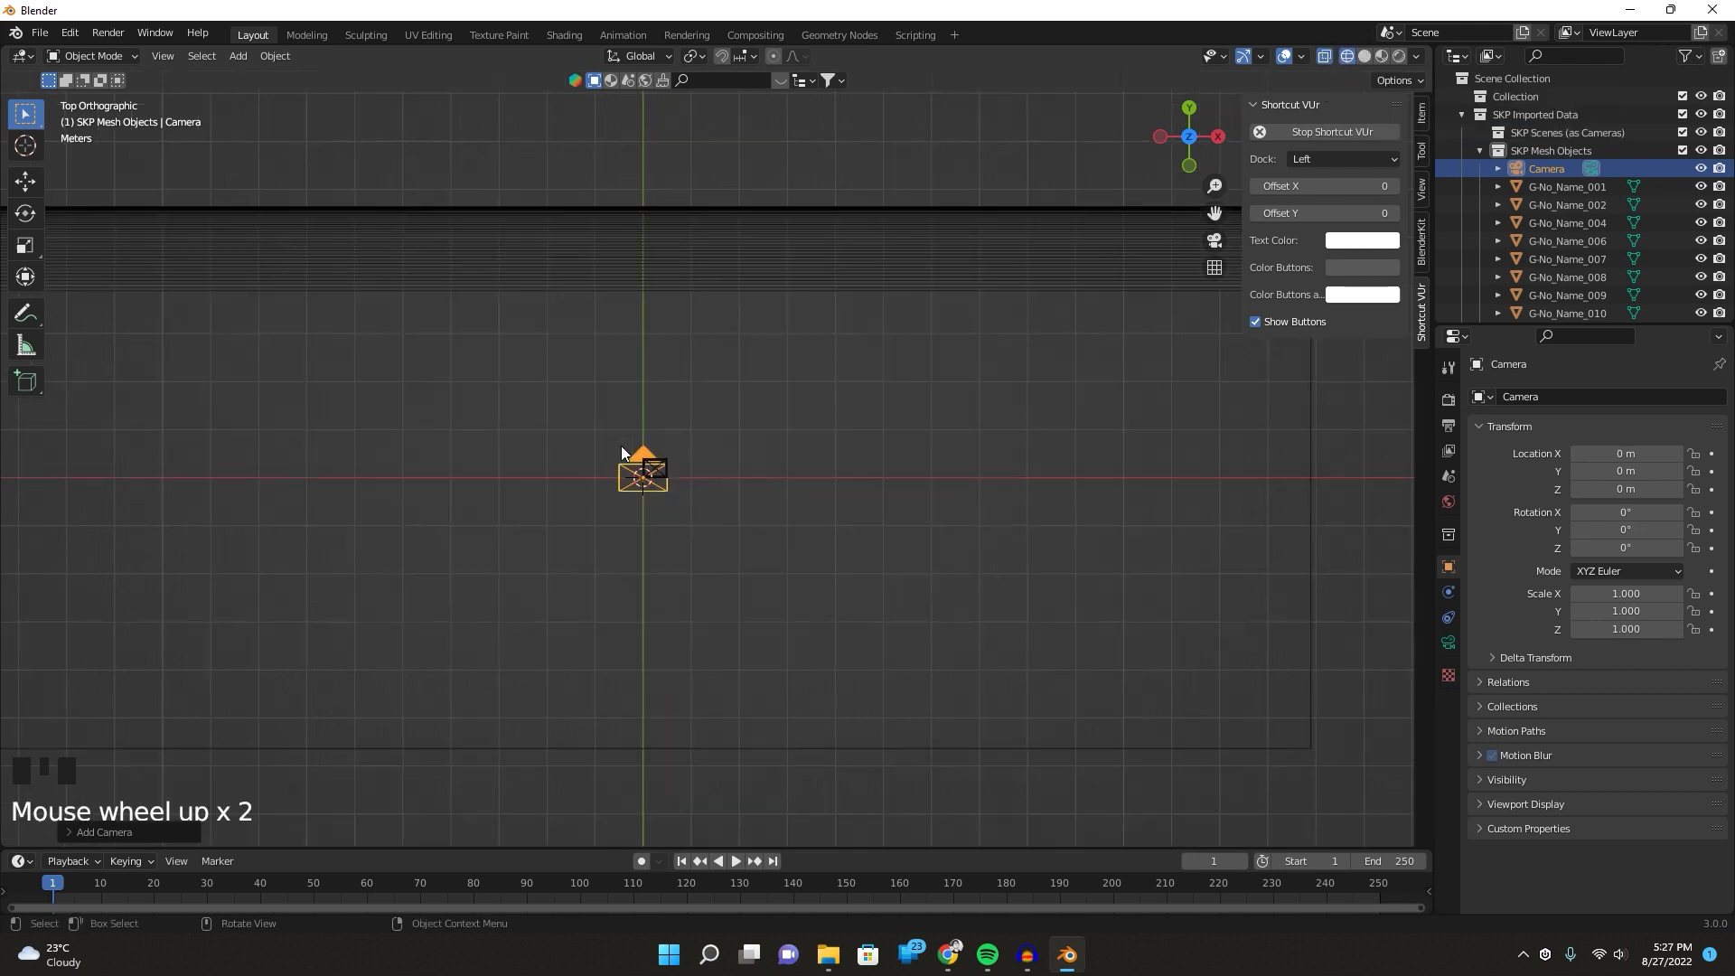
Move the camera straight back from the cabinet along Y to about -3.52 m.
scroll(750, 461, down, 2)
shift+scroll(741, 431, up, 1)
click(710, 412)
click(742, 432)
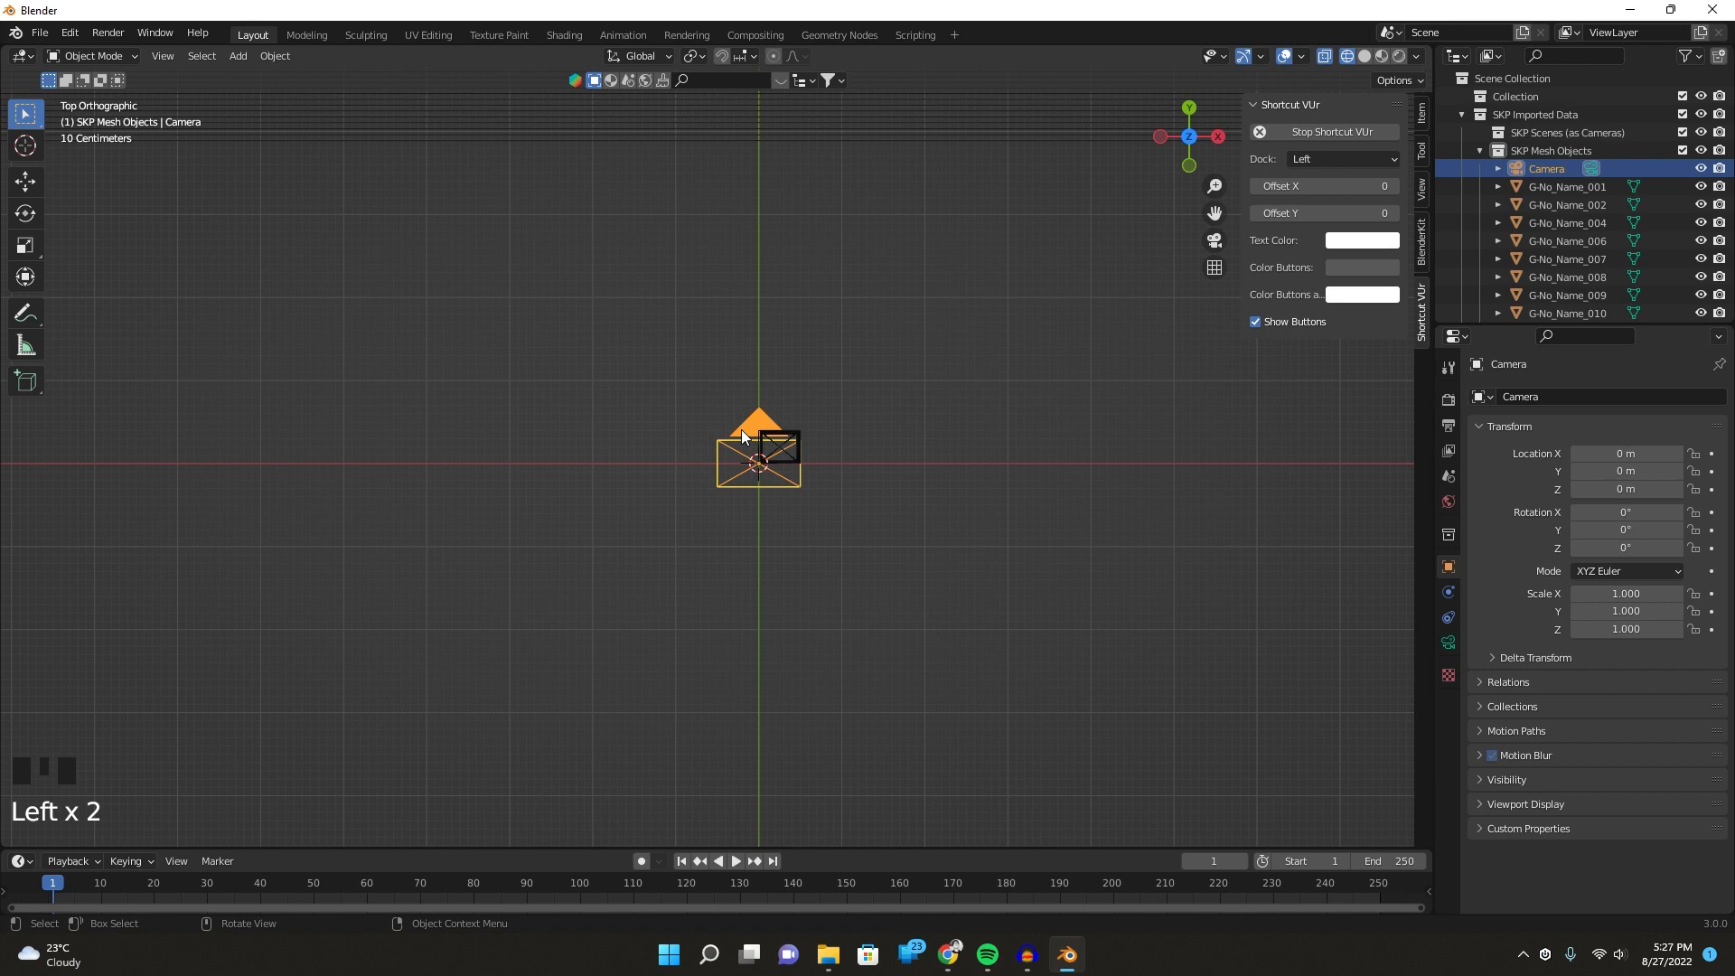
scroll(741, 430, down, 4)
key(g)
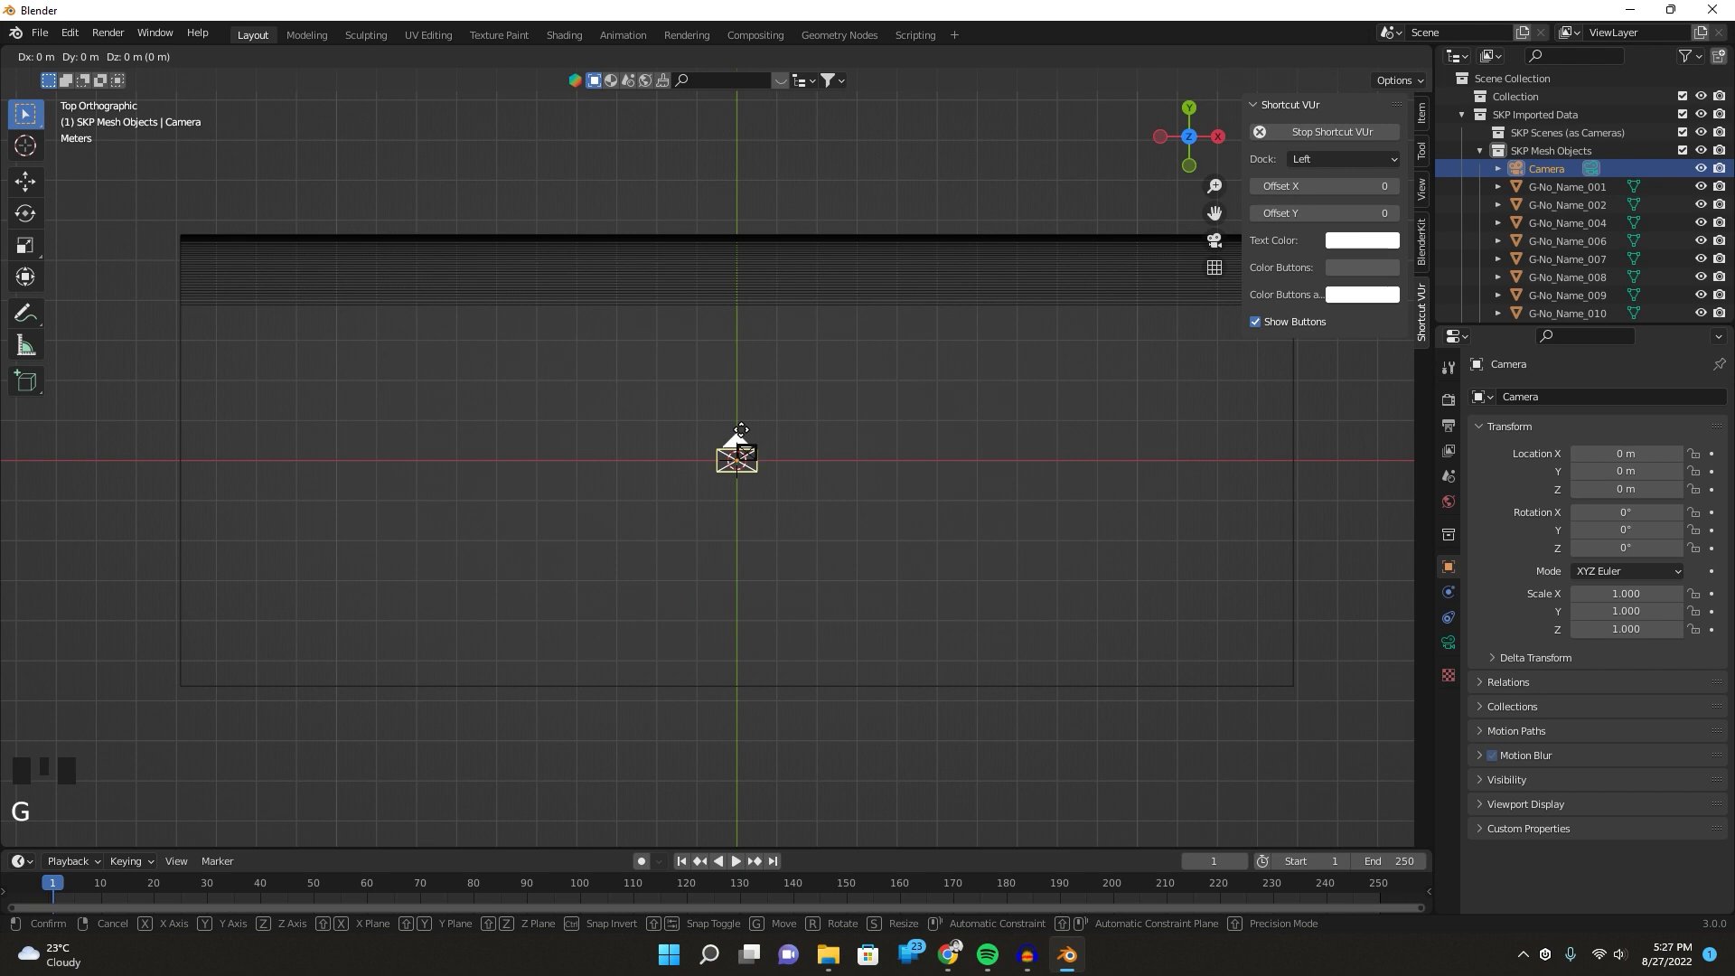
click(759, 571)
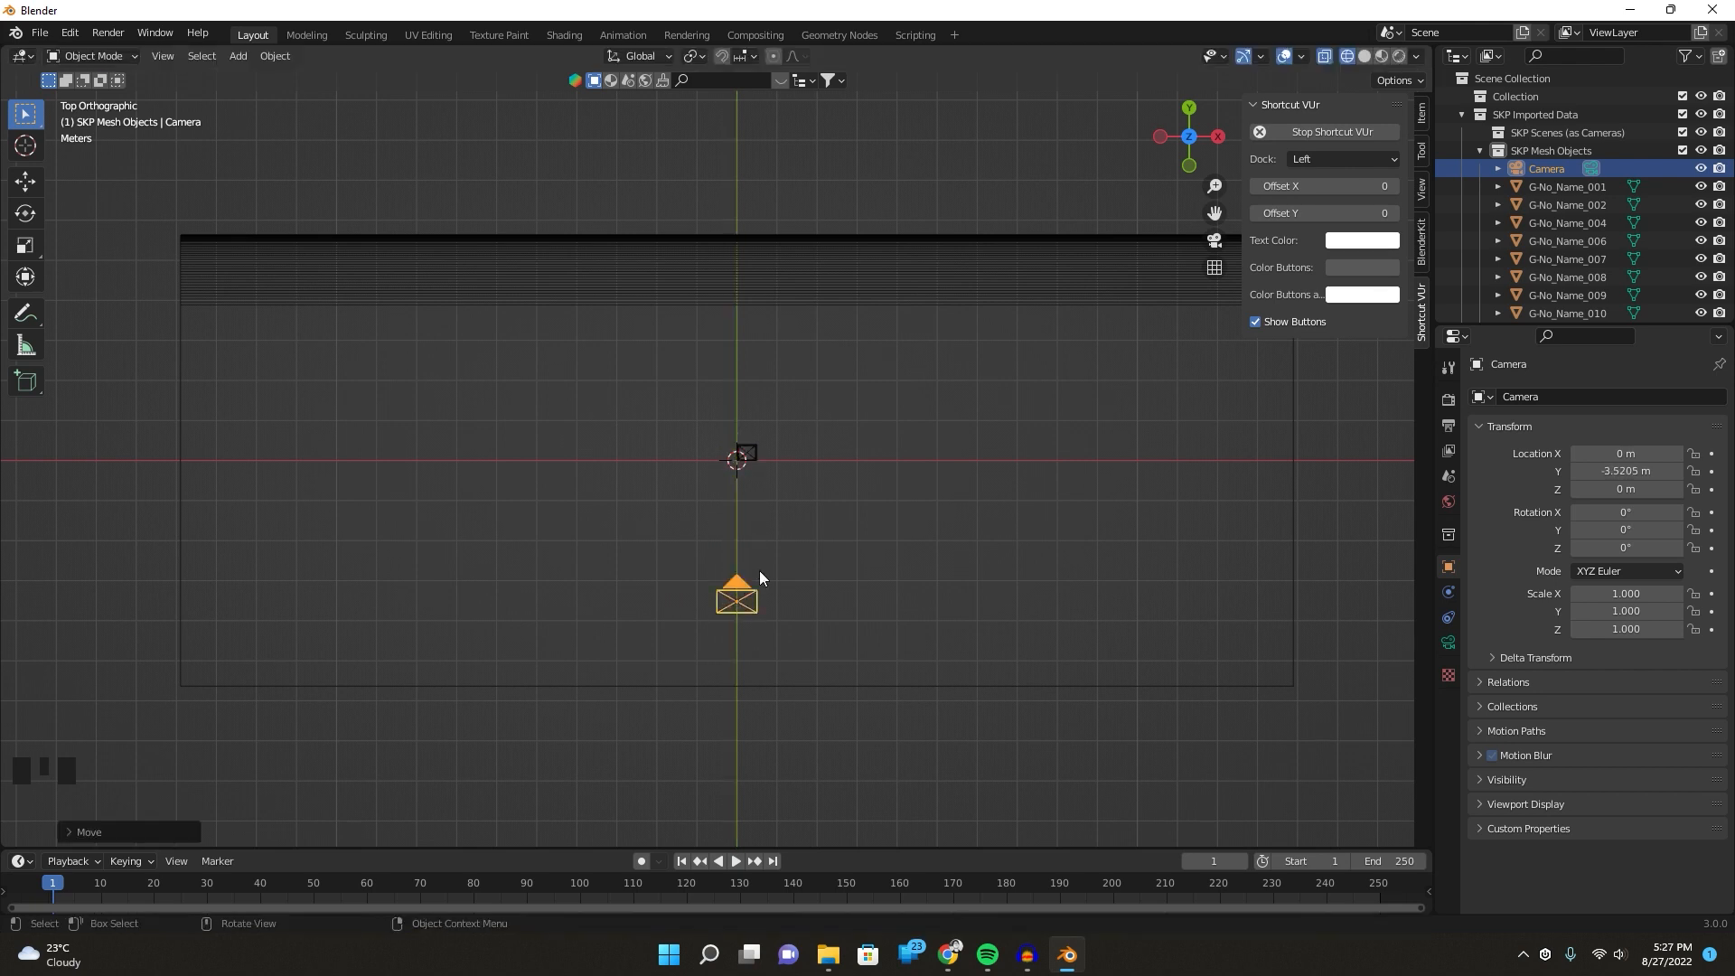
Rotate the camera 90° about the X axis so that it faces the cabinet and back wall.
key(r)
text(x90)
click(757, 571)
middle_drag(756, 569, 1077, 503)
scroll(979, 535, up, 3)
shift+middle_drag(979, 535, 822, 510)
Raise the camera to about 0.34 m in Z and shift it along X to about 0.24 m, centred on the cabinet.
key(KP_1)
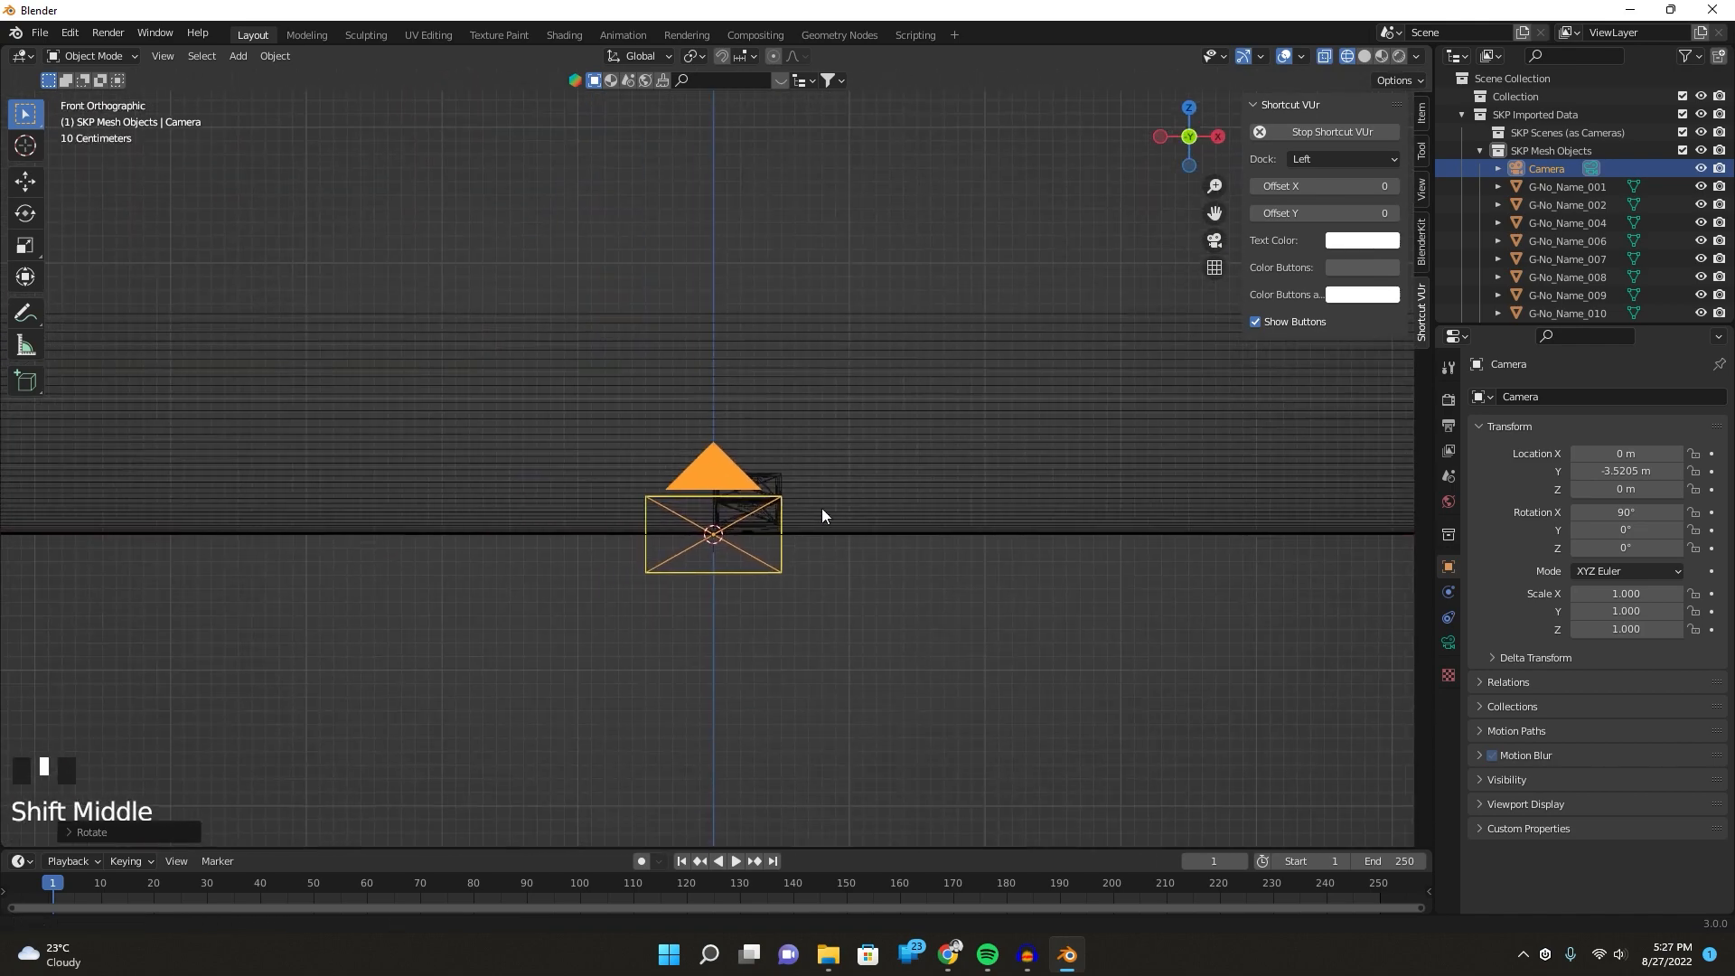
key(g)
click(822, 462)
key(g)
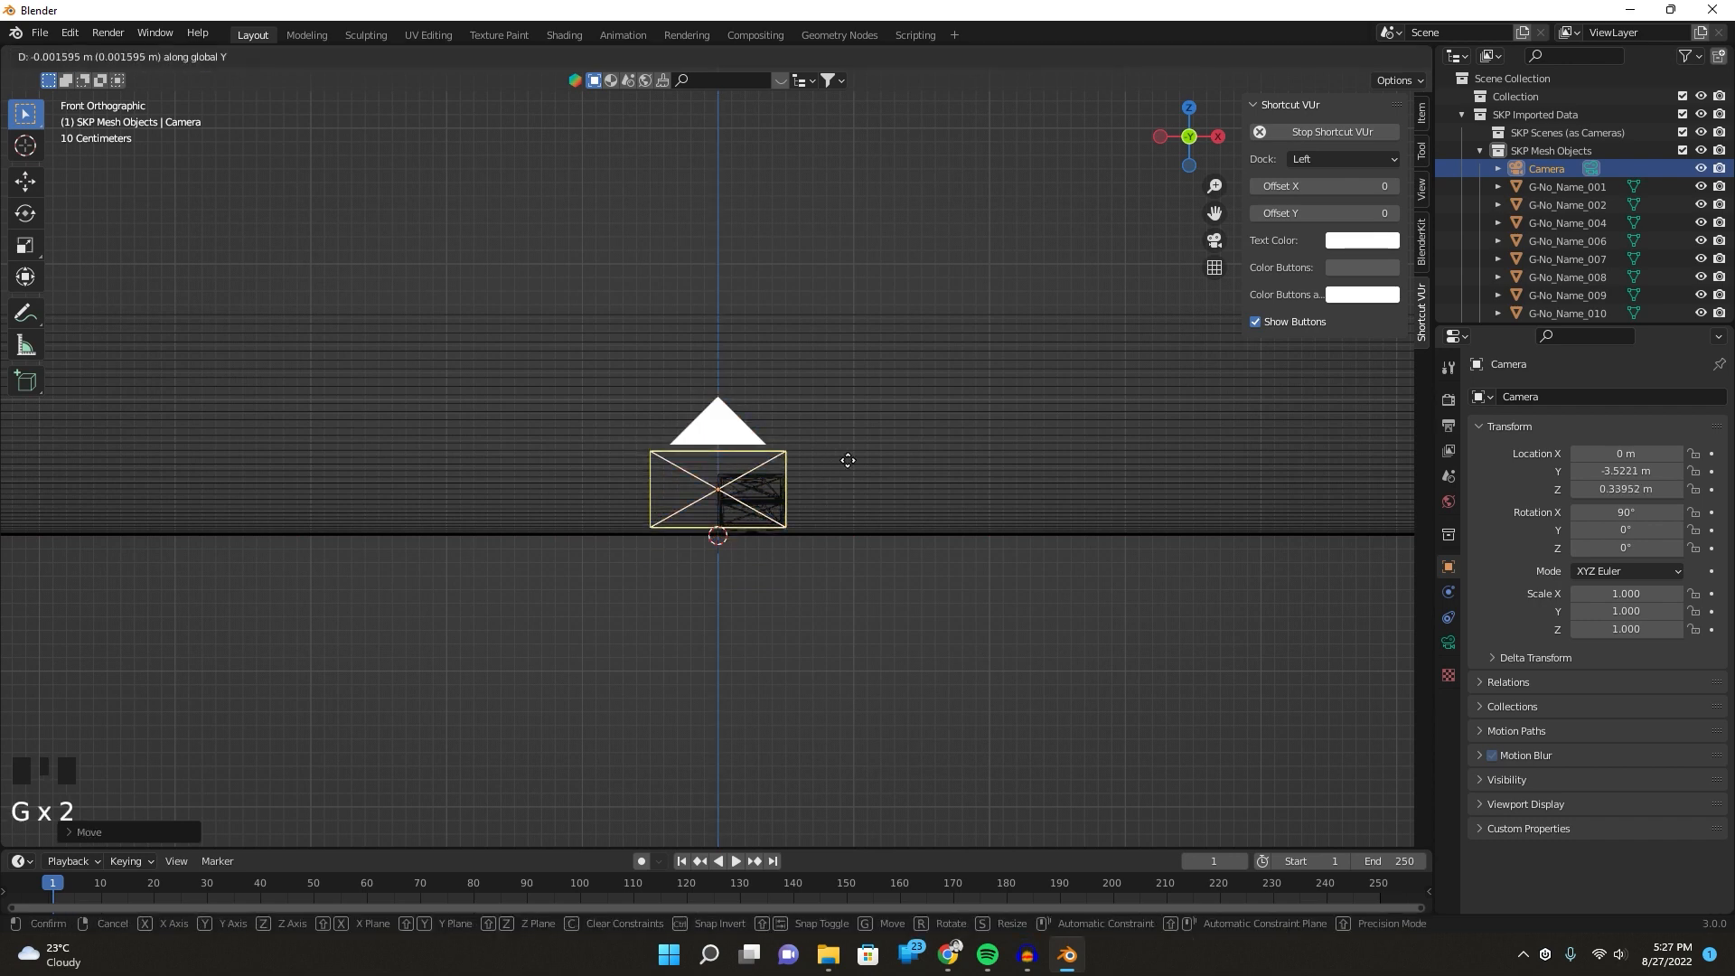
key(x)
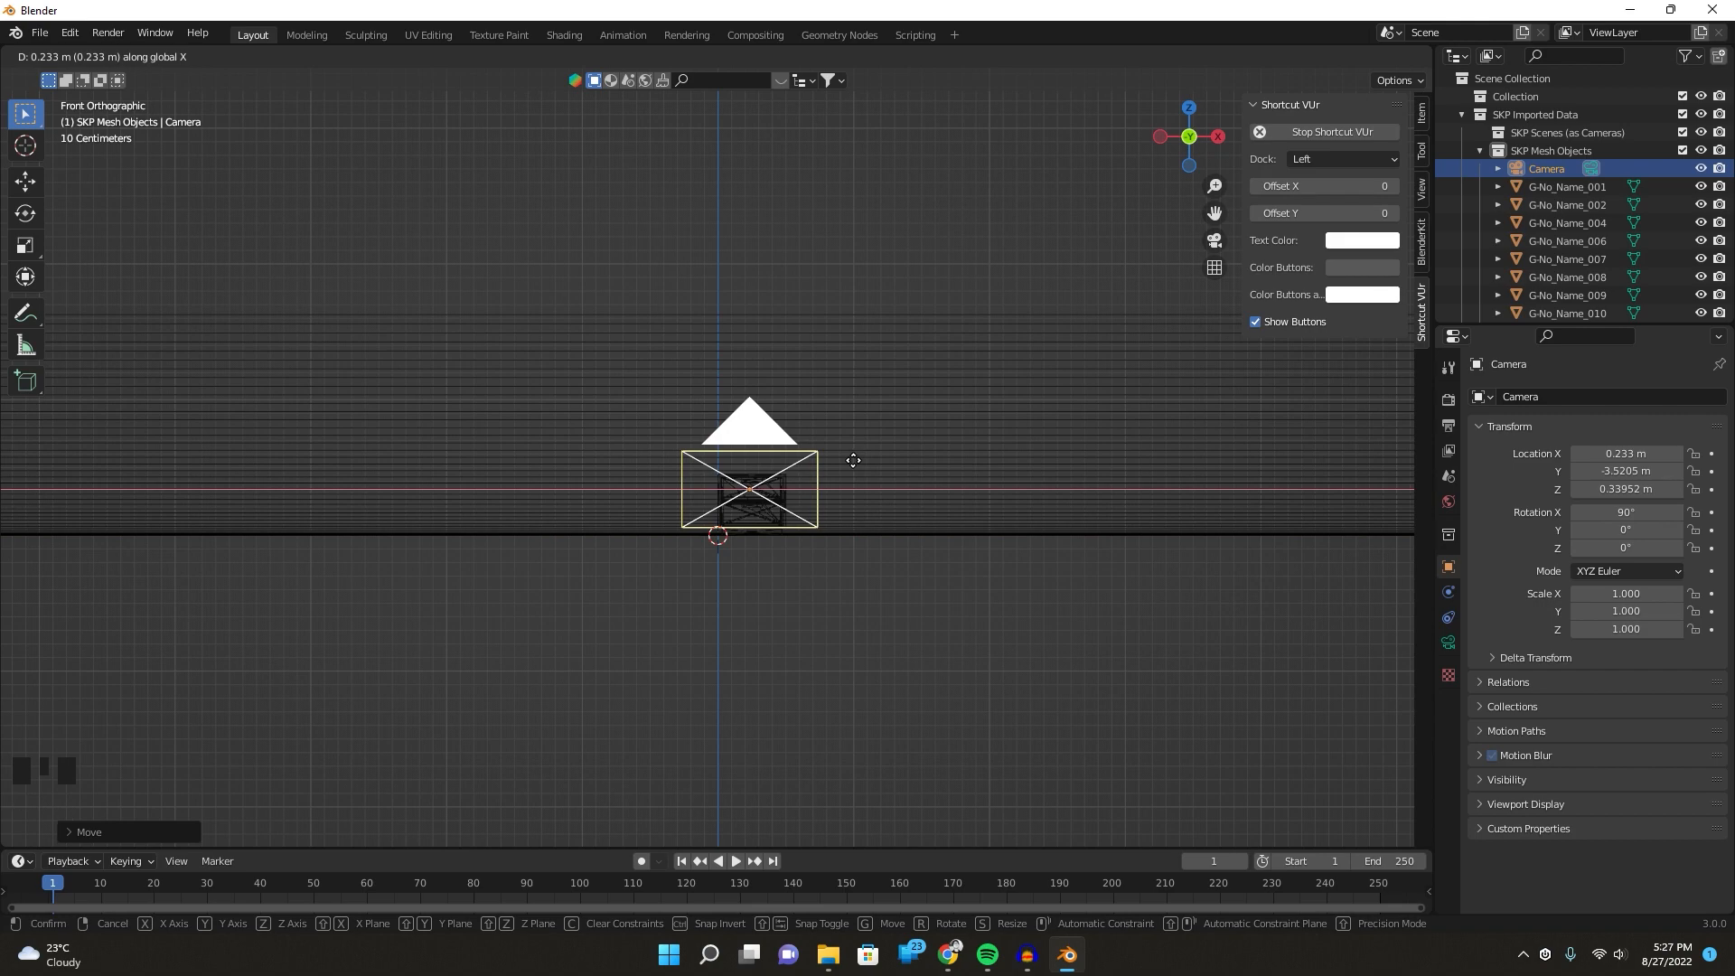
click(854, 460)
View the scene through the camera and switch the display to solid shading.
middle_drag(854, 460, 810, 513)
scroll(789, 477, down, 6)
scroll(810, 513, up, 2)
scroll(807, 519, down, 1)
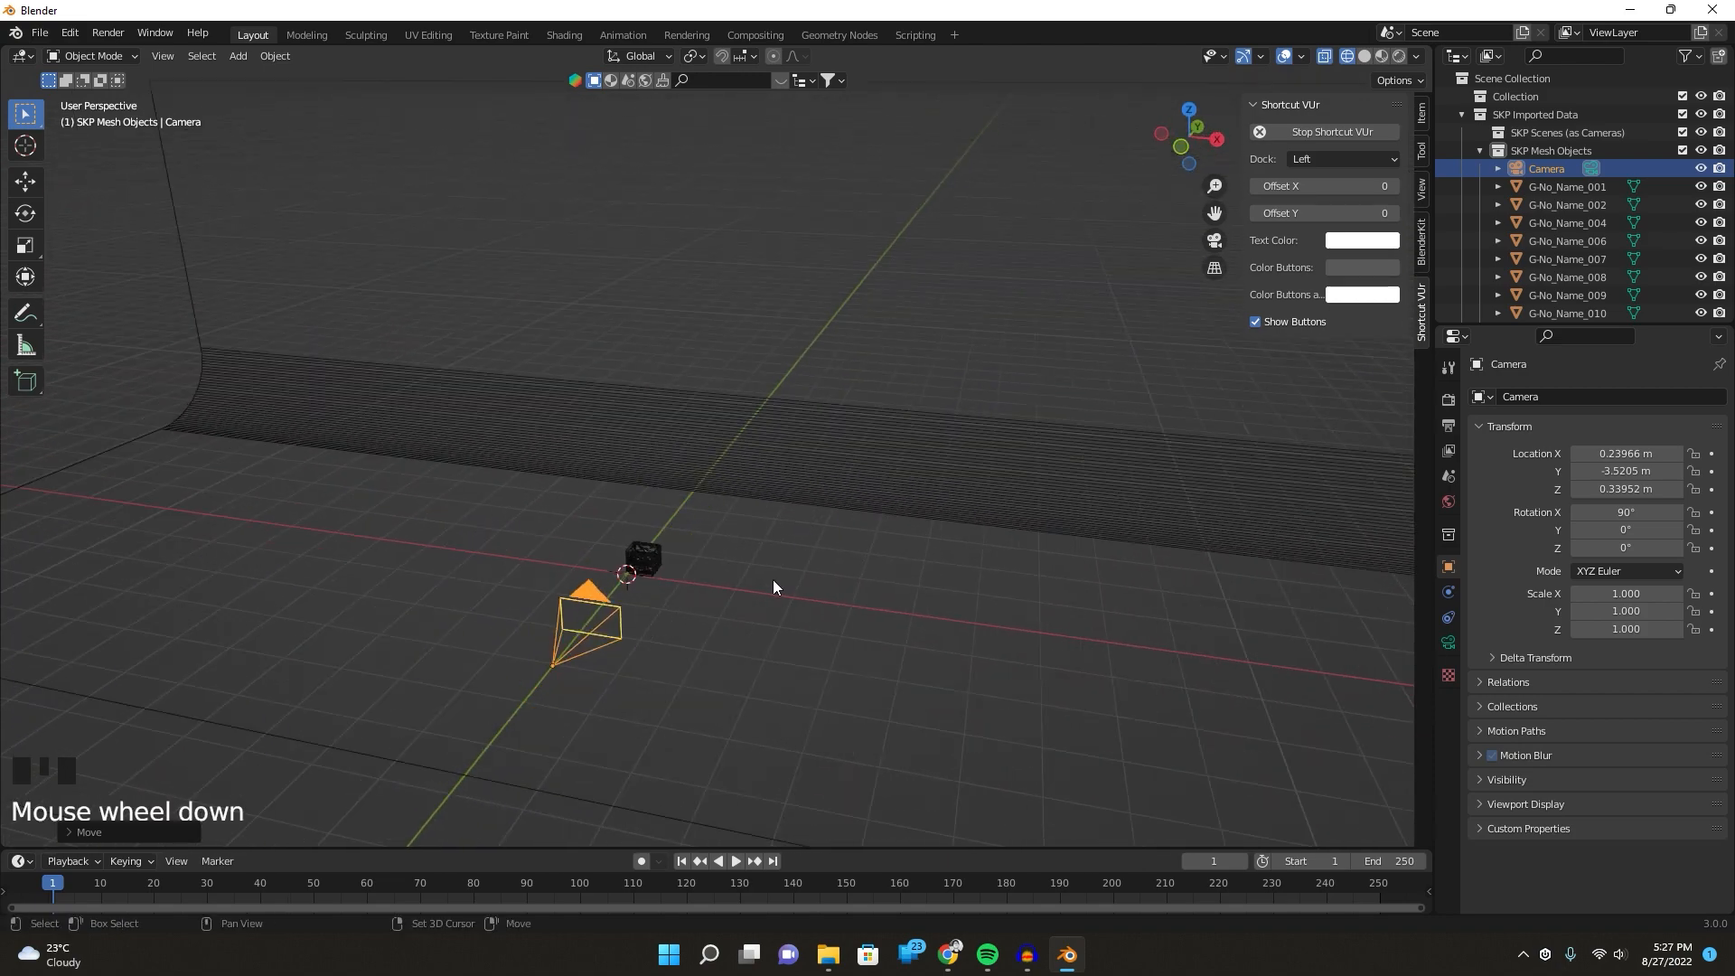
mouse_move(775, 588)
shift+middle_down()
mouse_move(844, 521)
mouse_move(832, 566)
mouse_move(783, 571)
shift+middle_up()
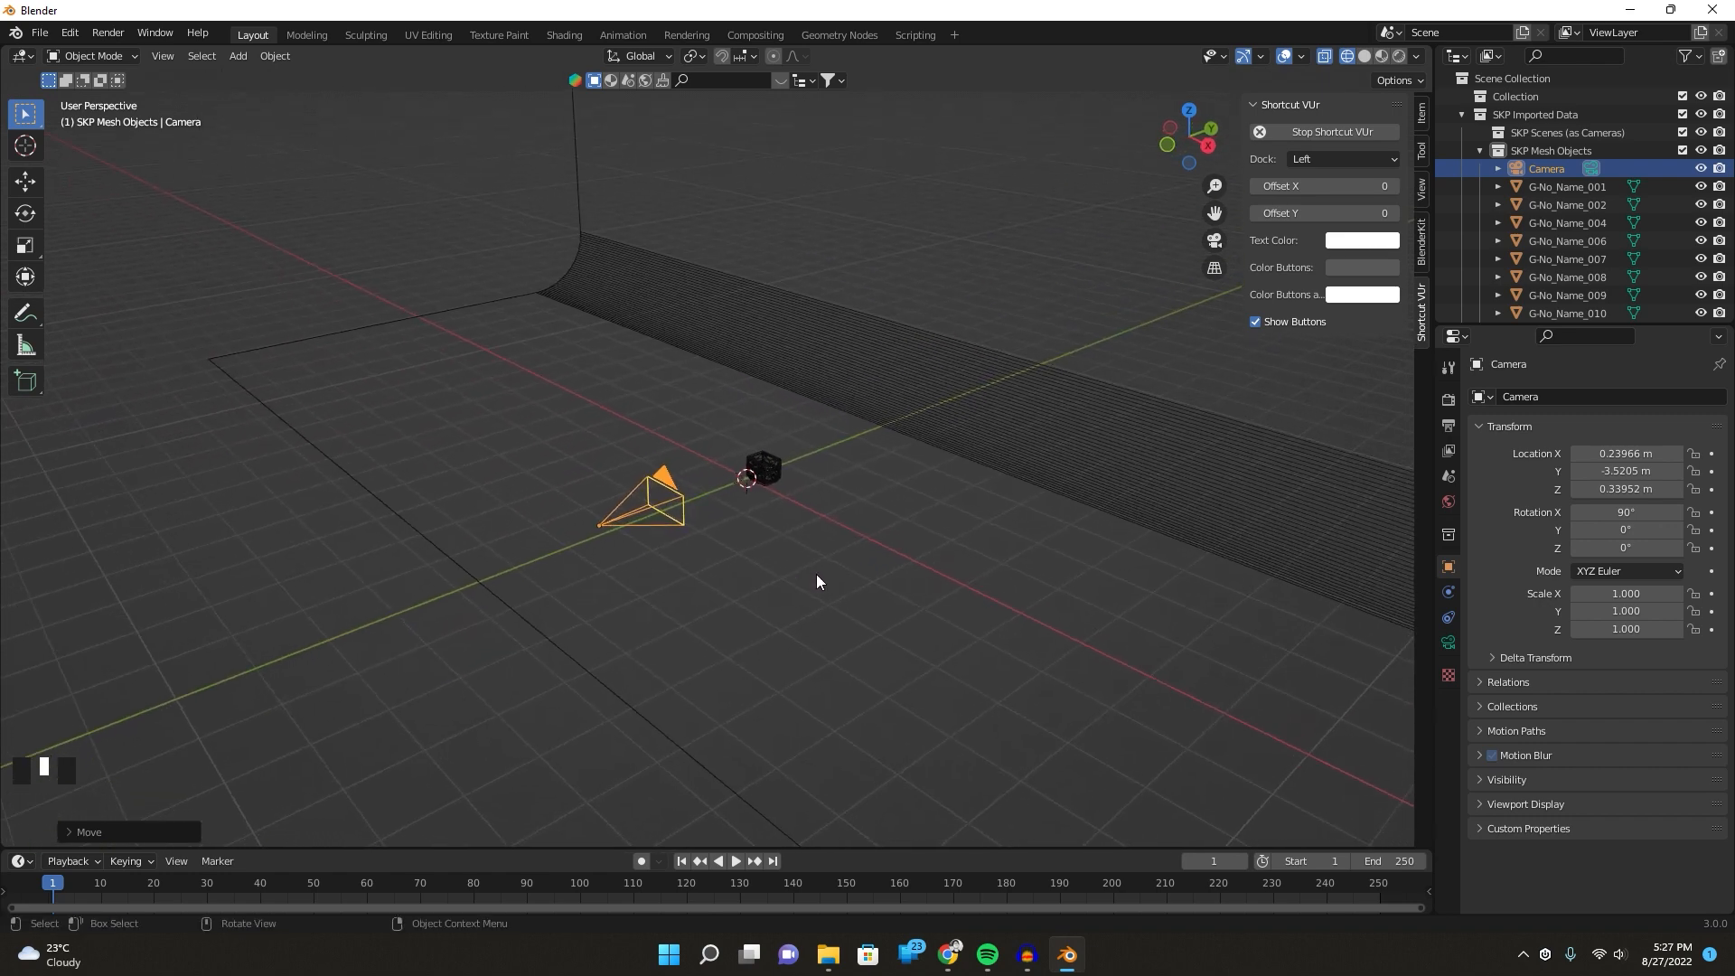
key(KP_0)
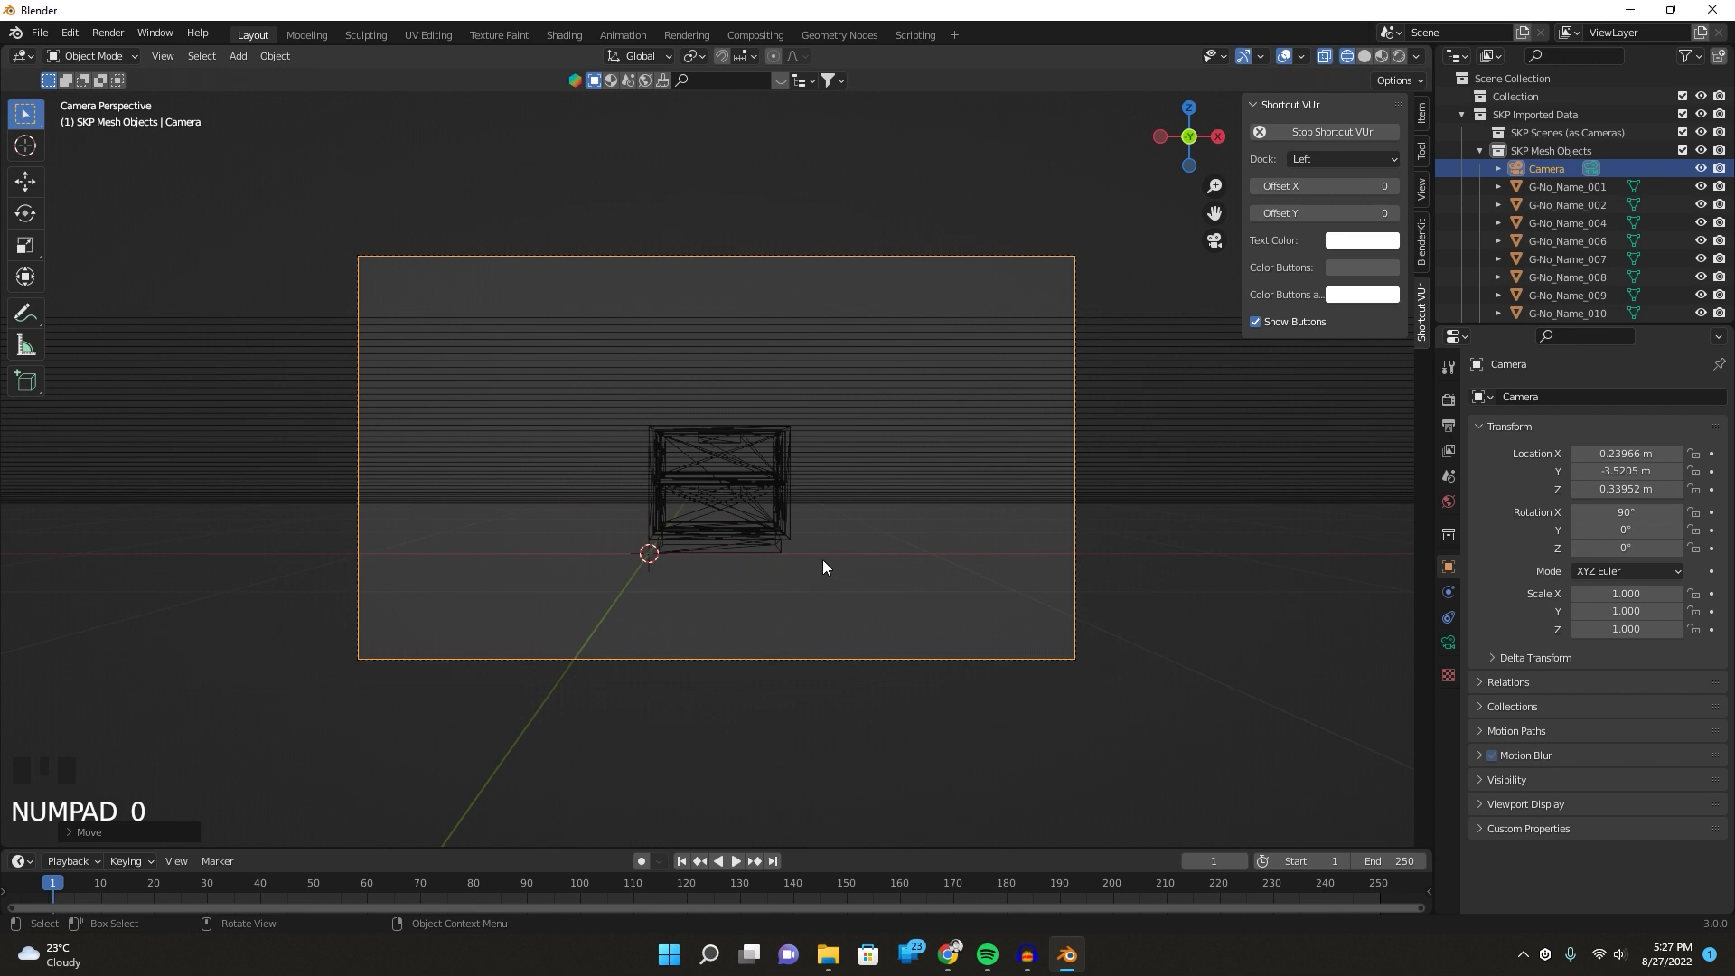
click(1366, 57)
scroll(745, 485, up, 2)
scroll(745, 484, down, 1)
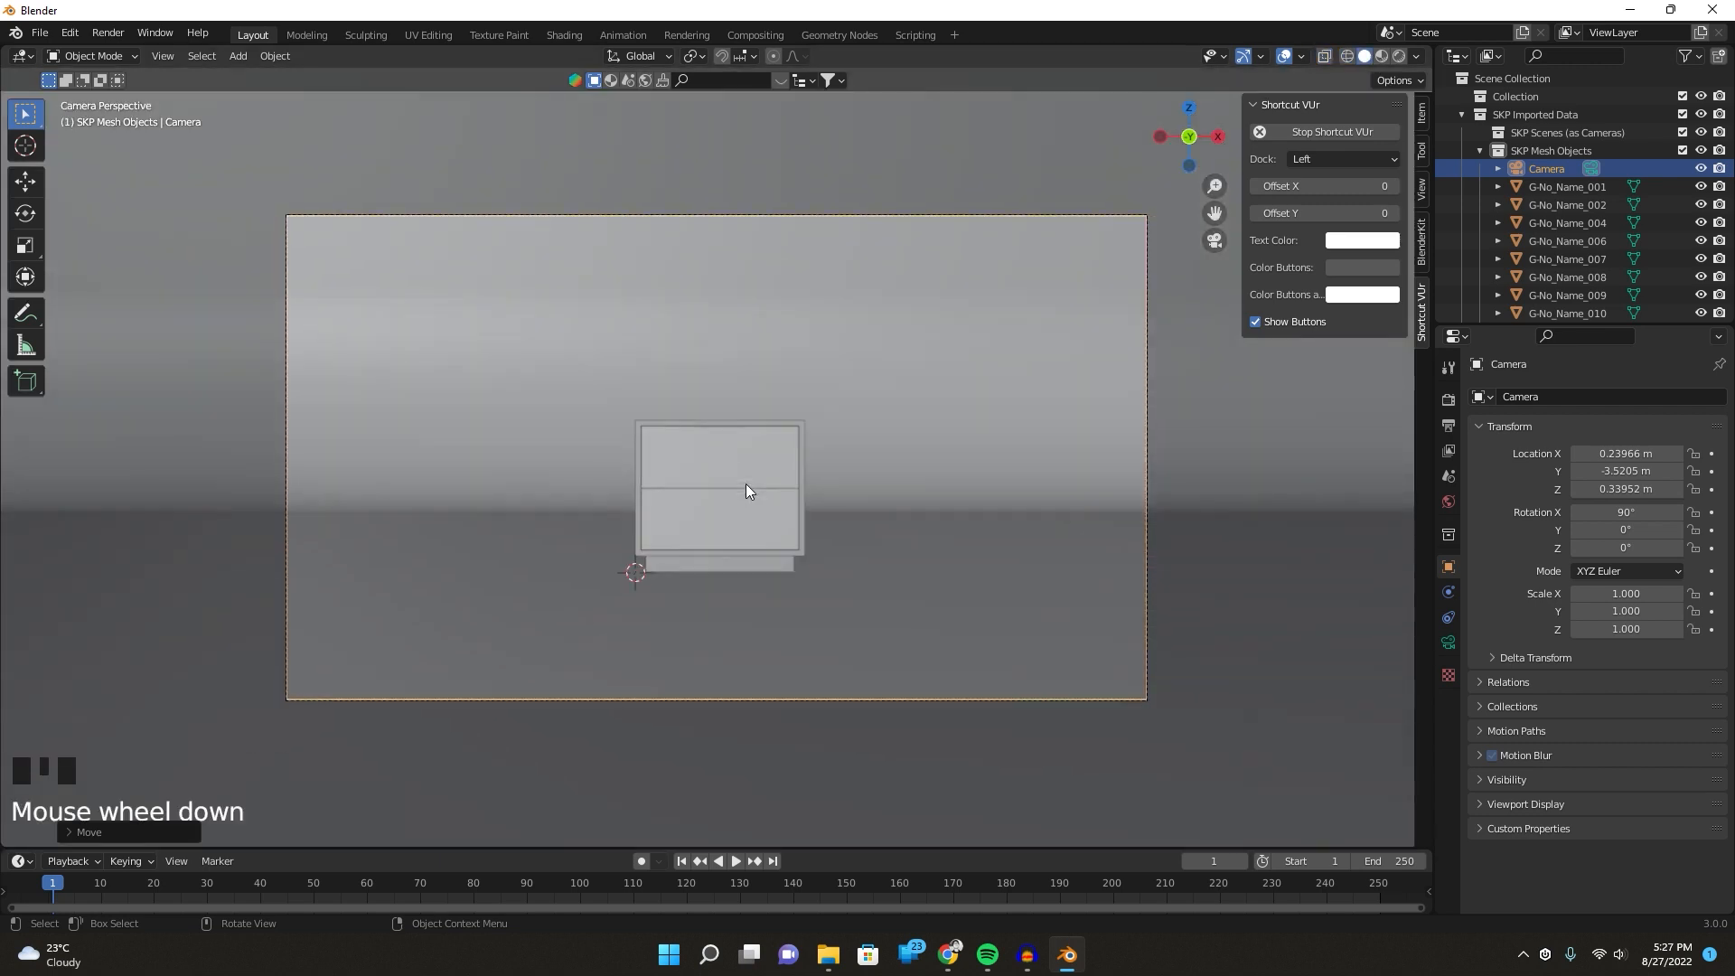
scroll(746, 488, up, 1)
scroll(746, 488, down, 2)
scroll(746, 488, up, 1)
Select the camera and lock it to the view so that navigation moves it.
click(1144, 226)
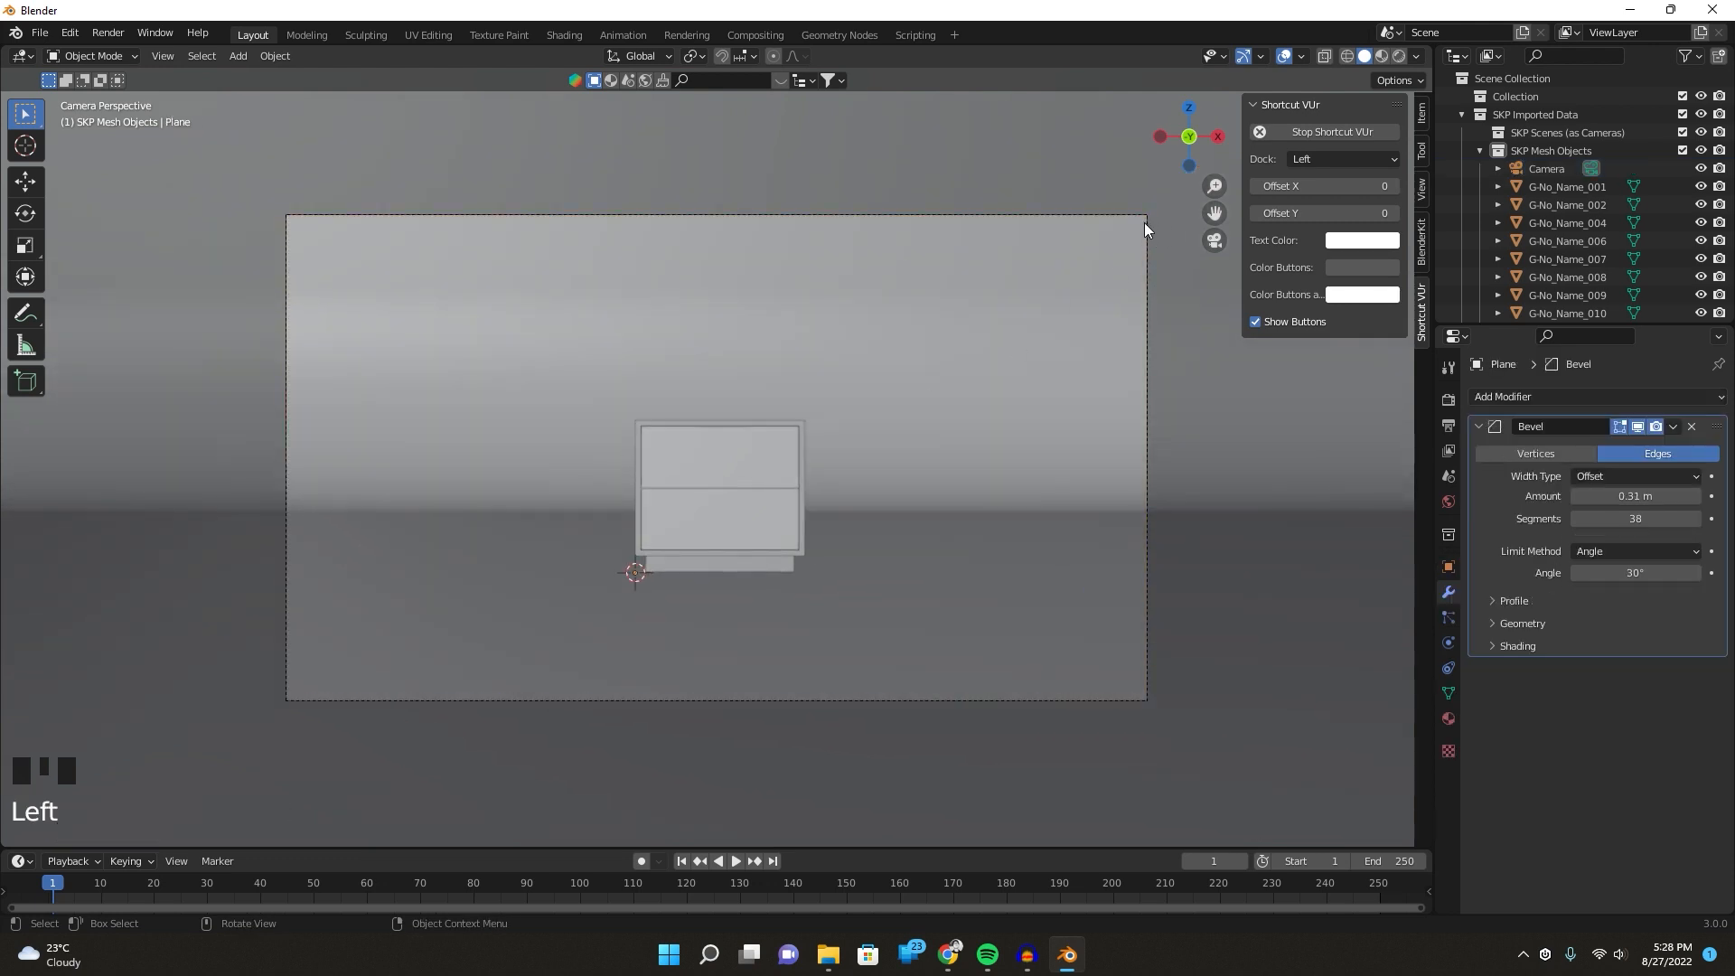
click(1146, 224)
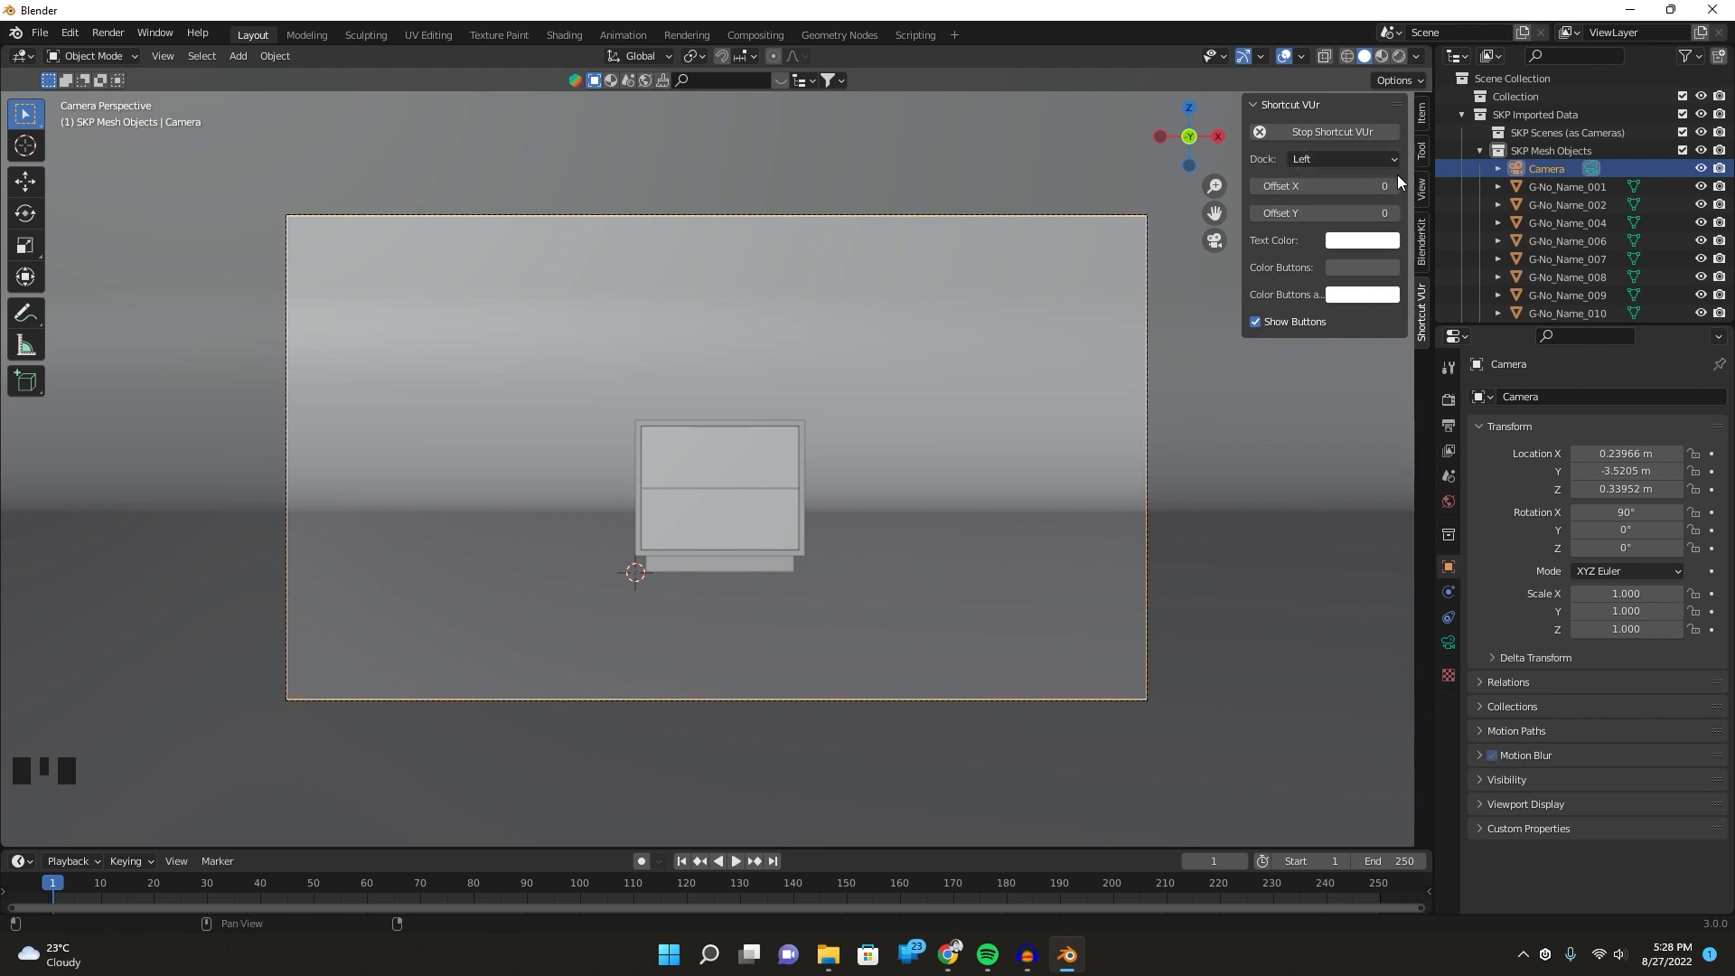
click(1423, 192)
click(1343, 331)
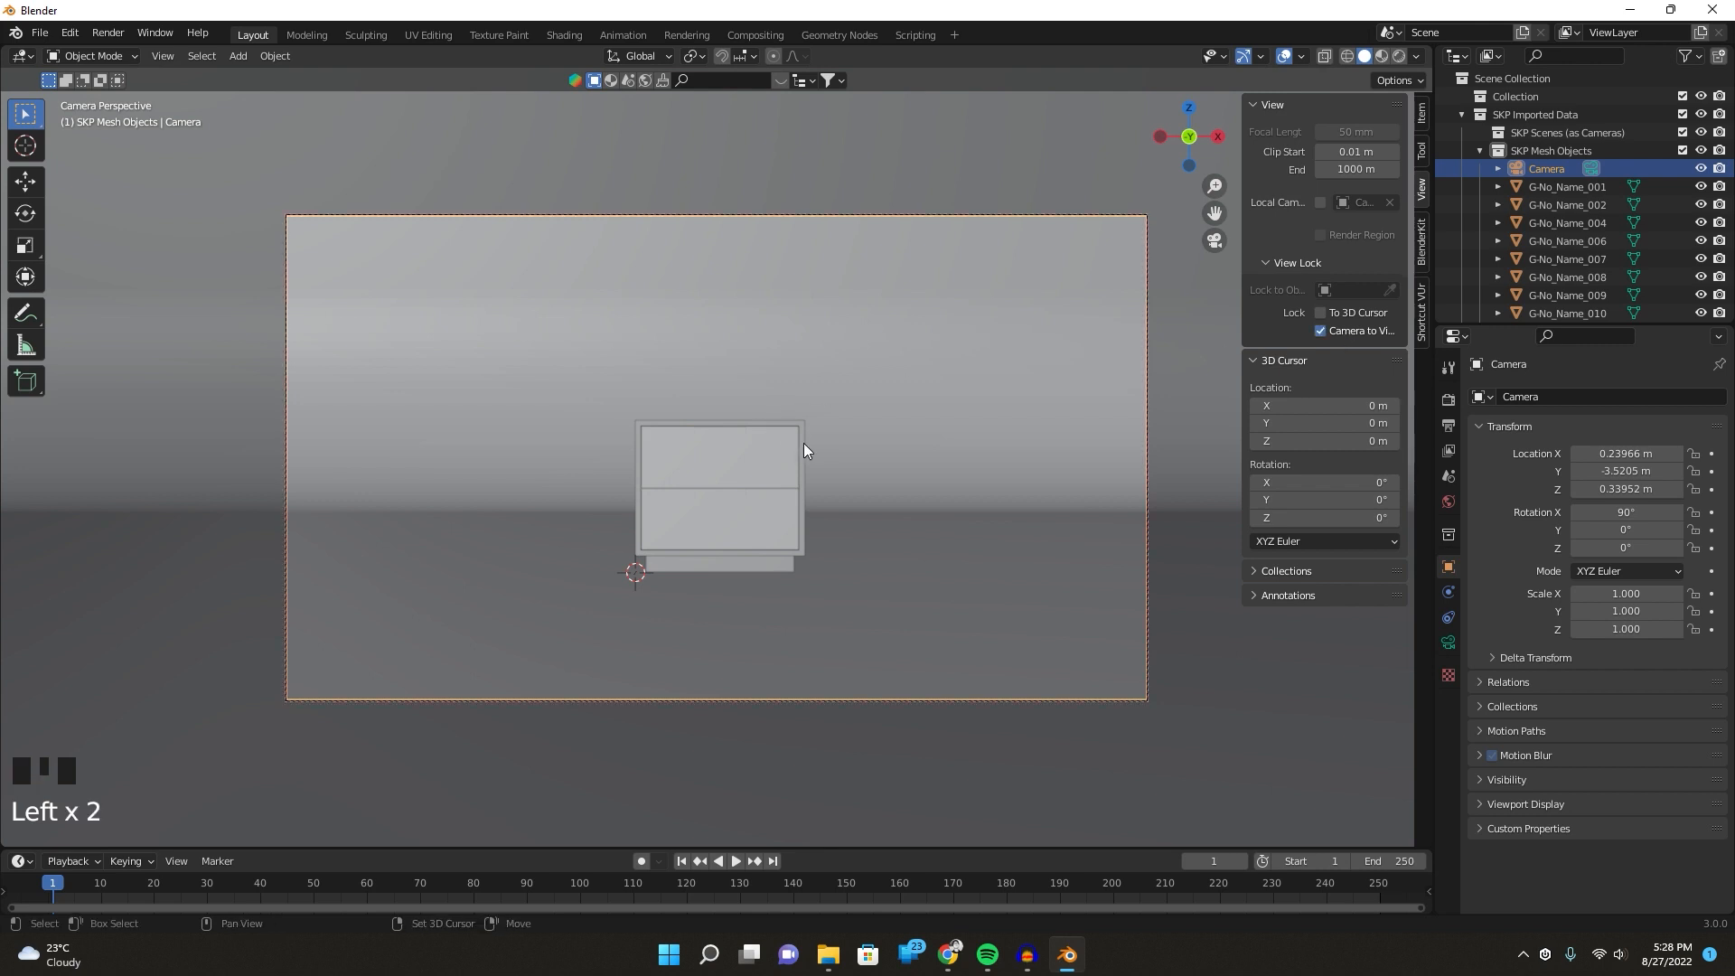
Move the camera closer to frame the cabinet, at about Y -2.09 m and Z 0.29 m, and release the camera-to-view lock.
shift+middle_drag(810, 452, 833, 414)
scroll(799, 450, up, 2)
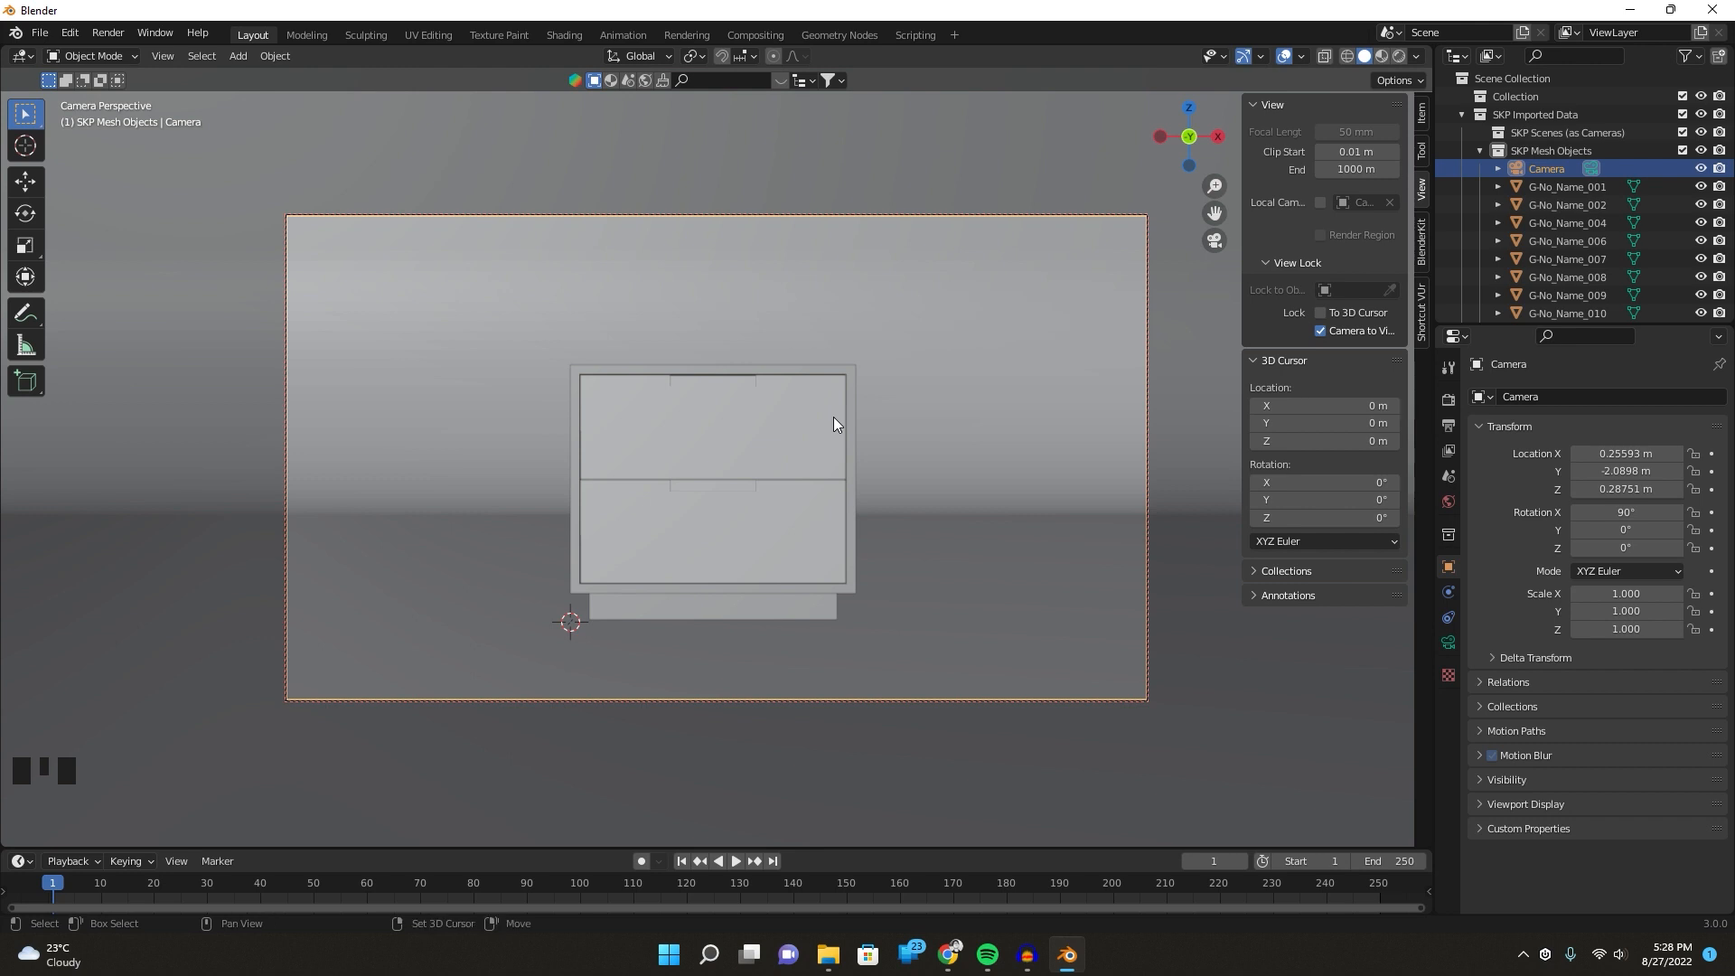
click(1345, 331)
Check the camera's placement relative to the cabinet from outside, and return to the camera view.
click(1113, 553)
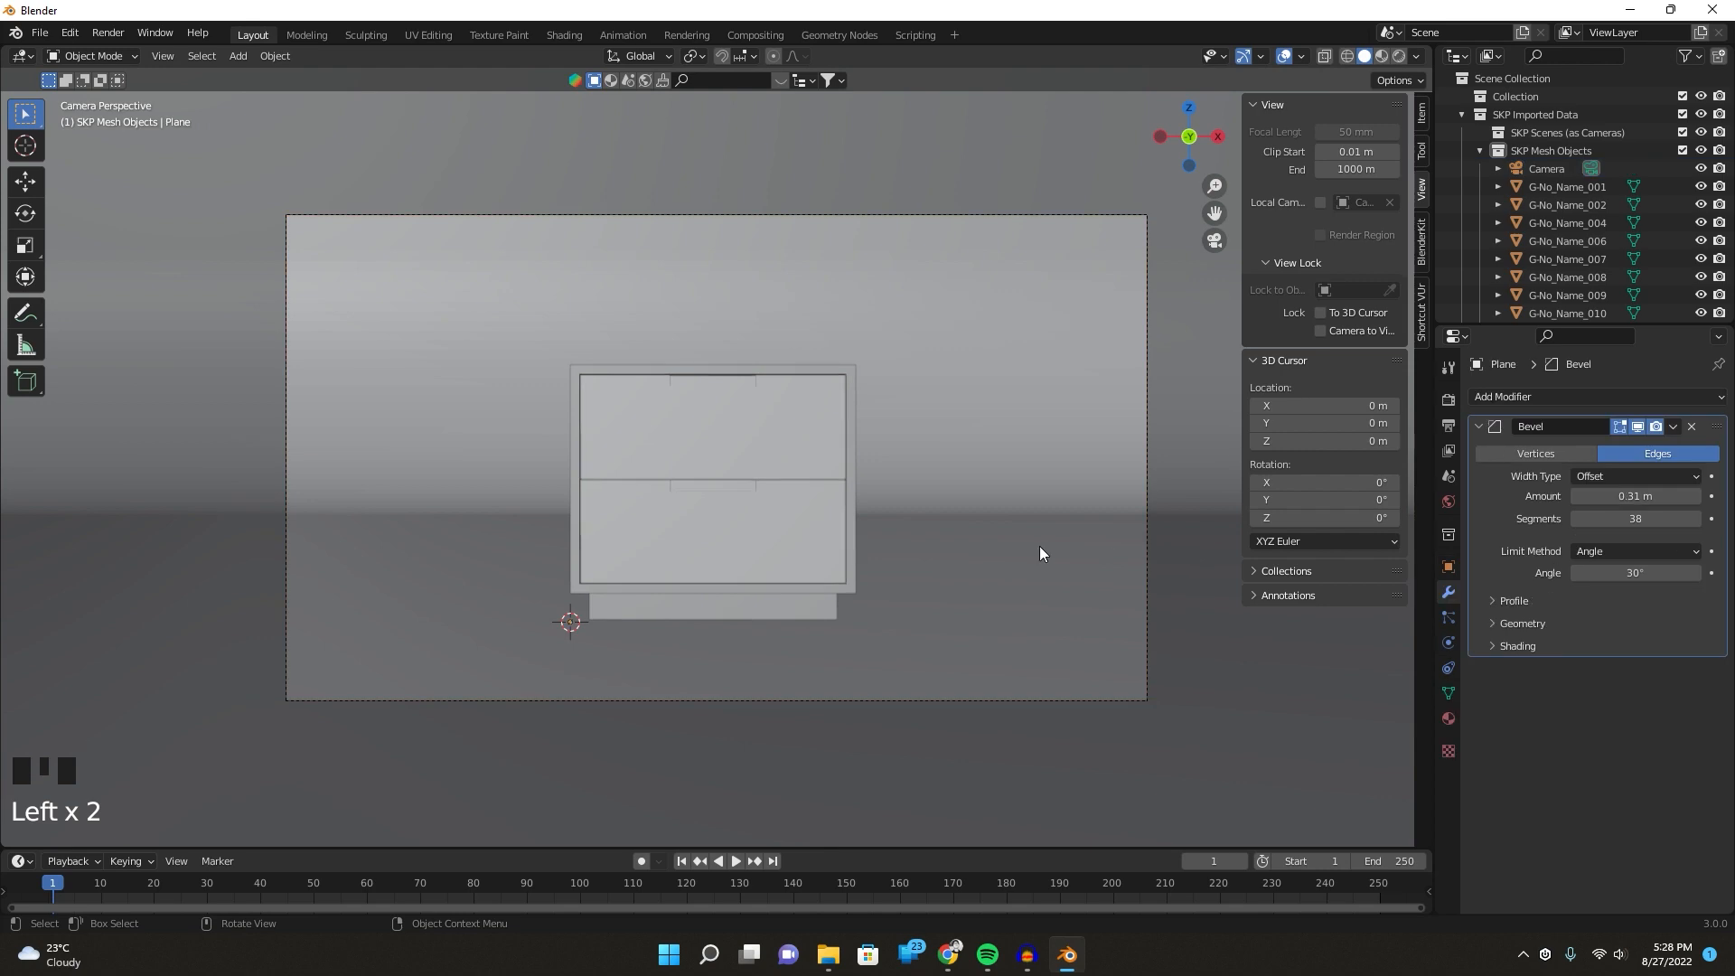
scroll(914, 562, down, 2)
middle_drag(914, 562, 781, 602)
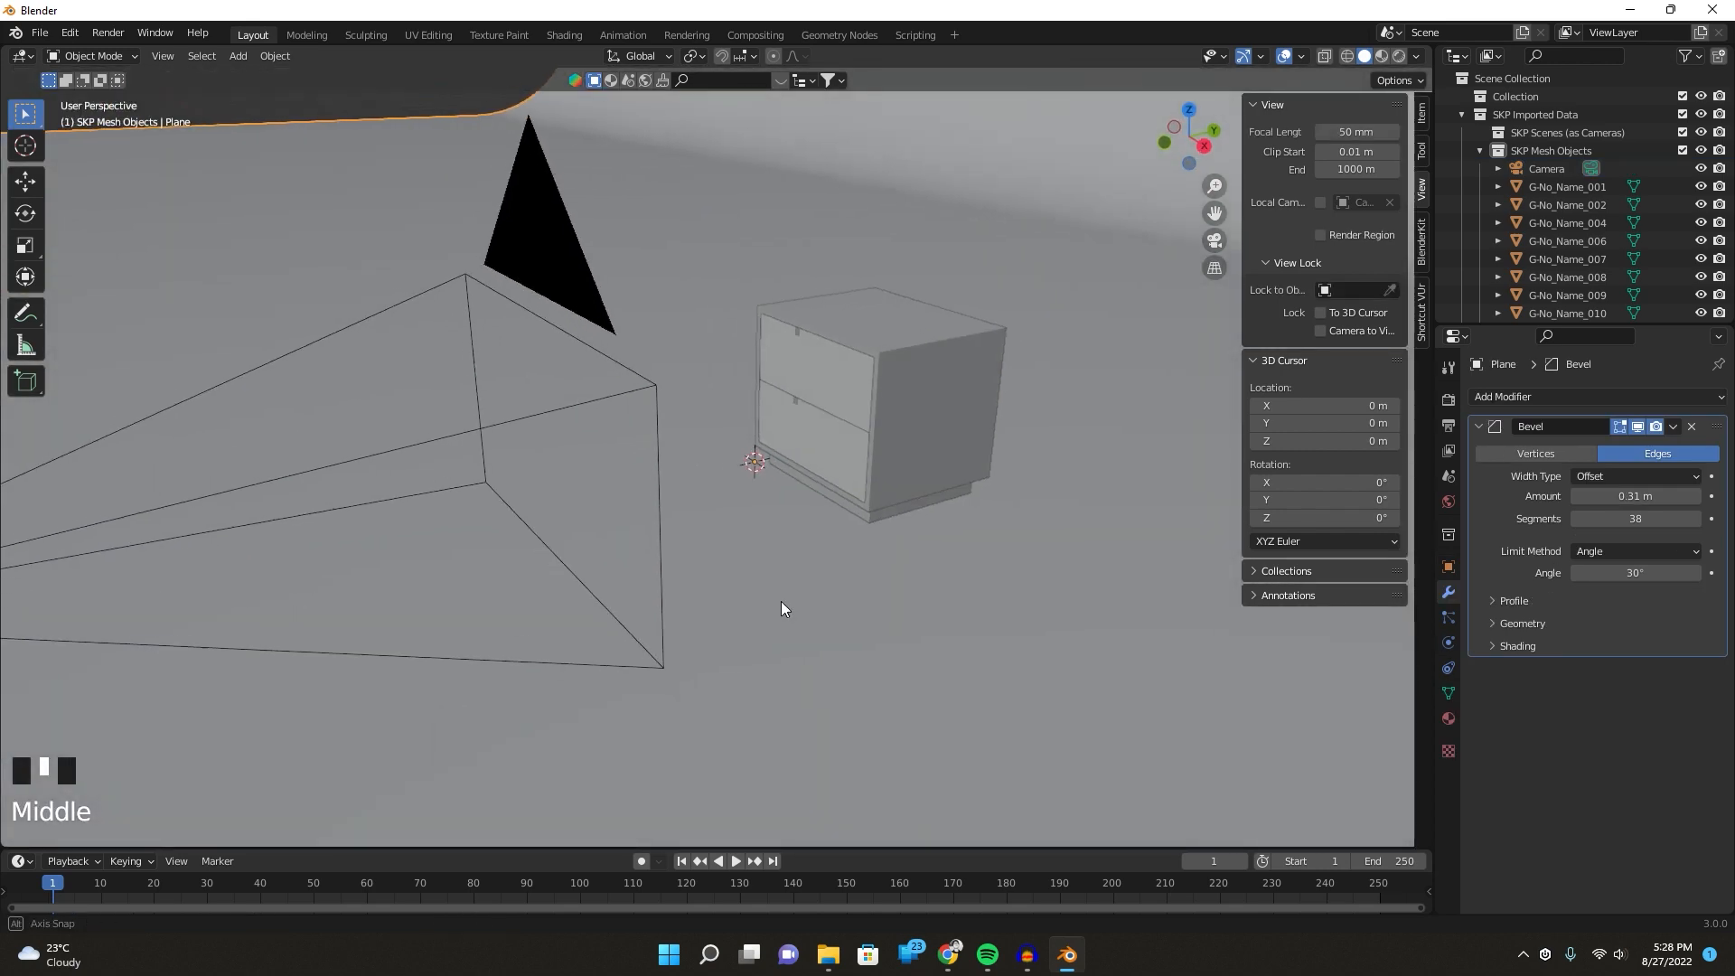
scroll(781, 602, down, 2)
key(KP_0)
scroll(783, 533, up, 4)
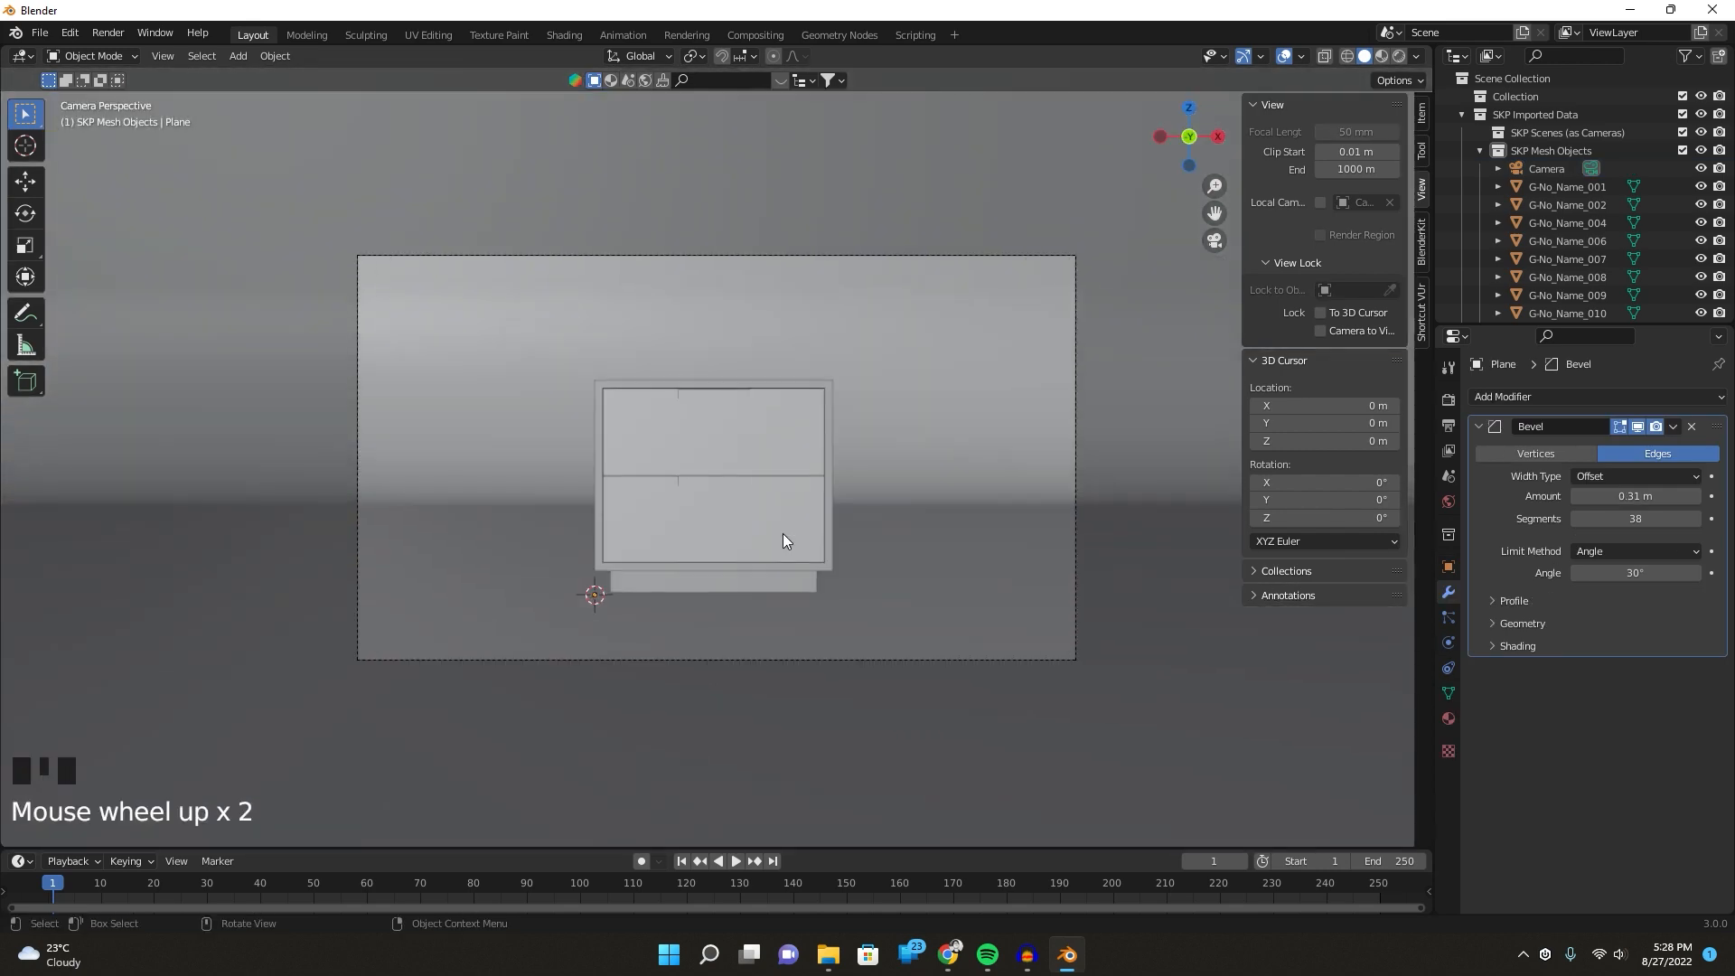
Save the scene as "Bedside 3" in the TUTORIAL #1 folder.
key(ctrl+s)
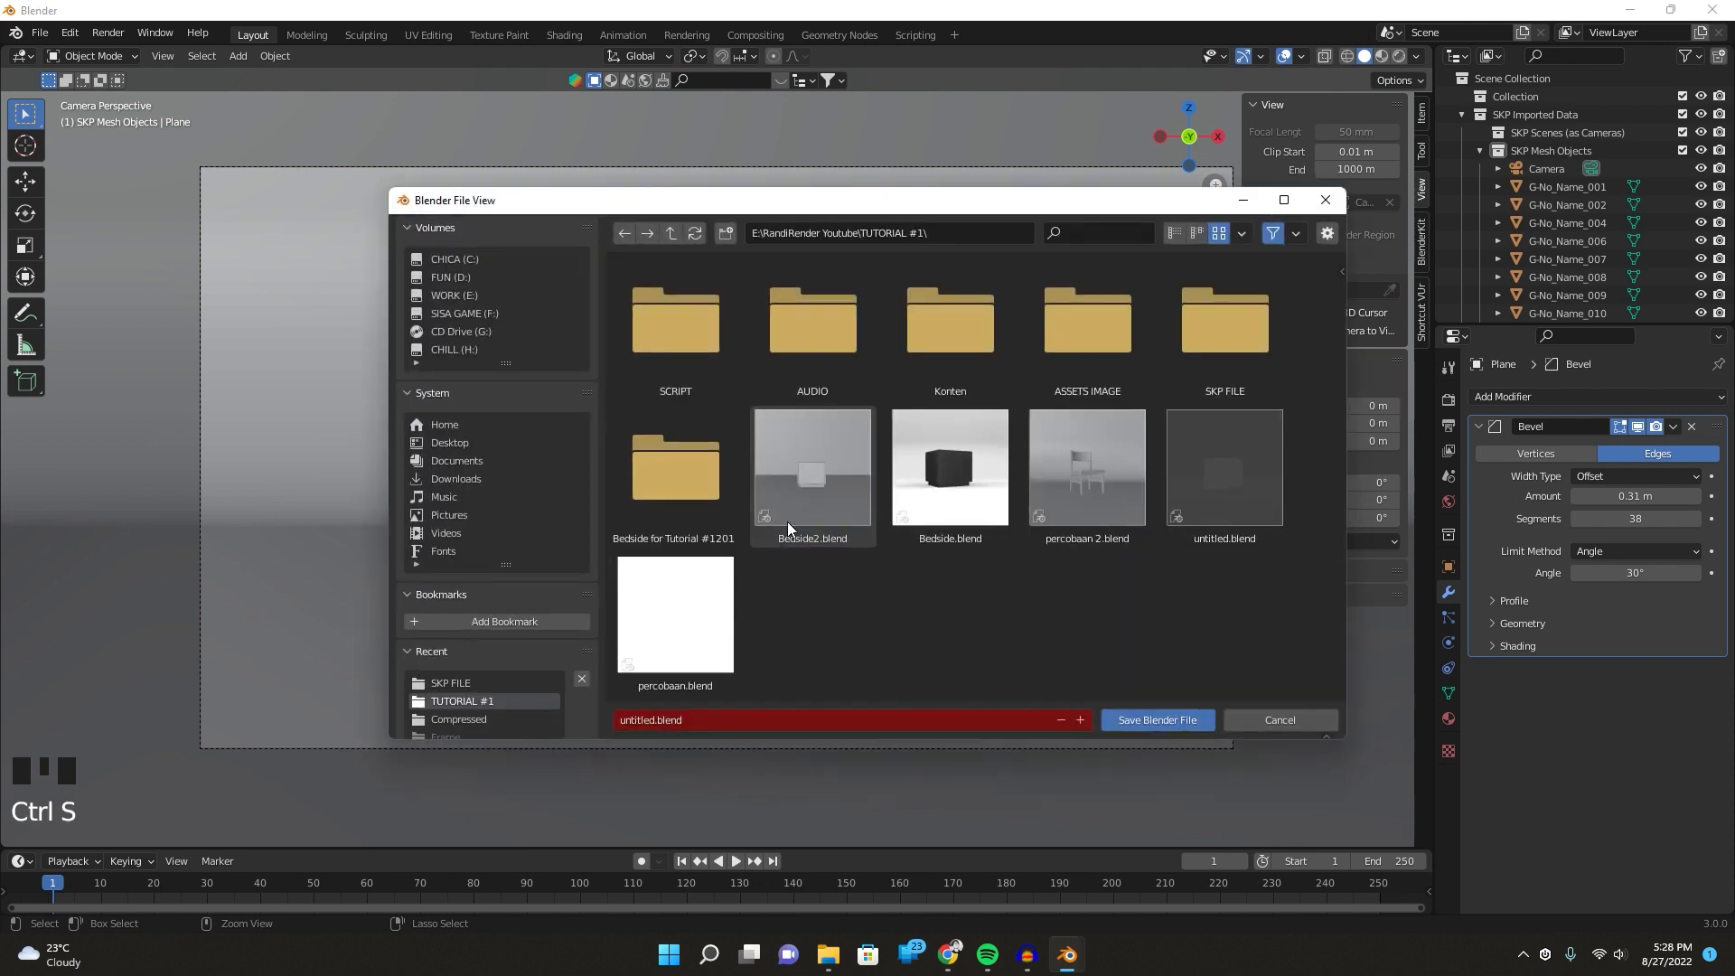
click(885, 723)
text(Bedside 3)
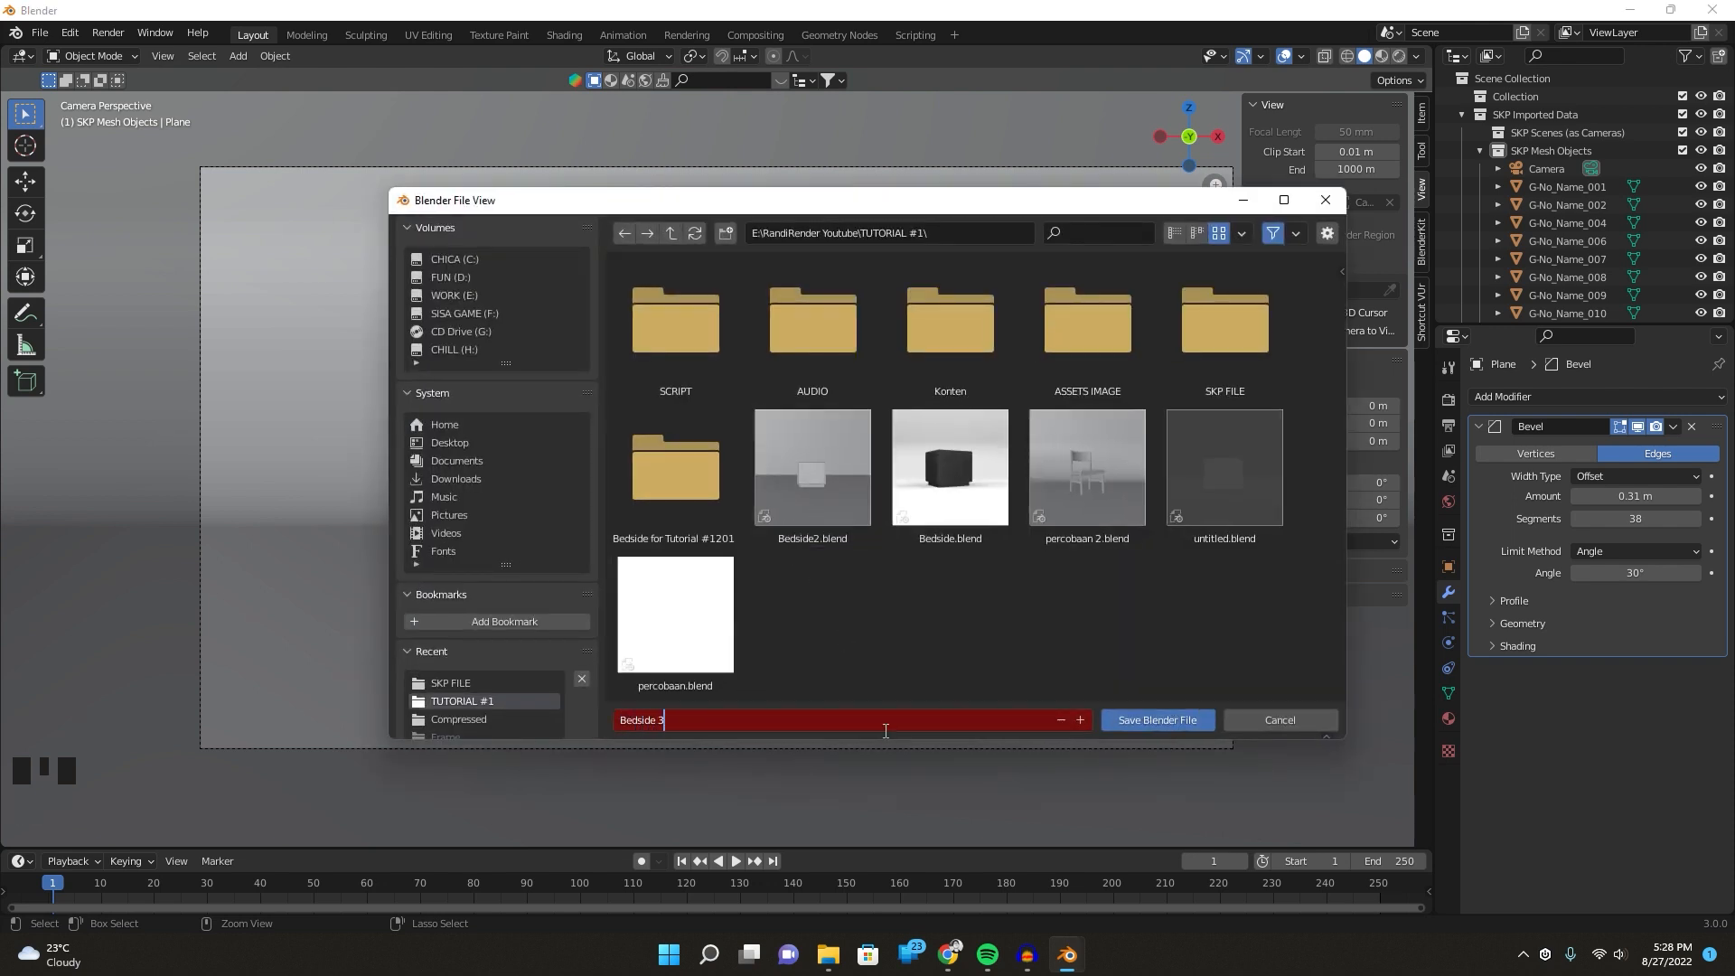
key(Return)
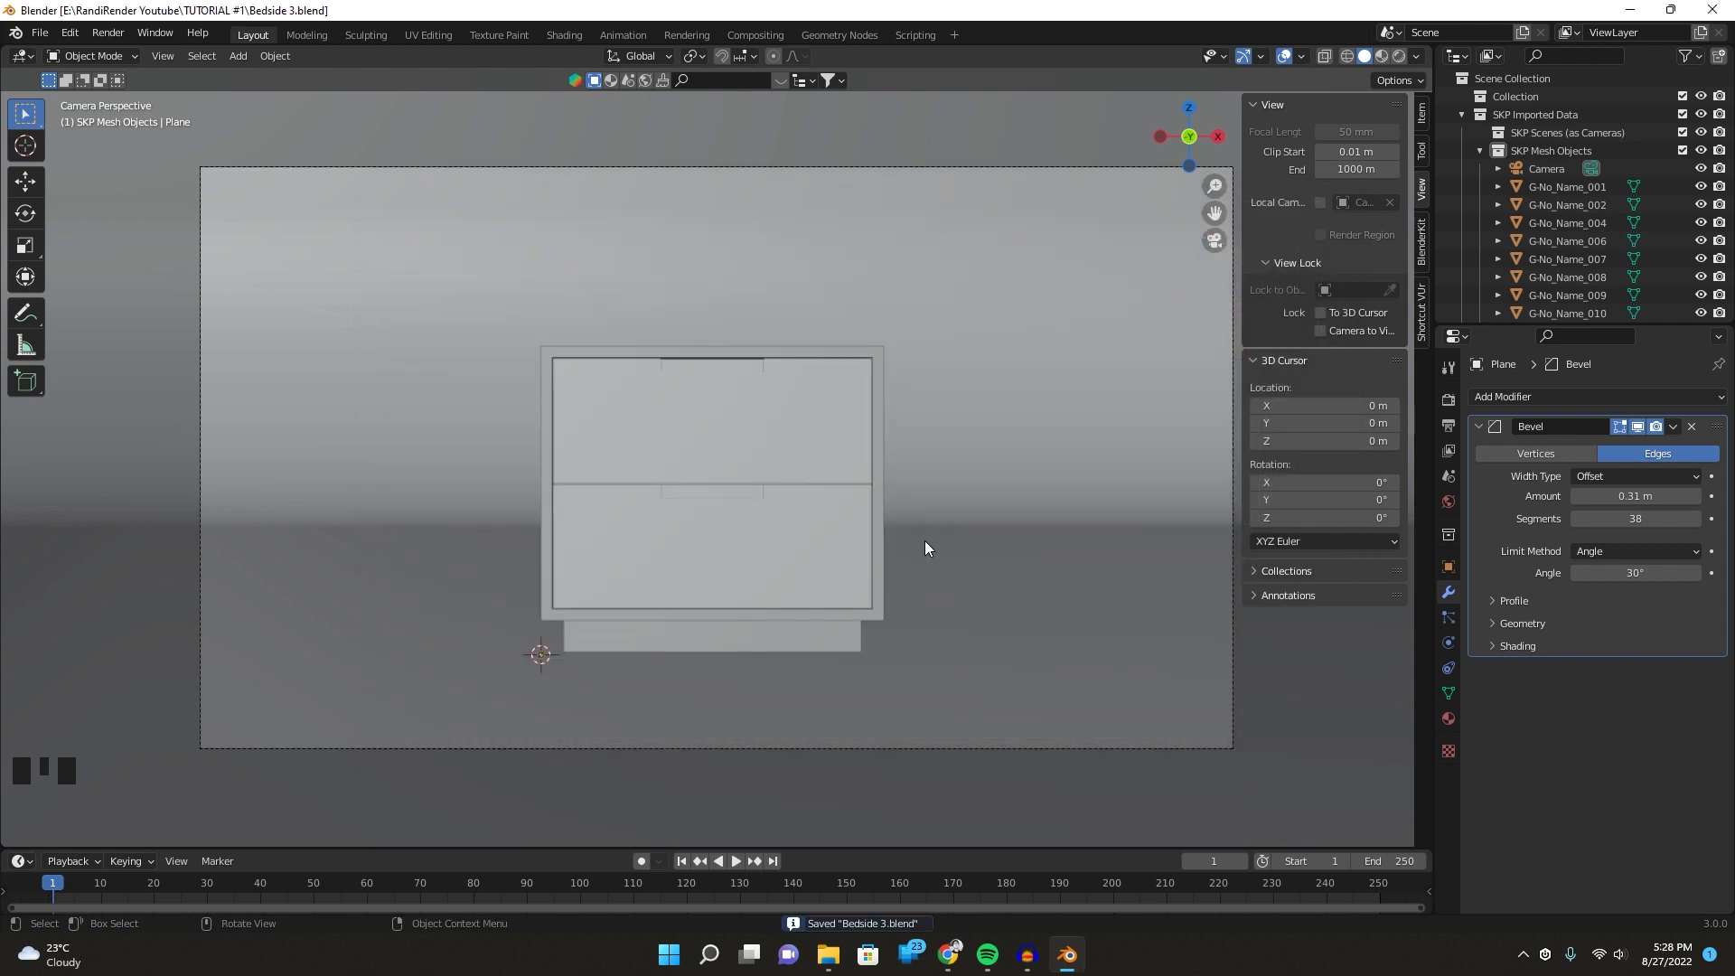
click(933, 543)
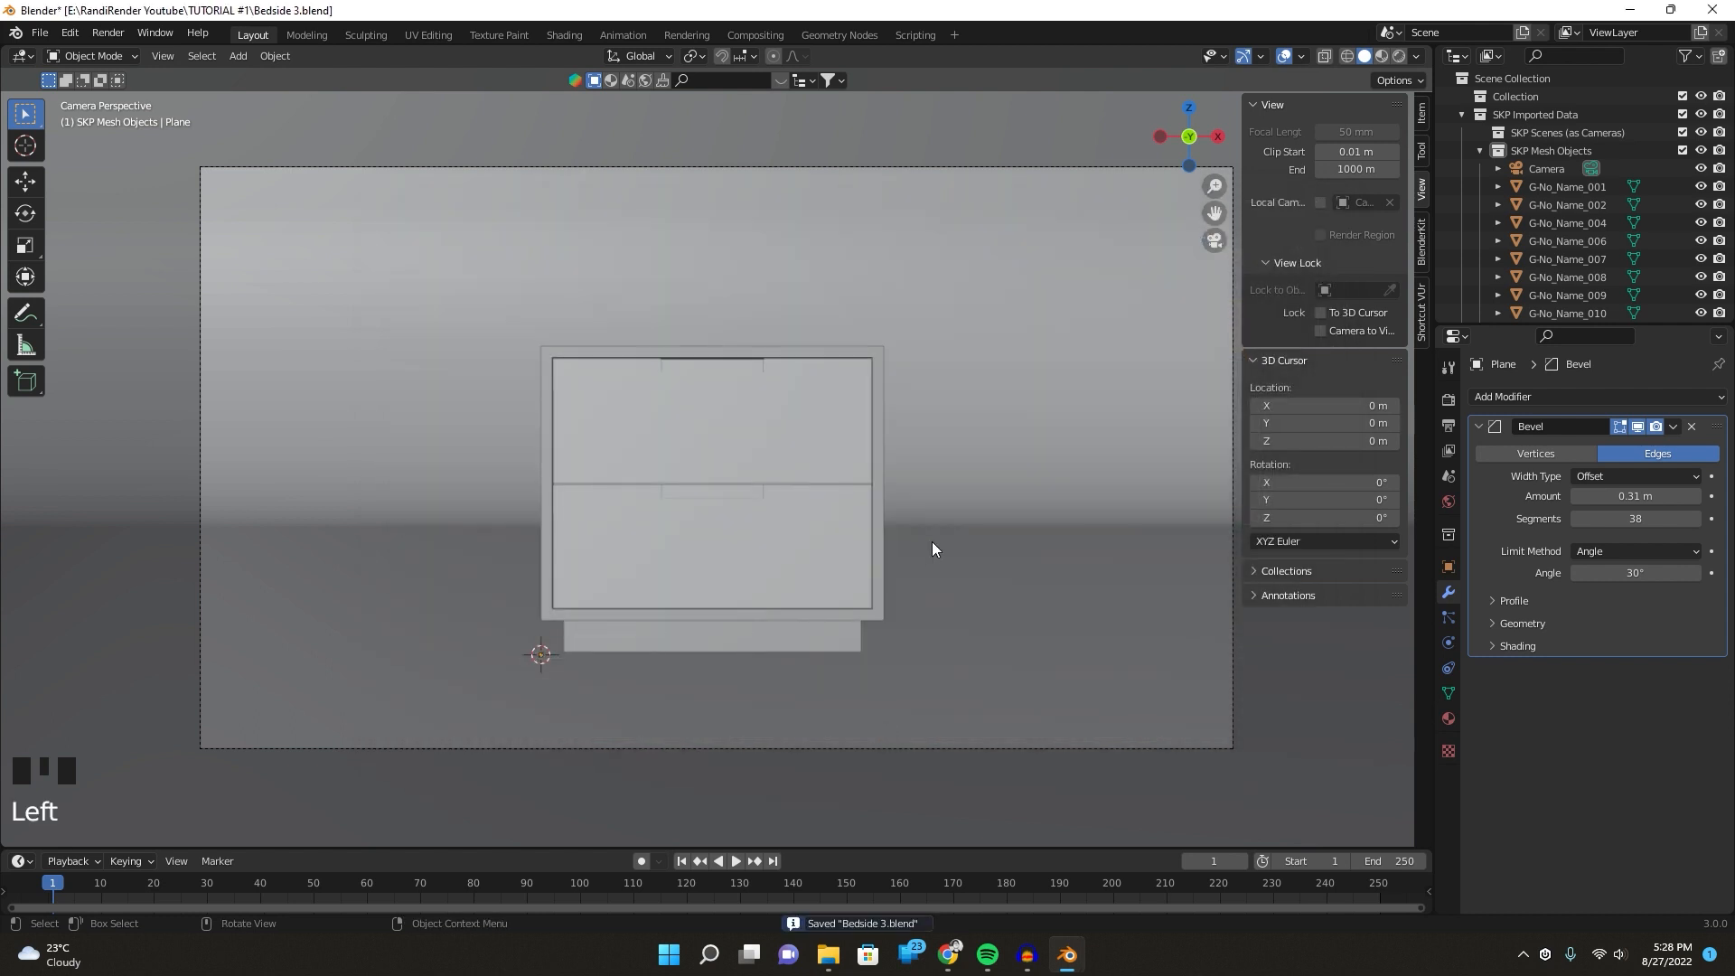
Switch to the Animation workspace, then widen the first viewport and enlarge the Dope Sheet area.
click(636, 33)
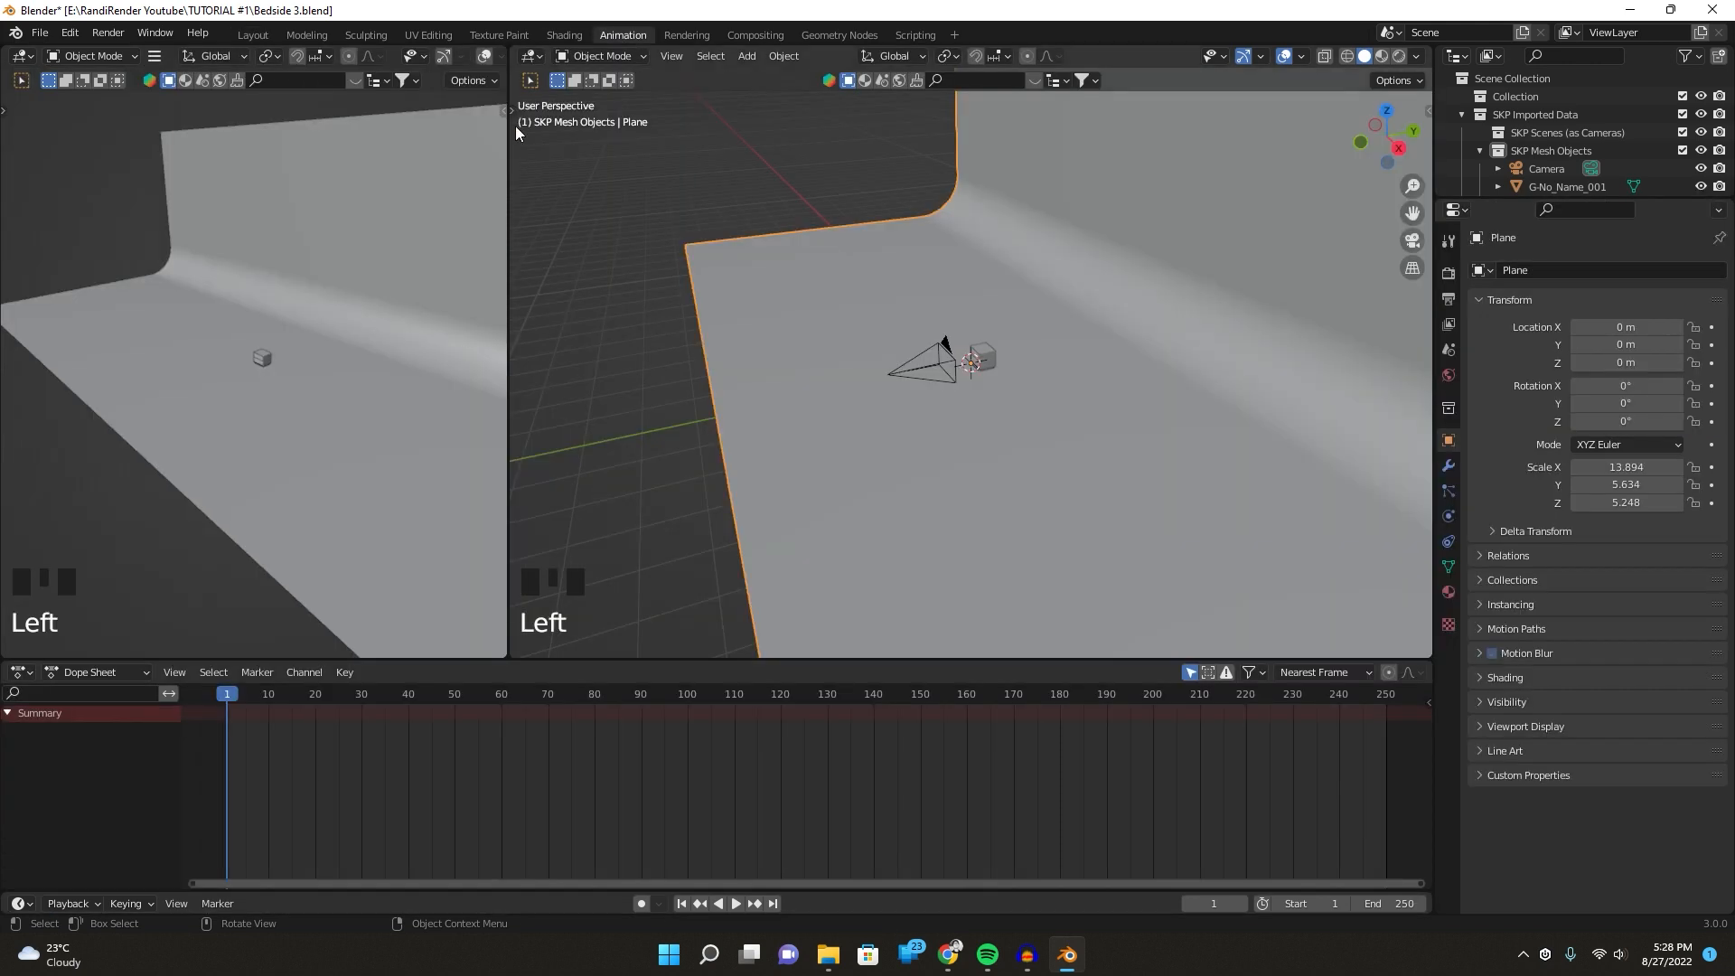
drag(510, 275, 732, 391)
drag(685, 658, 684, 504)
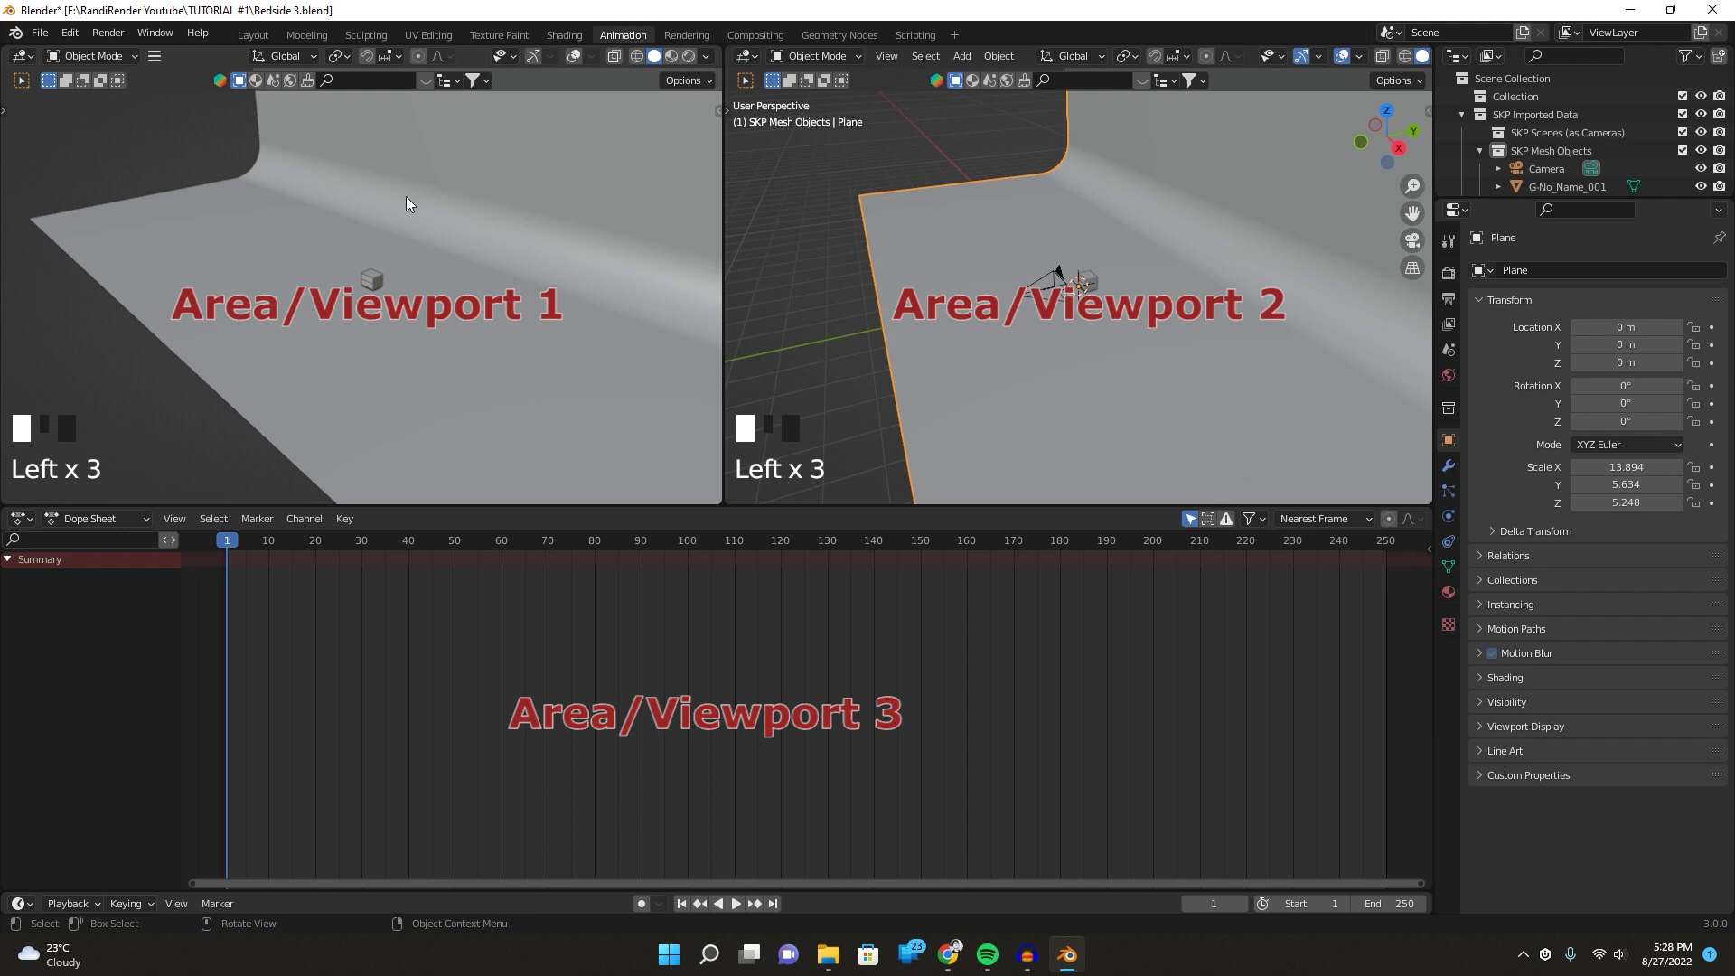
middle_drag(299, 236, 292, 153)
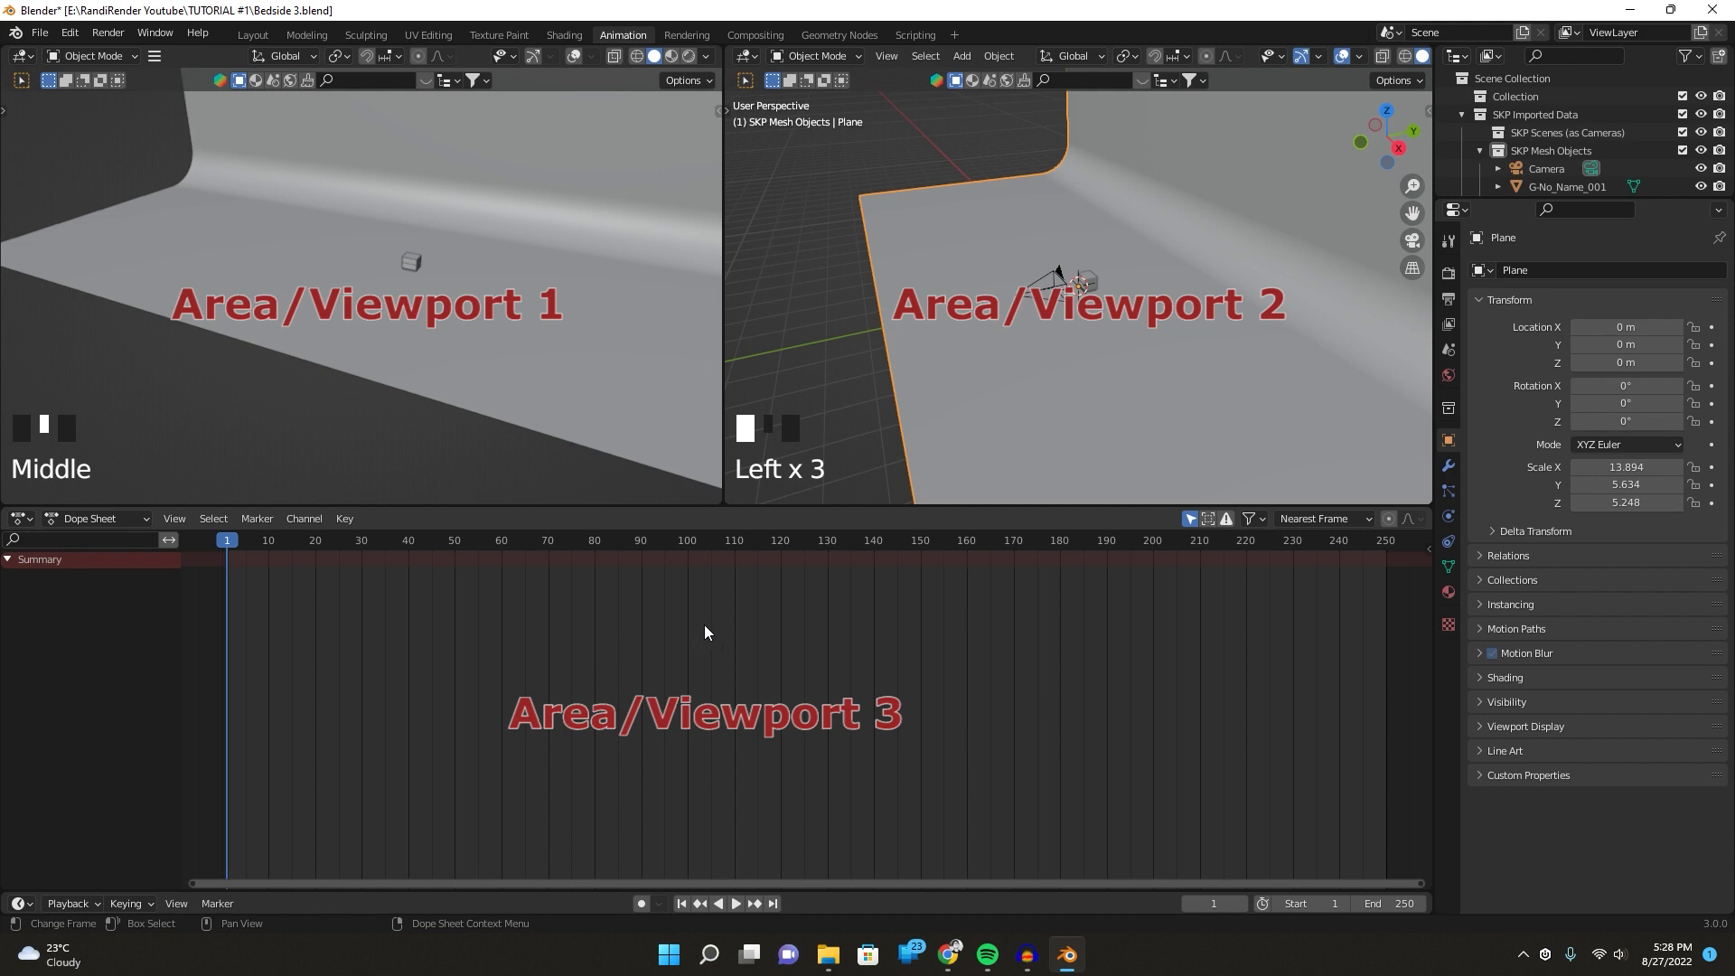
Show the scene through the camera in the first viewport and deselect the backdrop in the second viewport.
scroll(431, 273, down, 1)
click(470, 280)
shift+middle_drag(470, 280, 392, 304)
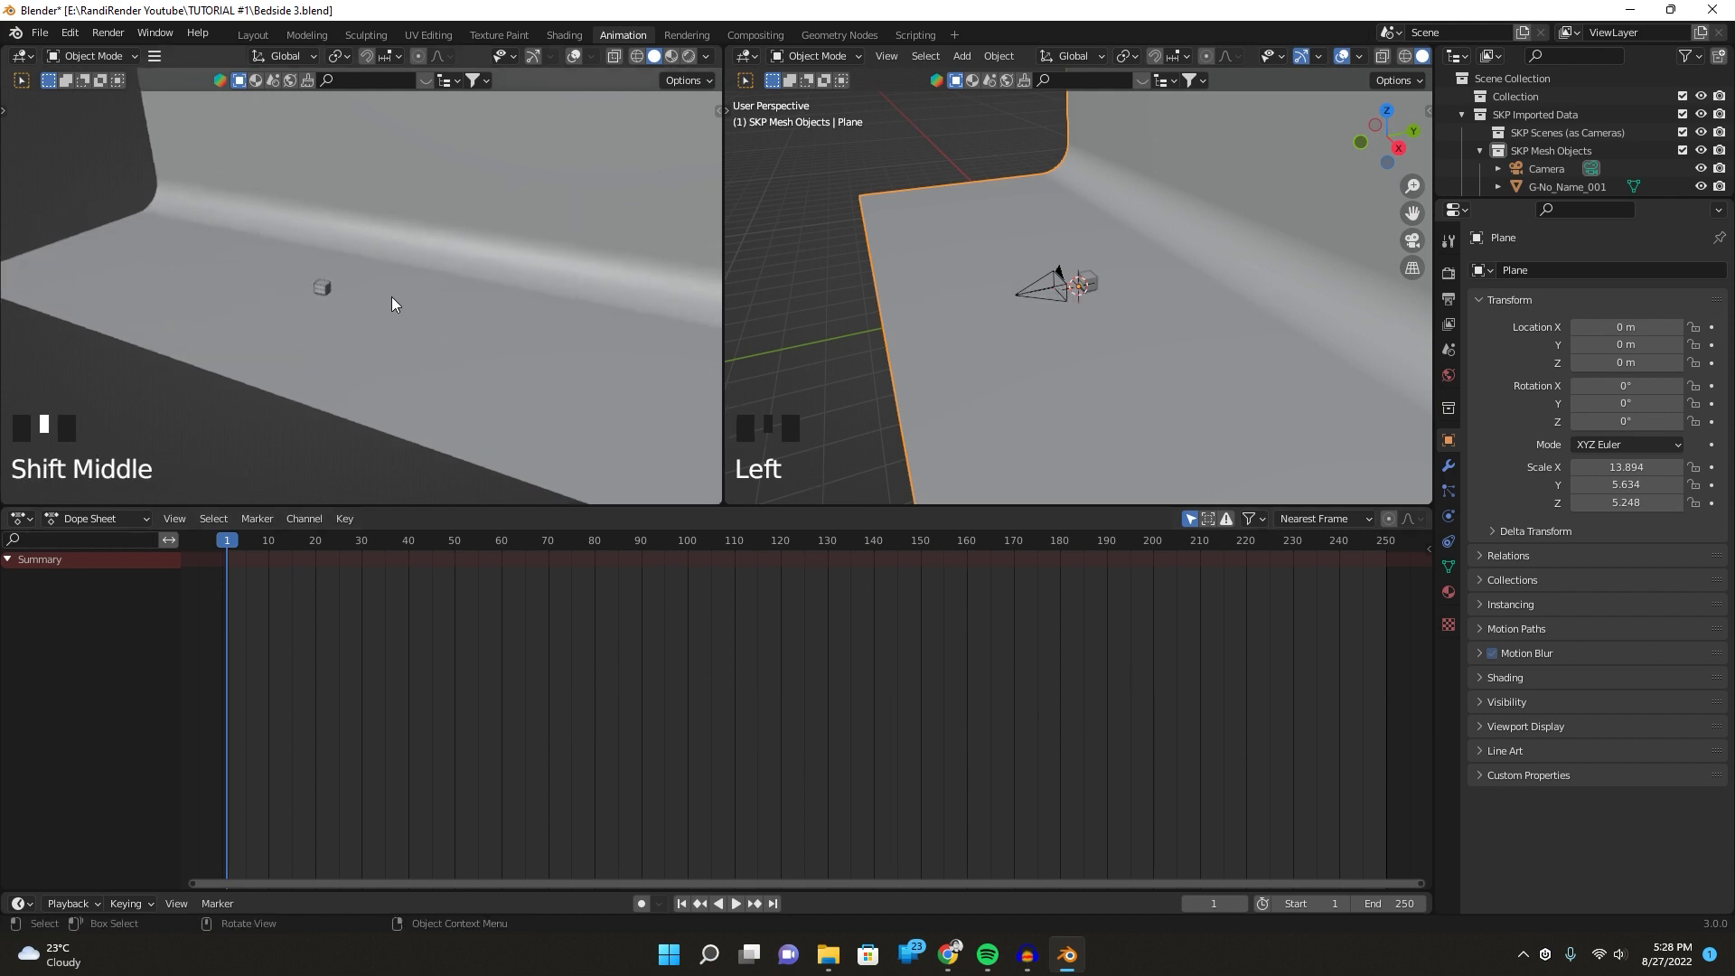
key(KP_0)
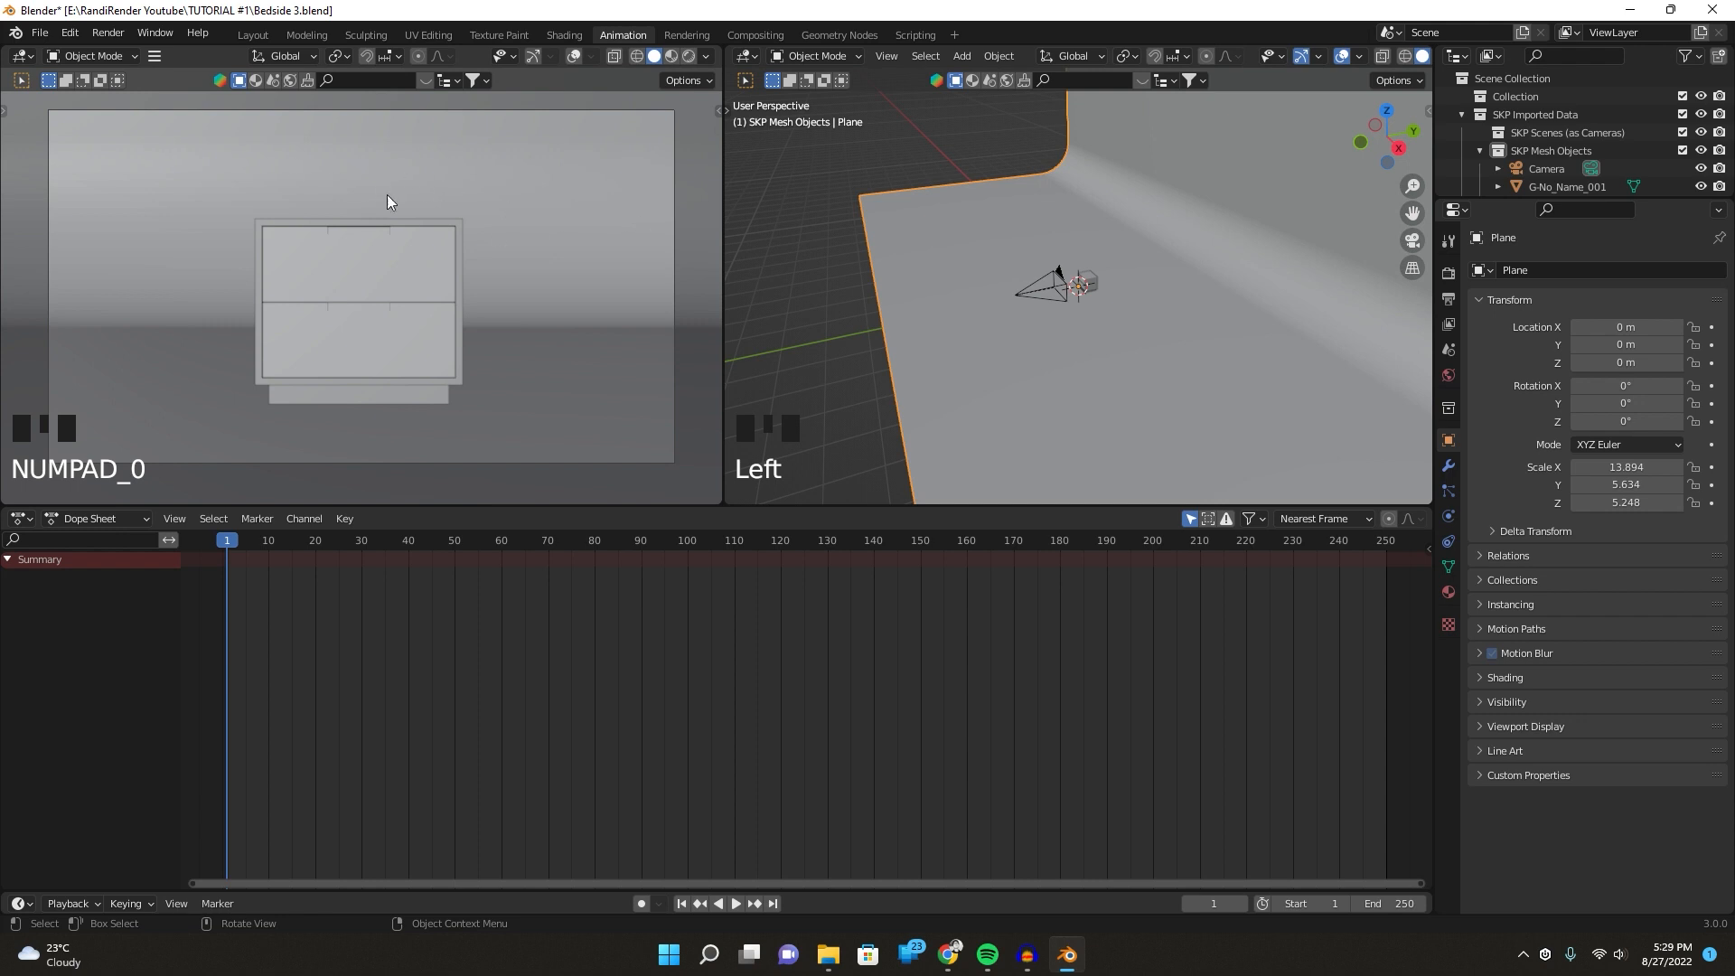
click(815, 207)
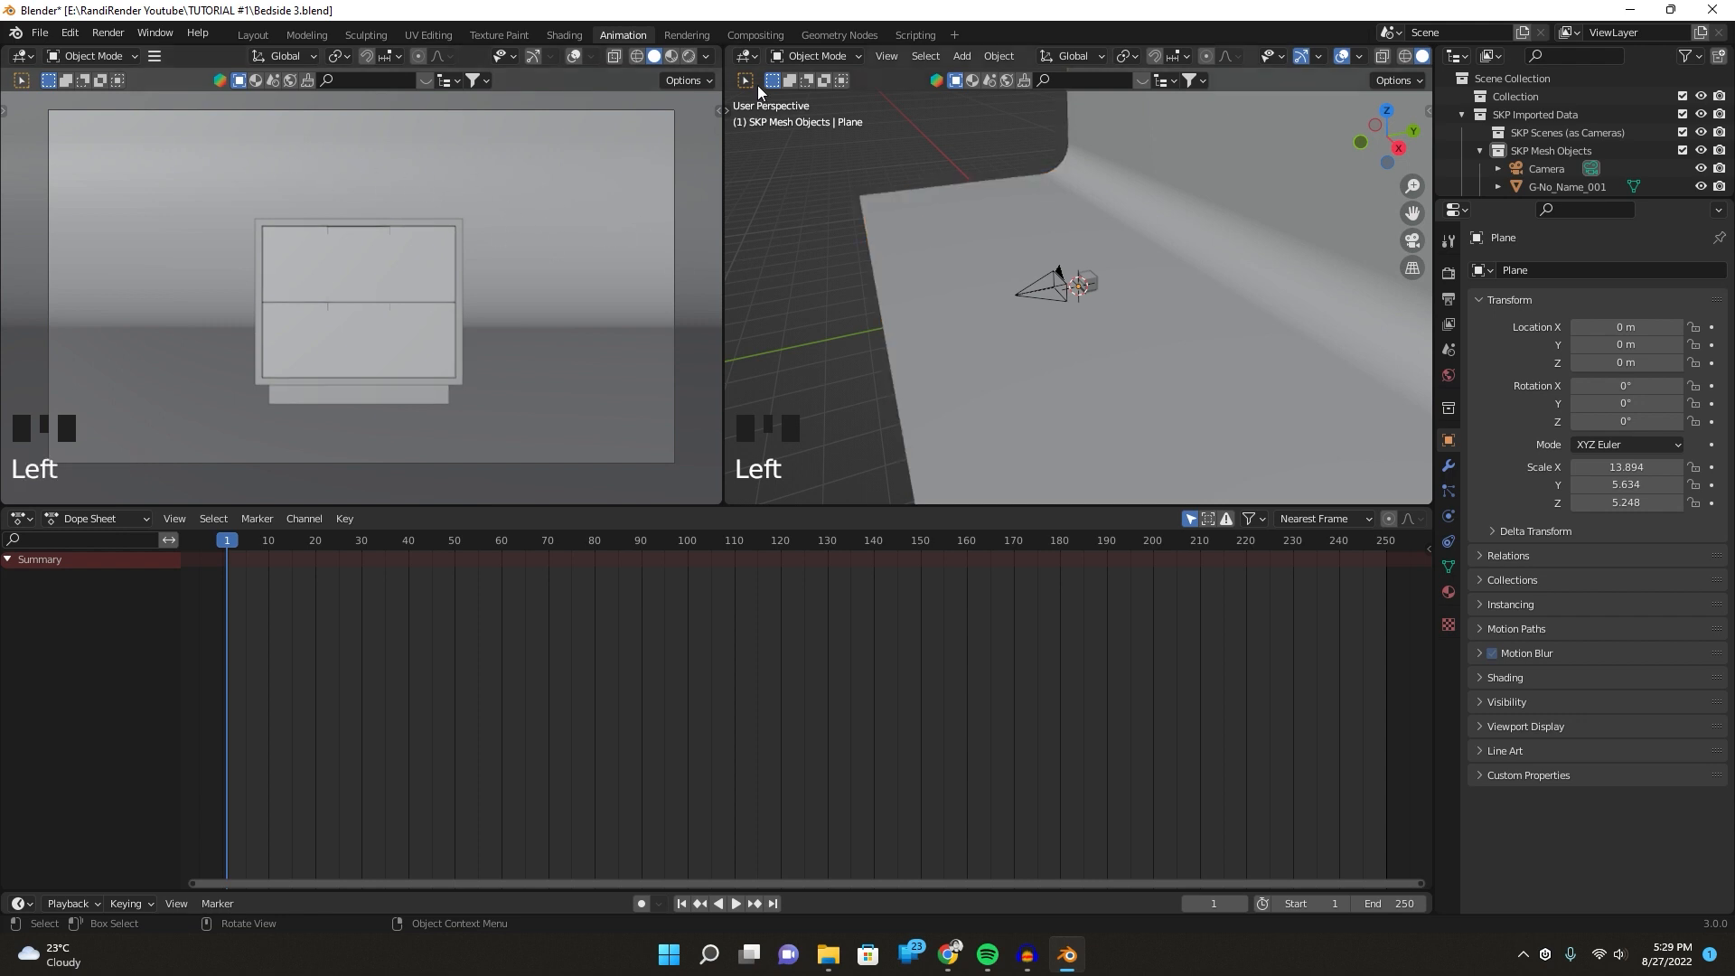
Change the second area to the UV Editor and widen the first viewport.
click(746, 56)
click(781, 148)
click(746, 56)
click(747, 58)
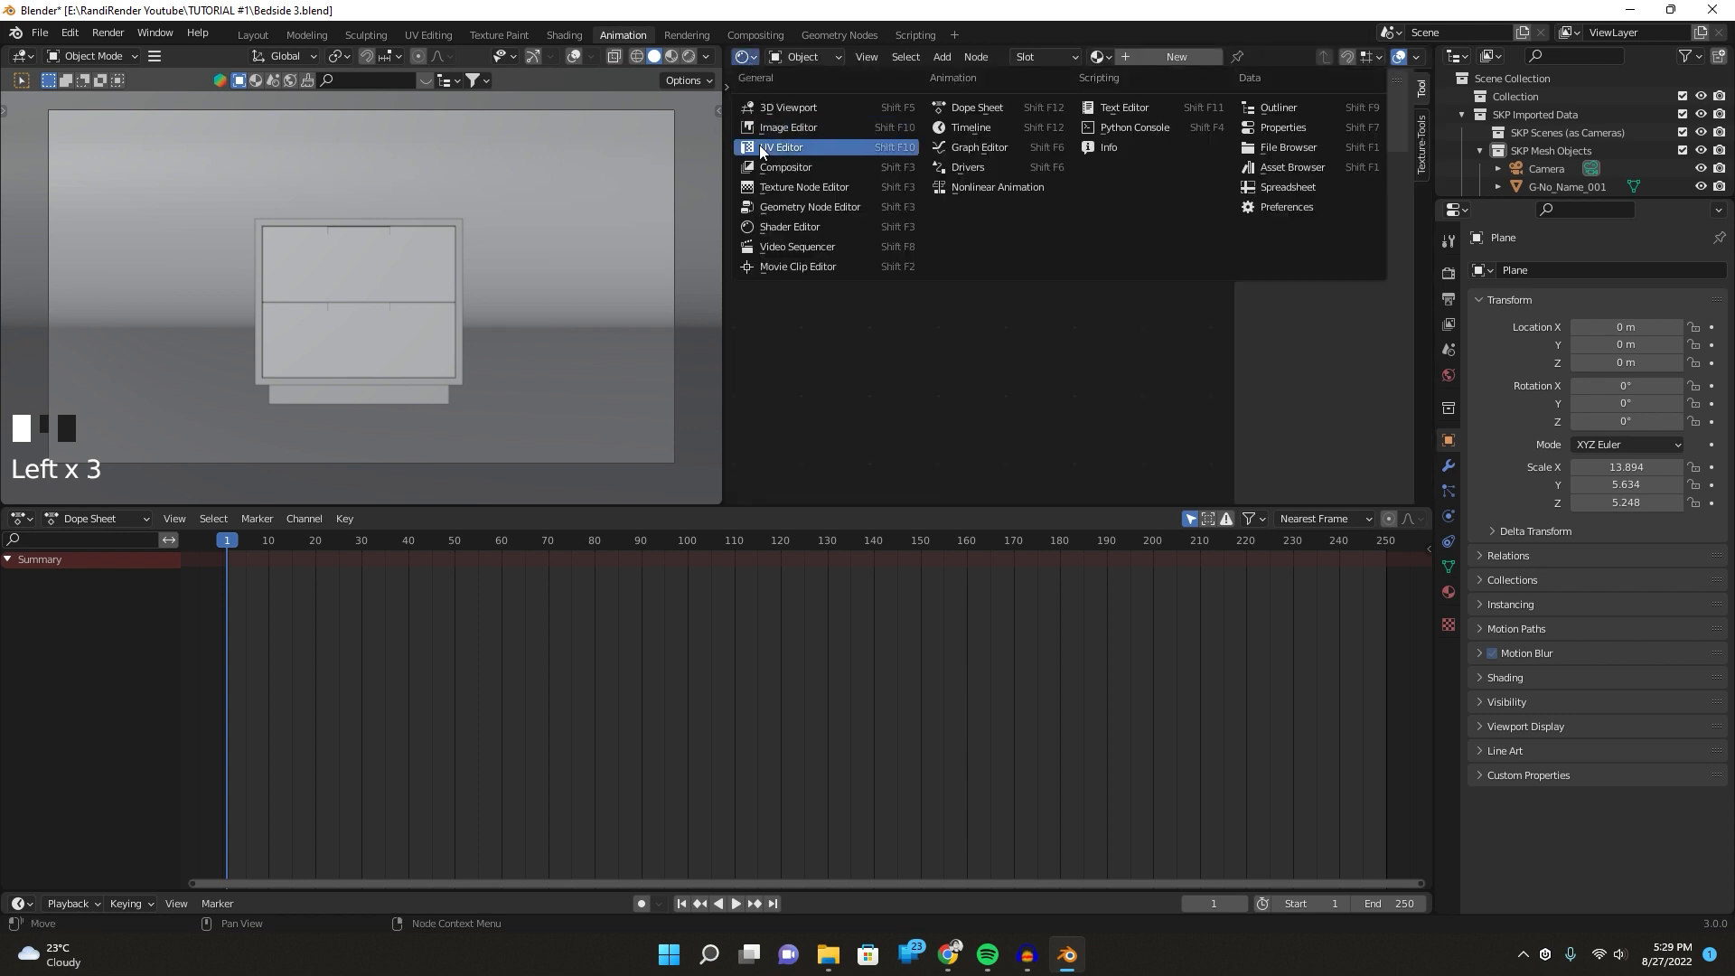
click(739, 150)
drag(723, 150, 894, 191)
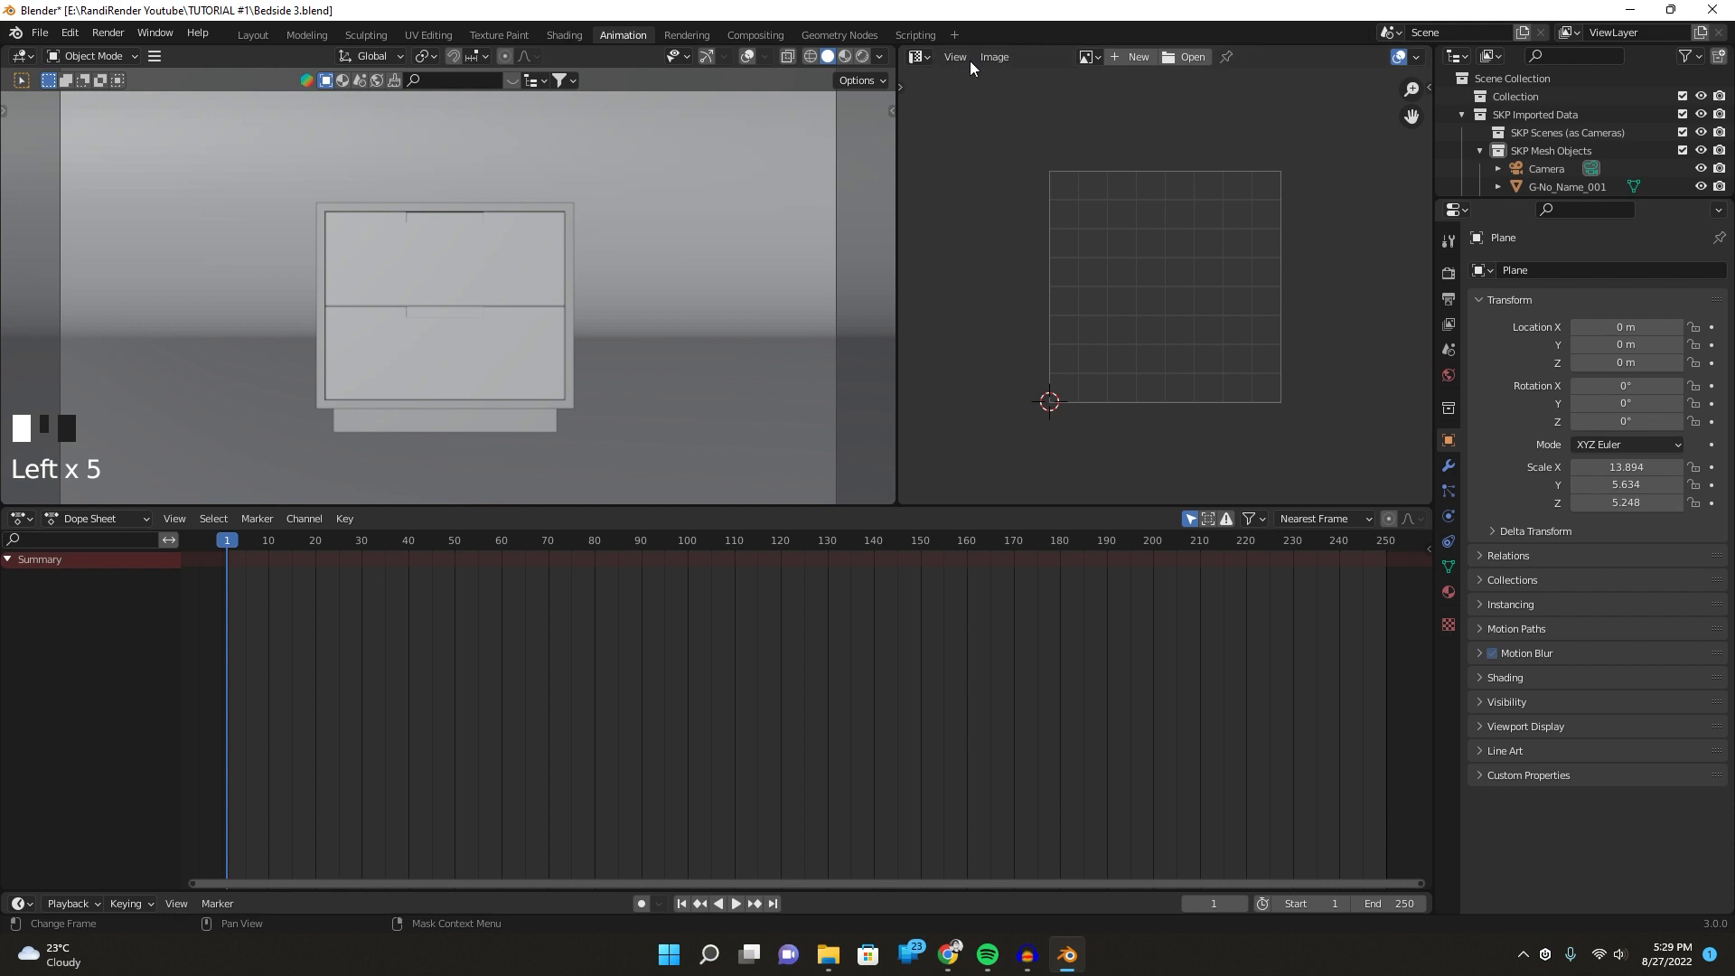
Change the Dope Sheet area to a 3D Viewport and set it to the front view.
drag(20, 518, 44, 564)
click(770, 752)
key(KP_0)
click(936, 736)
key(KP_1)
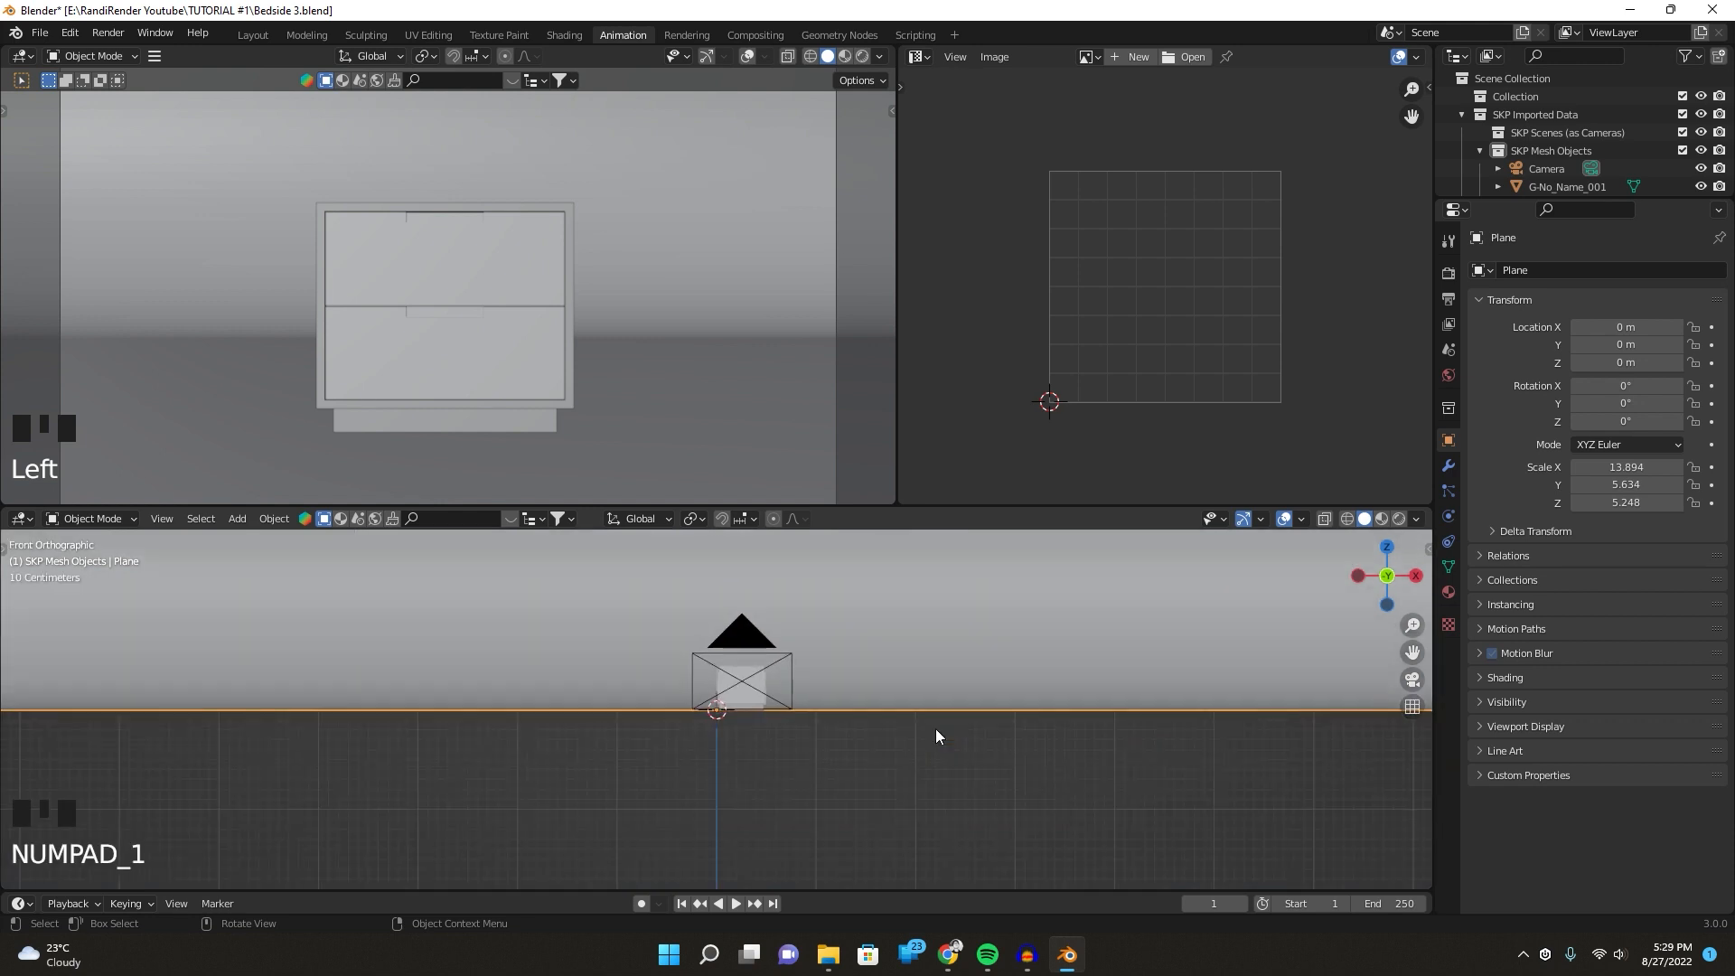
Switch the camera viewport to Rendered shading.
click(863, 58)
scroll(555, 329, down, 4)
scroll(524, 323, up, 2)
scroll(510, 321, down, 1)
shift+middle_drag(510, 320, 494, 312)
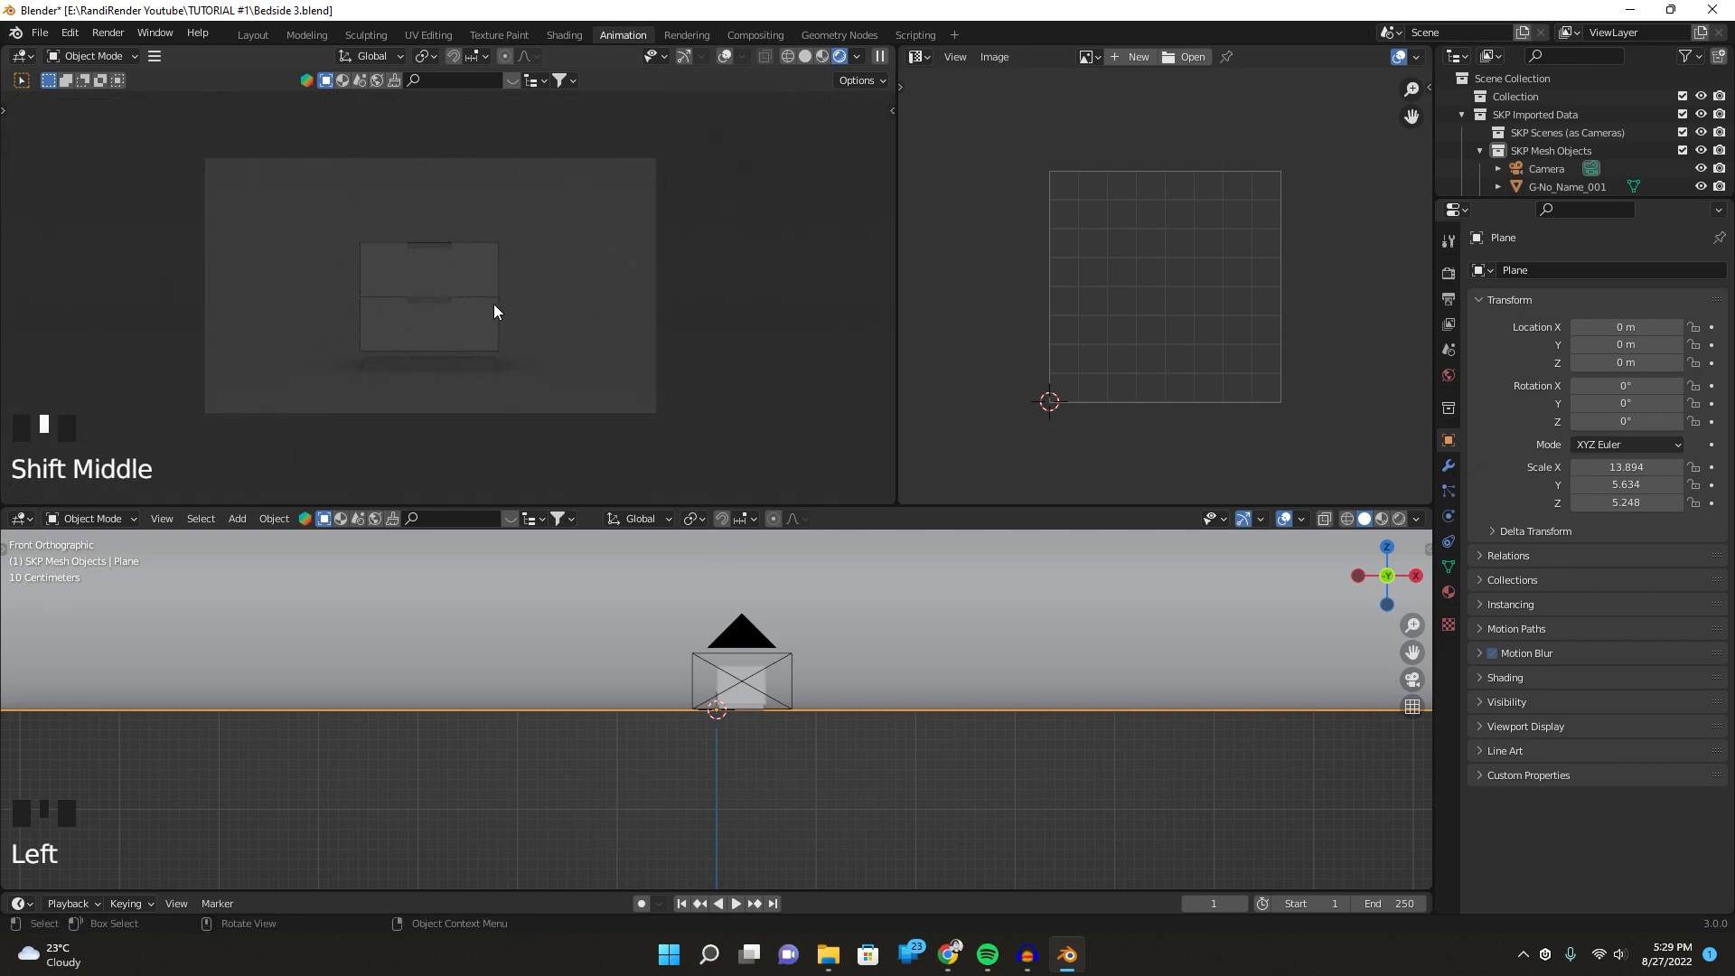
shift+middle_drag(500, 285, 589, 298)
scroll(595, 291, up, 2)
scroll(595, 291, down, 2)
Add an area light at the scene origin from the top view and scale it up to about 7.85.
click(807, 782)
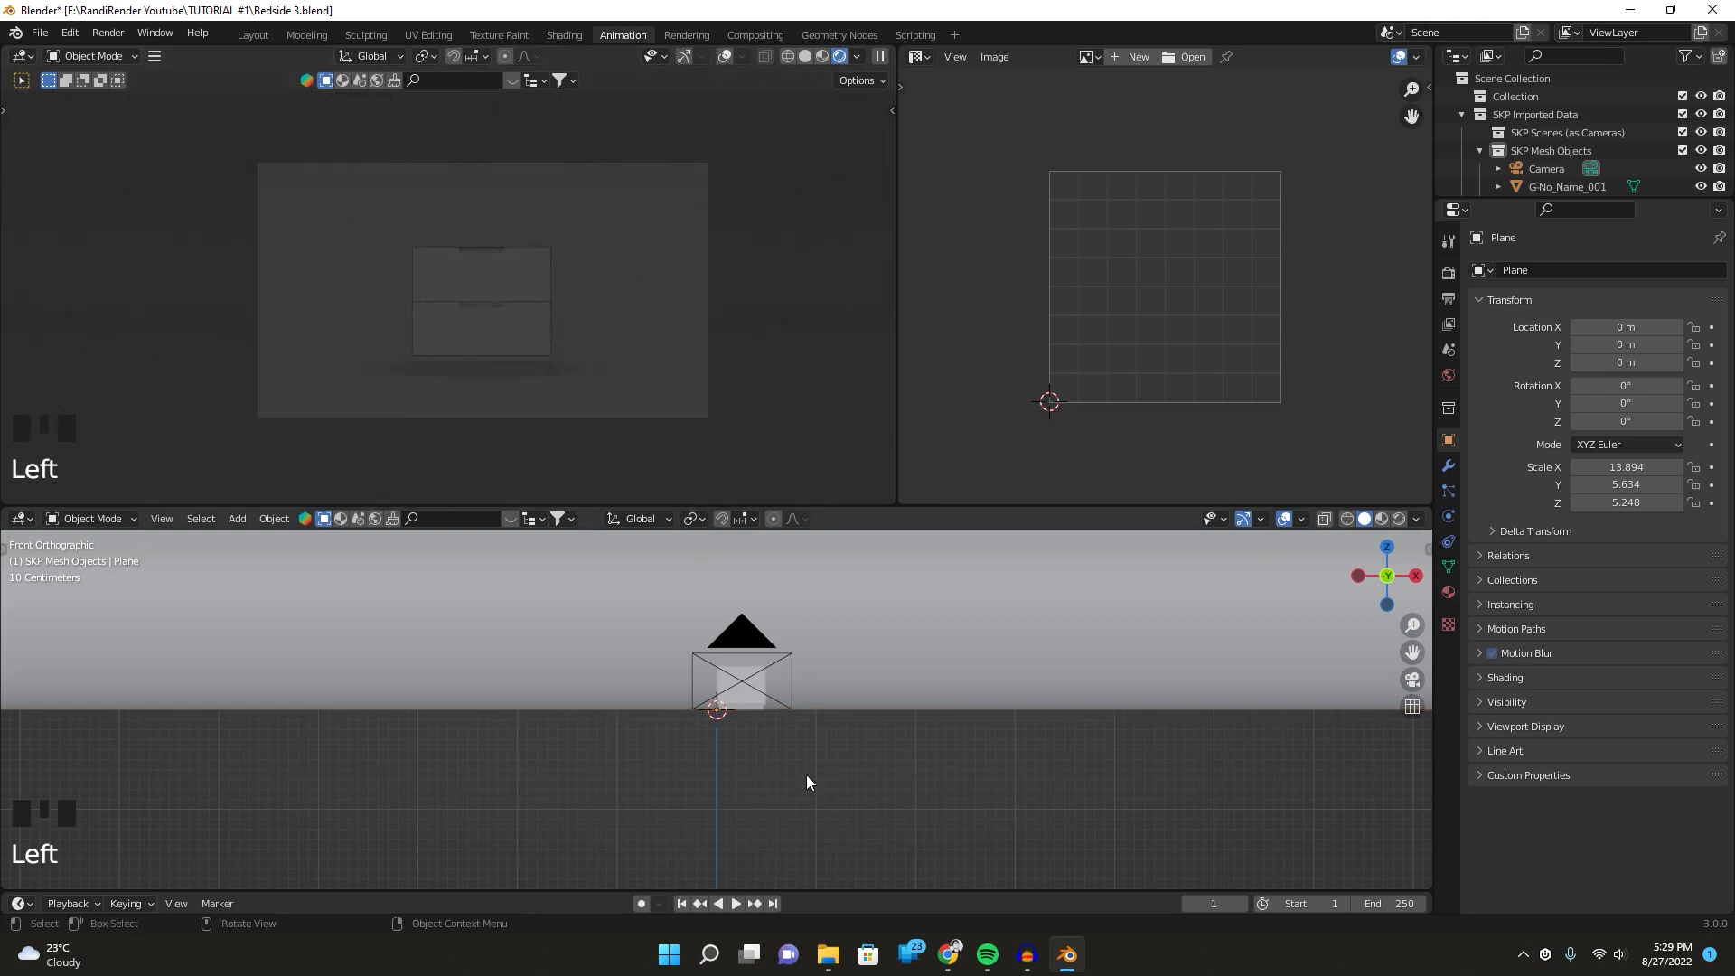
middle_drag(820, 674, 804, 644)
scroll(771, 686, down, 2)
key(KP_7)
scroll(779, 697, down, 3)
key(shift+a)
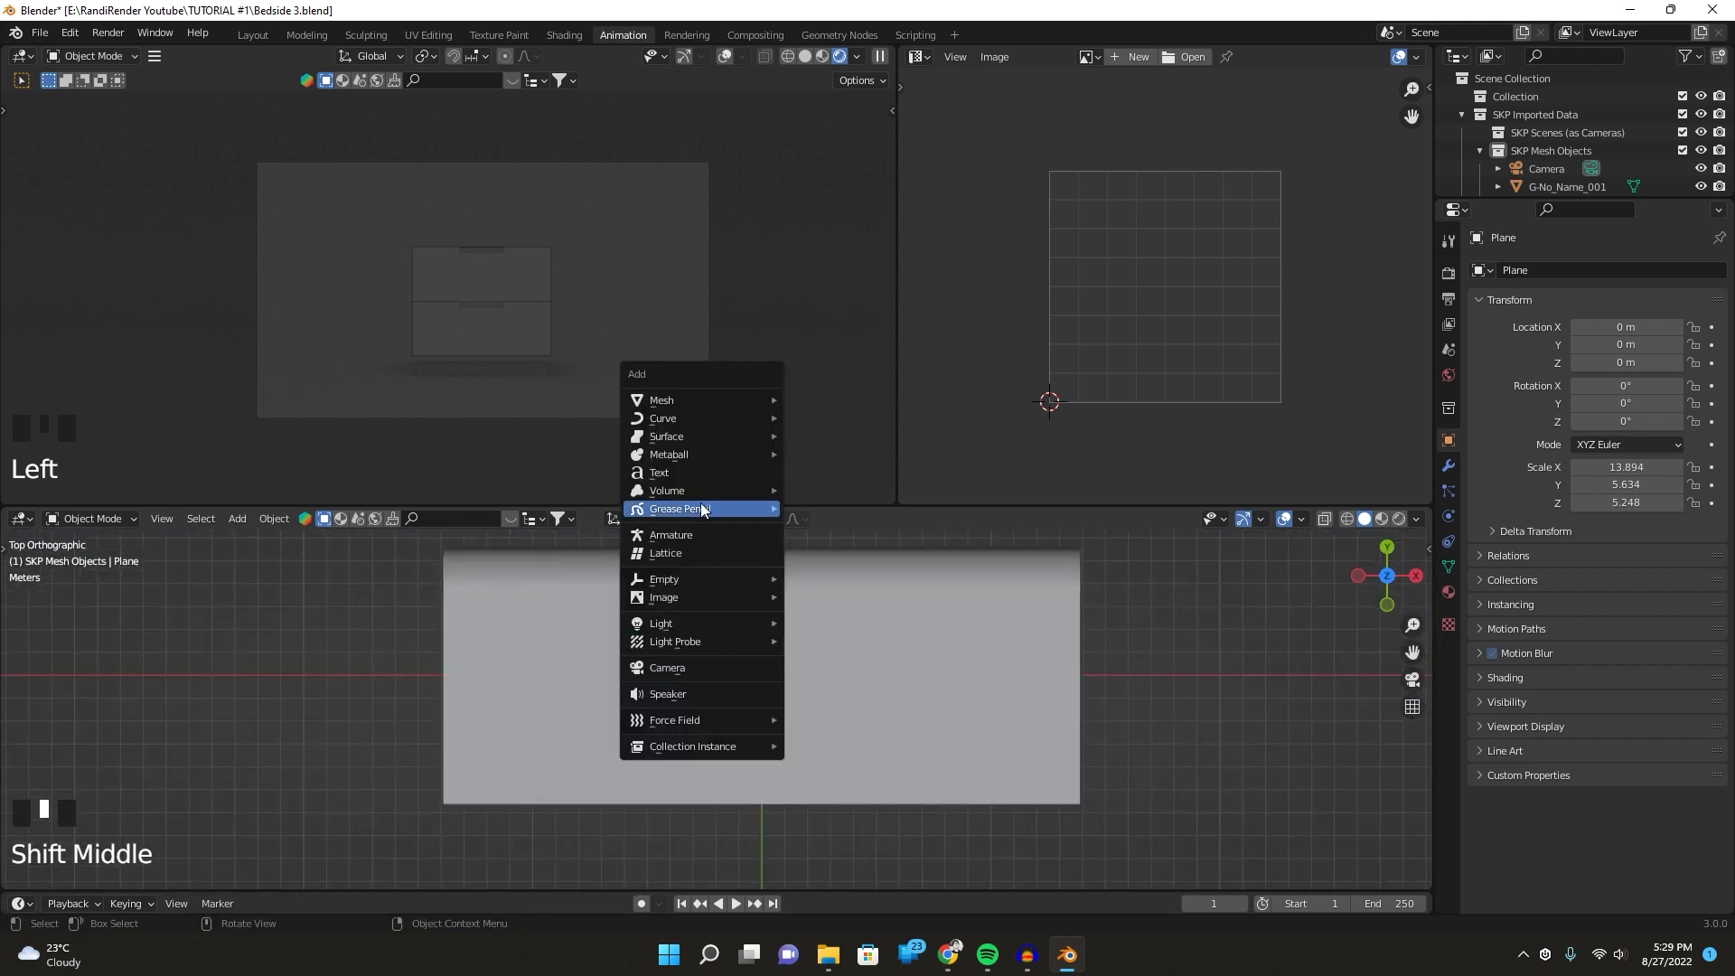
mouse_move(679, 579)
mouse_move(707, 622)
click(795, 682)
key(s)
click(960, 730)
Stretch the area light along X to a scale of about 27.5 and raise it to about Z 6.83 m.
key(s)
key(x)
click(1426, 788)
middle_drag(858, 768, 788, 624)
key(g)
key(z)
click(802, 639)
scroll(803, 638, up, 4)
click(792, 625)
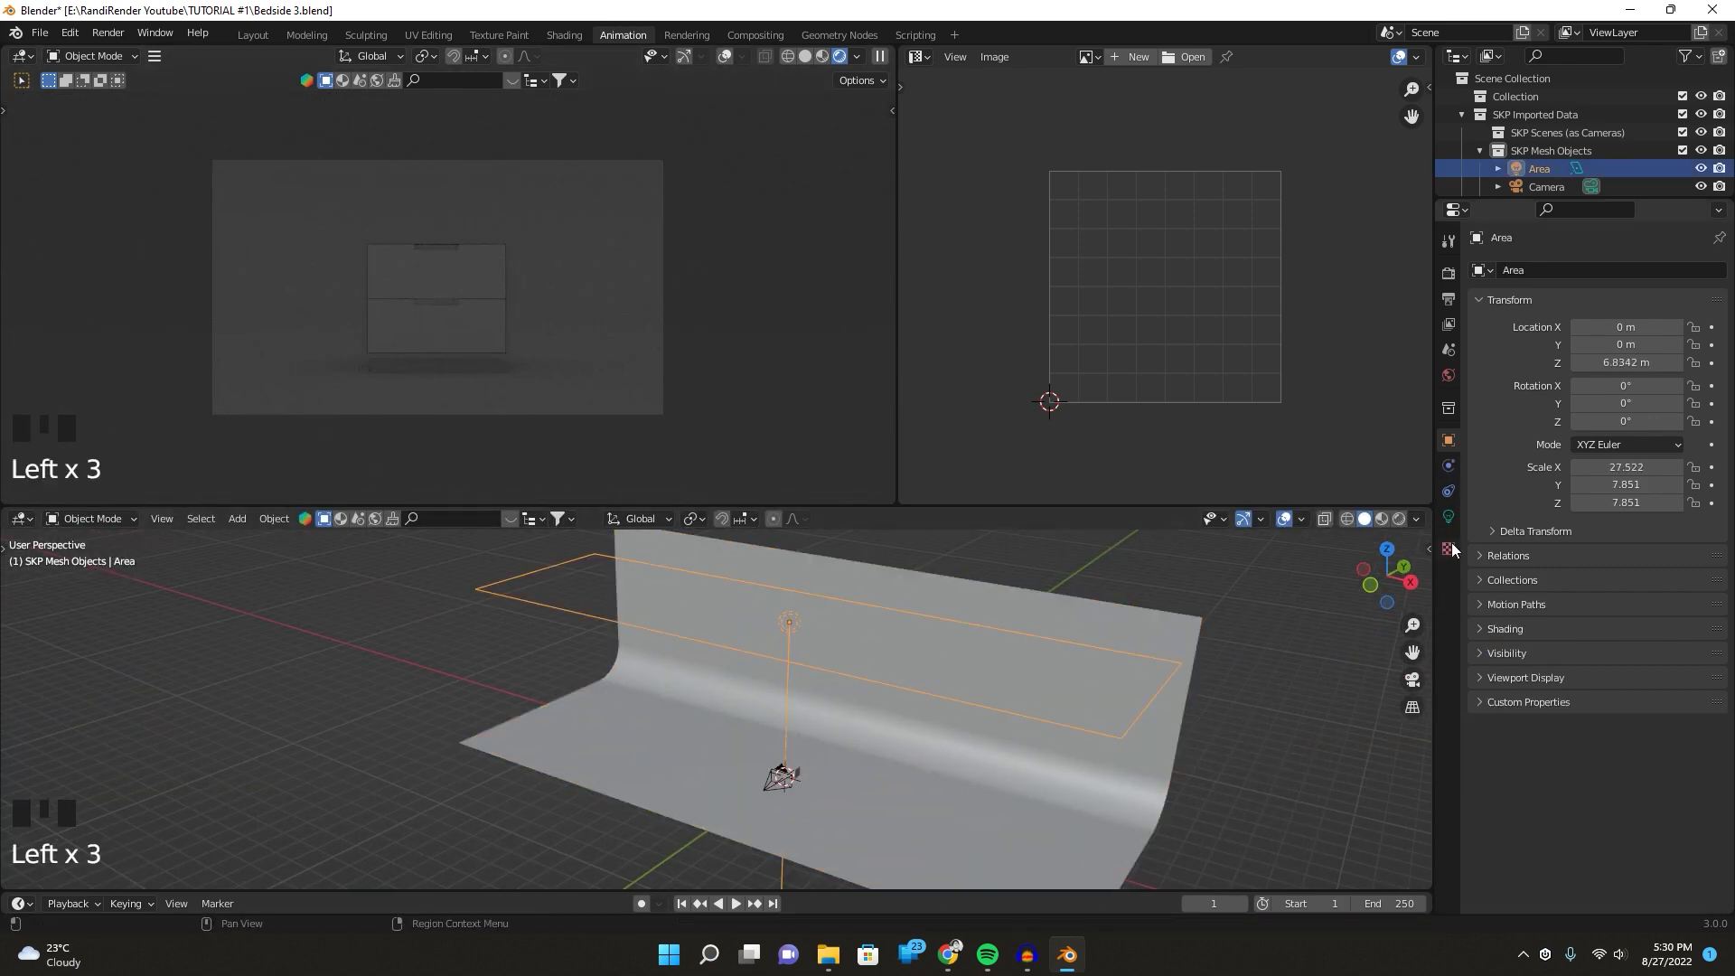
Try 500, 700 and 1200 W as the overhead area light's power, and settle on 700 W.
click(1448, 516)
click(1654, 394)
text(500)
key(Return)
click(1628, 394)
key(BackSpace)
text(700)
key(Return)
click(1628, 394)
text(1200)
key(Return)
click(1631, 394)
text(700)
key(Return)
Add a second area light, enlarge it, rotate it 90° about X, and move it along Y in front of the cabinet.
shift+middle_drag(804, 764, 801, 720)
key(shift+a)
click(878, 773)
key(s)
click(982, 800)
scroll(992, 806, up, 2)
text(rx90)
key(Return)
key(g)
key(y)
click(759, 786)
middle_drag(813, 794, 795, 669)
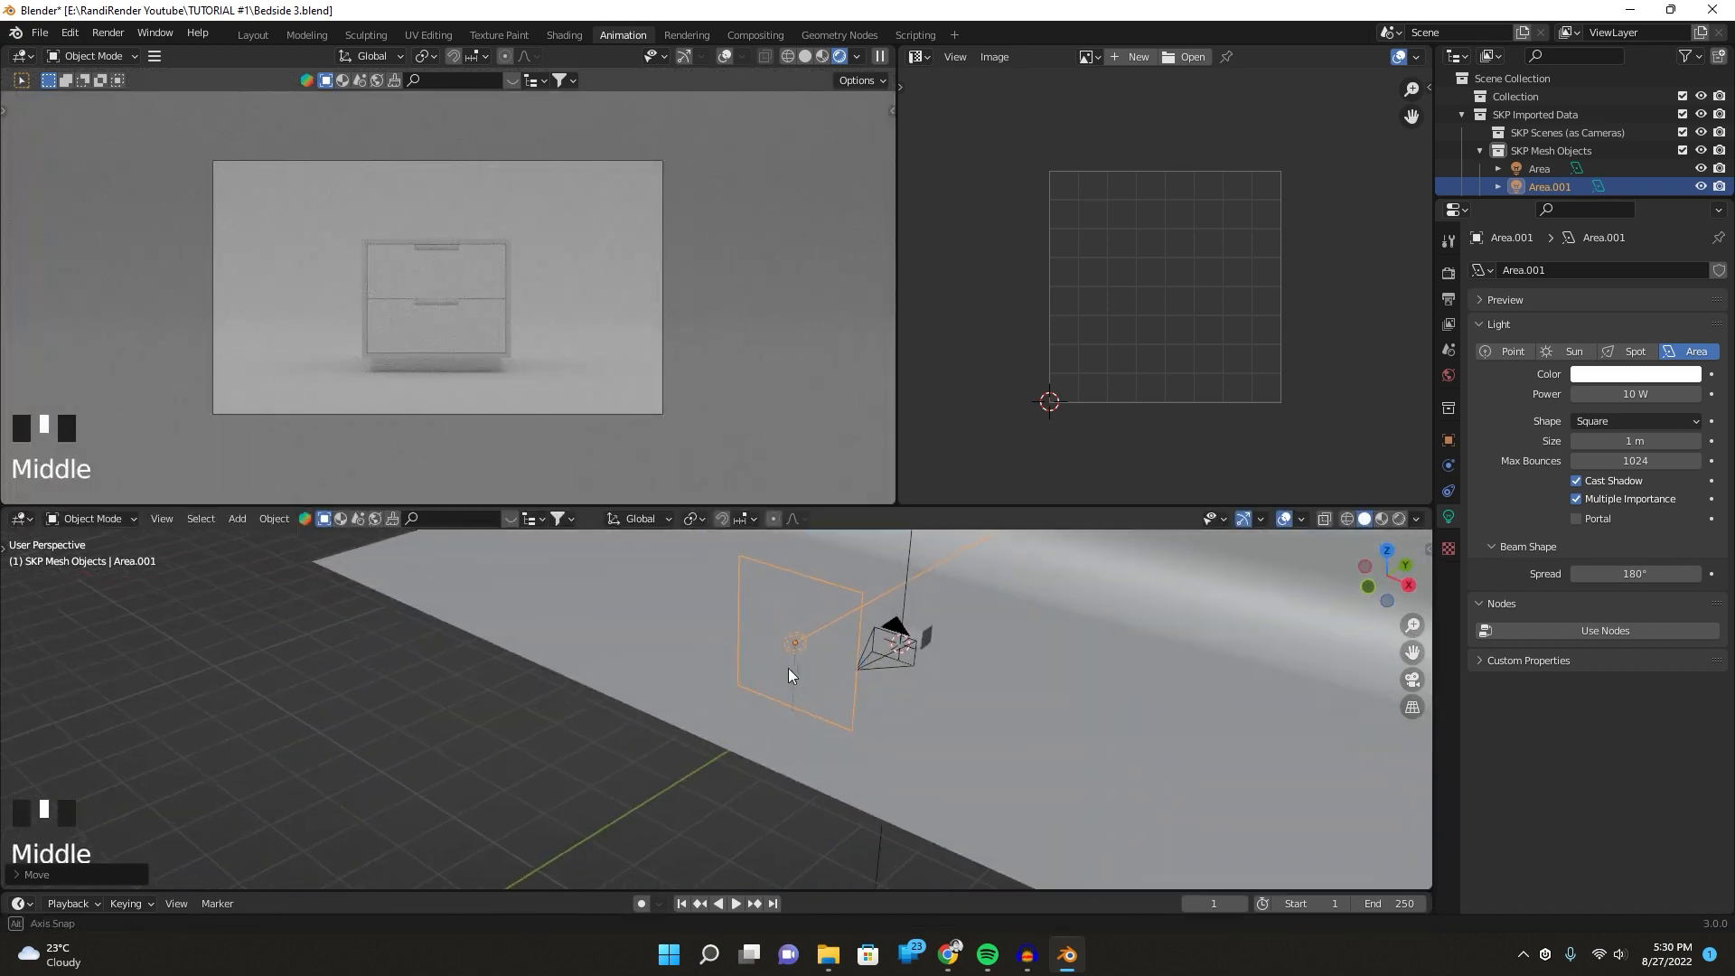
Try 2500 W as the front area light's power, and settle on 500 W.
click(1633, 394)
text(2500)
key(Return)
click(1635, 395)
text(500)
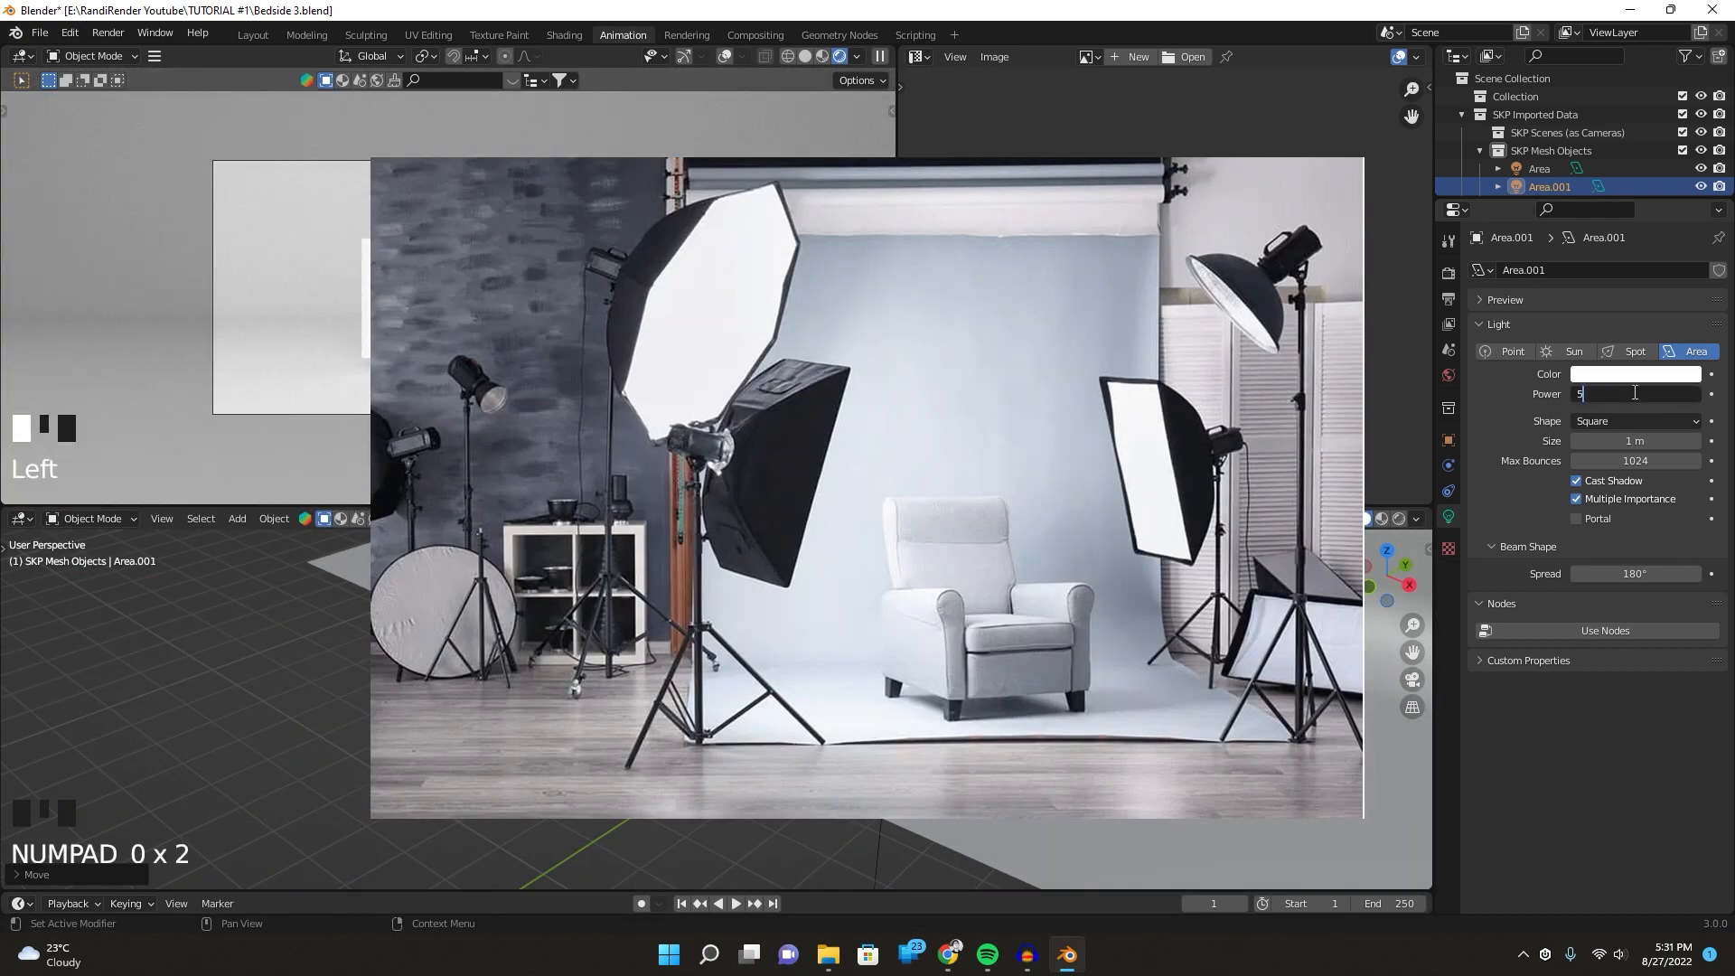
key(Return)
Enlarge the front area light further and move it along Y to sit just behind the camera.
middle_drag(1138, 813, 1170, 799)
key(s)
click(1156, 557)
middle_drag(1156, 558, 987, 689)
key(KP_7)
key(g)
key(y)
click(1011, 649)
key(KP_0)
scroll(531, 312, up, 3)
scroll(531, 313, down, 2)
Set the color management view transform to Standard and the look to Medium Low Contrast.
click(1452, 273)
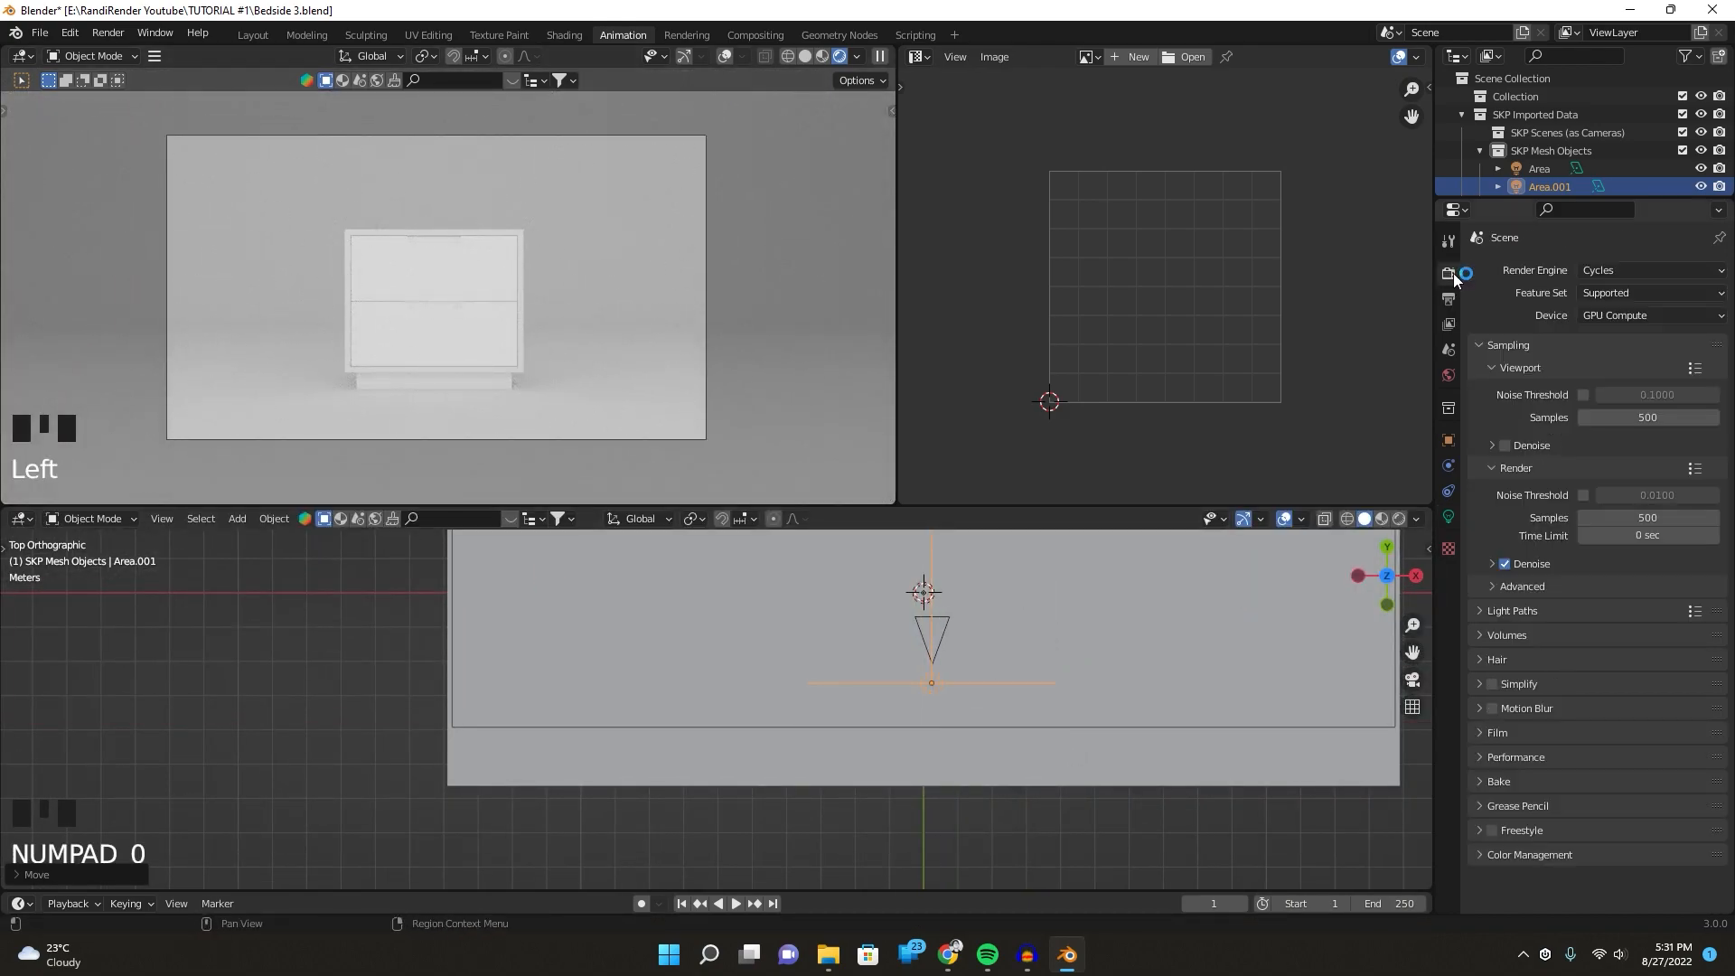
click(1529, 854)
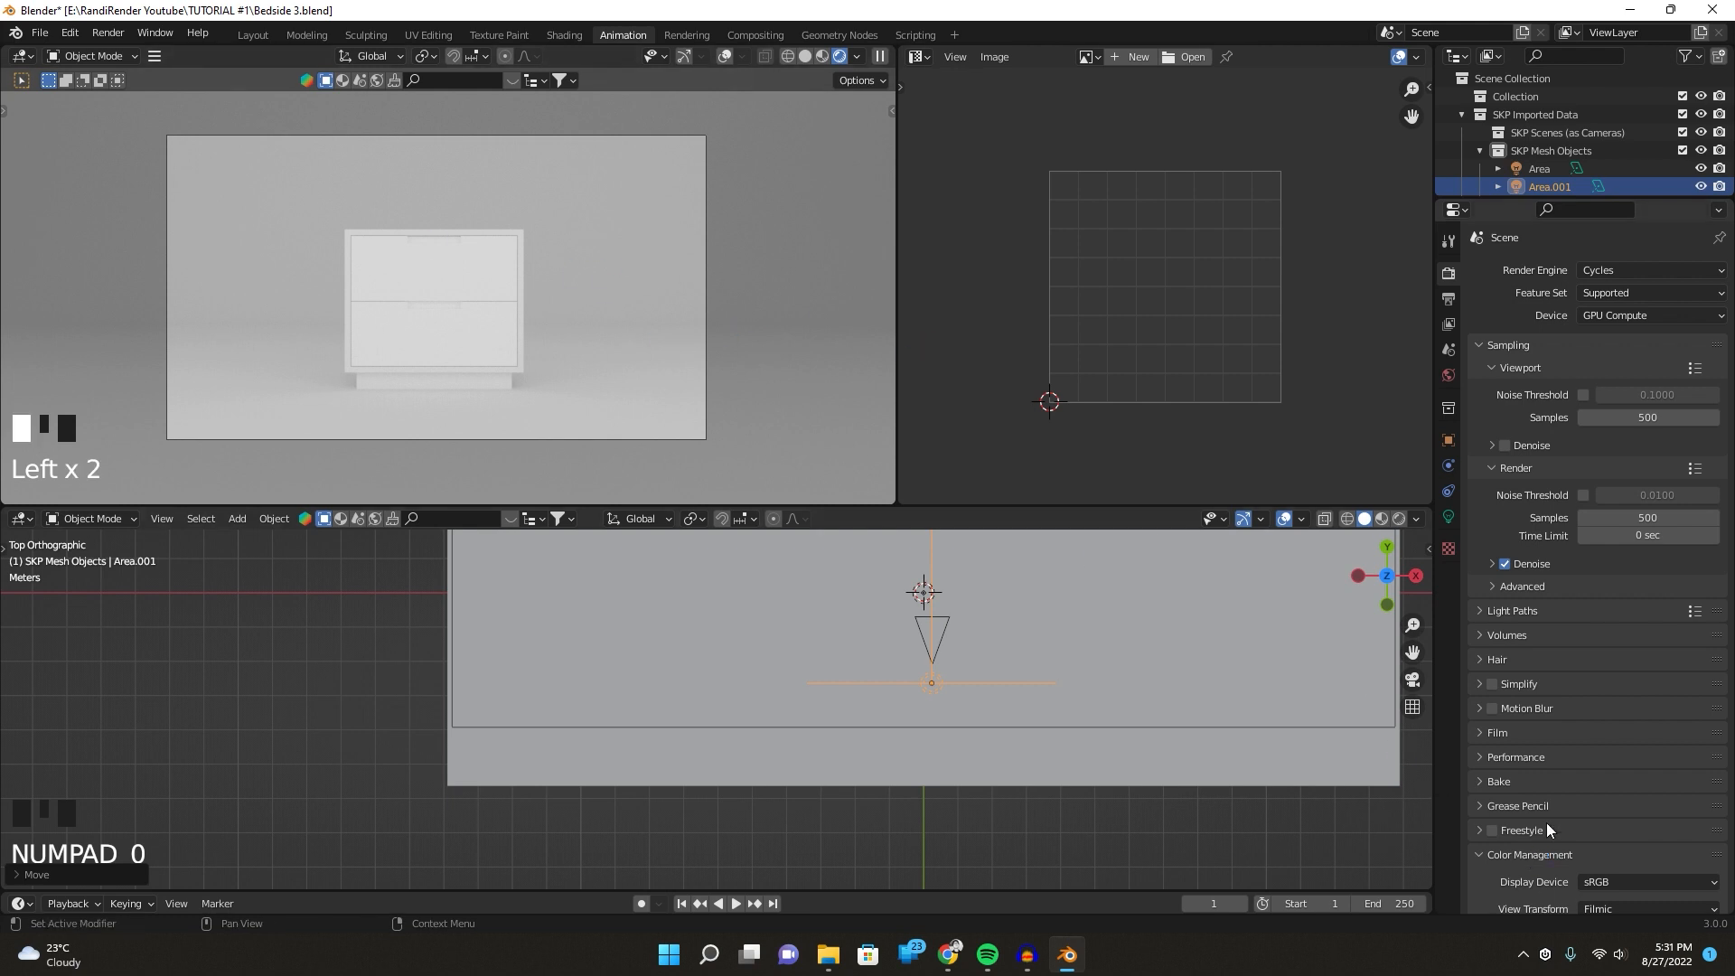
scroll(1587, 809, down, 3)
click(1616, 759)
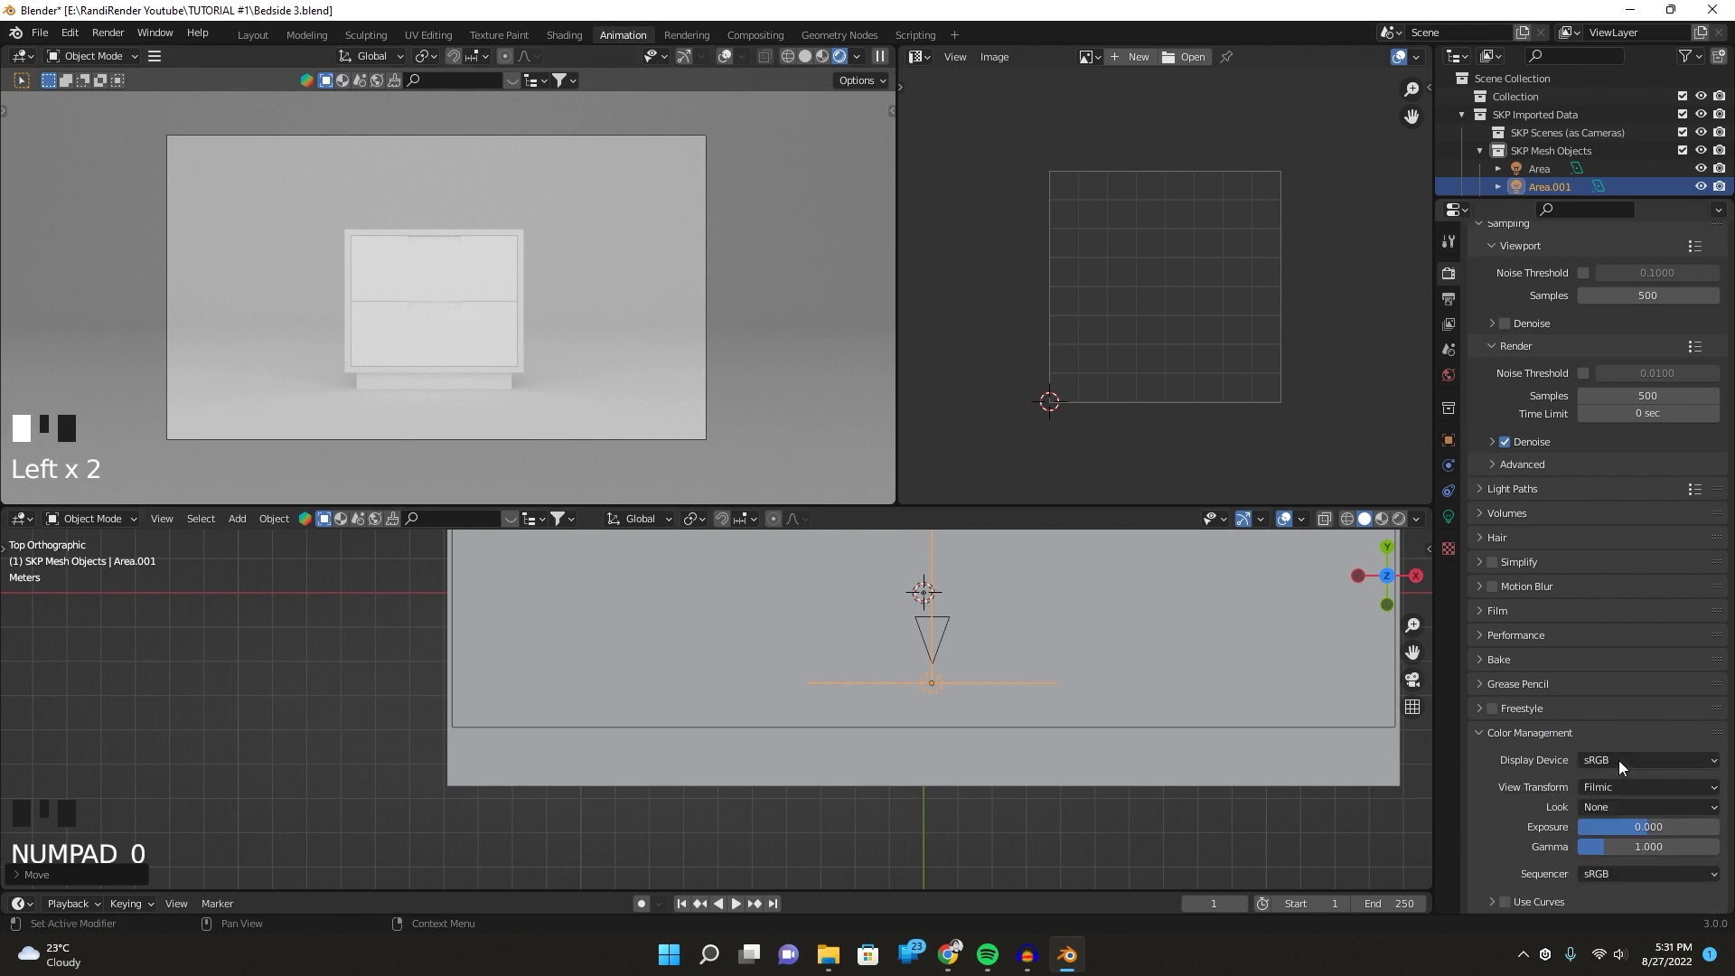
click(1620, 785)
click(1618, 807)
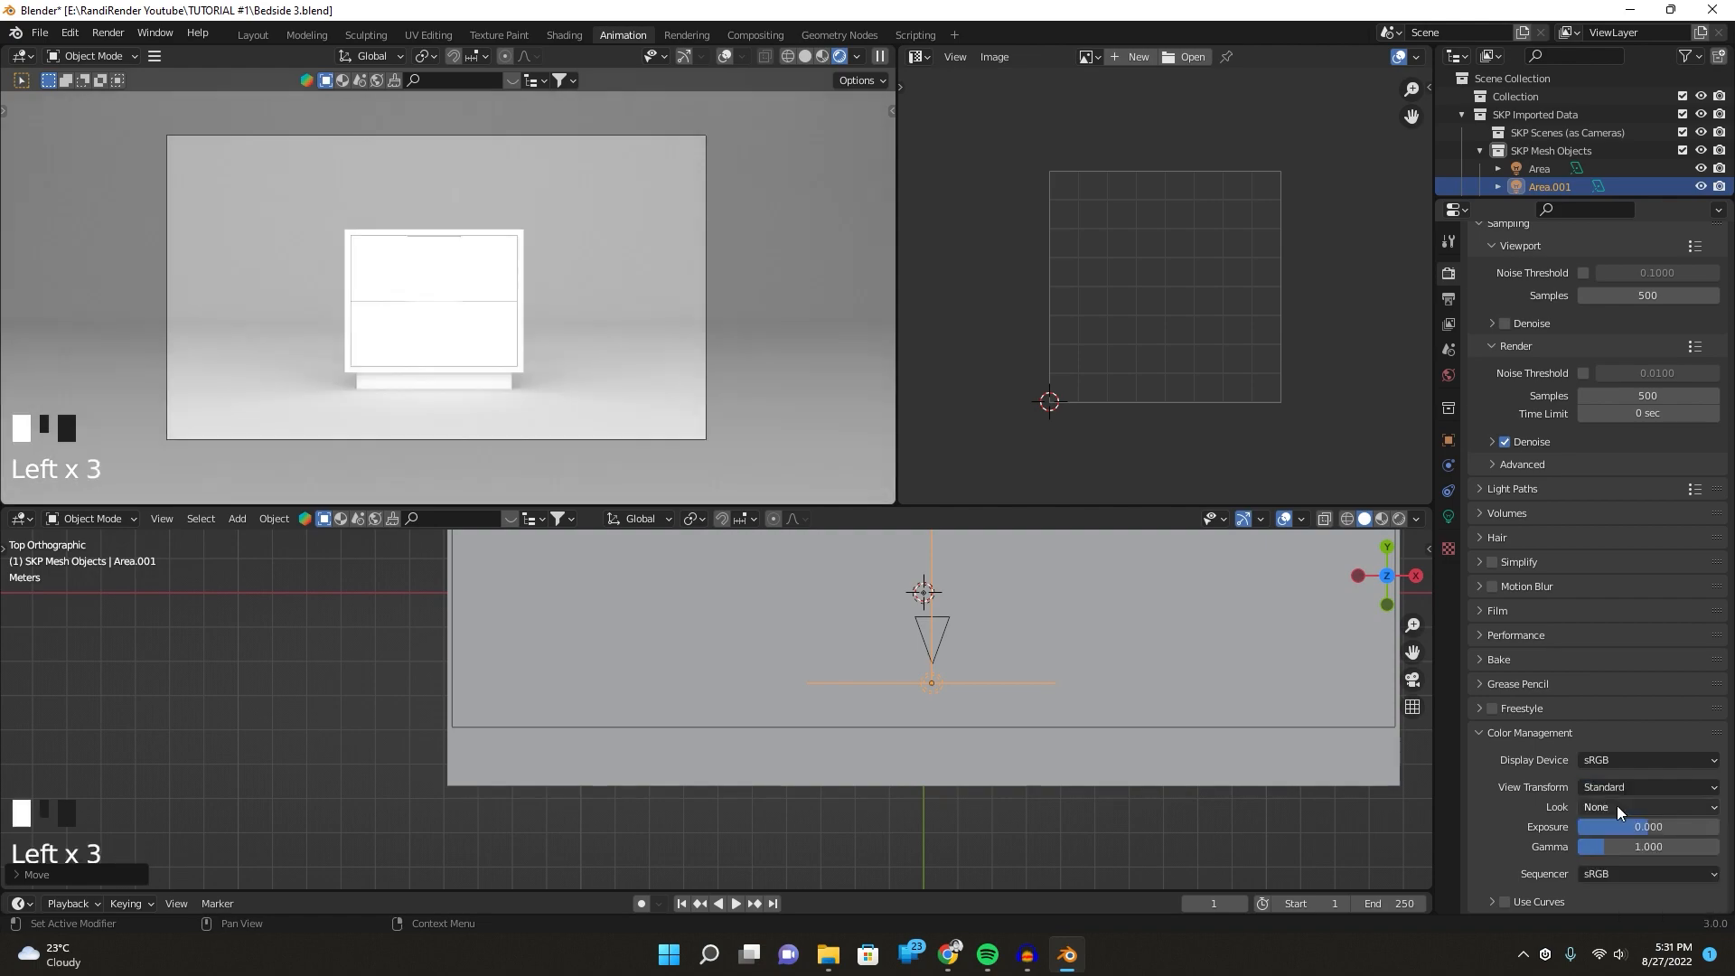
click(1613, 807)
click(1645, 687)
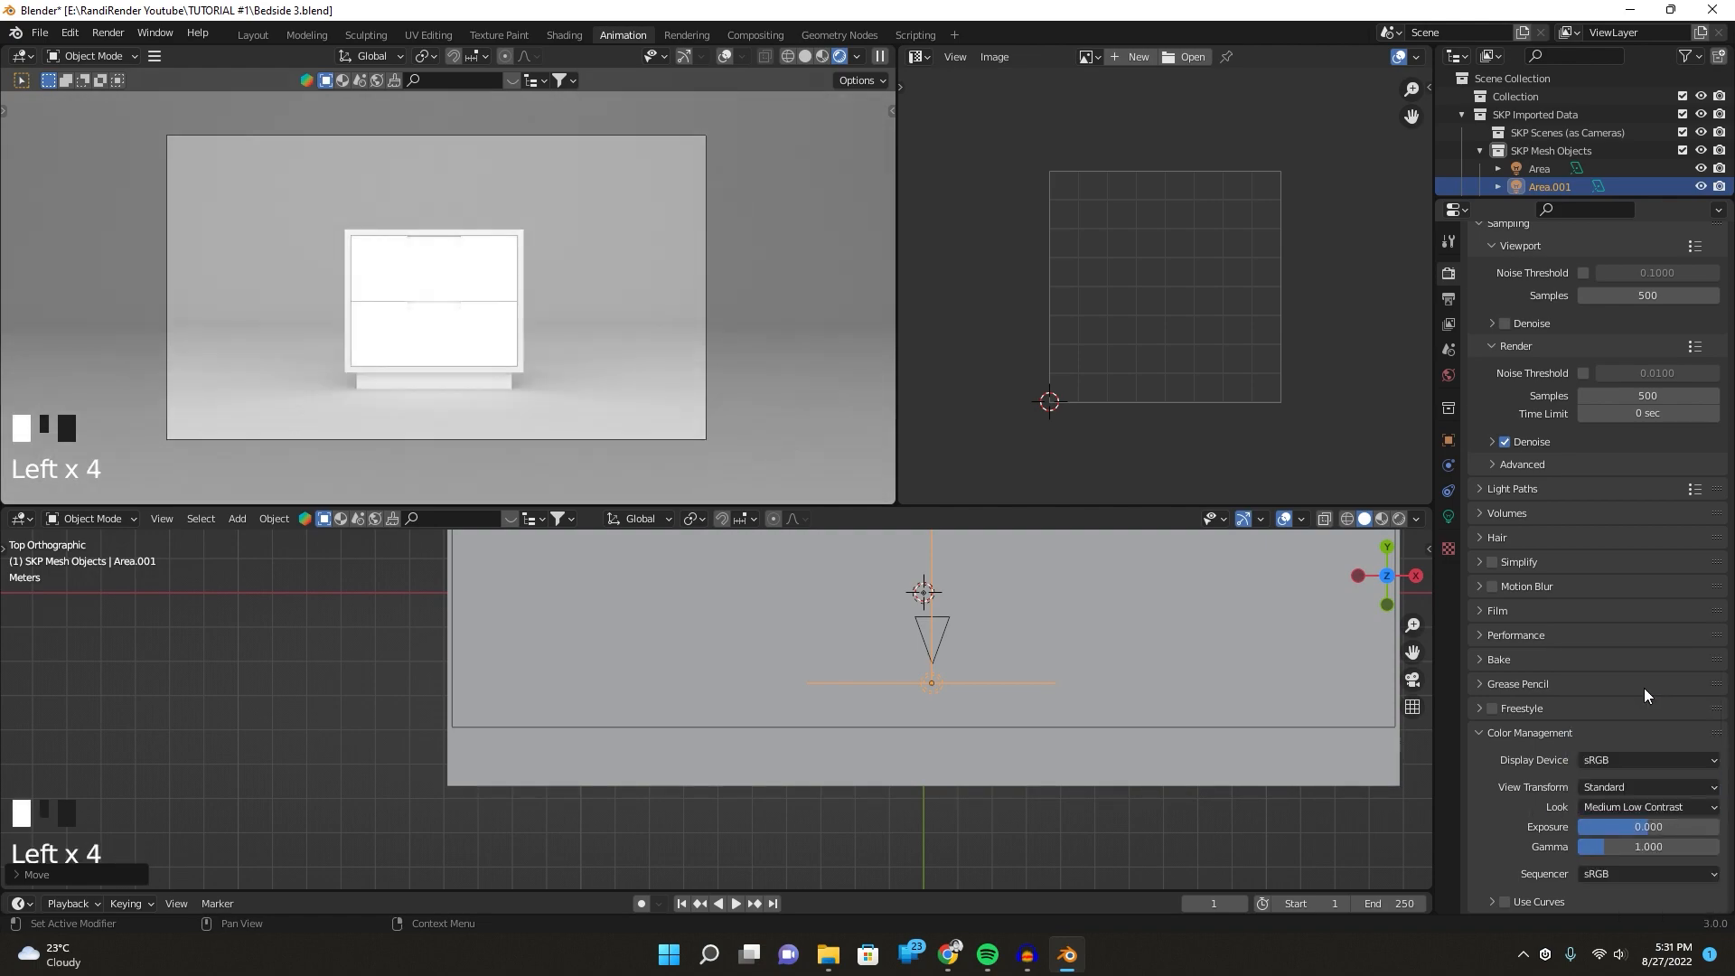
scroll(367, 286, up, 3)
scroll(368, 285, down, 4)
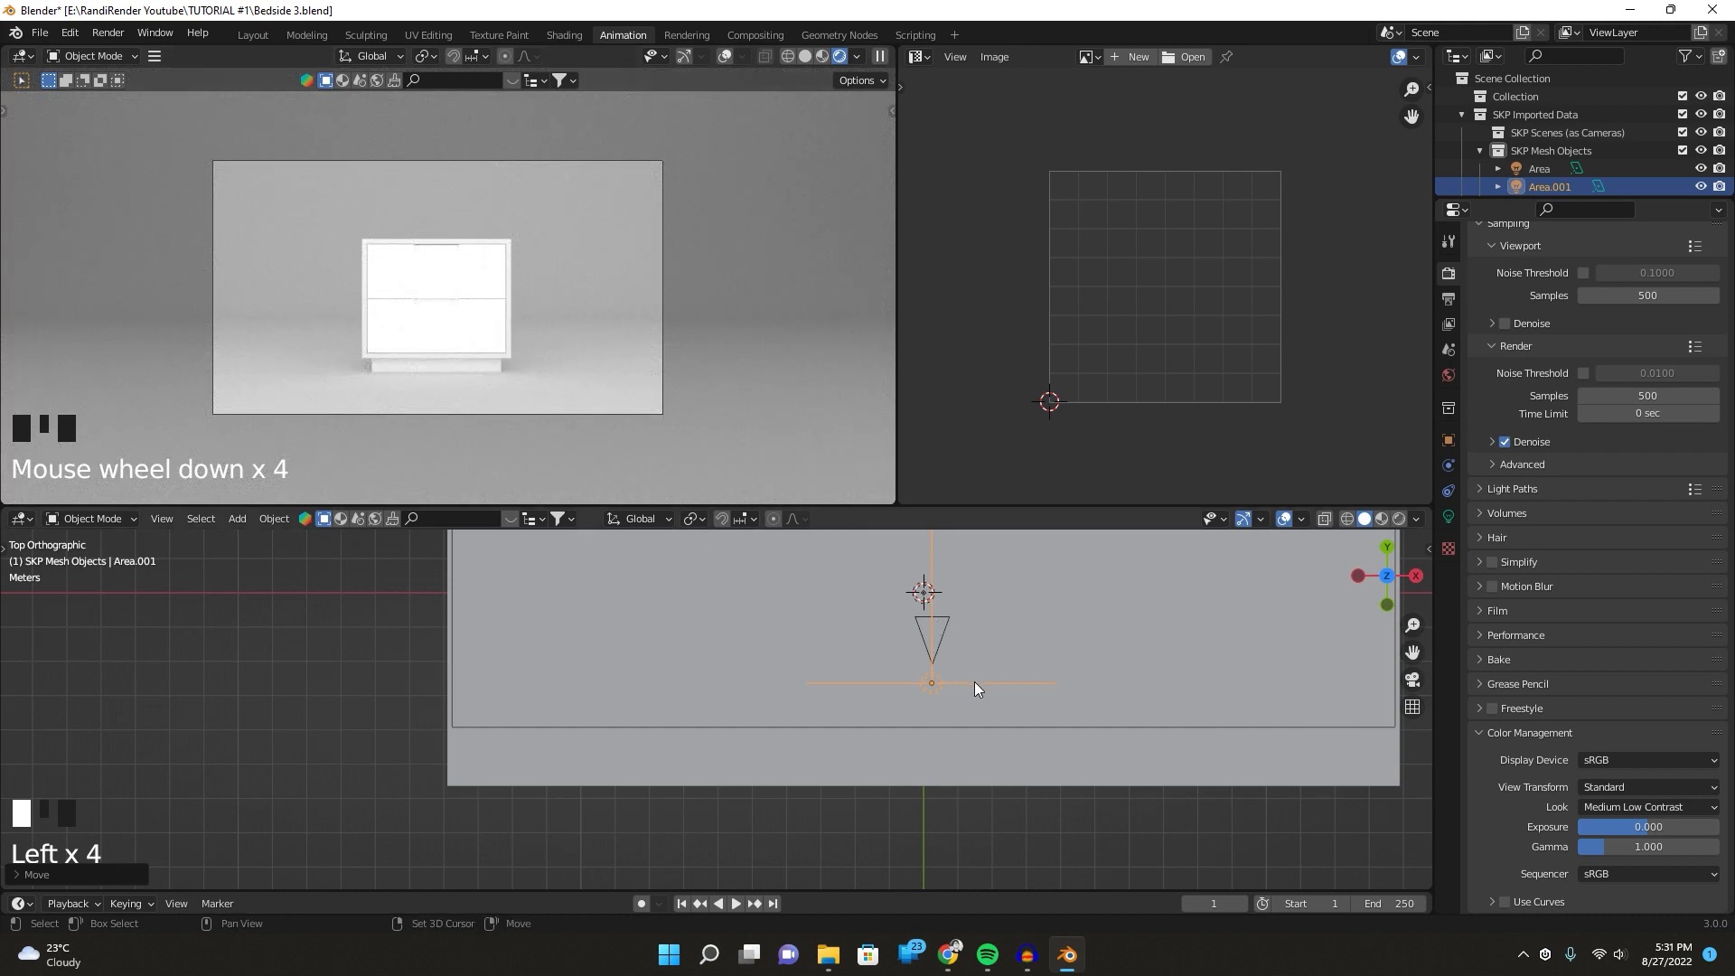
Select the cabinet's outer frame and darken the base color of its Hitam material to dark grey.
shift+middle_drag(941, 674, 871, 706)
scroll(882, 649, down, 1)
click(768, 655)
middle_drag(759, 656, 836, 605)
shift+middle_drag(836, 606, 881, 645)
scroll(881, 645, up, 3)
middle_drag(1030, 732, 836, 655)
scroll(1112, 646, up, 3)
shift+middle_drag(976, 651, 600, 654)
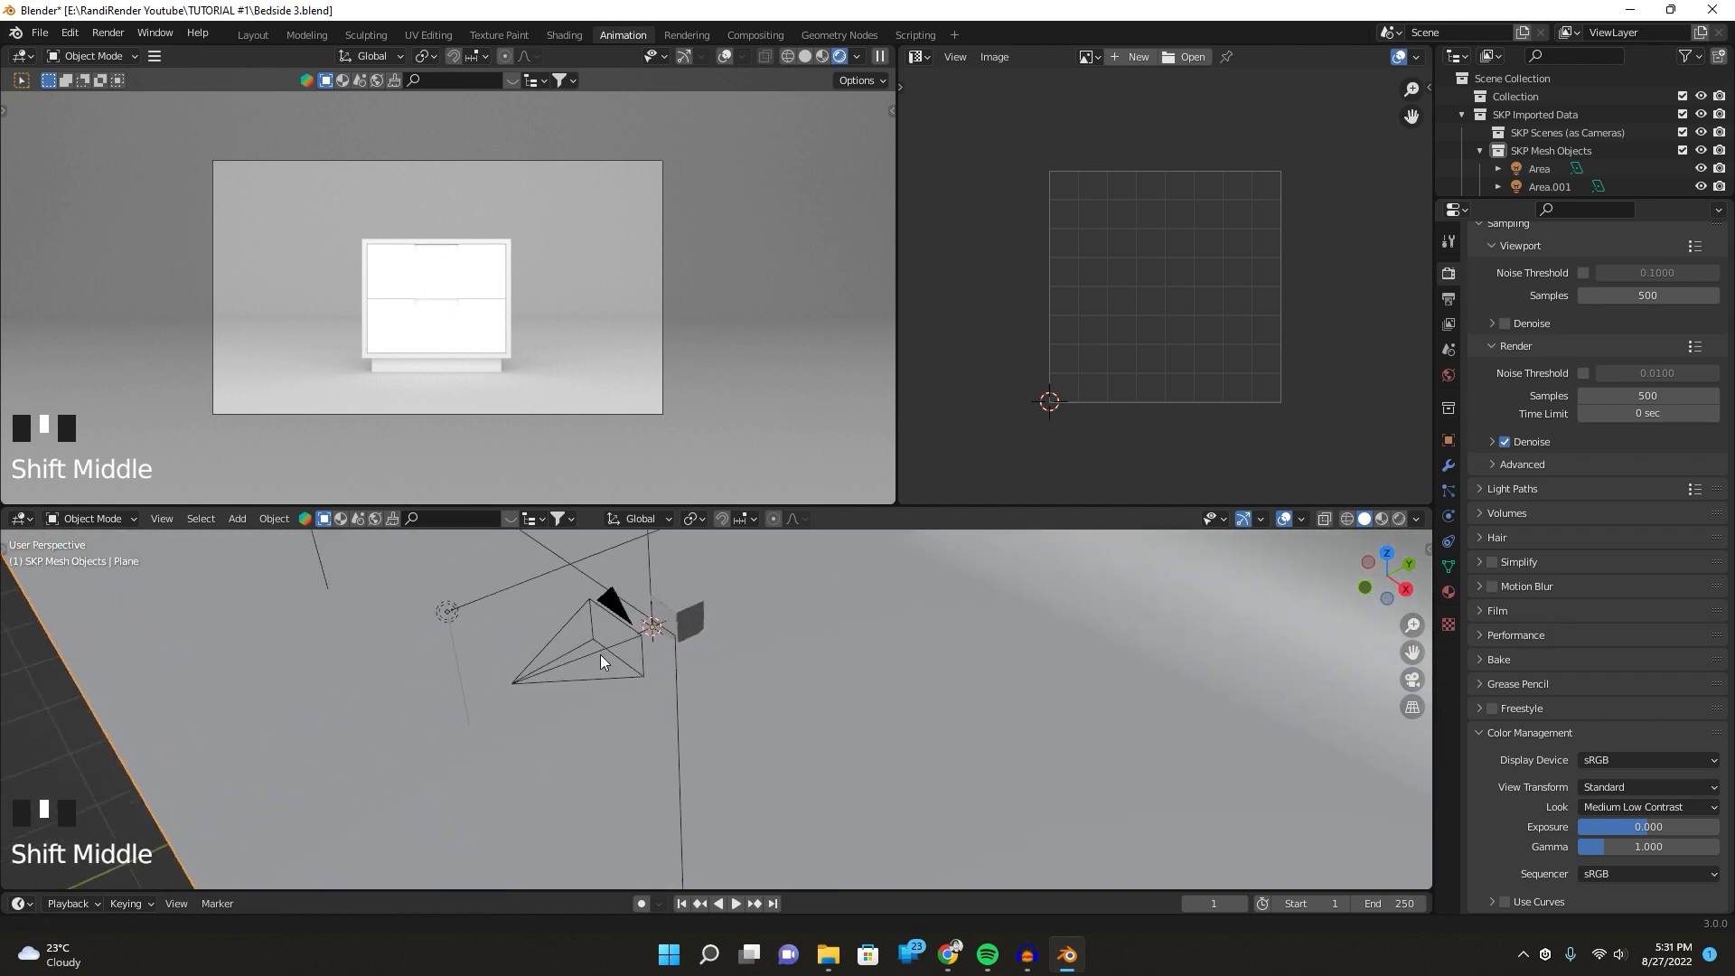
scroll(676, 600, up, 2)
shift+middle_drag(675, 600, 870, 695)
click(696, 690)
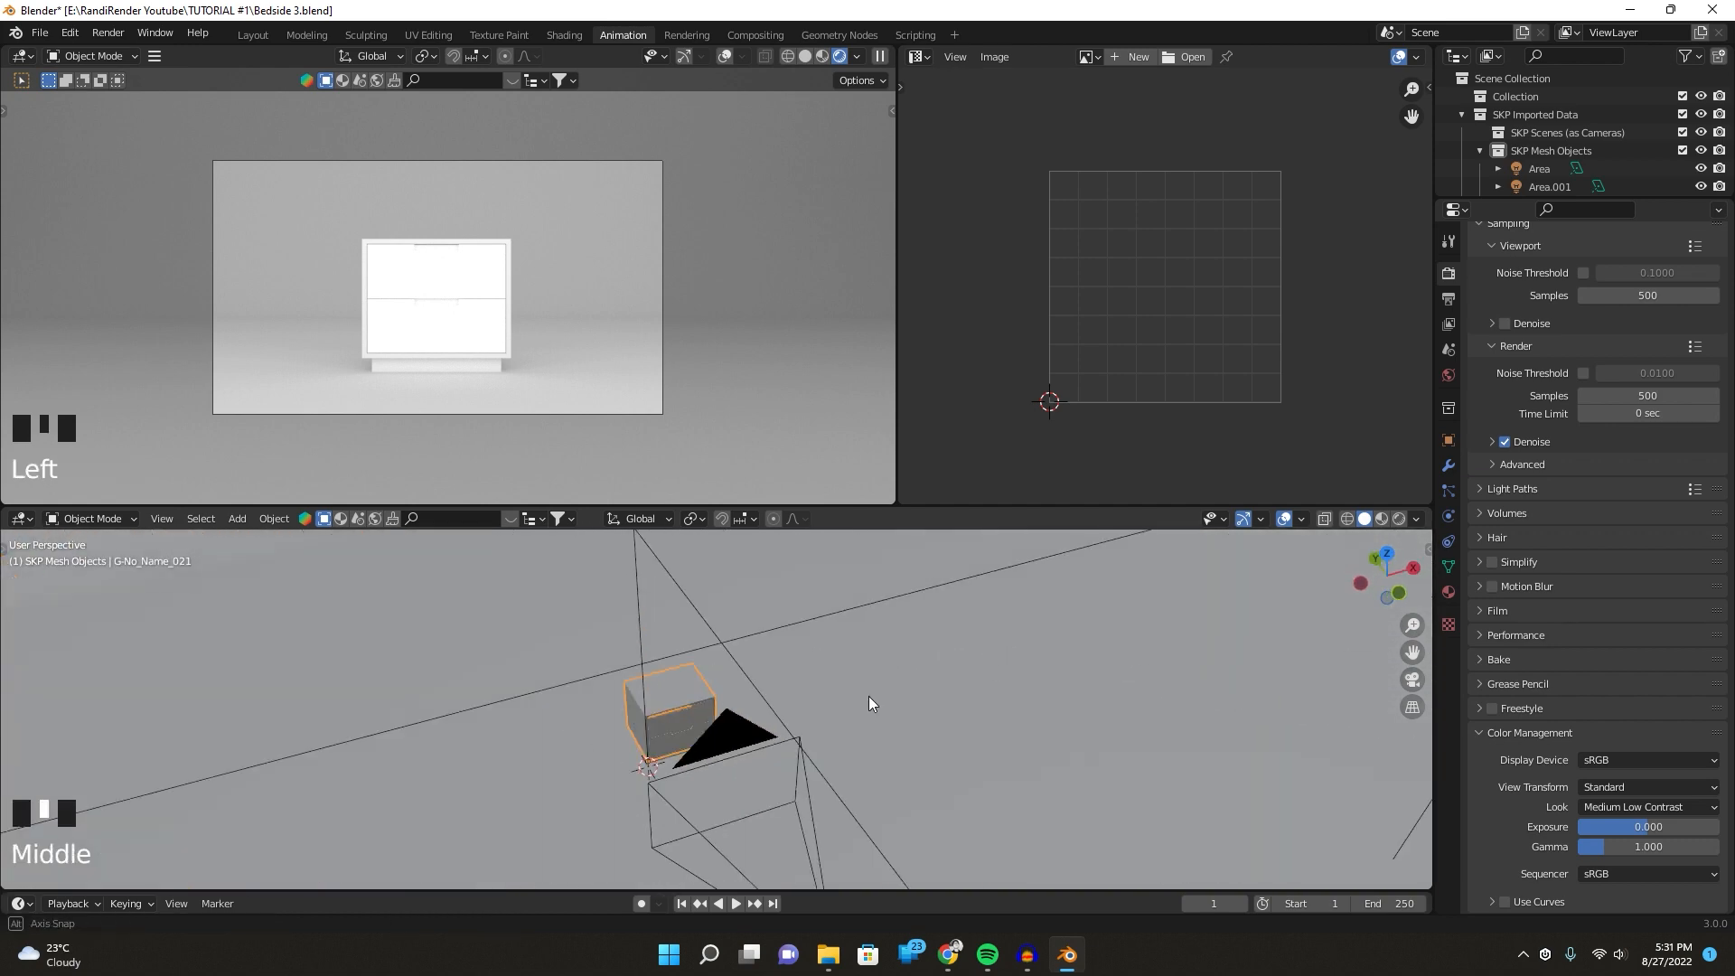
scroll(632, 681, up, 2)
shift+middle_drag(631, 681, 774, 678)
click(1448, 592)
scroll(1683, 294, up, 6)
click(1509, 274)
click(1645, 506)
scroll(729, 685, up, 2)
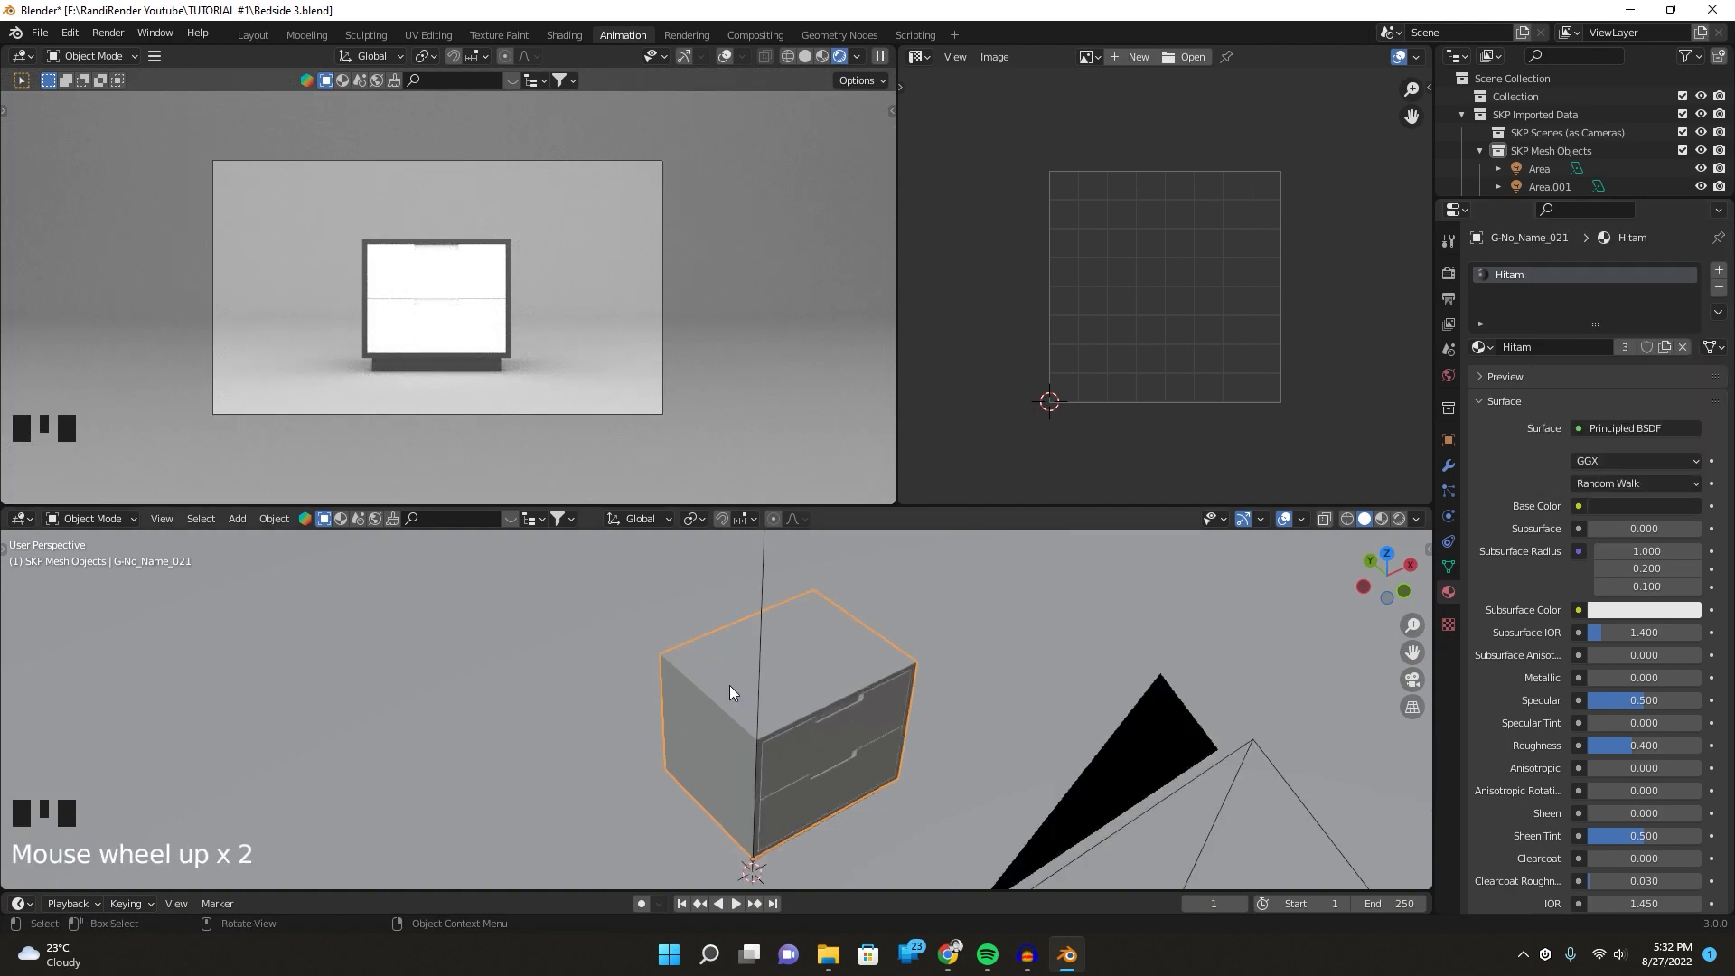
Hide the backdrop to reach the cabinet's parts from all sides.
click(451, 682)
scroll(451, 681, down, 5)
middle_drag(452, 682, 757, 670)
scroll(782, 677, up, 2)
Link the frame's Hitam material to the cabinet's other parts, and unhide all objects.
shift+click(782, 734)
scroll(783, 734, down, 4)
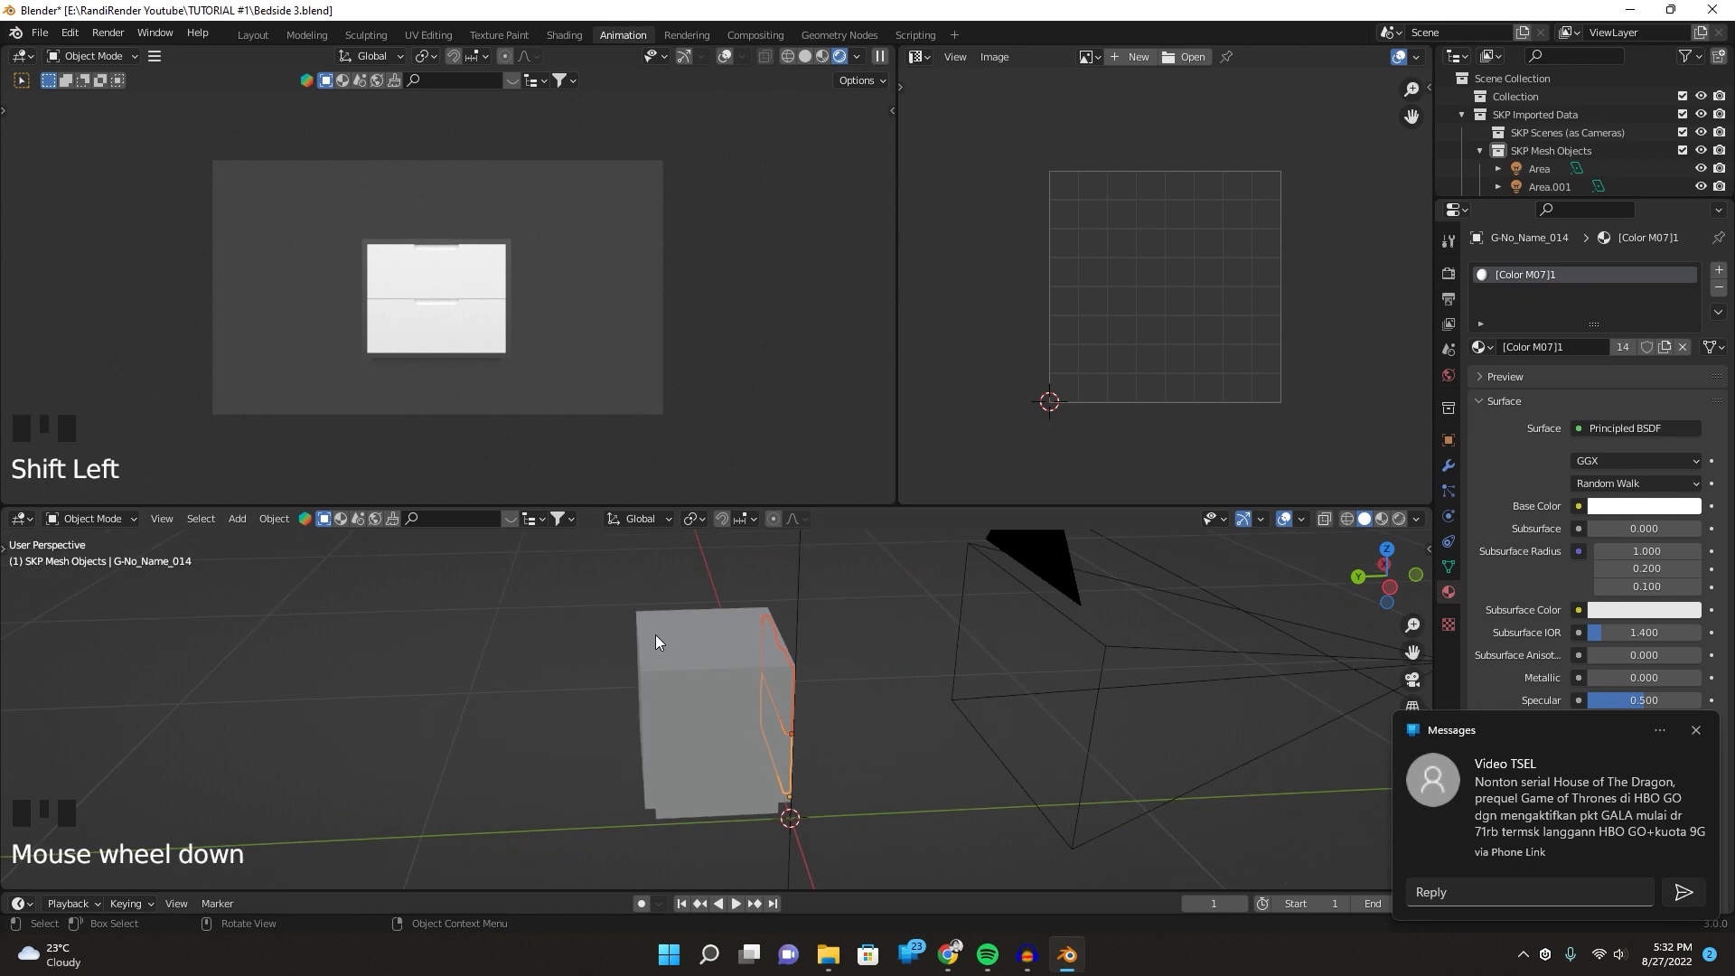
shift+click(691, 676)
key(ctrl+l)
click(587, 614)
scroll(753, 710, up, 2)
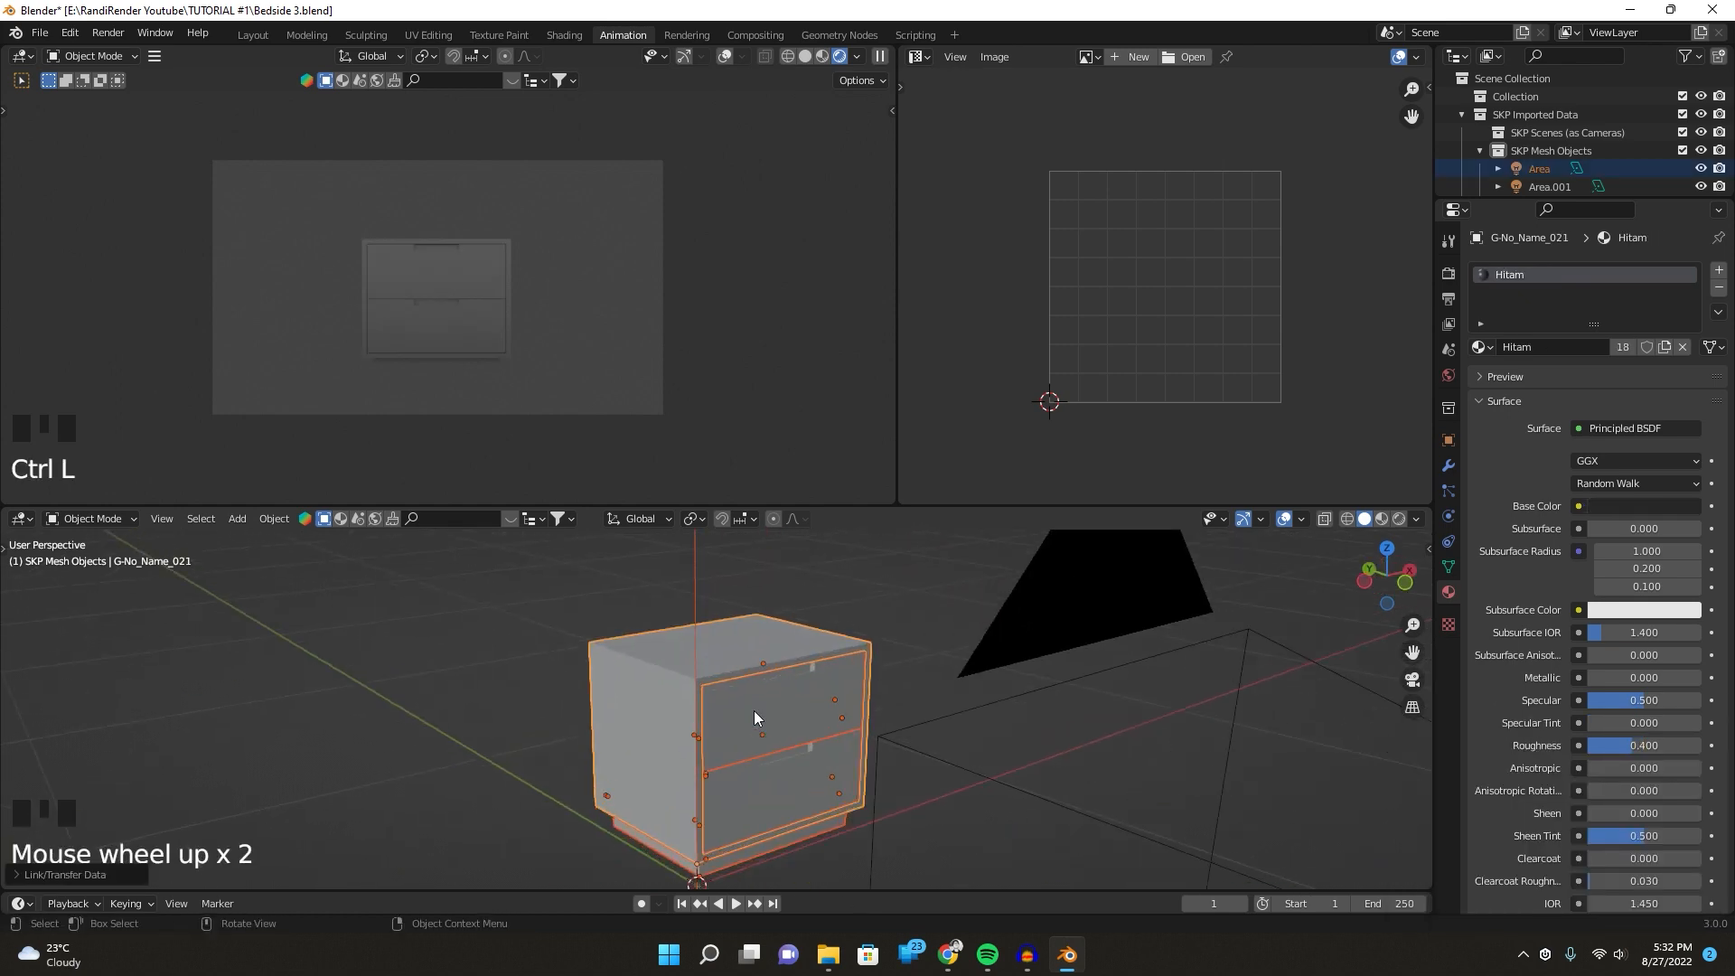
key(alt+h)
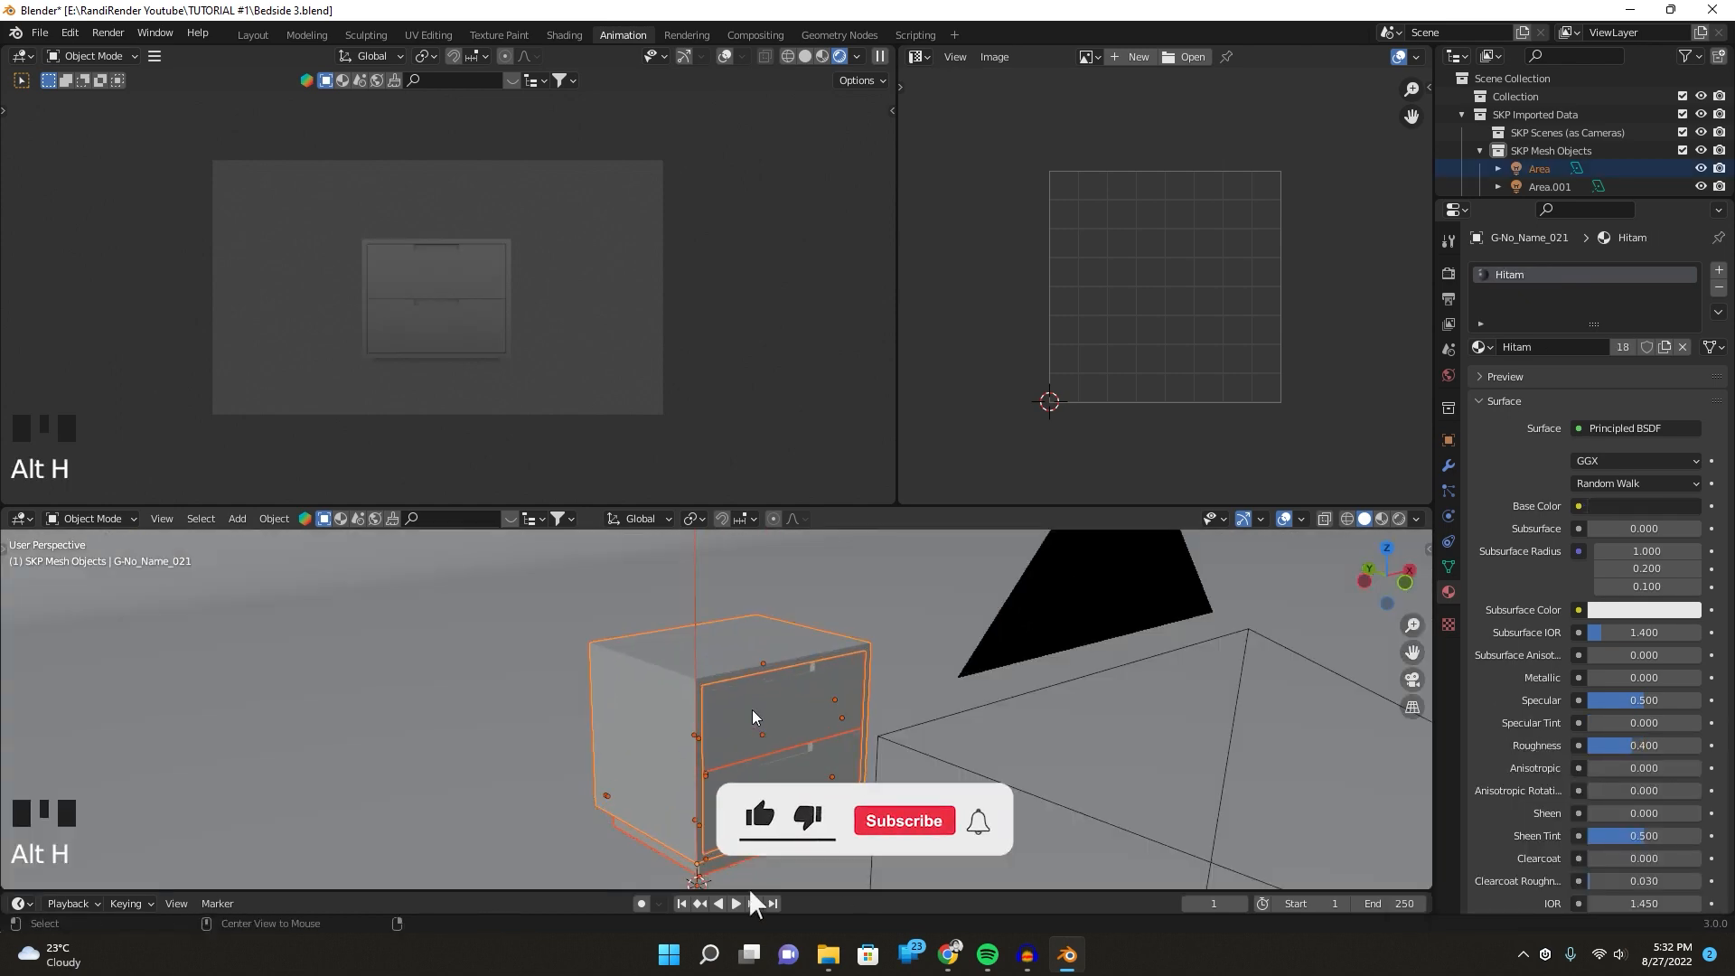
Select the front area light and reposition it relative to the cabinet.
click(887, 729)
scroll(888, 728, down, 3)
click(827, 676)
key(KP_0)
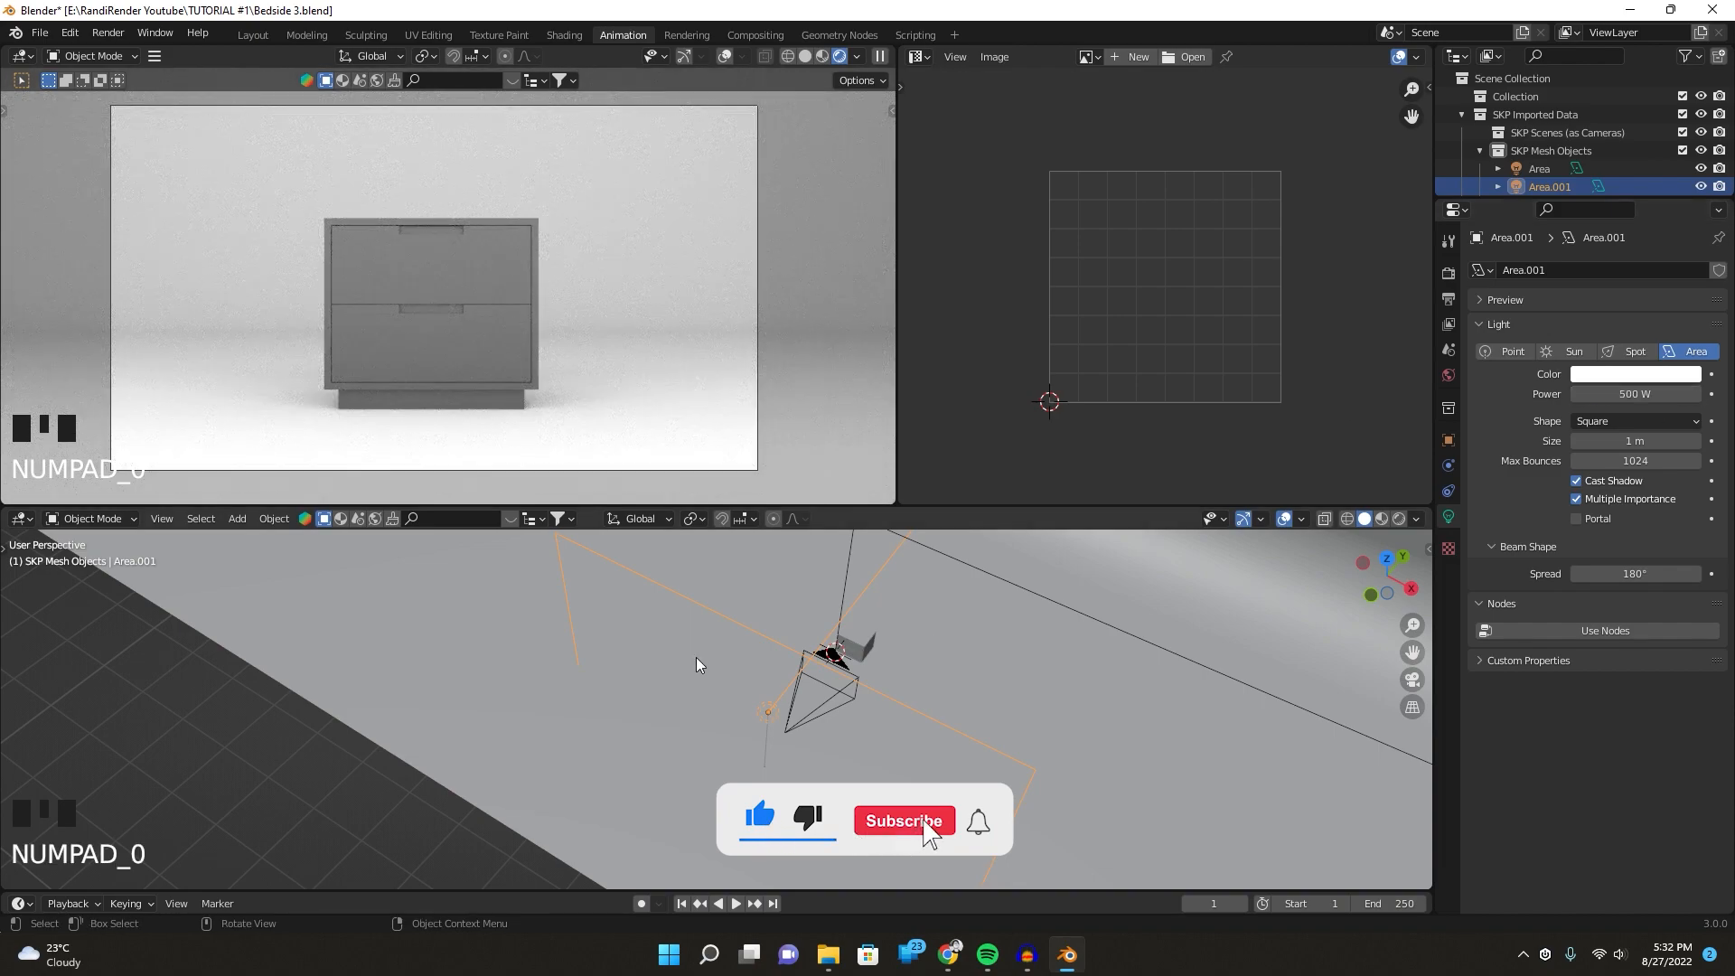
key(g)
click(586, 722)
Move the overhead area light along Z to about the level of the backdrop's upper edge.
middle_drag(586, 722, 771, 678)
click(771, 678)
key(g)
key(z)
click(1008, 914)
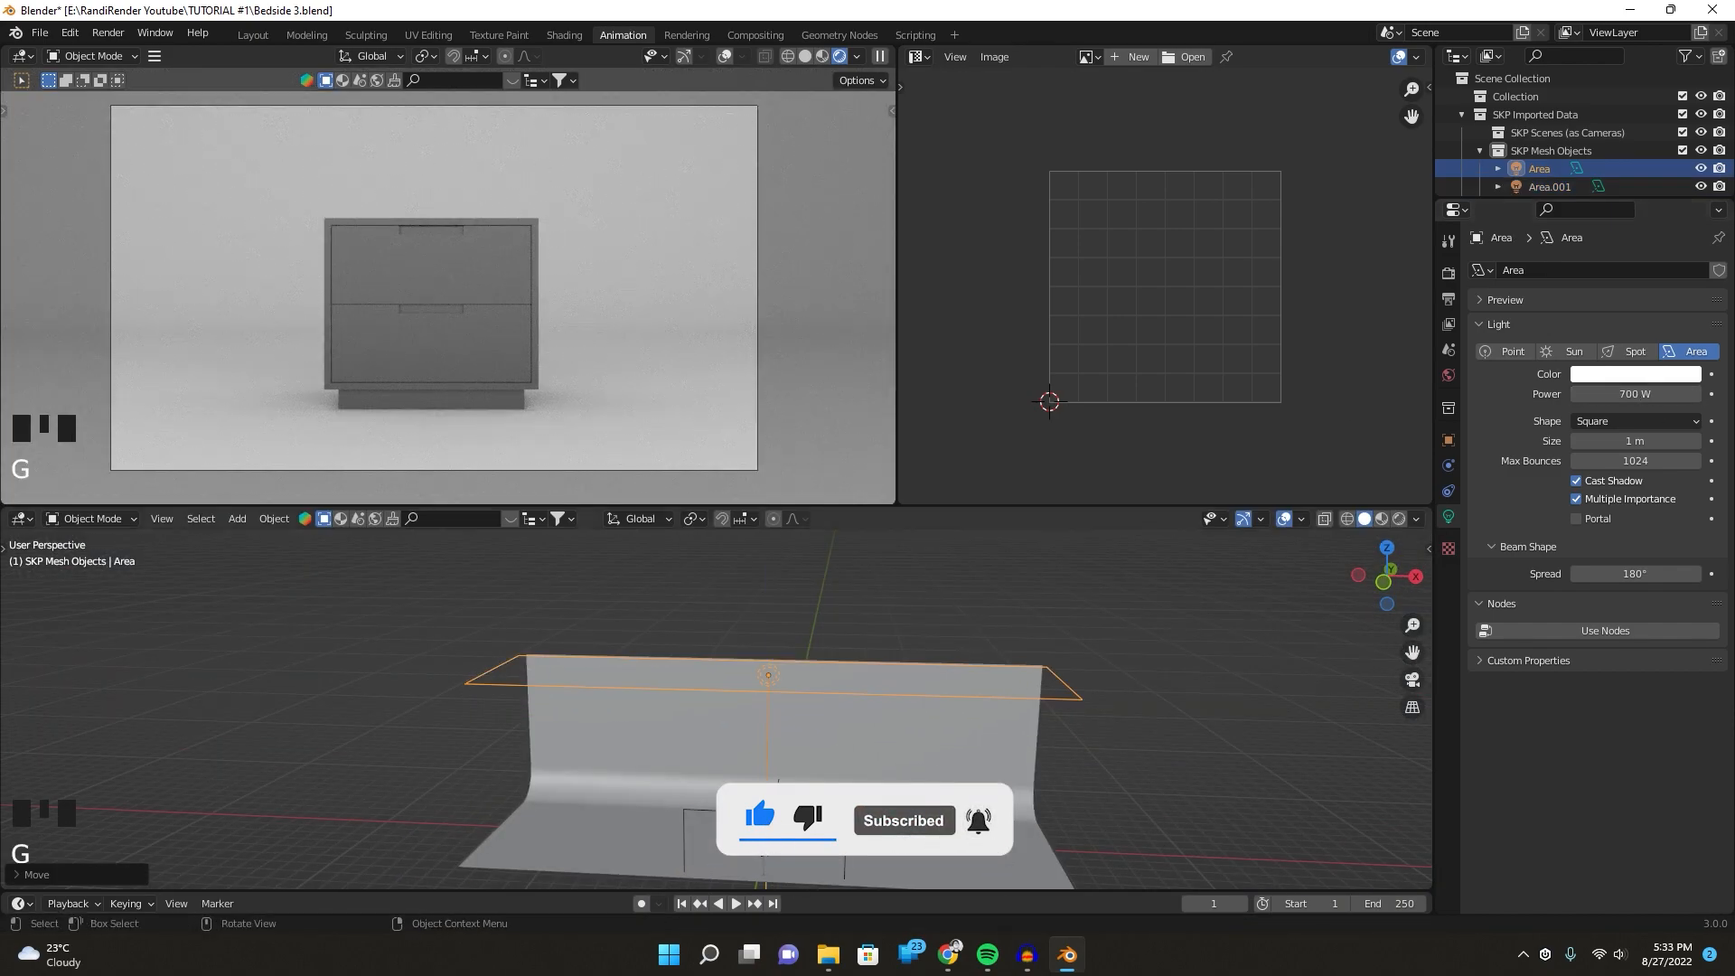
Set the front area light's power to 750 W.
click(844, 863)
click(1635, 394)
text(750)
key(Return)
scroll(569, 452, down, 1)
Give the backdrop a new material with a white base color.
click(851, 707)
shift+middle_drag(852, 706, 728, 640)
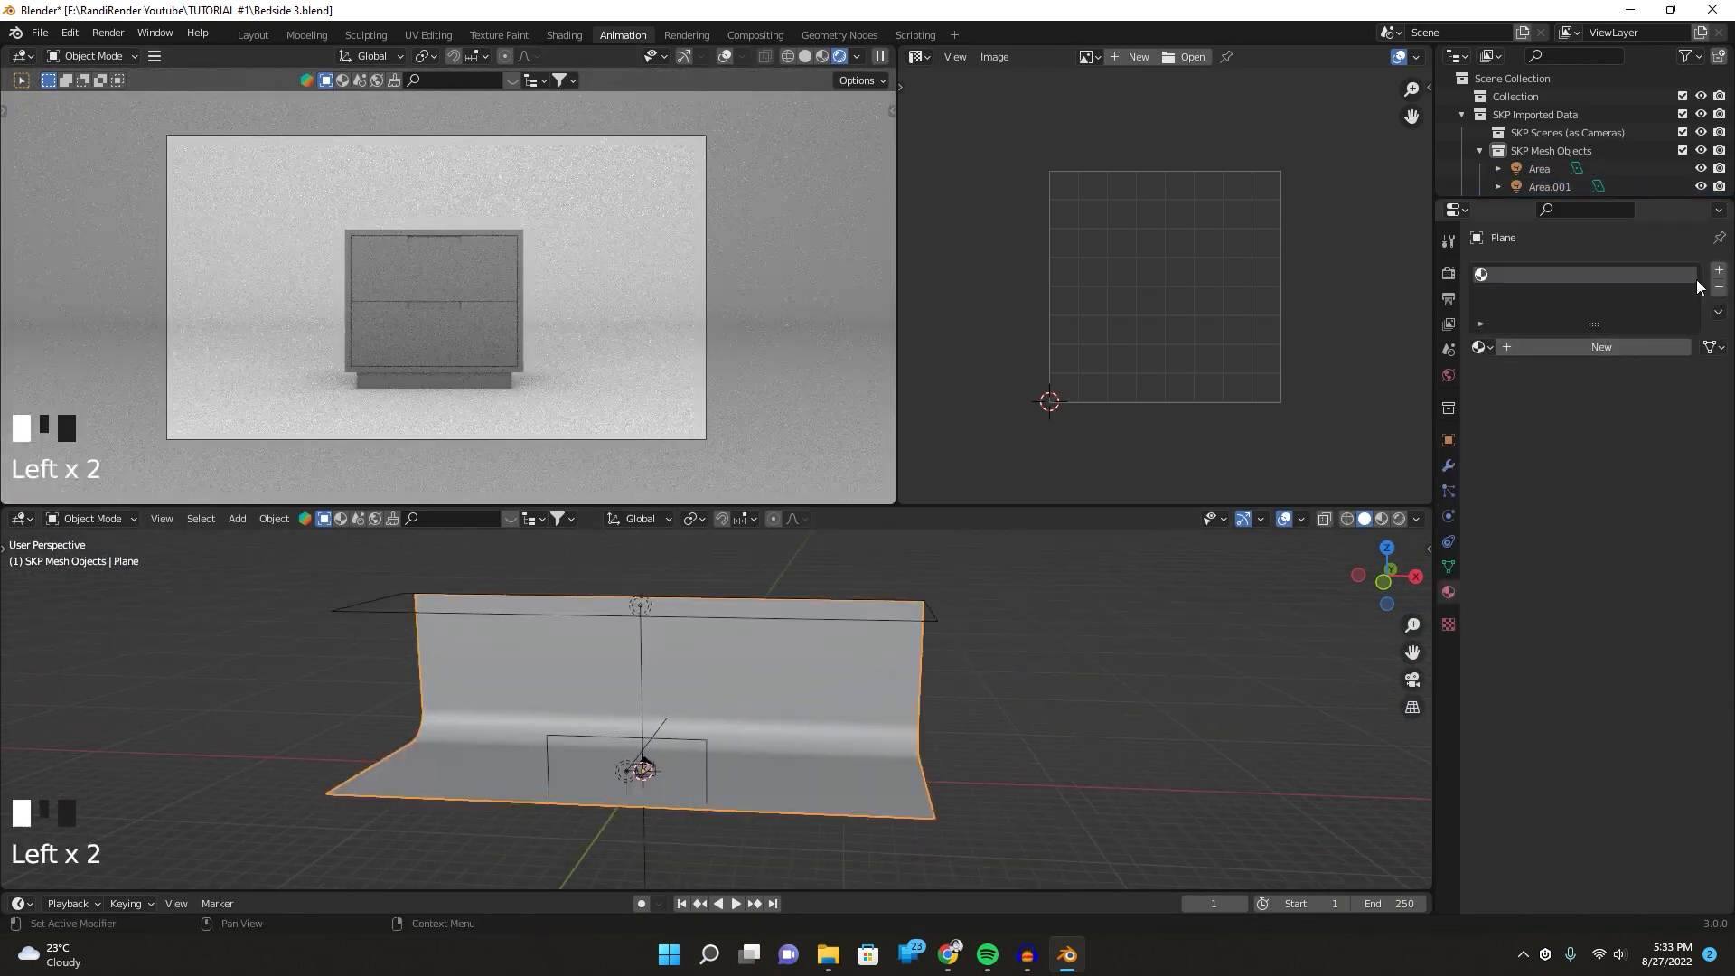
click(1718, 271)
click(1595, 347)
click(1644, 506)
Hide the backdrop and area lights, and select all the cabinet's parts.
scroll(394, 349, up, 2)
scroll(837, 680, up, 3)
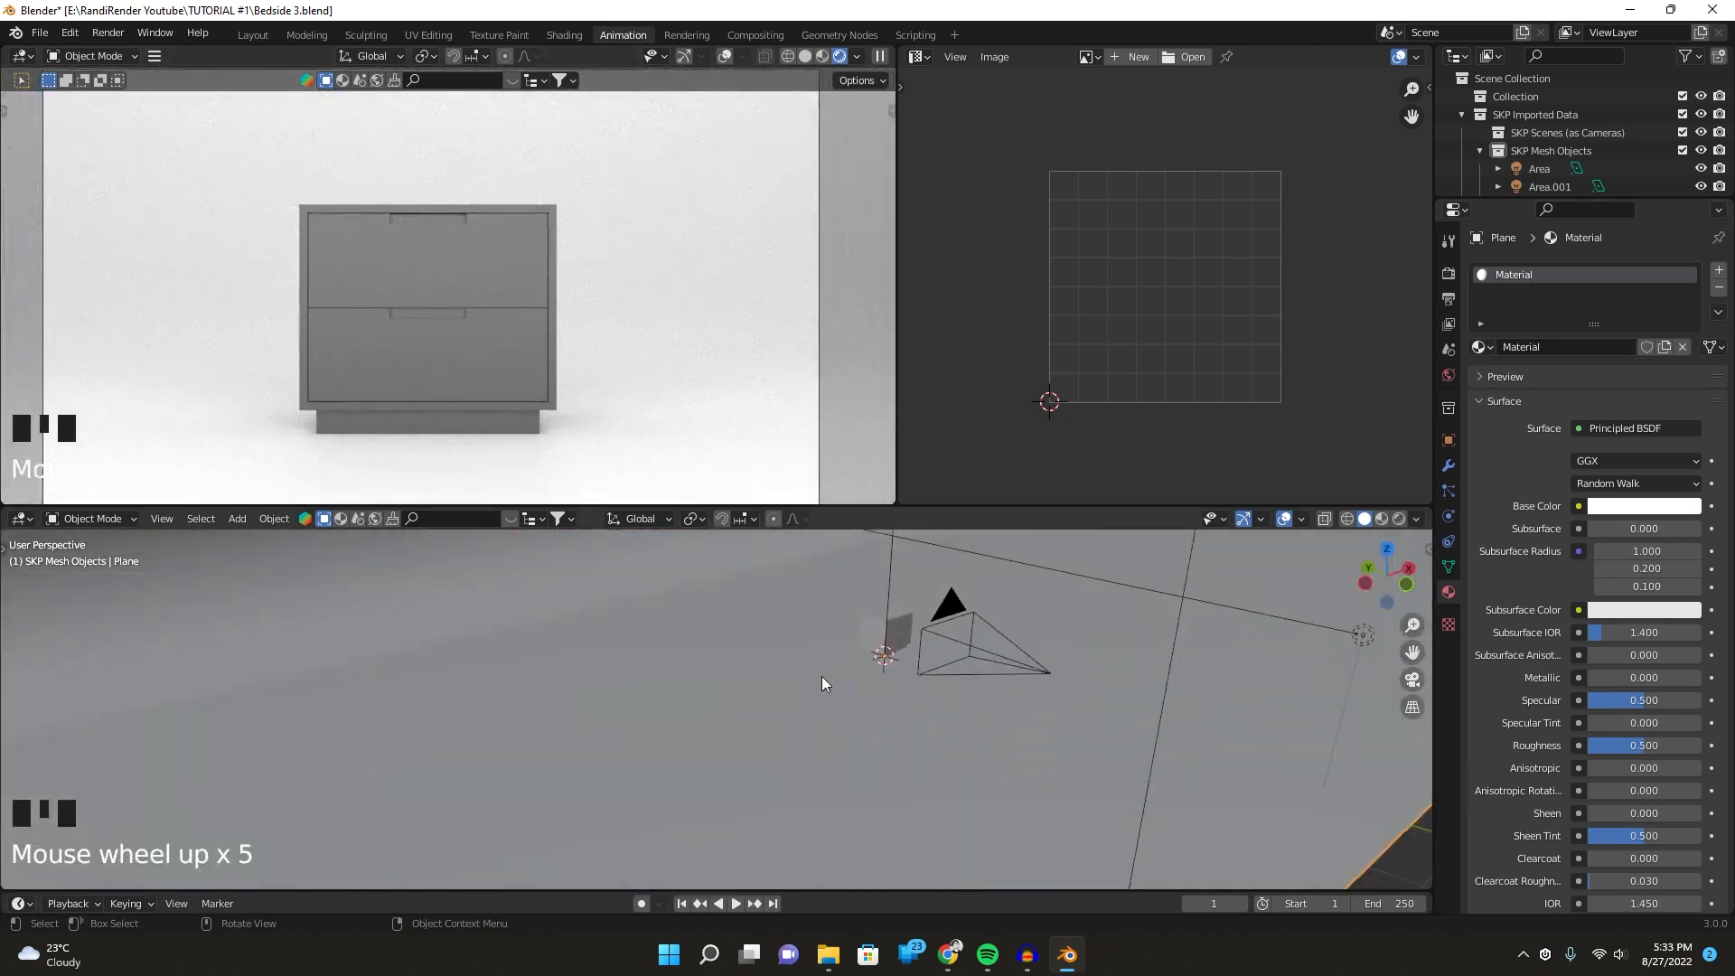
shift+middle_drag(837, 679, 803, 811)
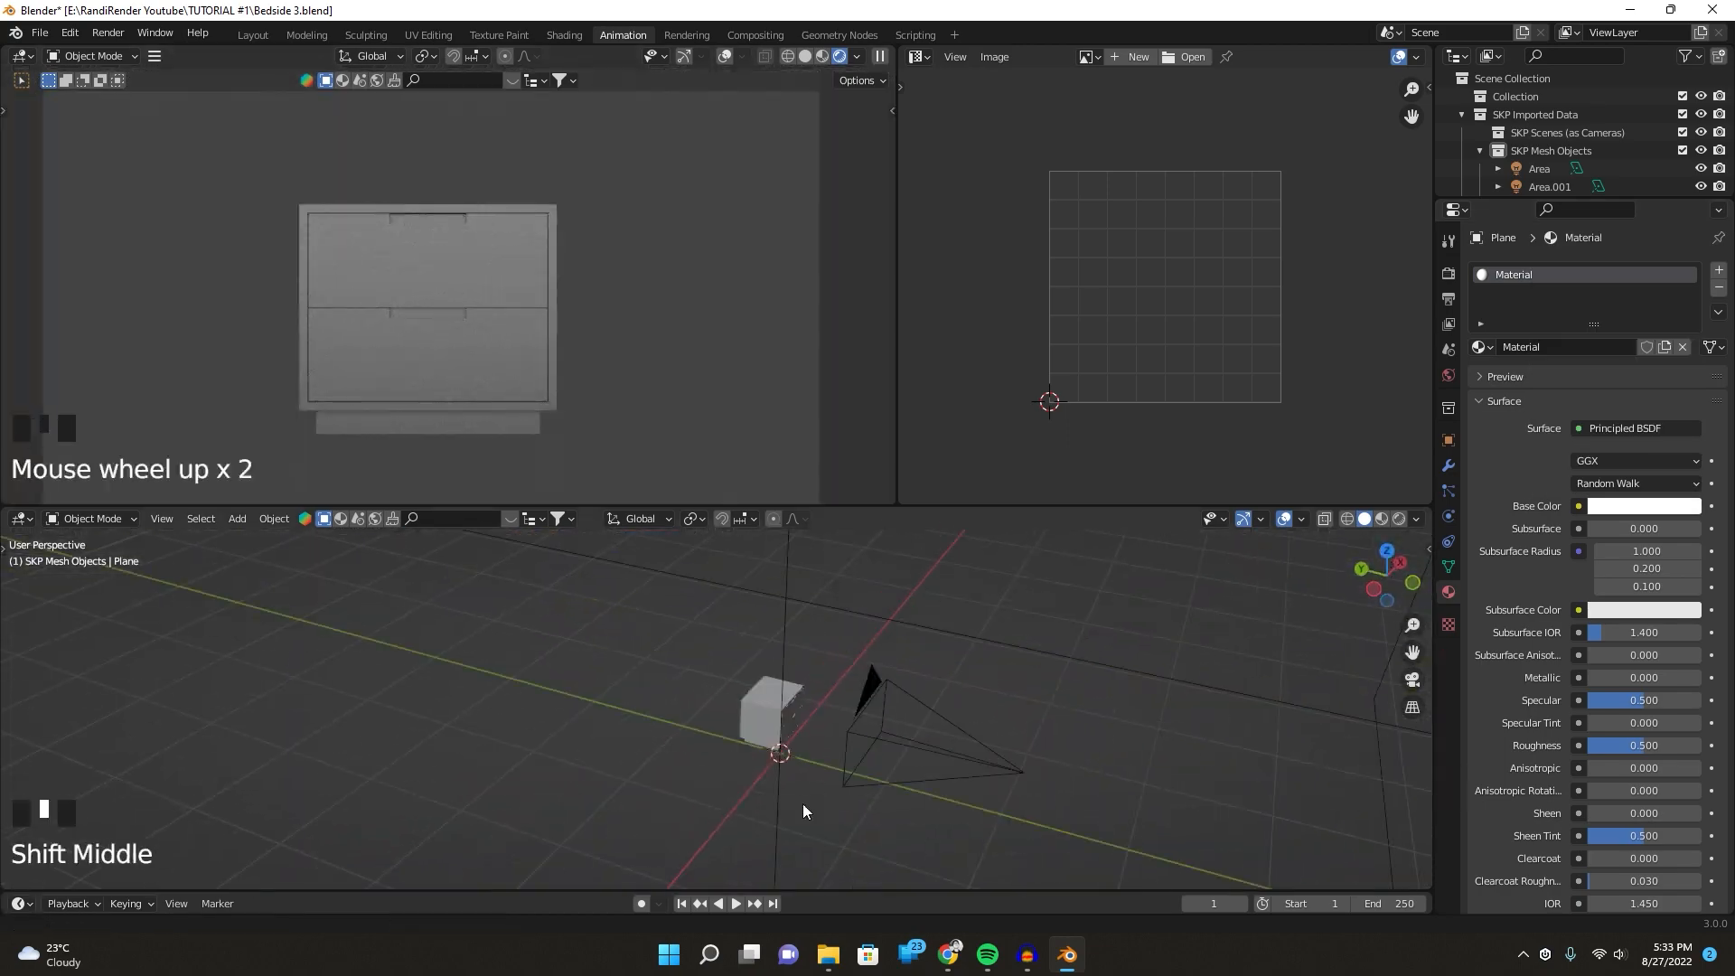
drag(660, 622, 811, 804)
Try to rotate the selected cabinet about the X axis, and undo the rotation.
key(r)
key(x)
click(811, 804)
key(ctrl+z)
Rotate the selected cabinet about the Z axis so its side faces partly toward the camera.
key(r)
key(z)
click(811, 804)
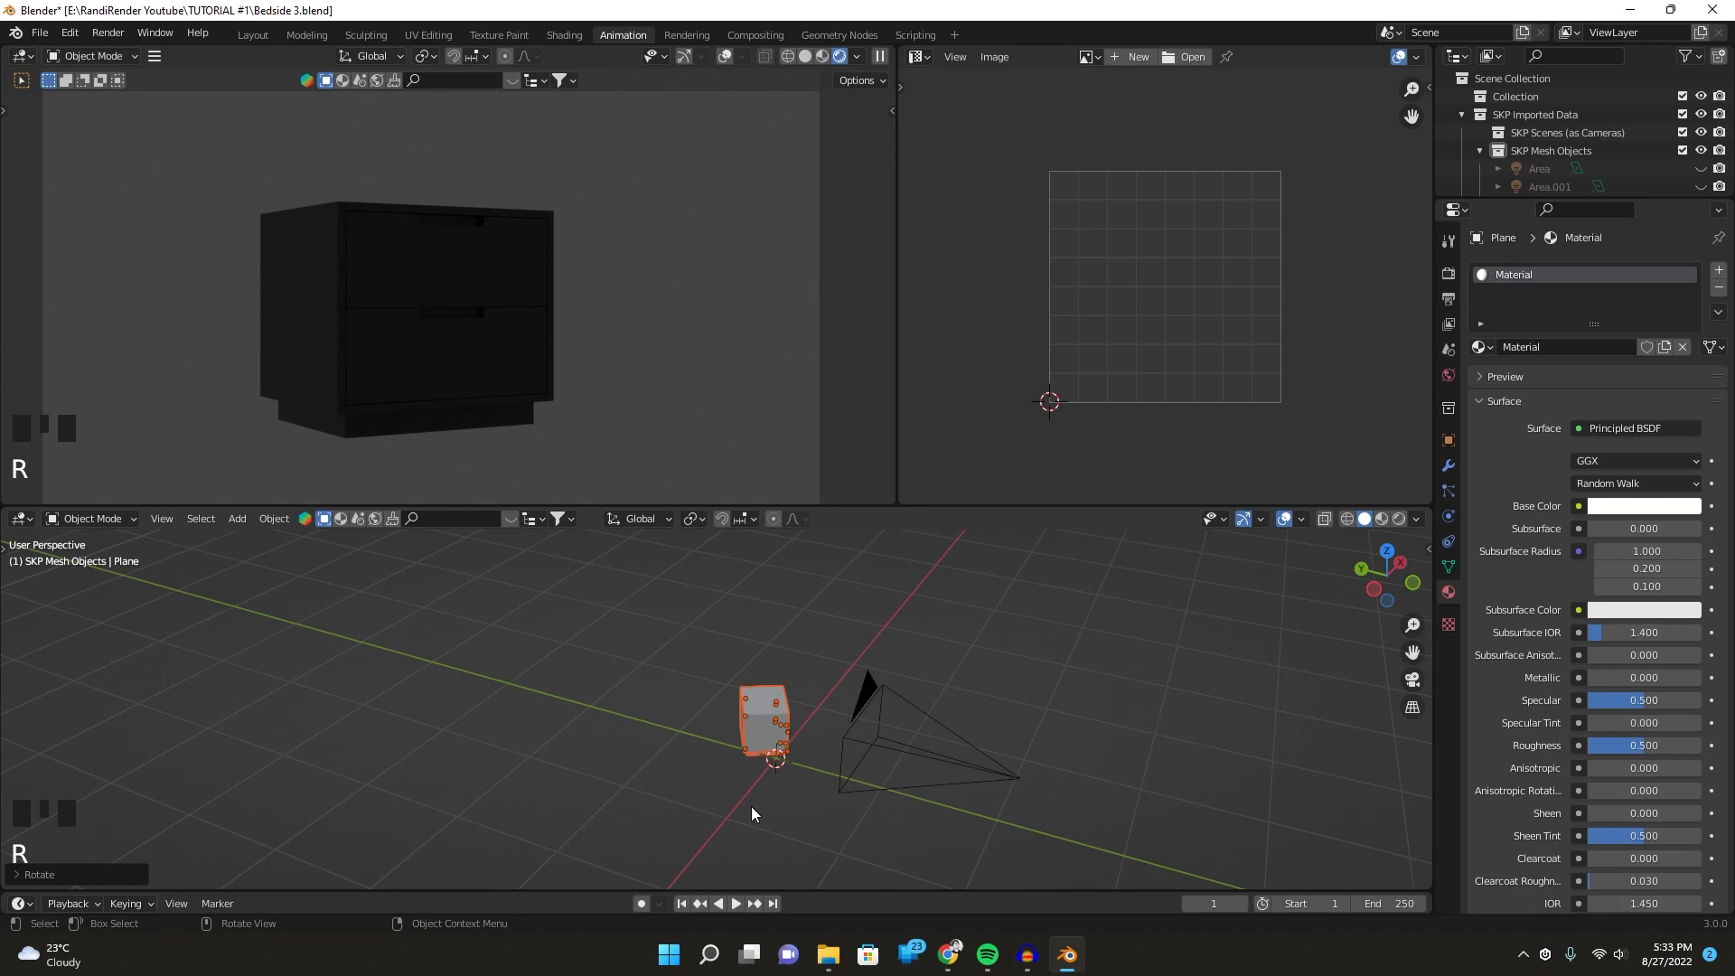
Unhide the backdrop and area lights, fit the whole camera frame in the rendered viewport, and deselect everything.
key(alt+h)
scroll(600, 464, down, 2)
scroll(367, 344, up, 1)
shift+middle_drag(367, 345, 436, 371)
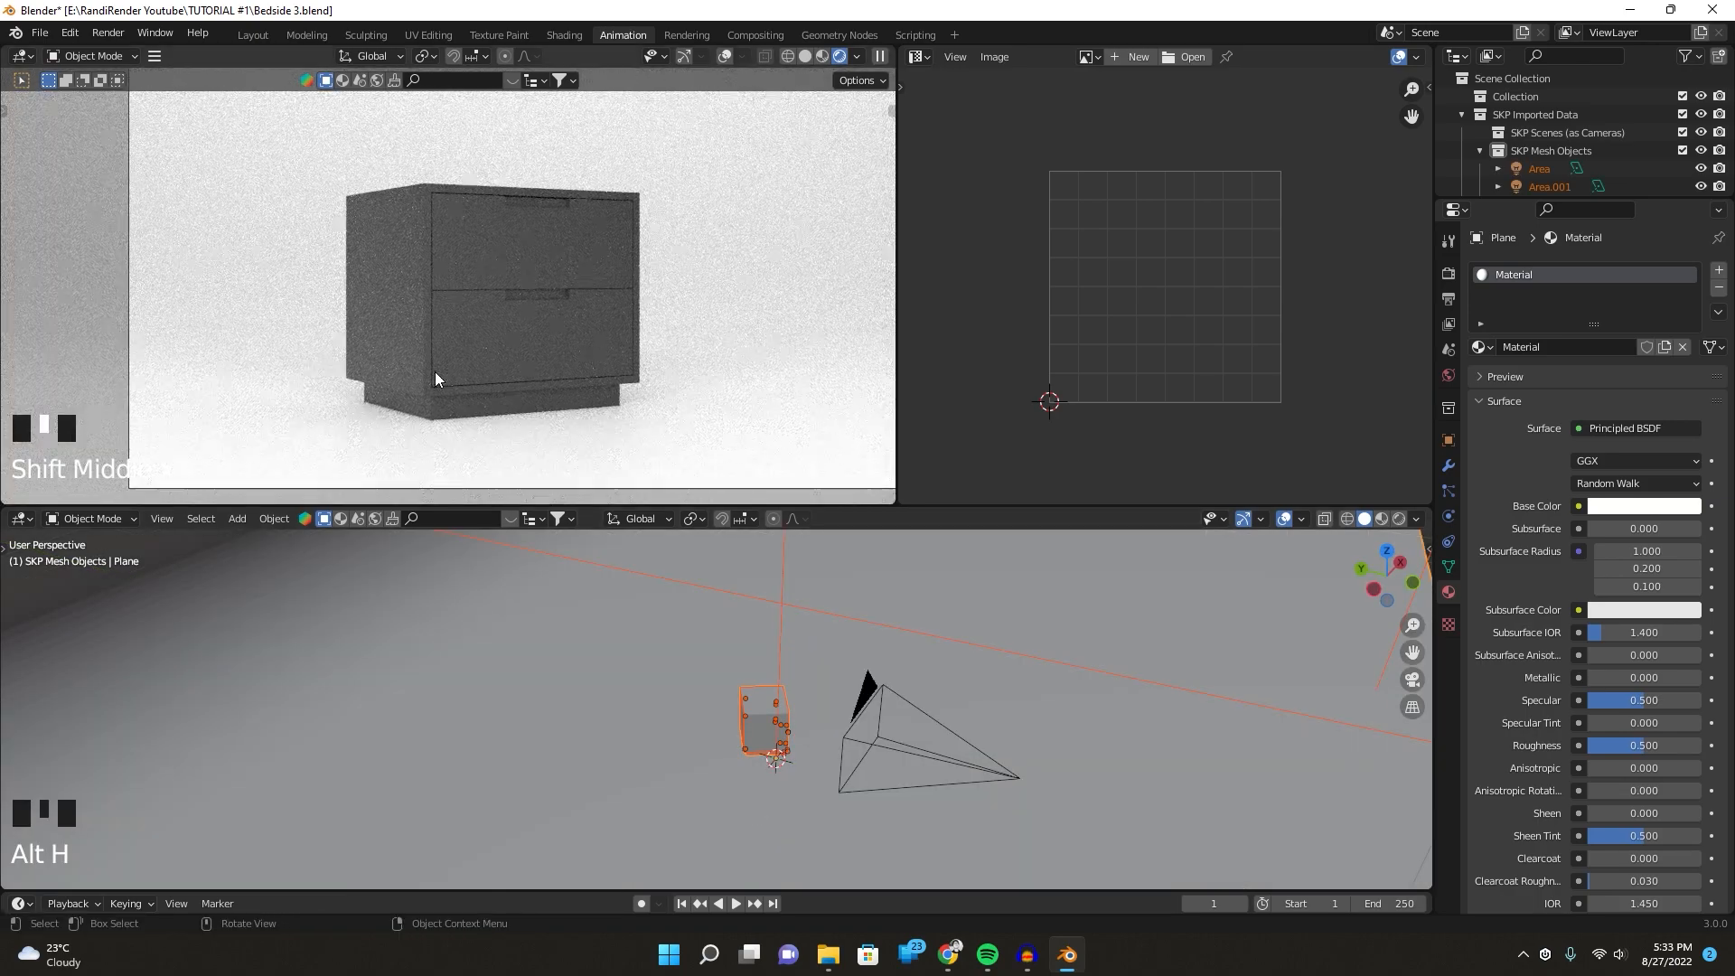
scroll(436, 372, down, 3)
shift+middle_drag(436, 371, 443, 399)
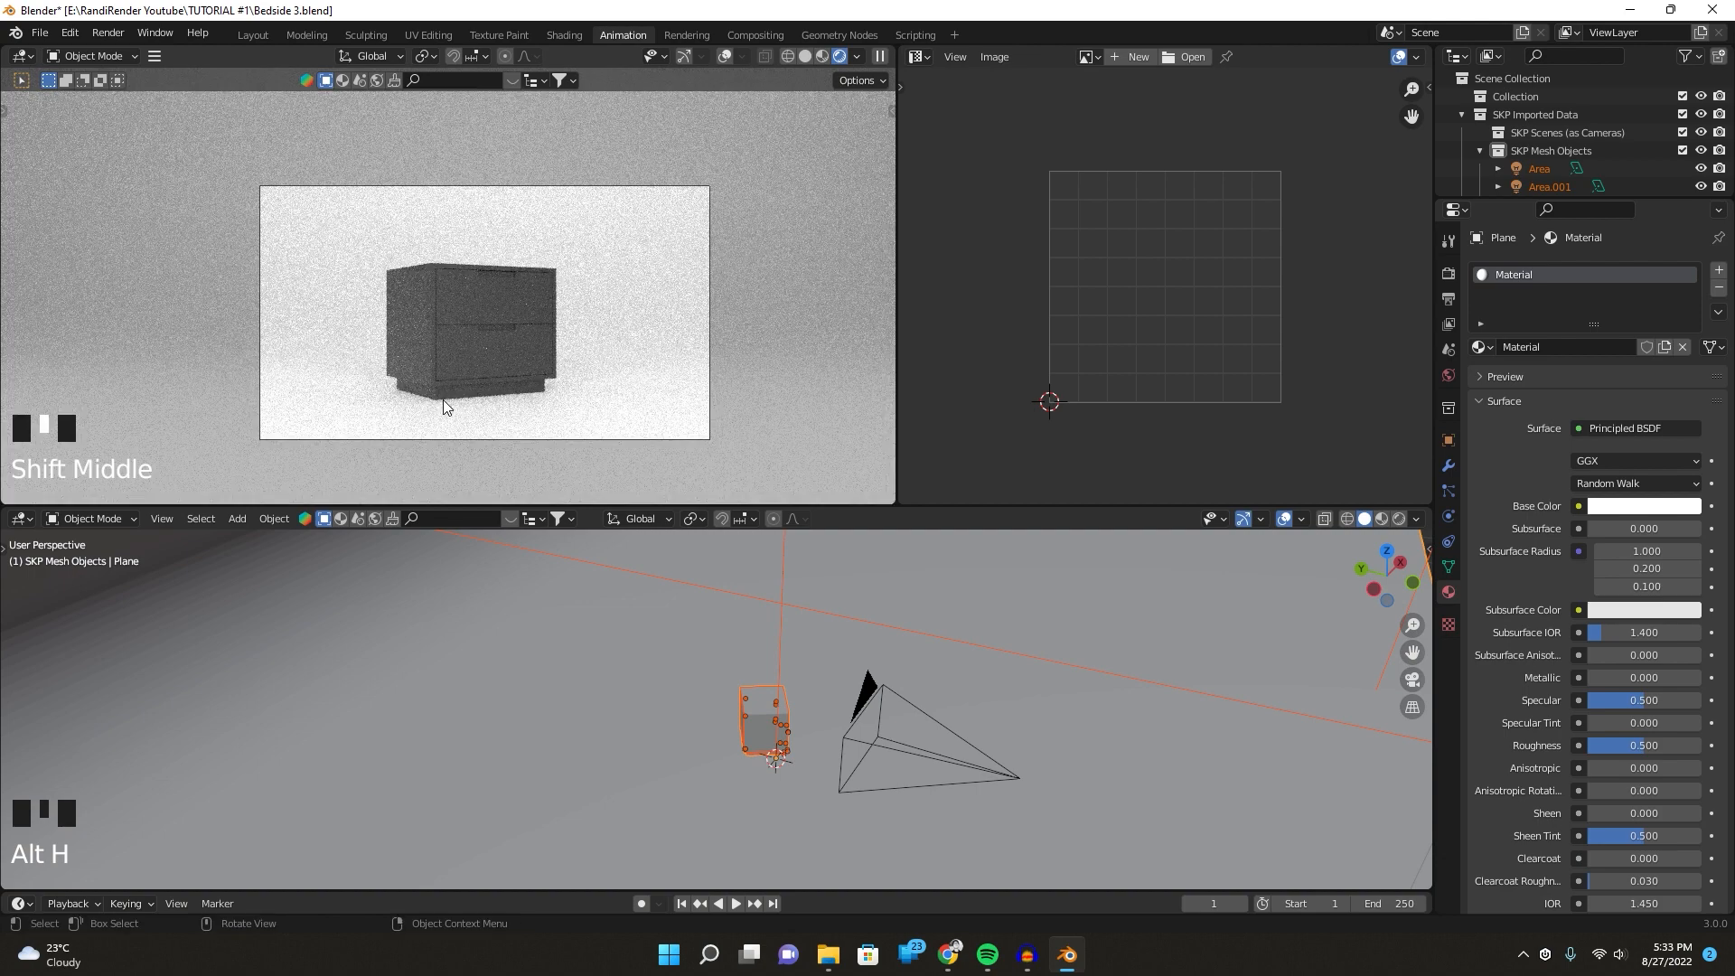
scroll(443, 399, up, 1)
click(1037, 716)
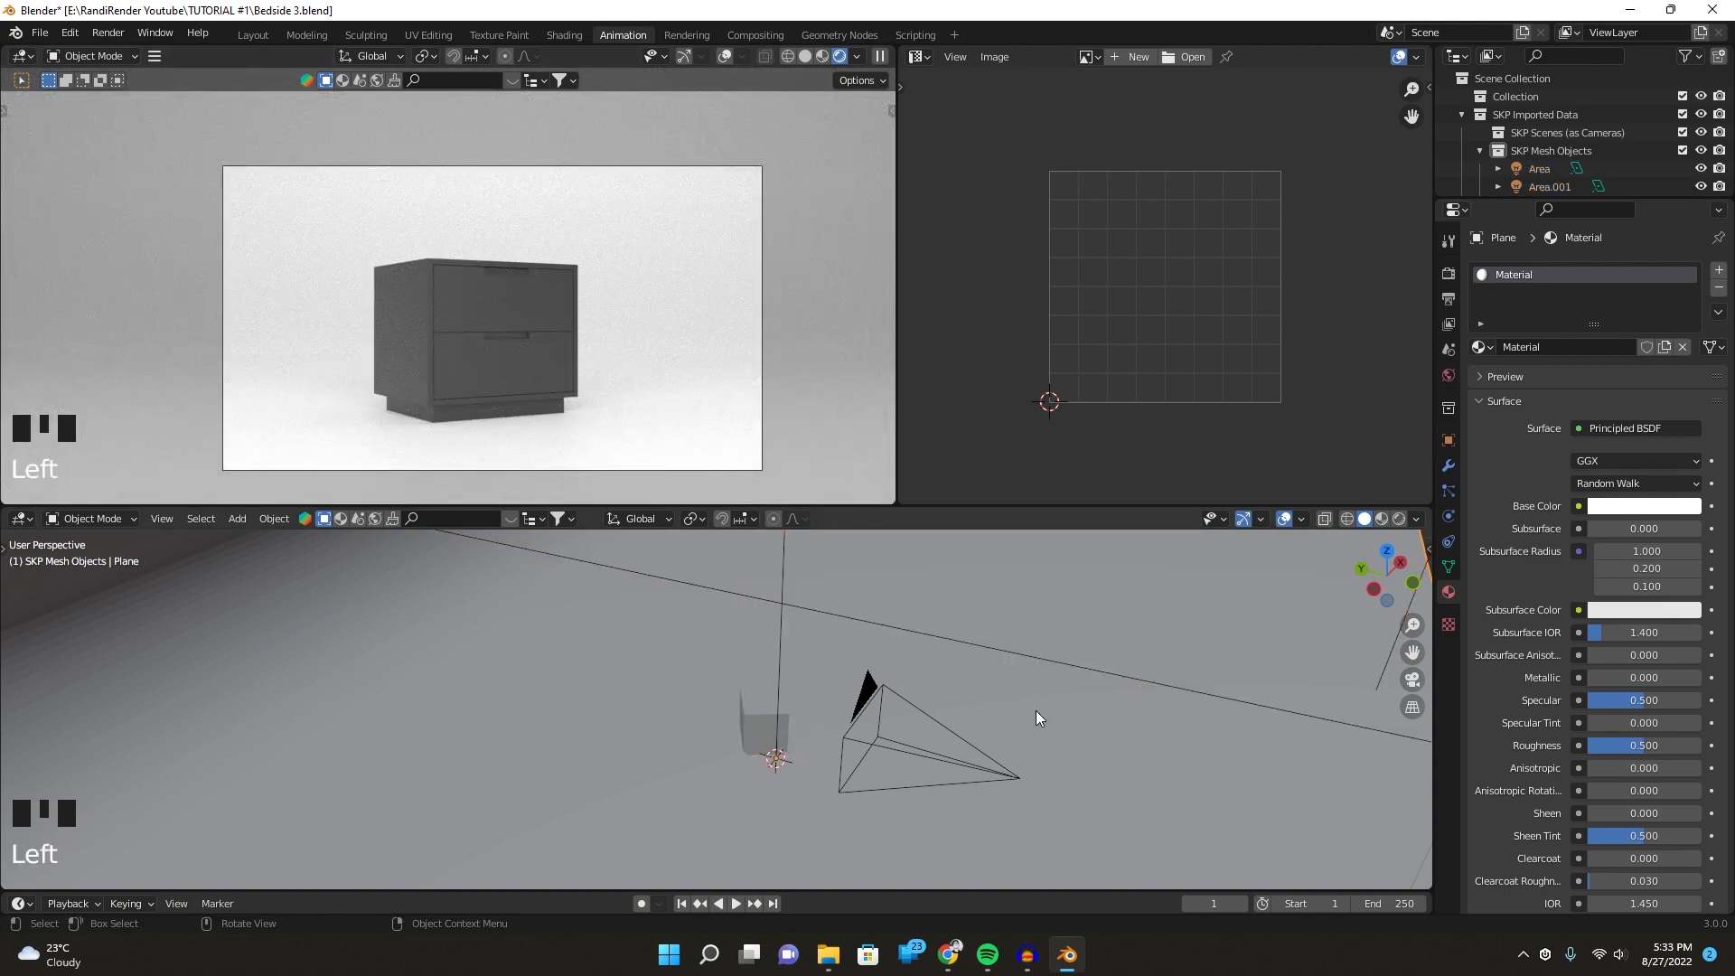
Switch the lower viewport to the camera view and save the file.
key(KP_0)
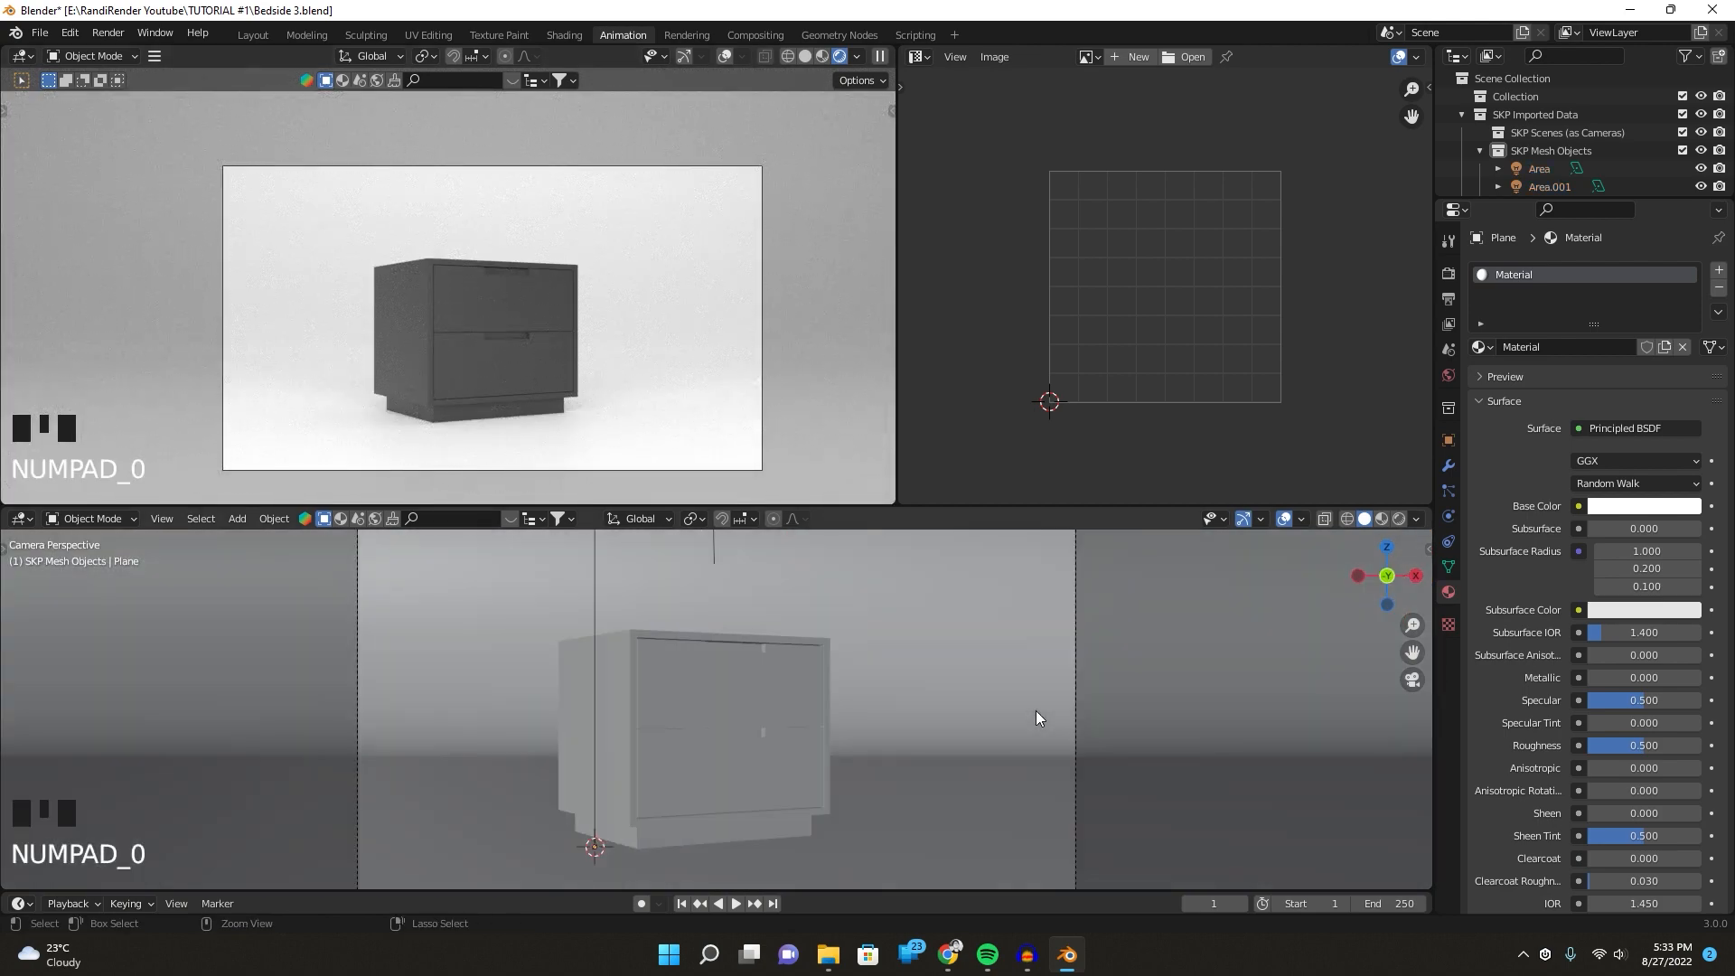
key(ctrl+s)
key(ctrl+s)
key(ctrl+s)
key(ctrl+s)
key(ctrl+s)
key(ctrl+s)
key(ctrl+s)
key(ctrl+s)
key(ctrl+s)
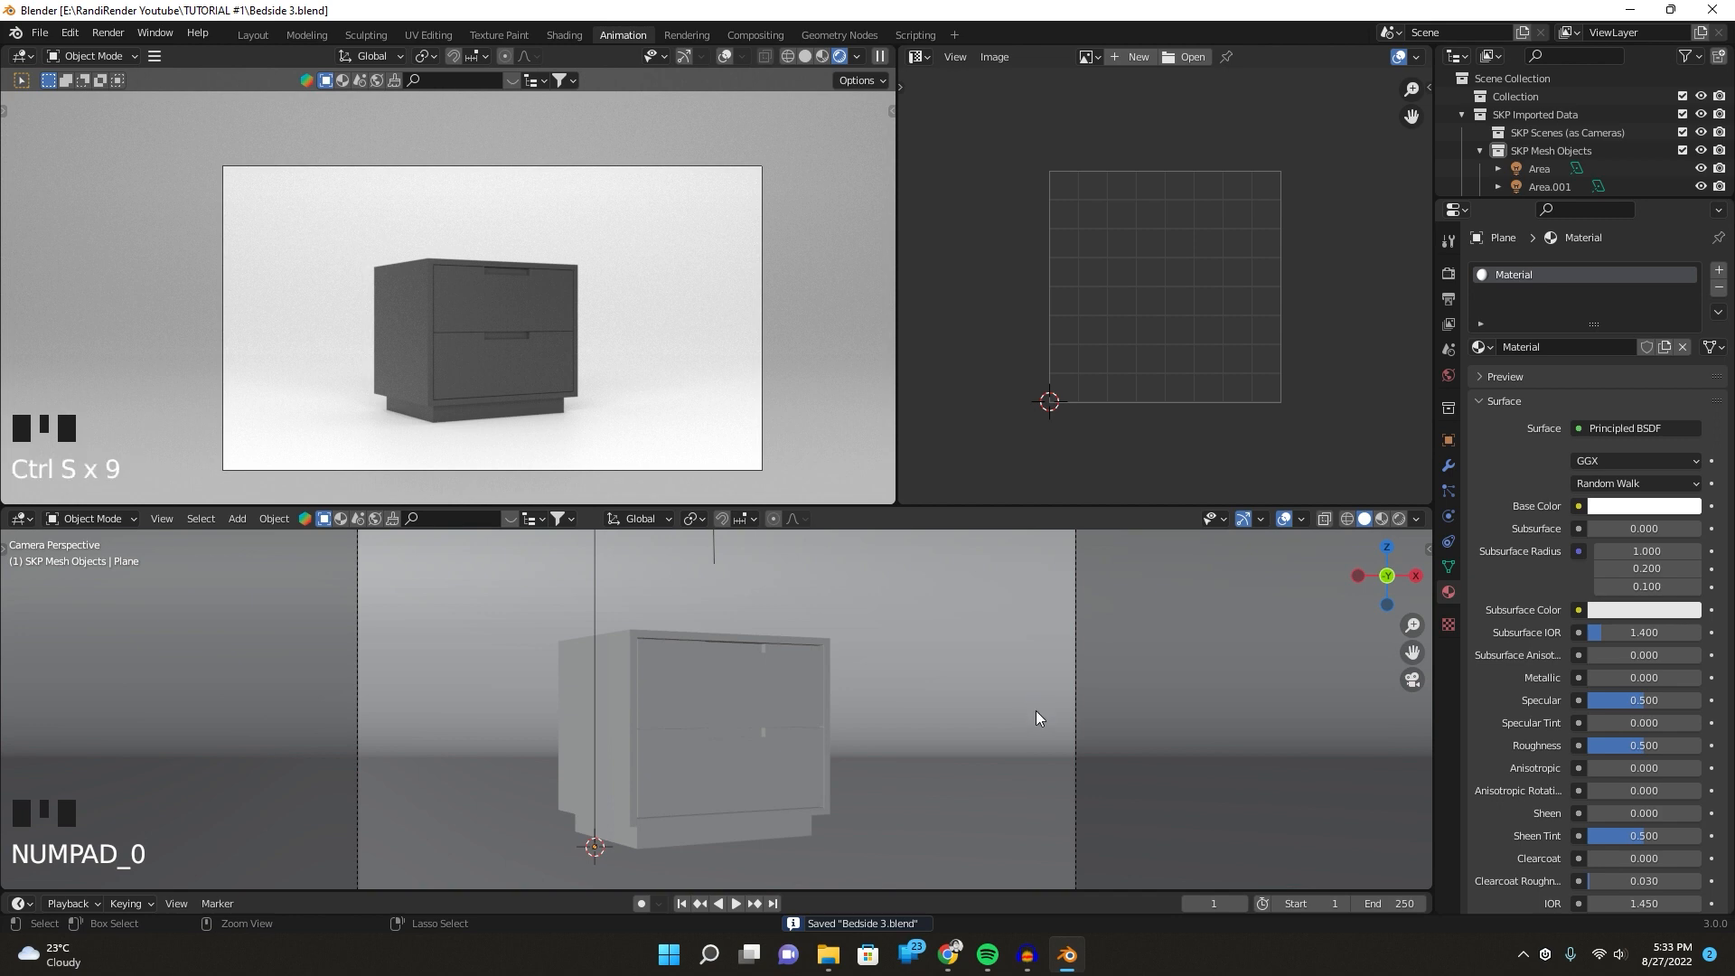
Set the output resolution to 3840 px by 3000 px.
click(1448, 274)
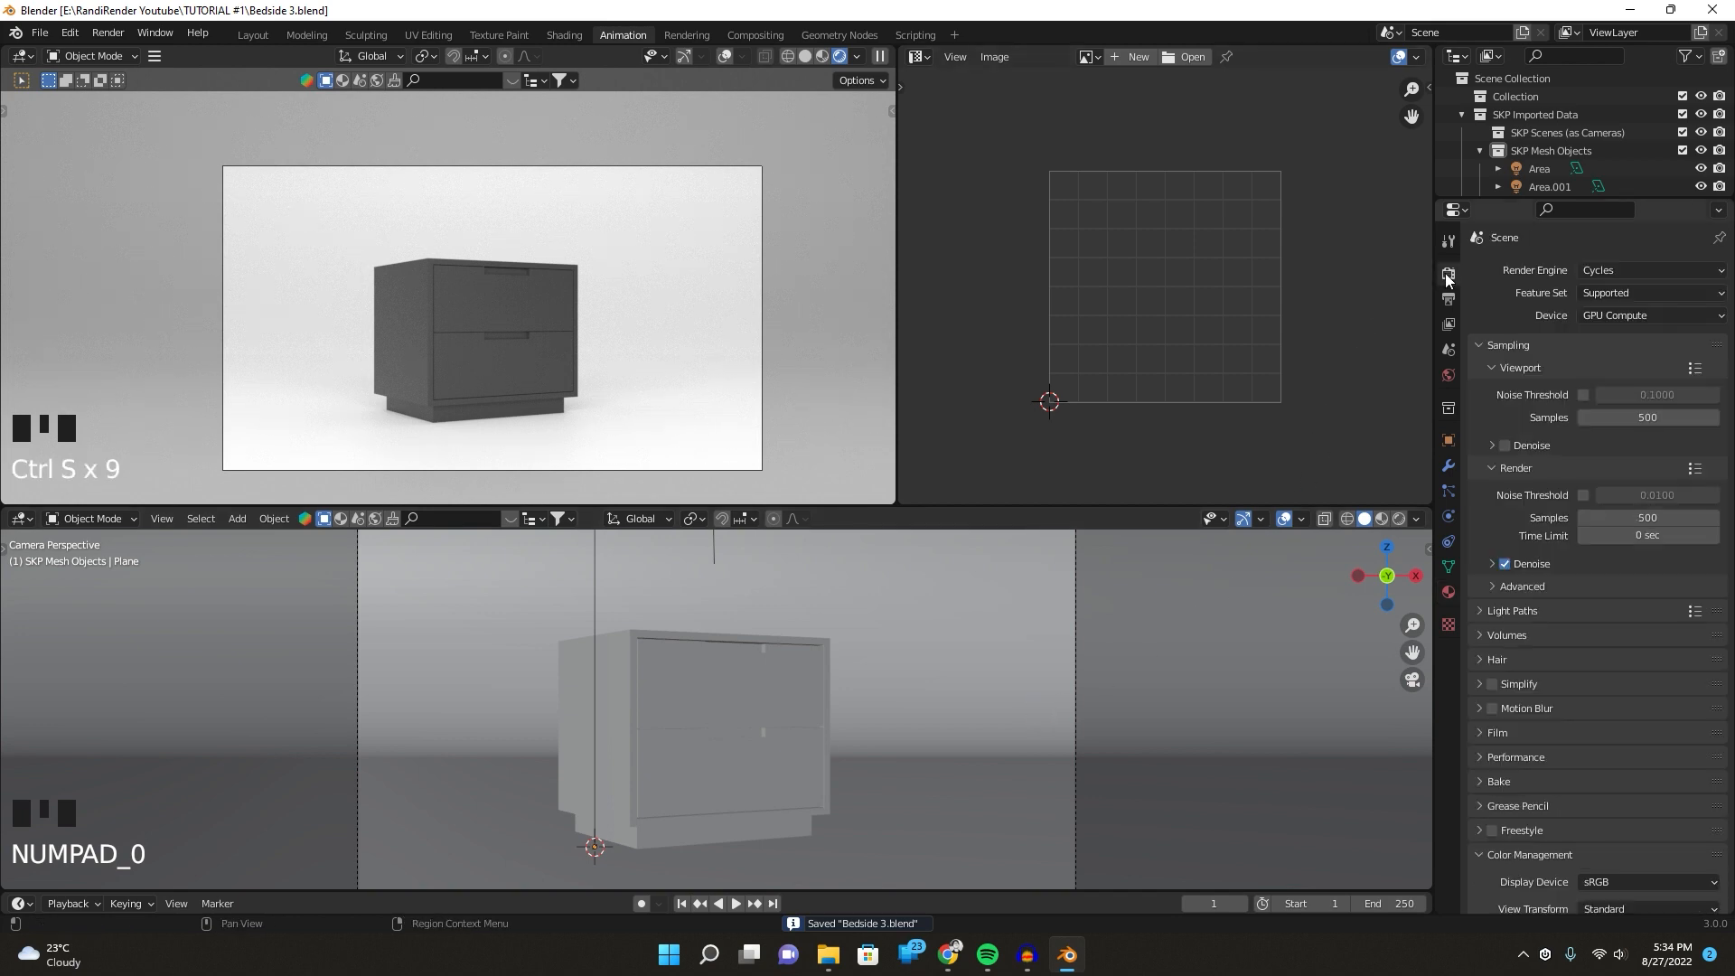
click(1450, 298)
click(1653, 294)
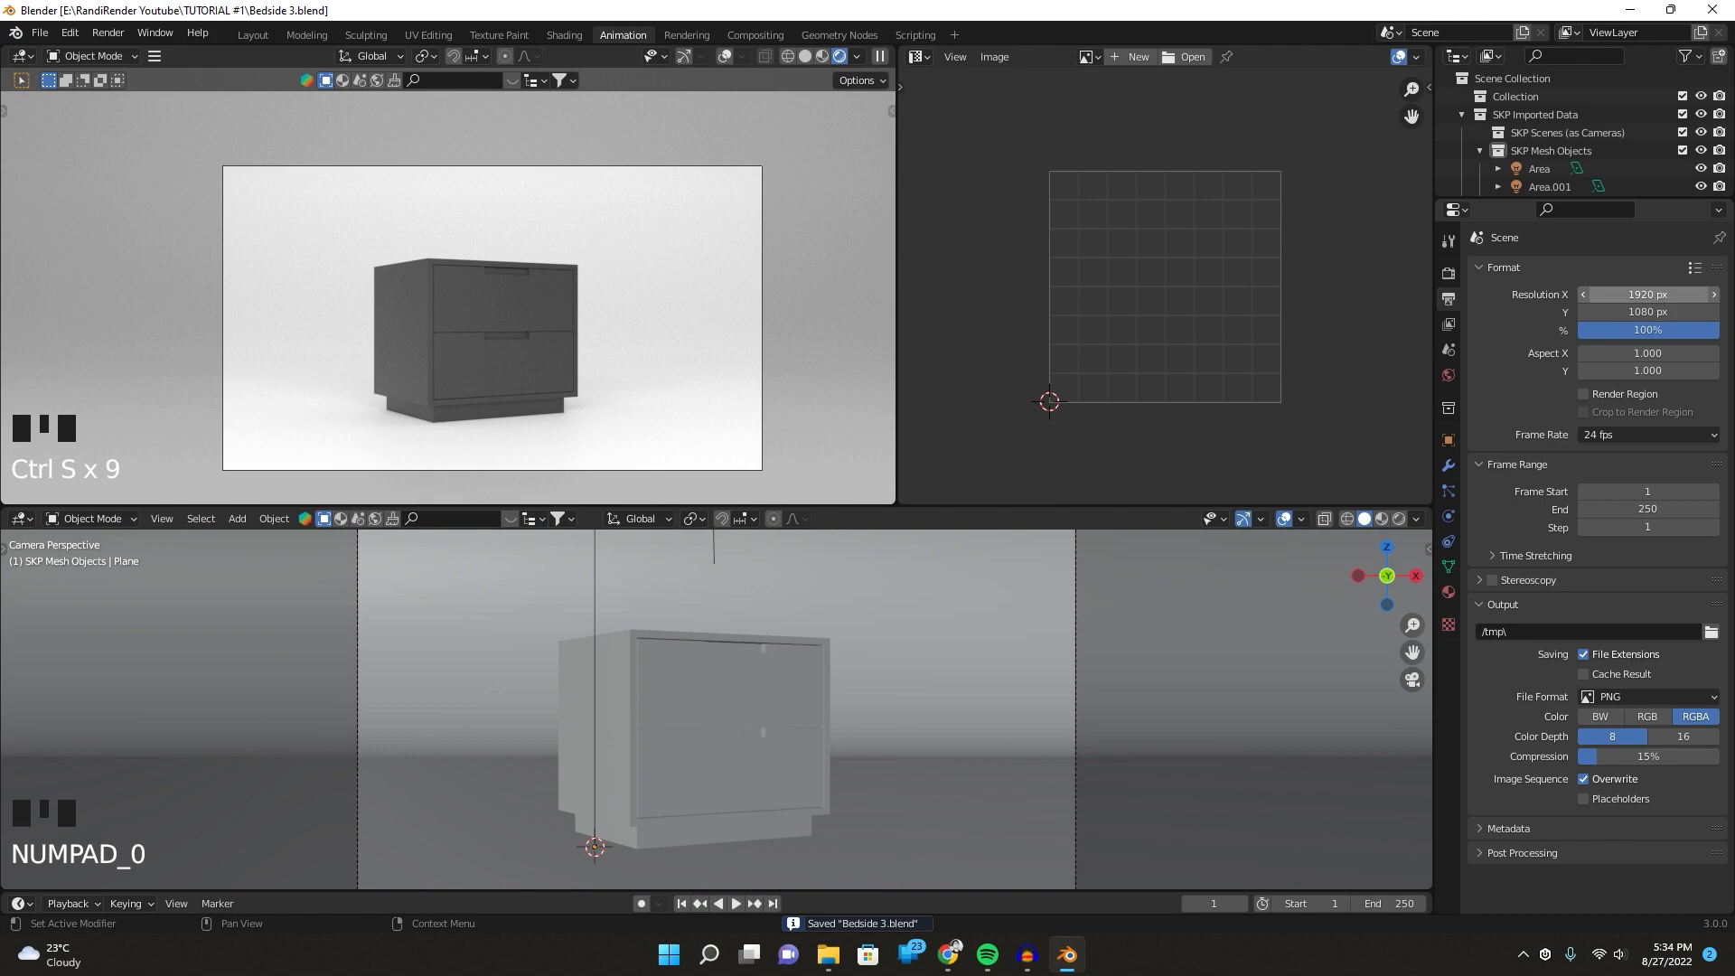
text(3)
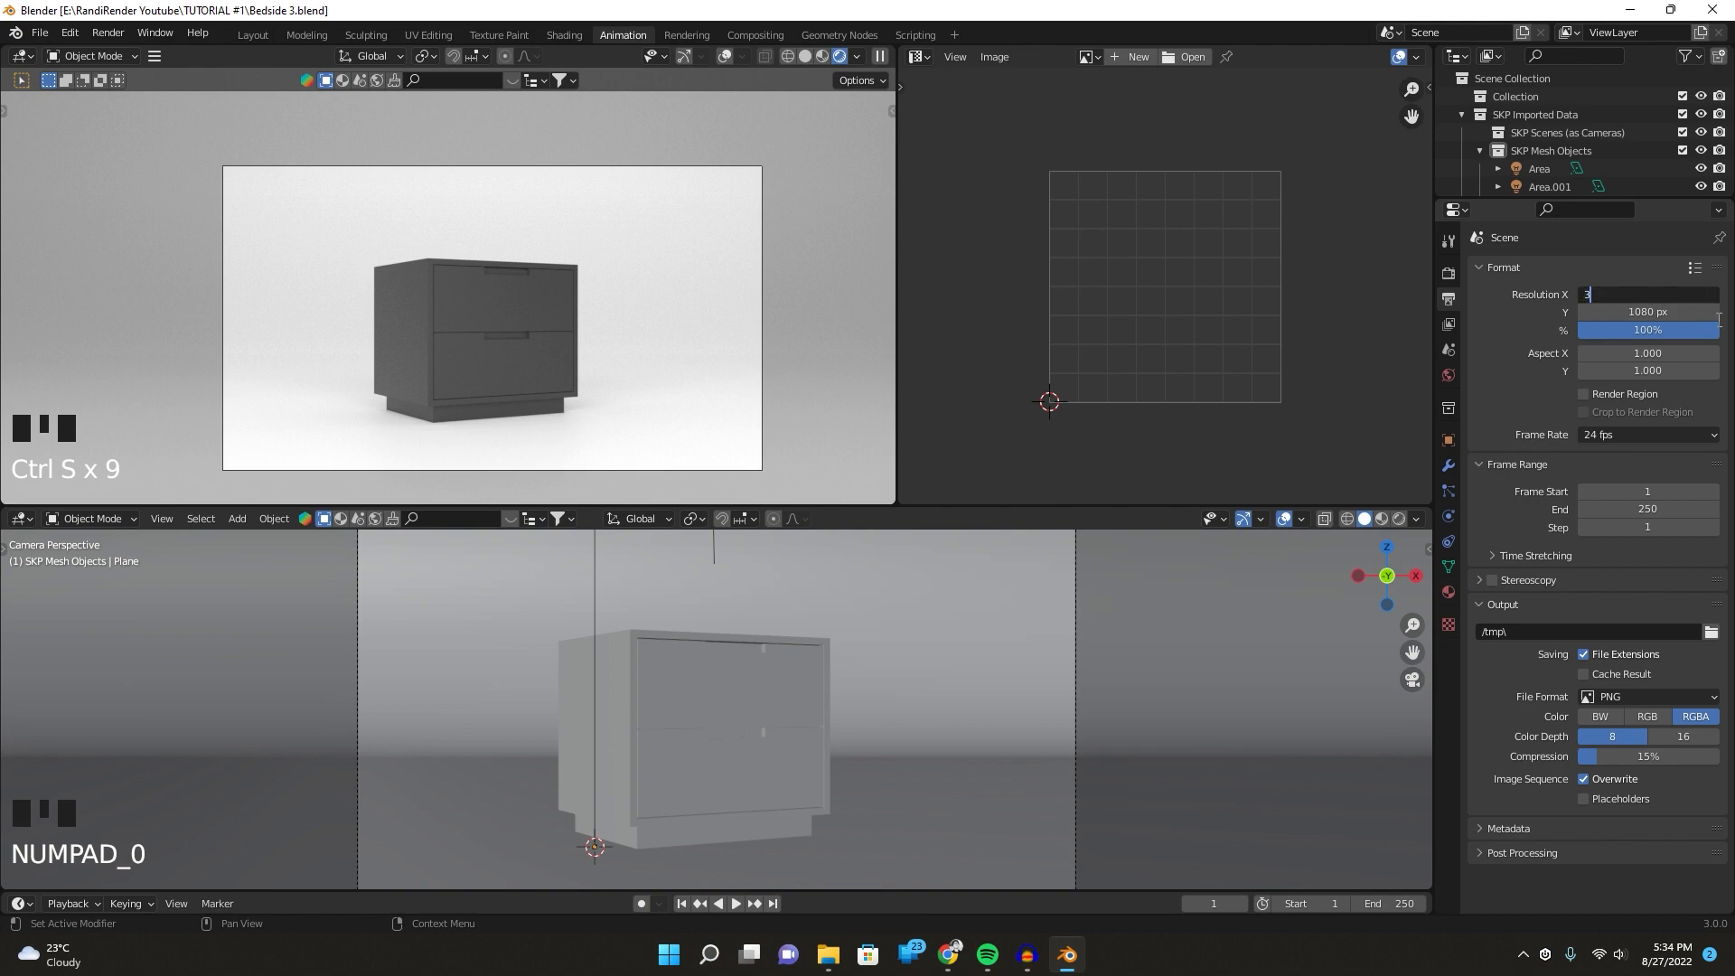
text(840)
key(Tab)
text(3000)
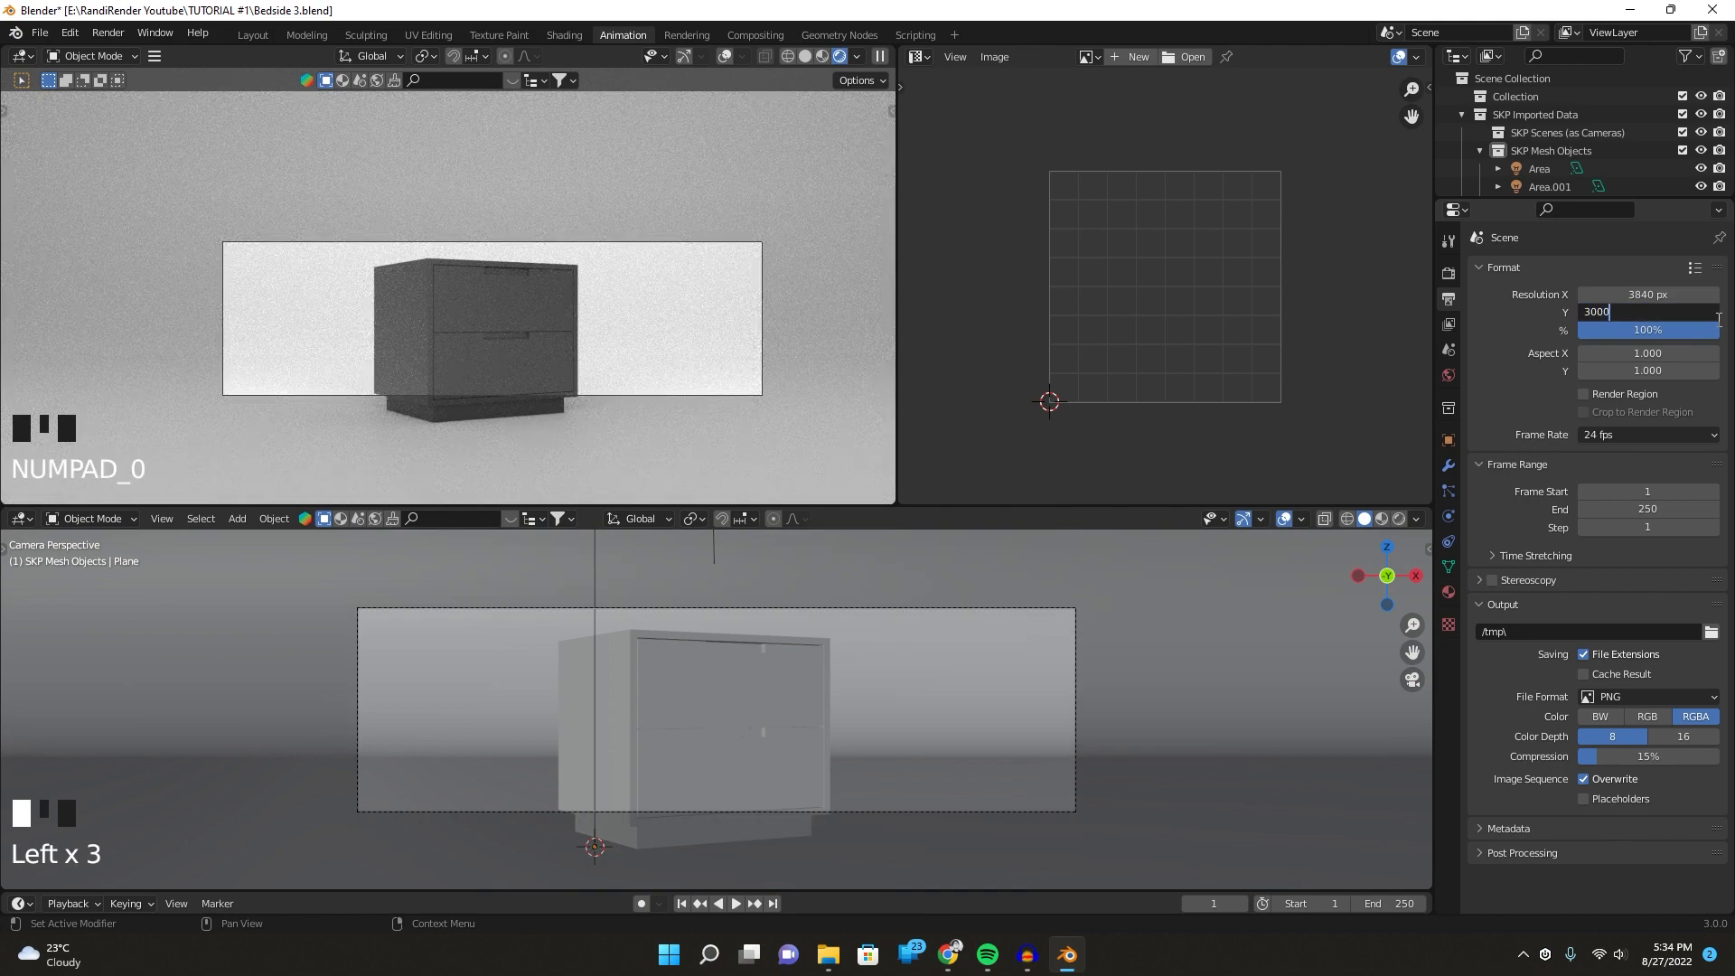
key(Tab)
key(Return)
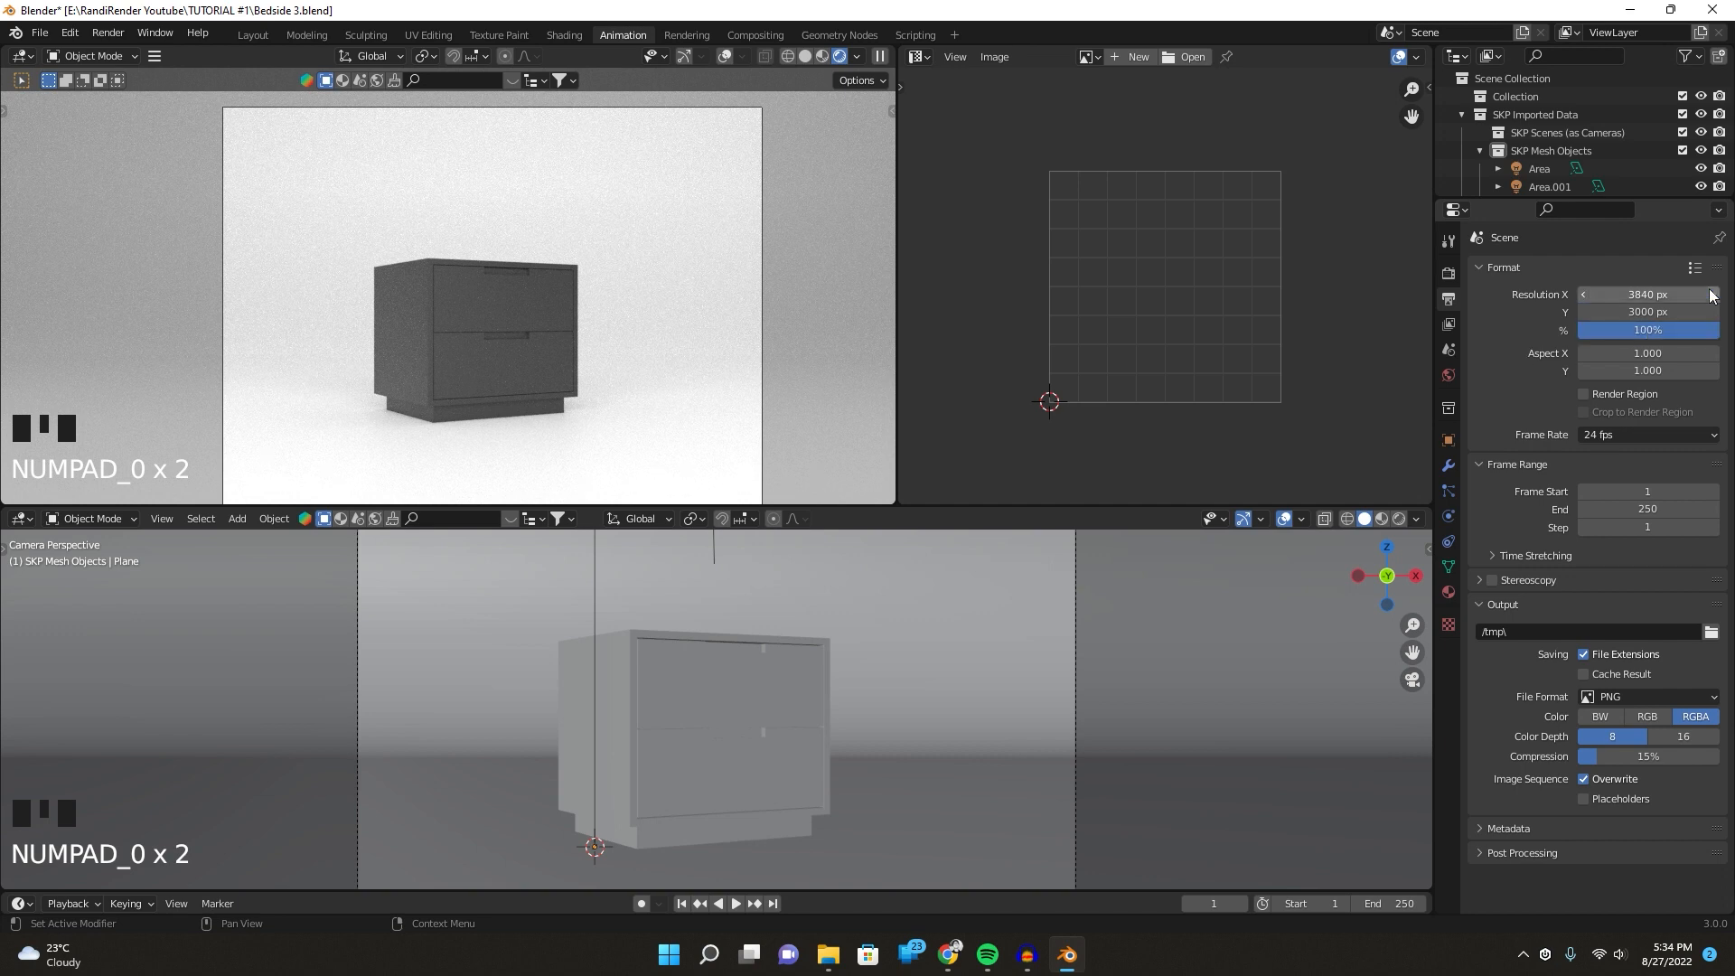
Enable Render Region so only the camera frame is rendered, check the rendered view, and save the file.
click(1599, 396)
scroll(608, 213, down, 4)
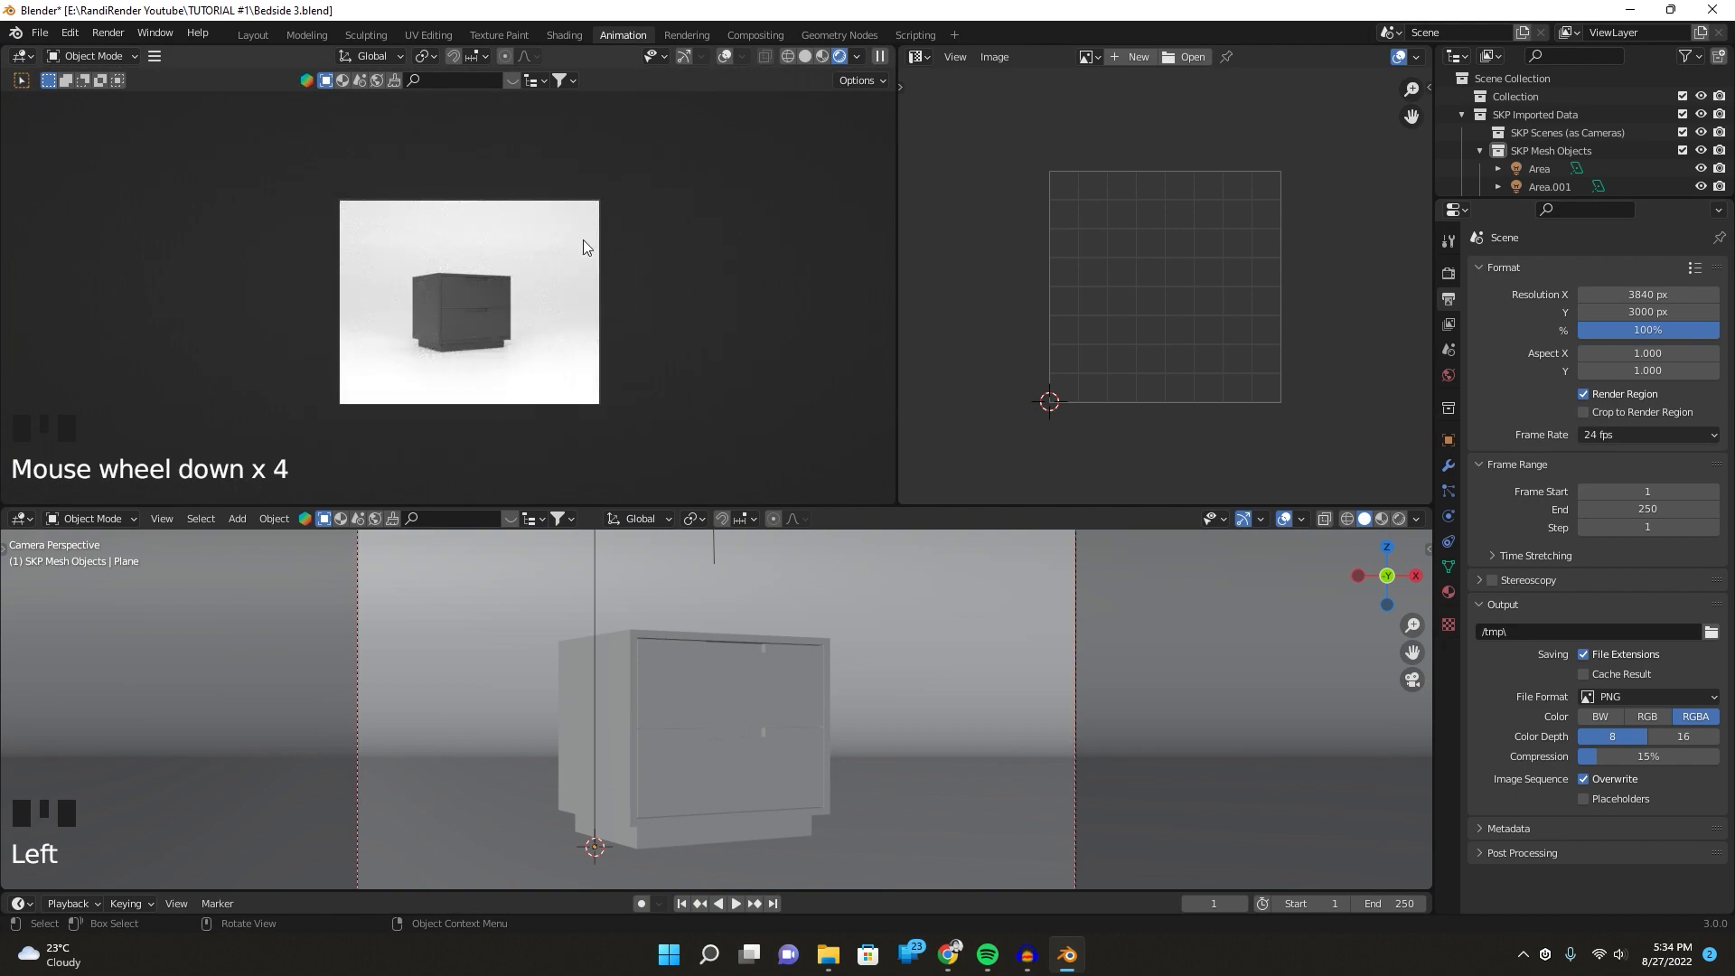
scroll(566, 319, up, 2)
shift+middle_drag(572, 321, 481, 295)
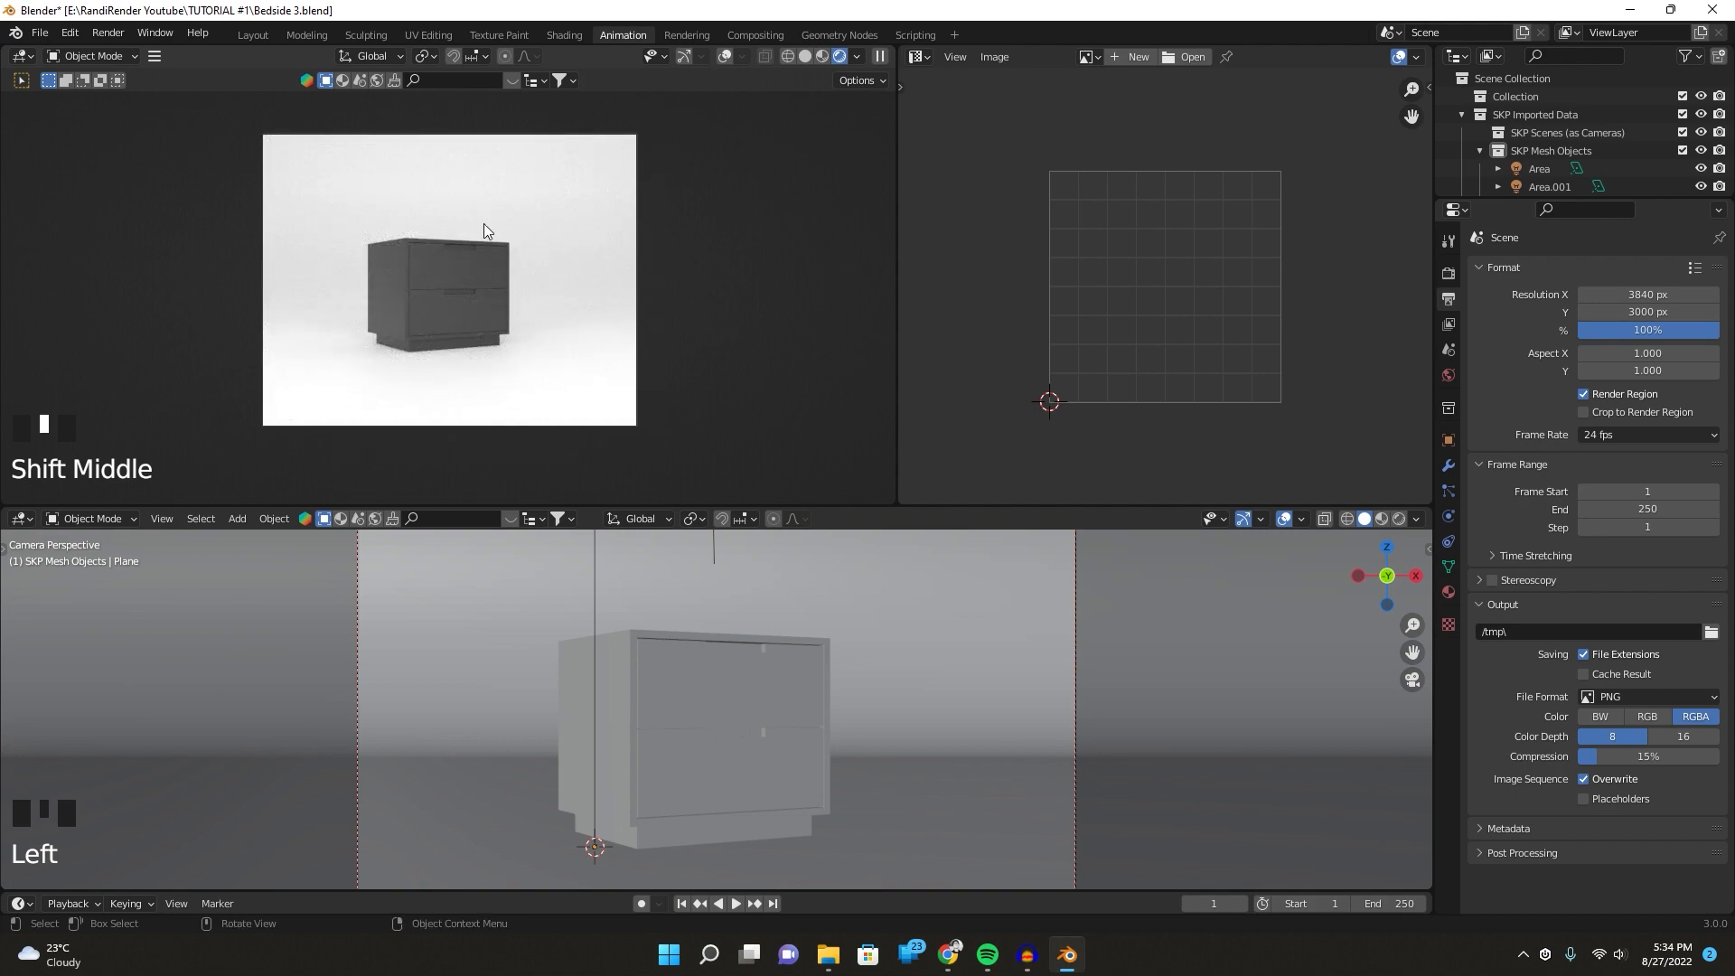
scroll(479, 244, up, 2)
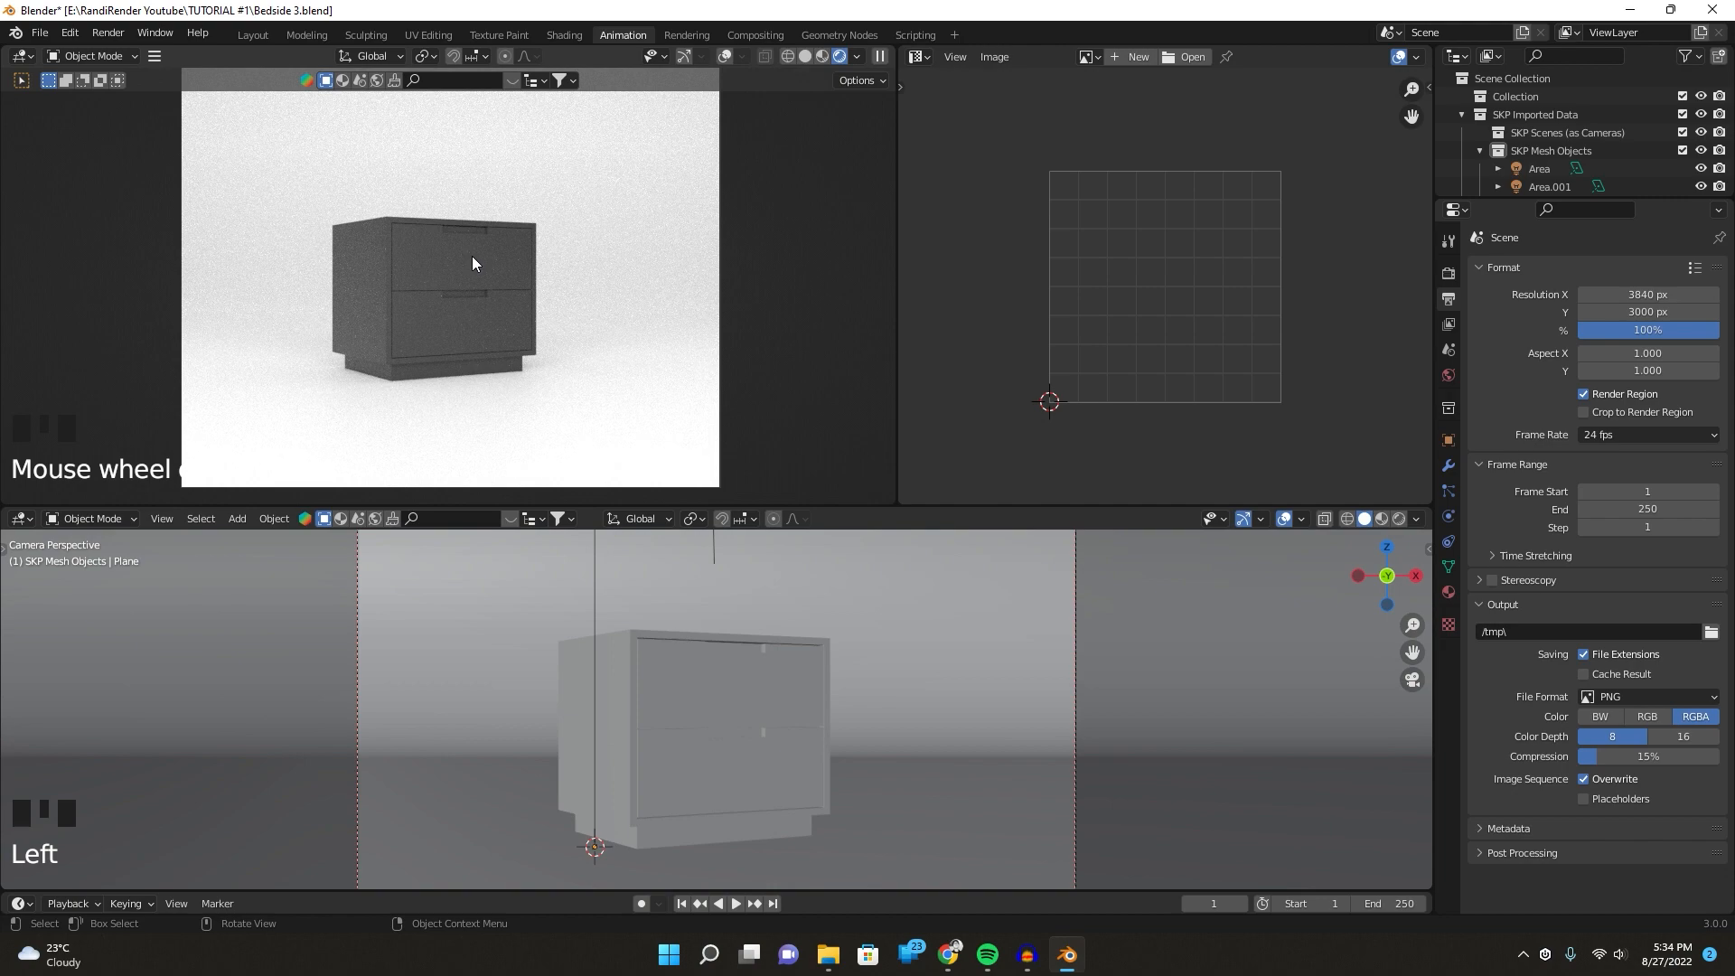
scroll(474, 257, down, 3)
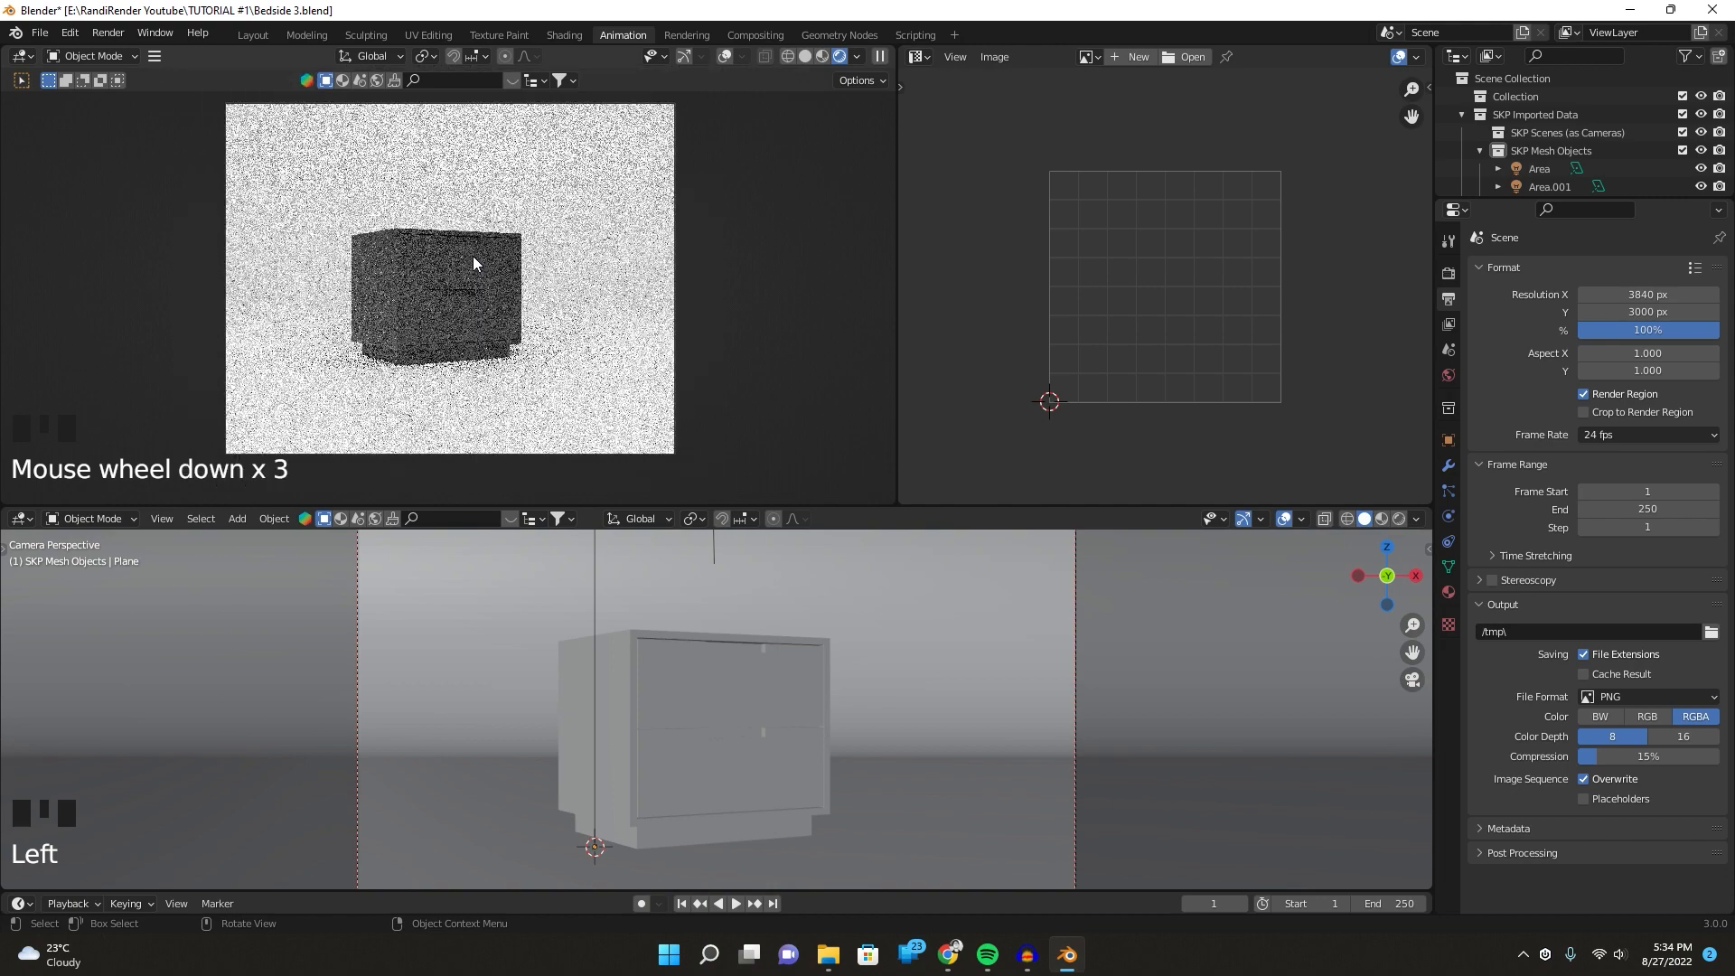
click(1047, 577)
click(1032, 581)
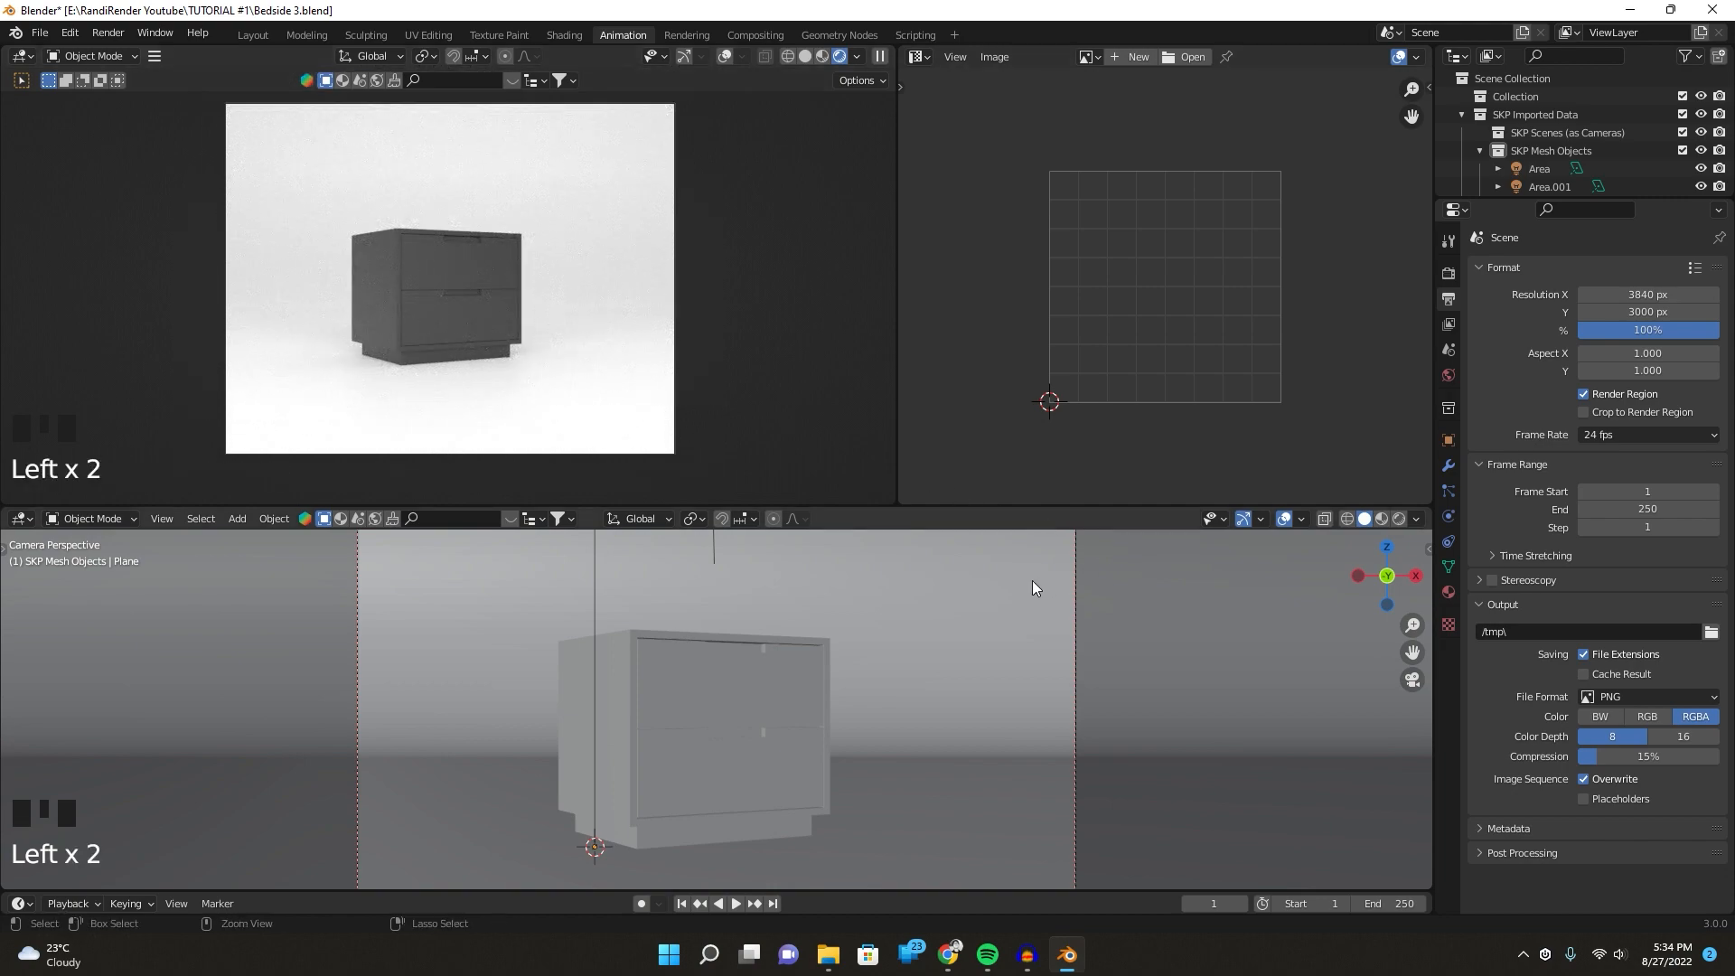
key(ctrl+s)
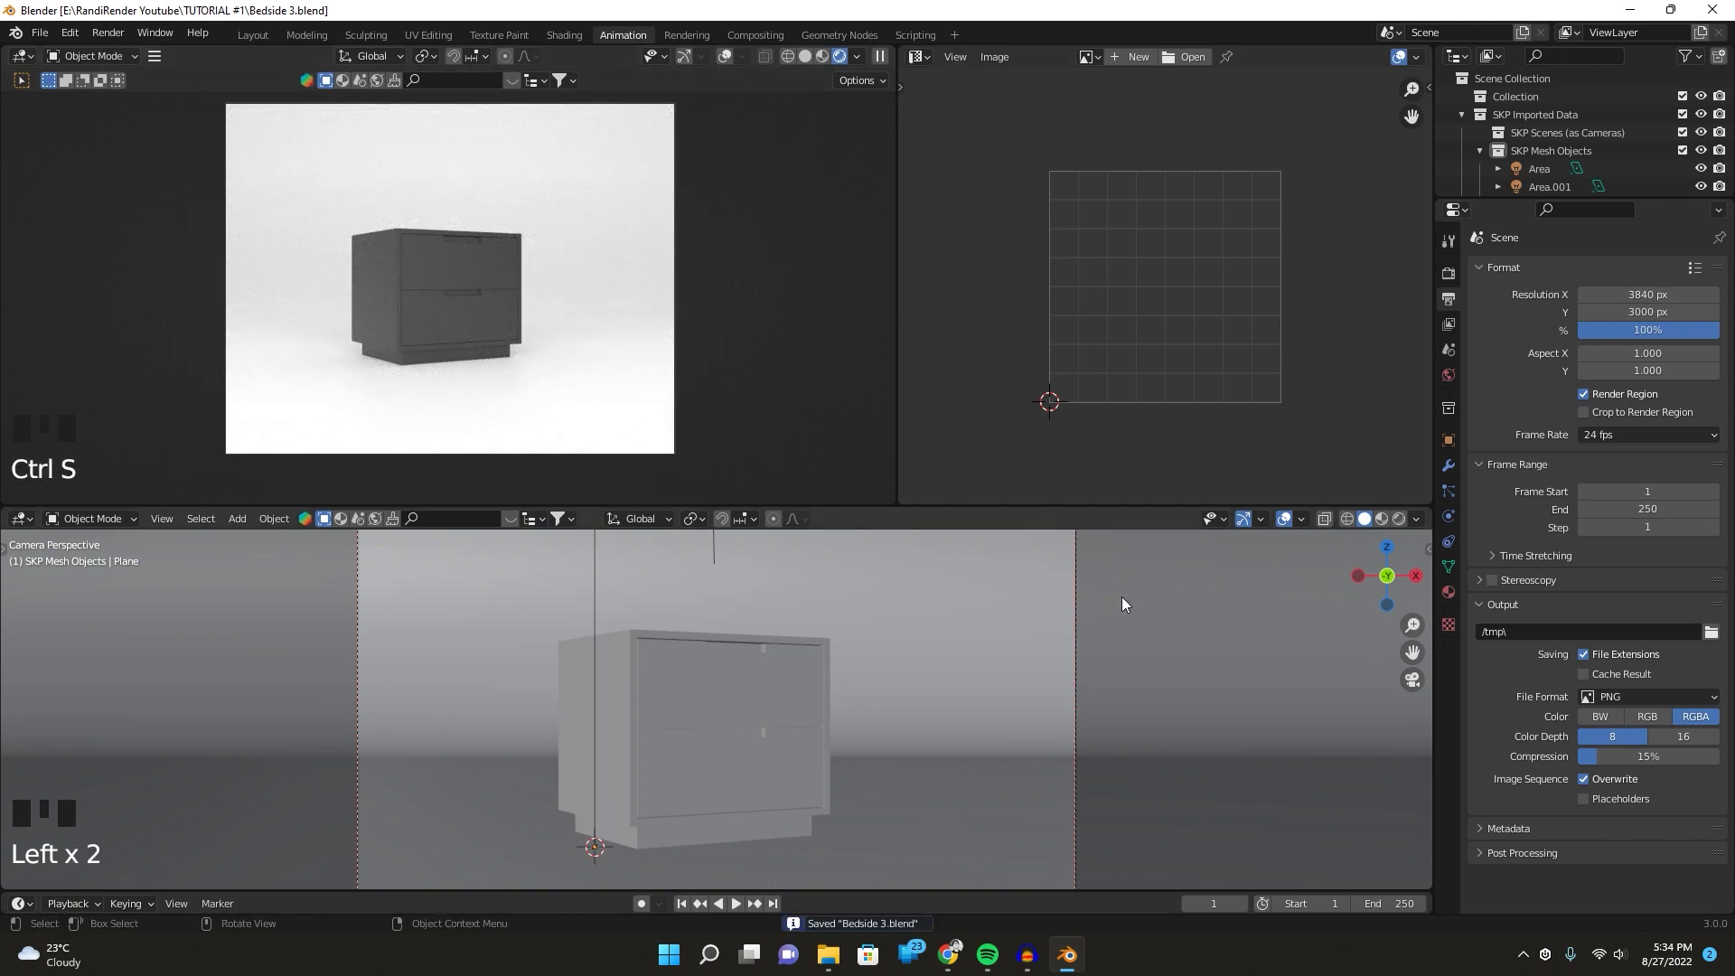
Lock the camera to the view in the lower viewport and select the camera.
click(1075, 579)
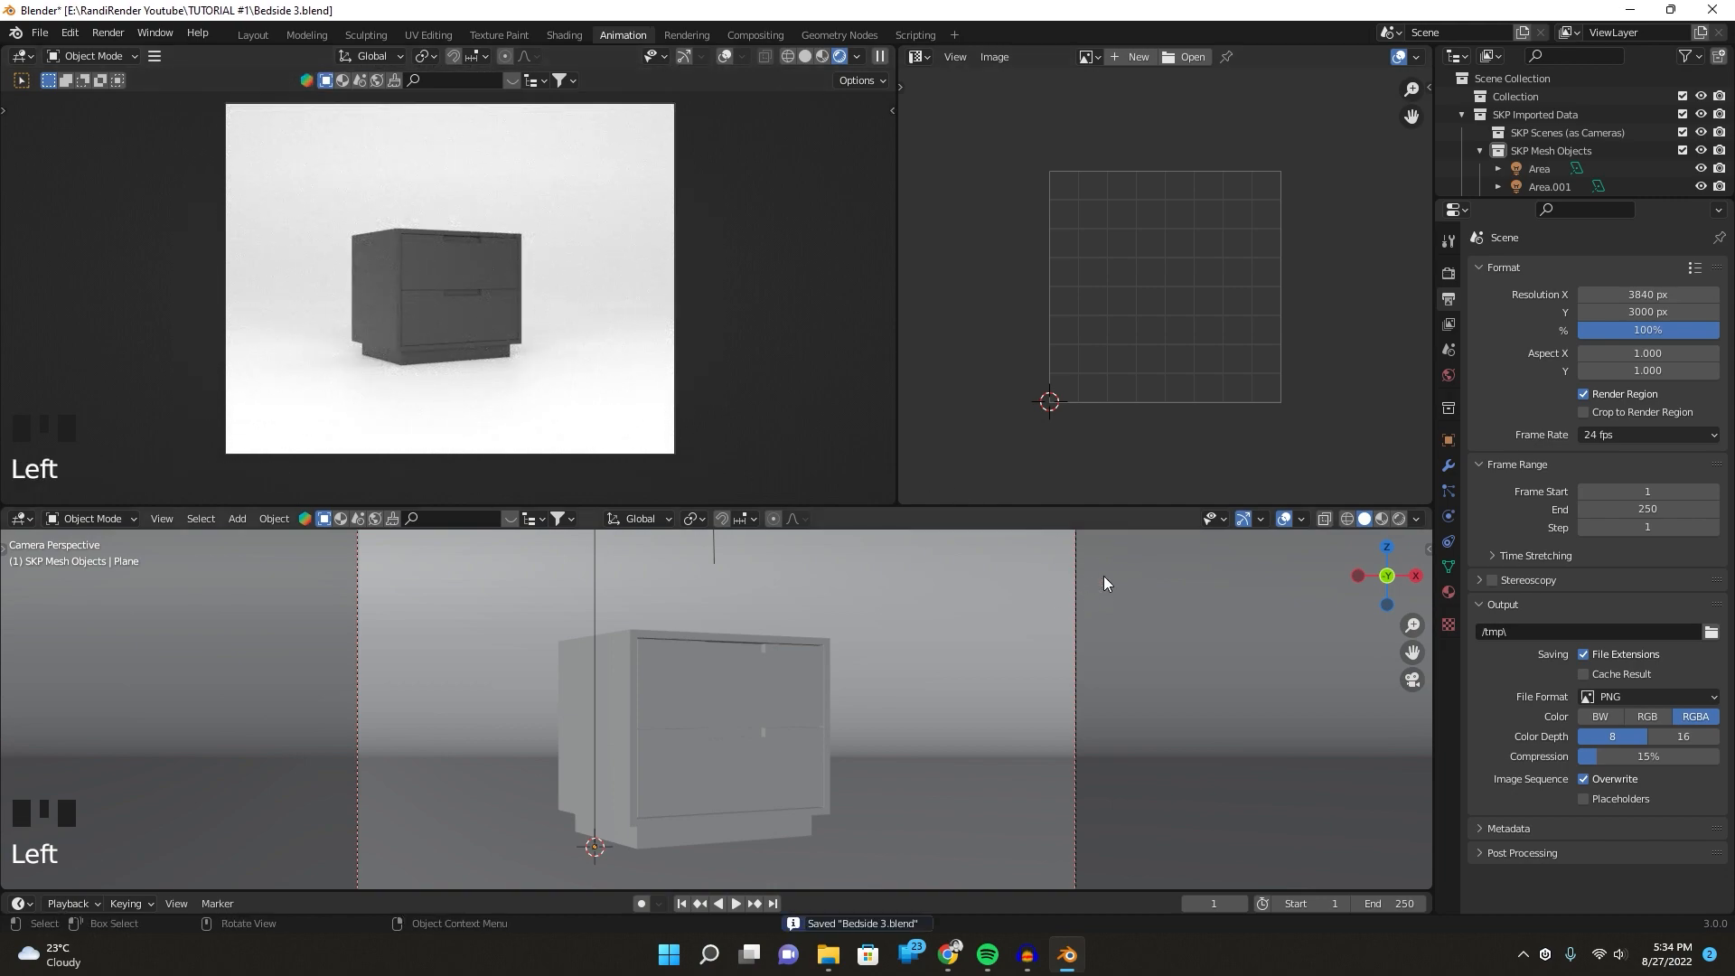
click(1430, 549)
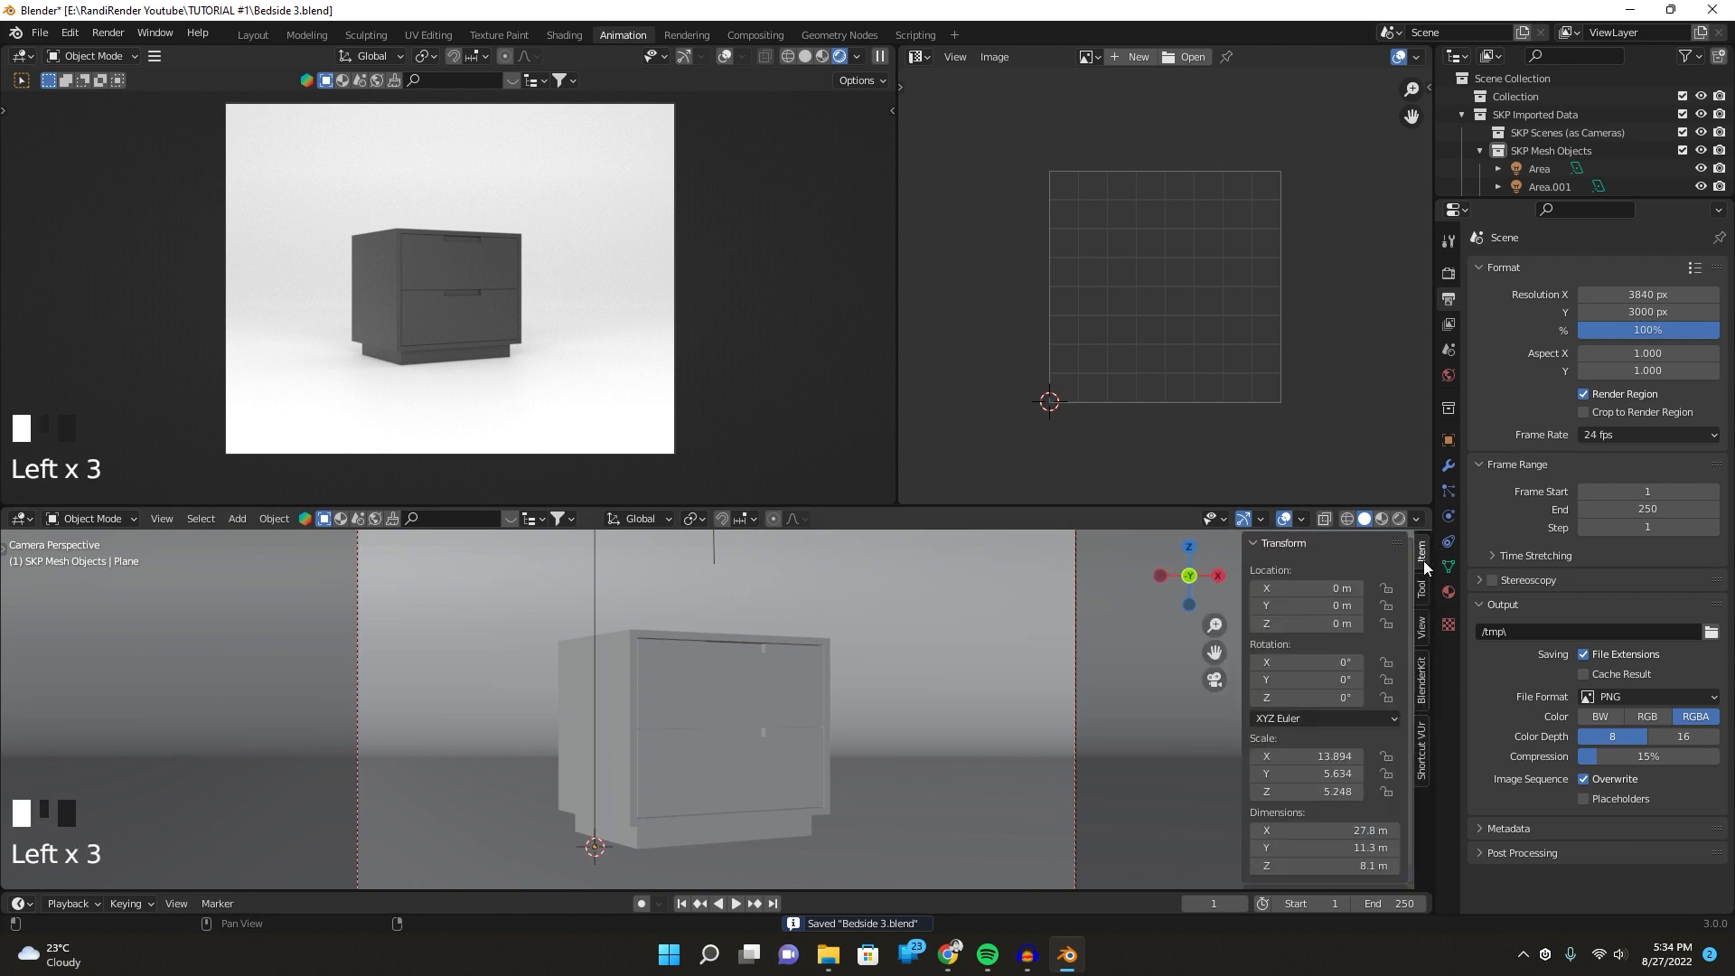
click(1423, 624)
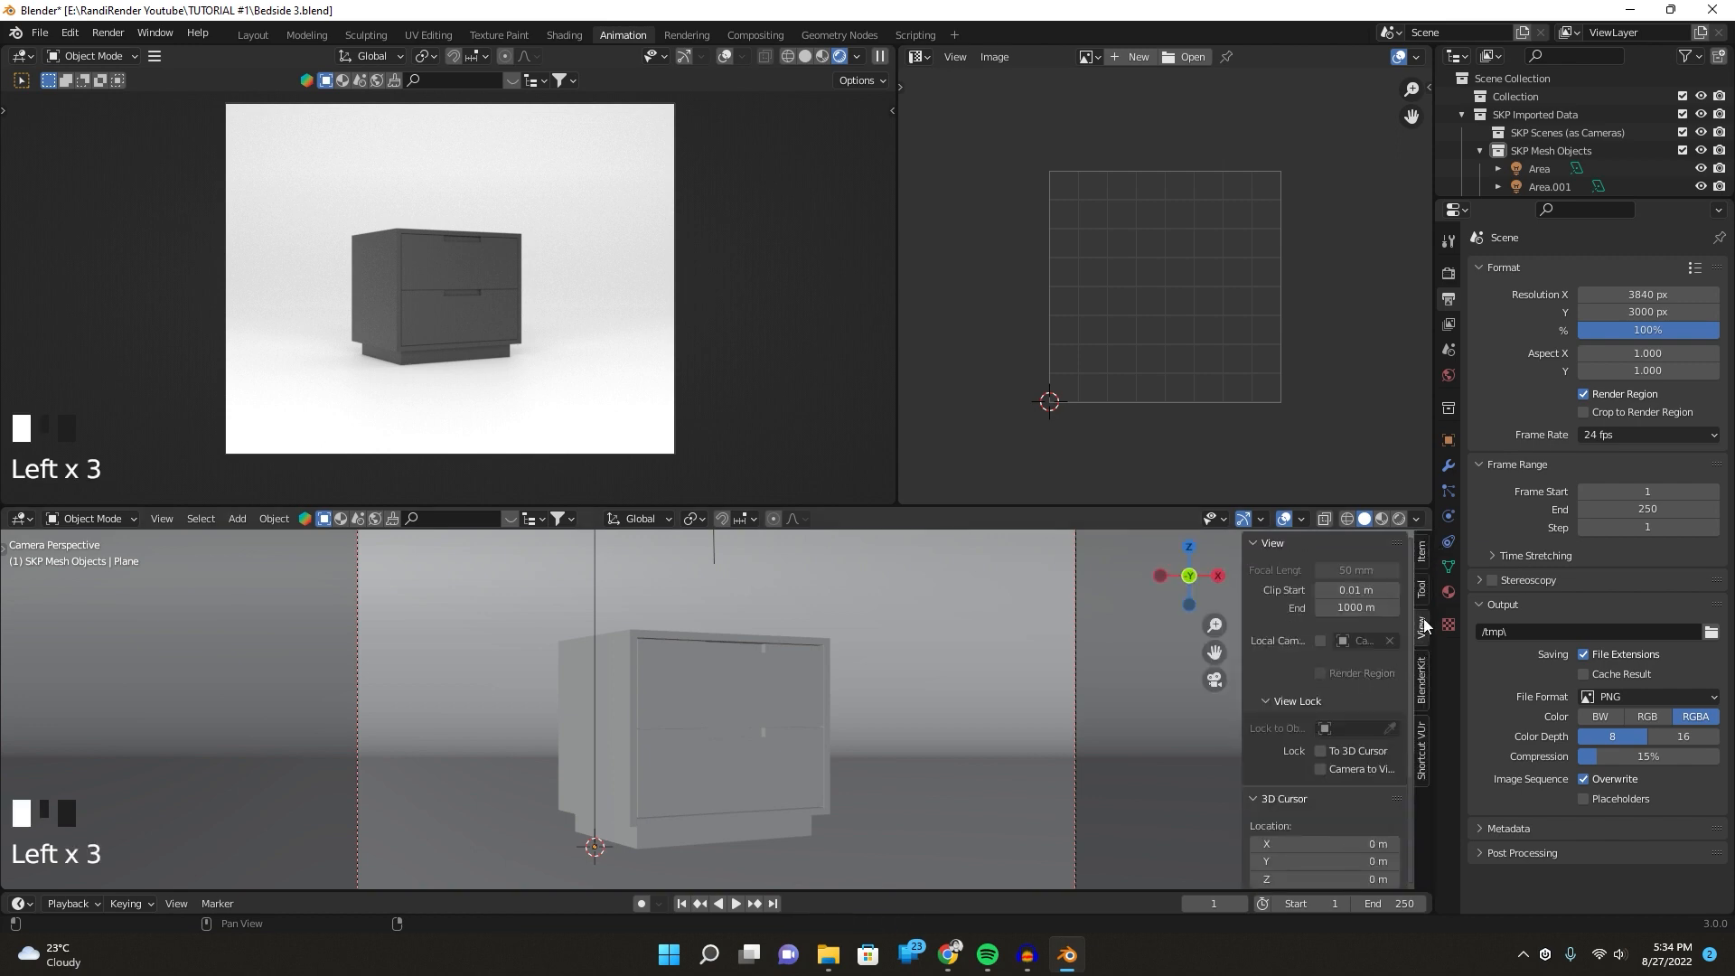
click(1322, 769)
click(1075, 584)
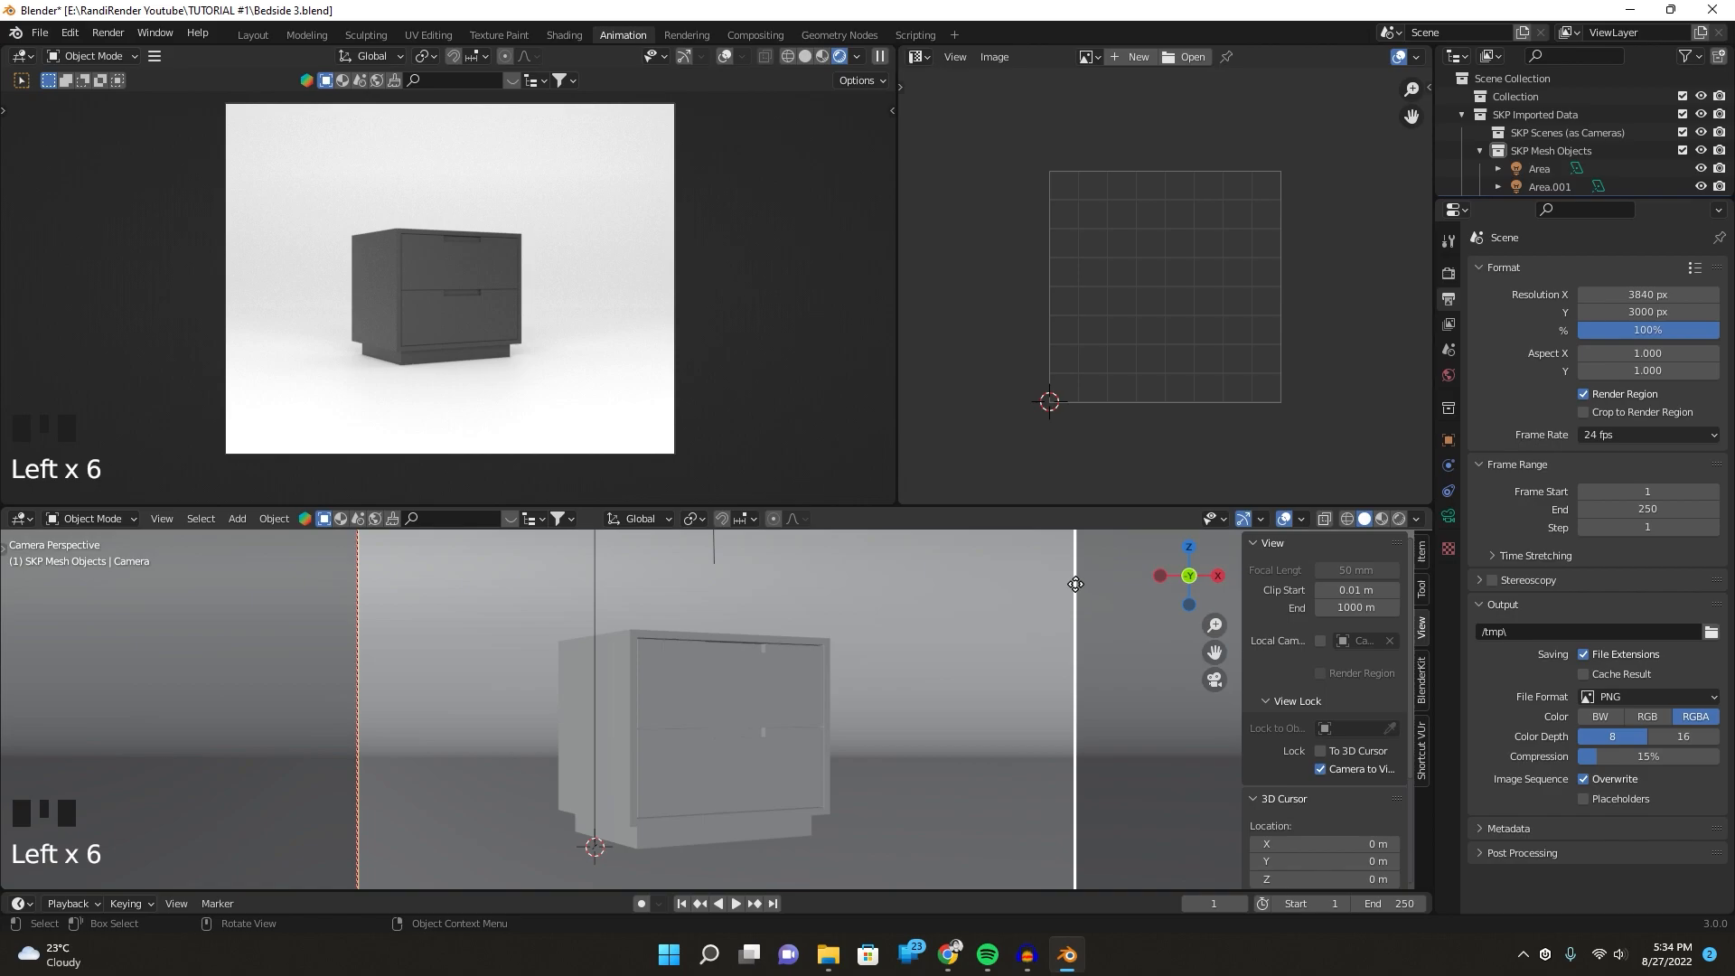
Set the camera lens Shift X to -0.020 and save the file.
click(1449, 515)
click(1579, 407)
click(1579, 406)
key(ctrl+s)
Render a still image of the scene from the camera.
scroll(446, 337, up, 3)
scroll(445, 337, down, 2)
click(107, 33)
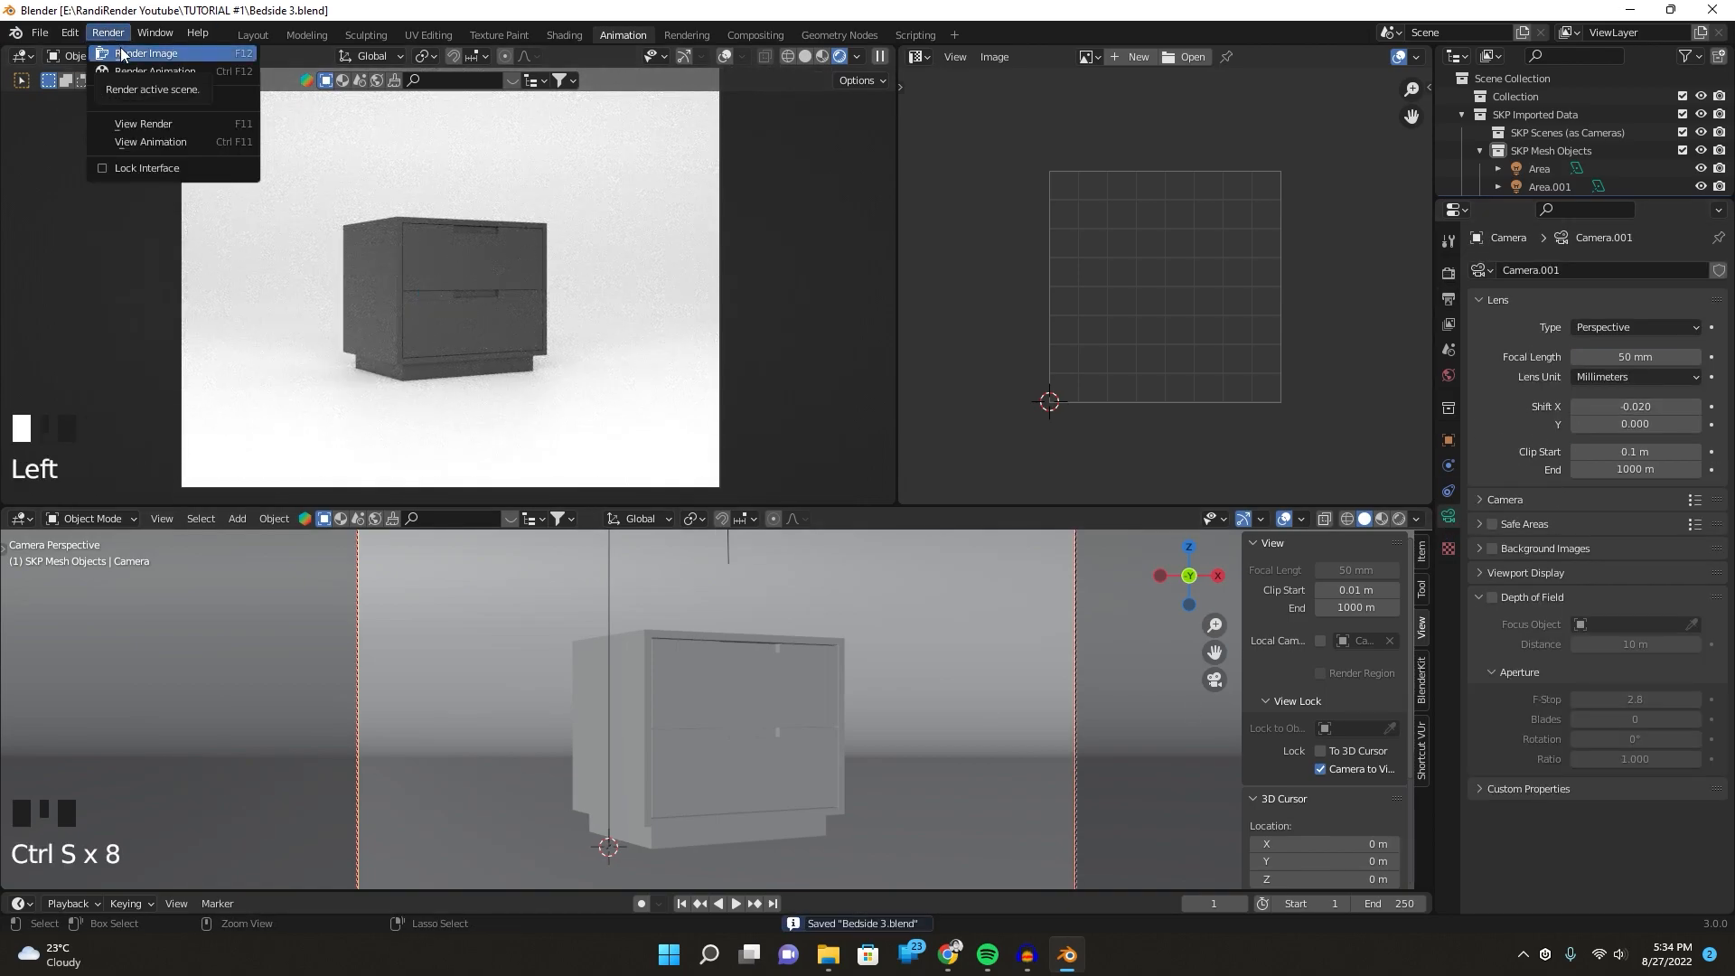
click(122, 54)
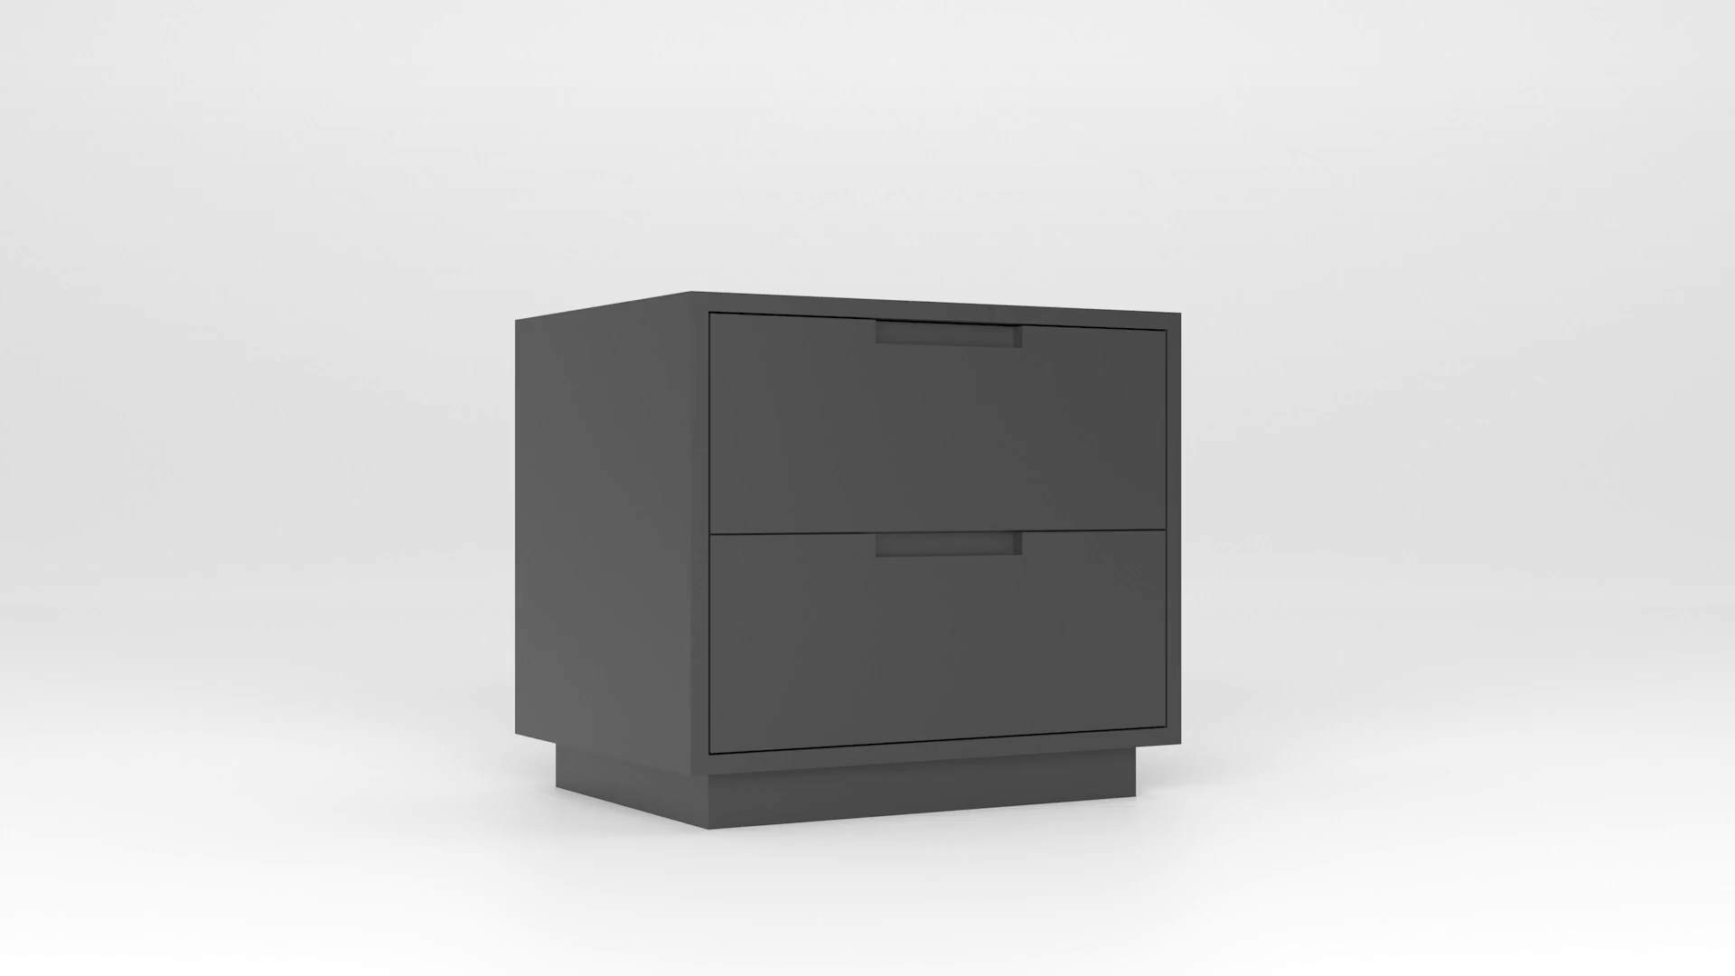